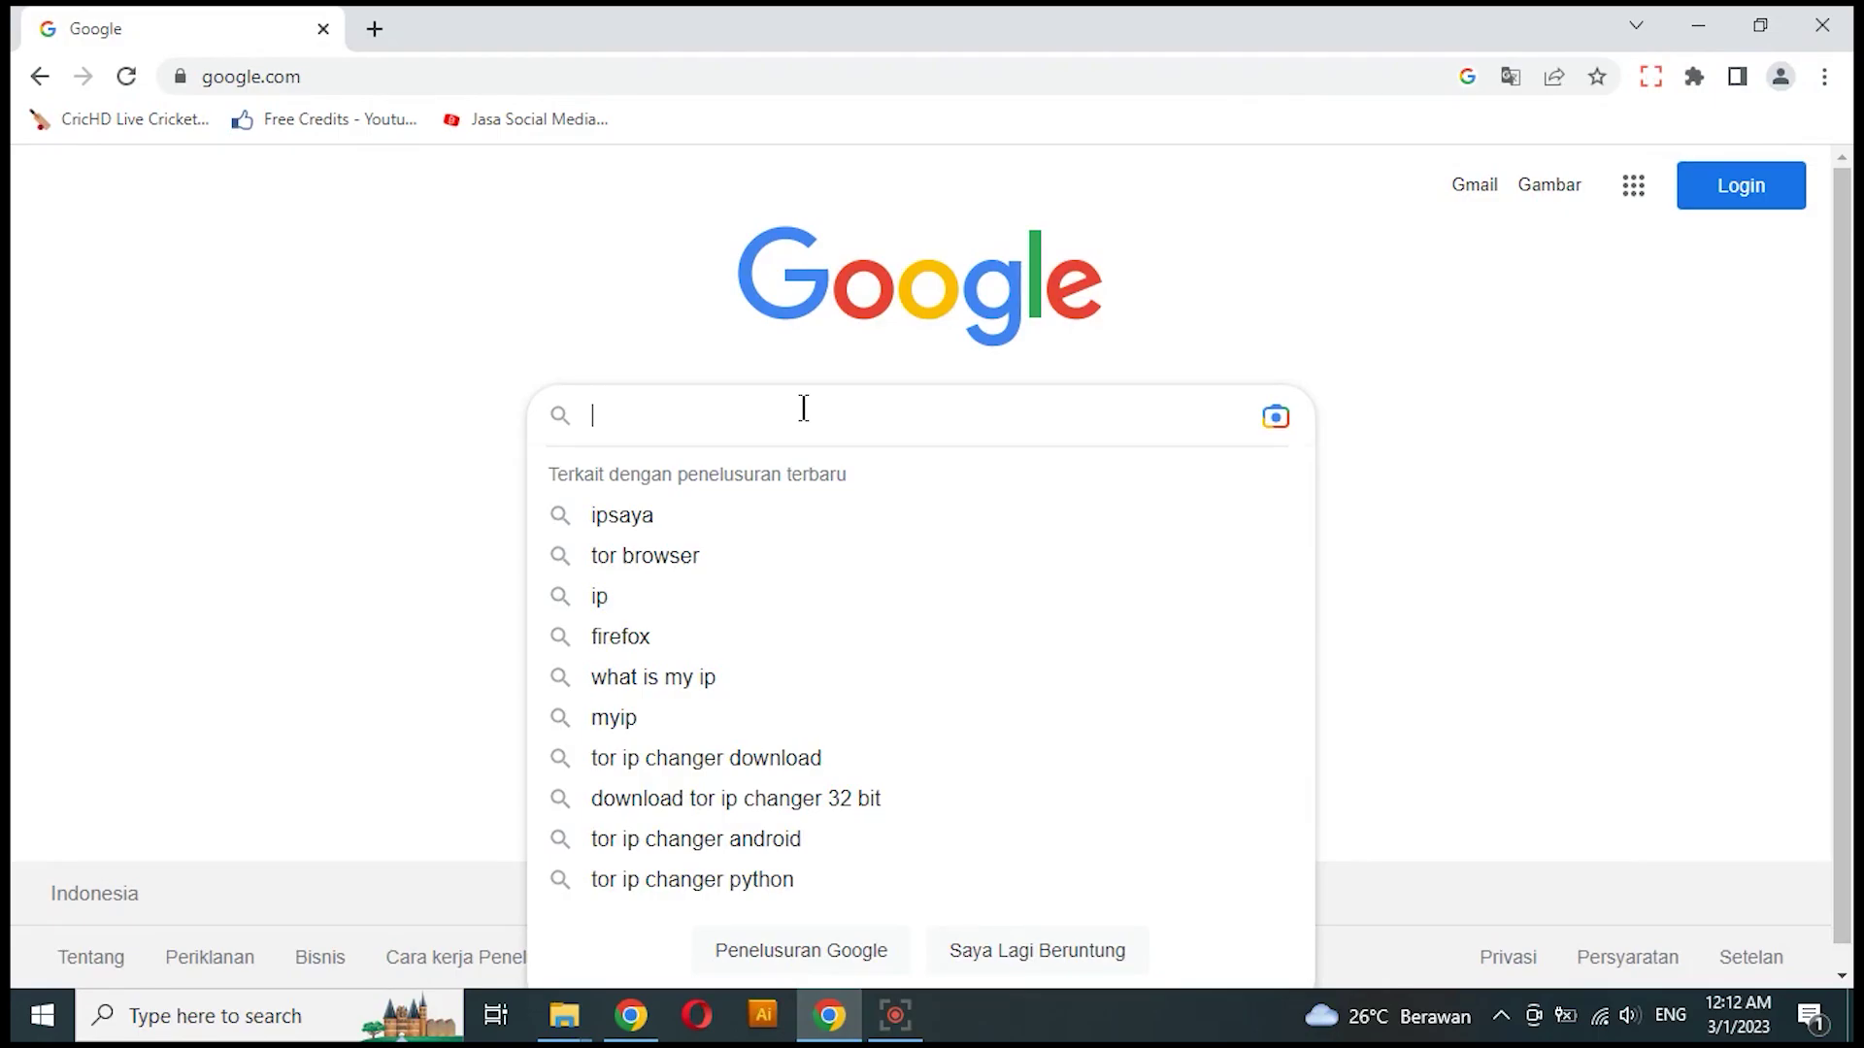
# Step: Search Google for "tor ip changer" and open the tor-ip-changer GitHub repository from the results
pyautogui.write('tor')
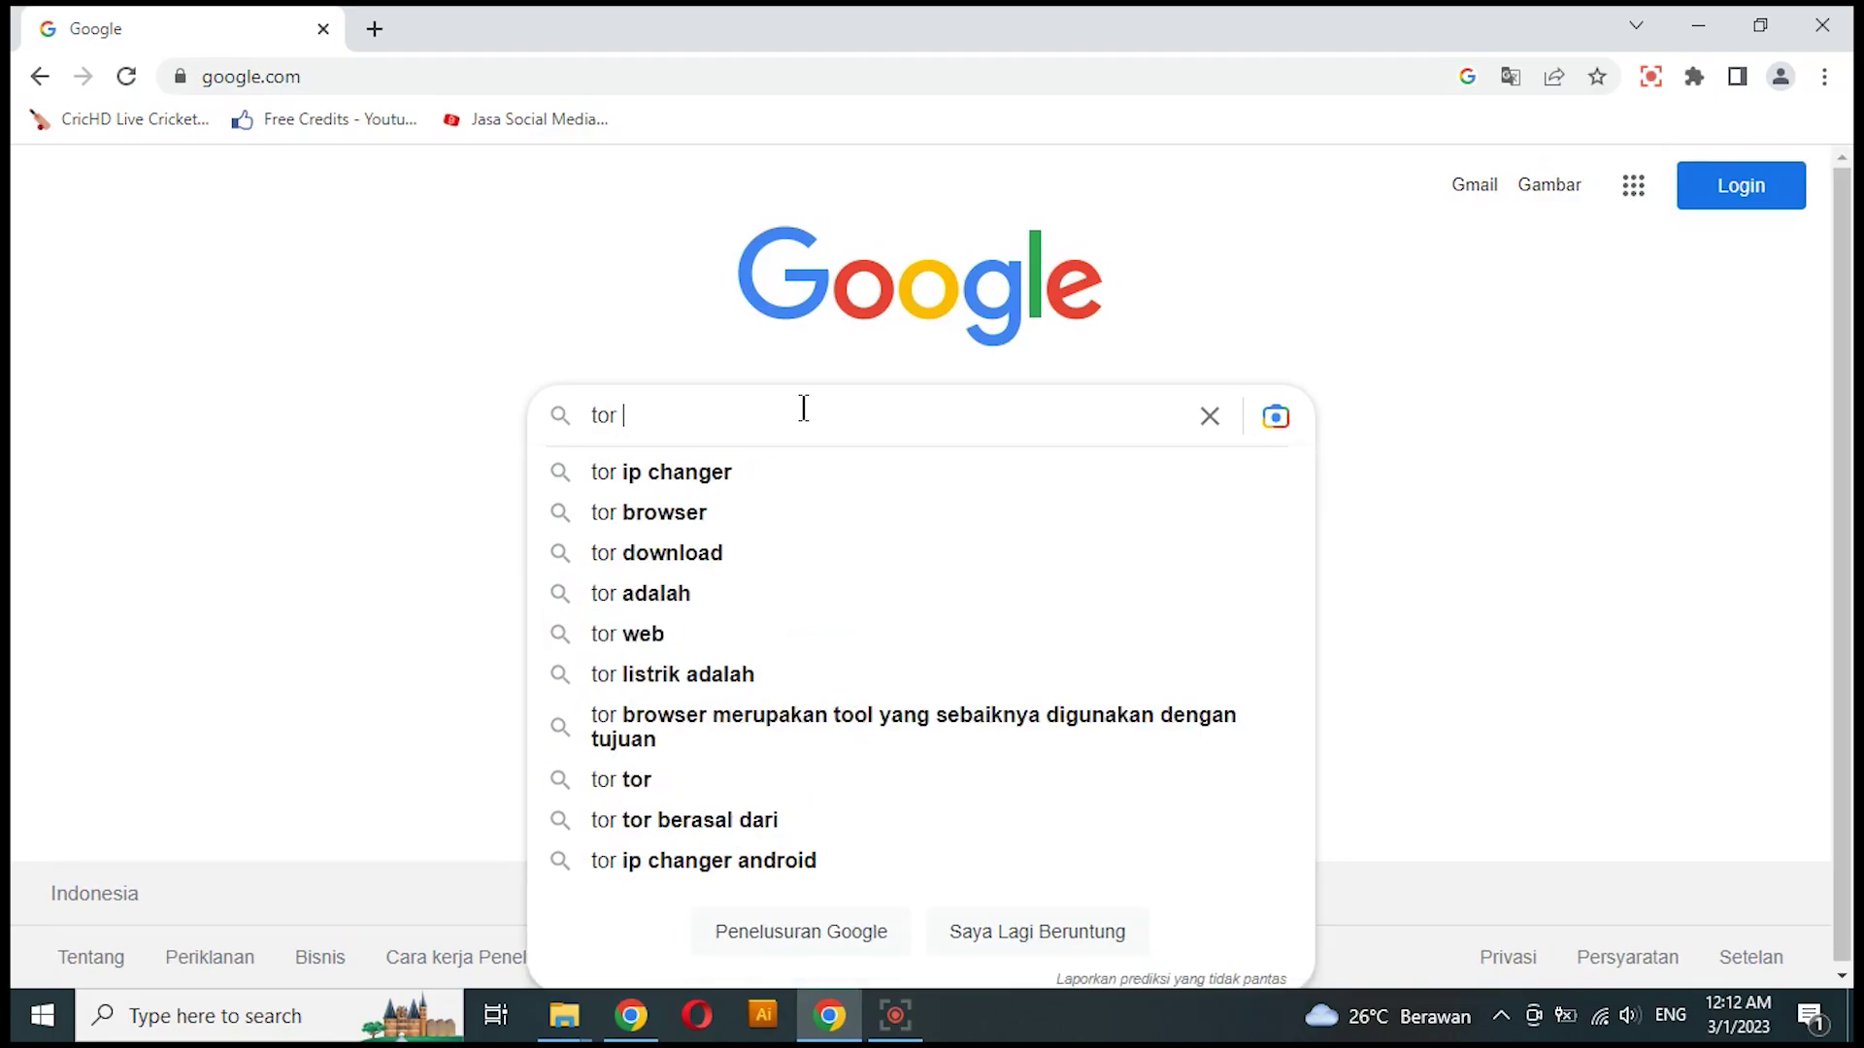
pyautogui.click(701, 472)
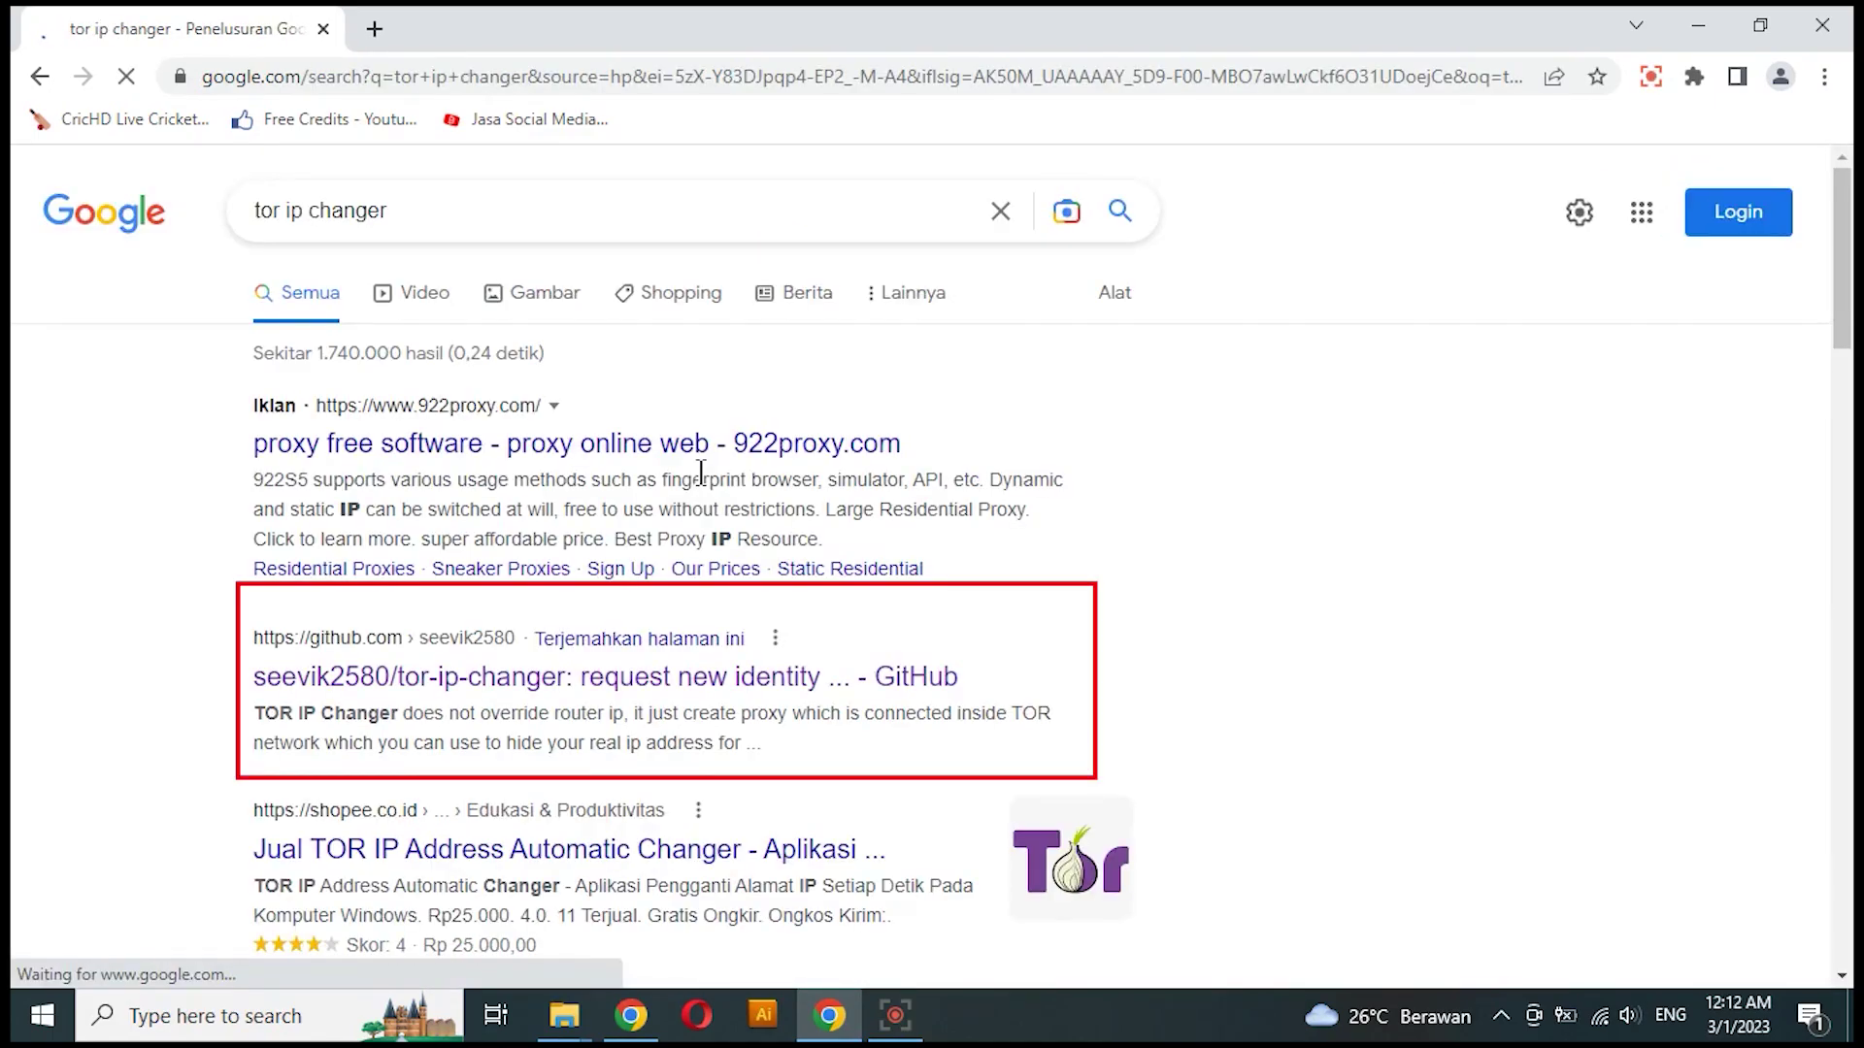
pyautogui.click(595, 684)
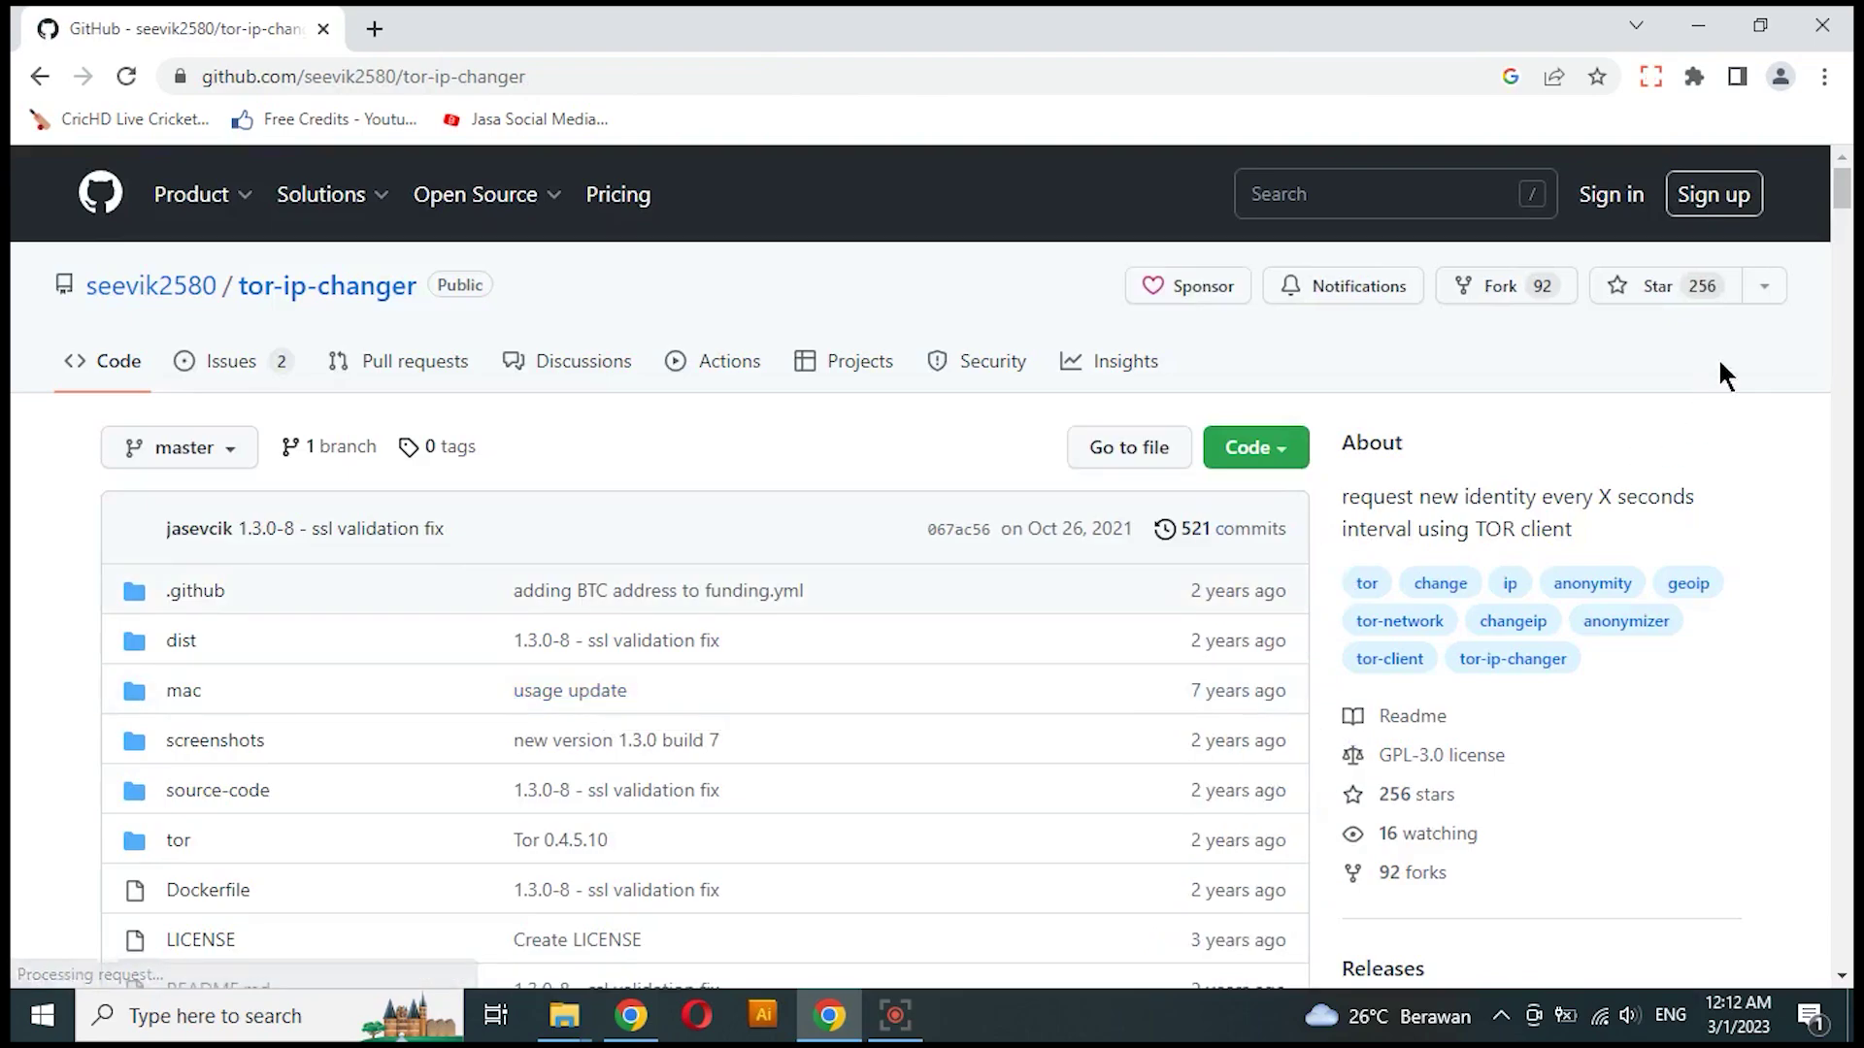
# Step: Download the Windows 1.3.0 exe listed under binaries in the README and show updater.exe in its folder
pyautogui.moveTo(1841, 180); pyautogui.dragTo(1842, 284)
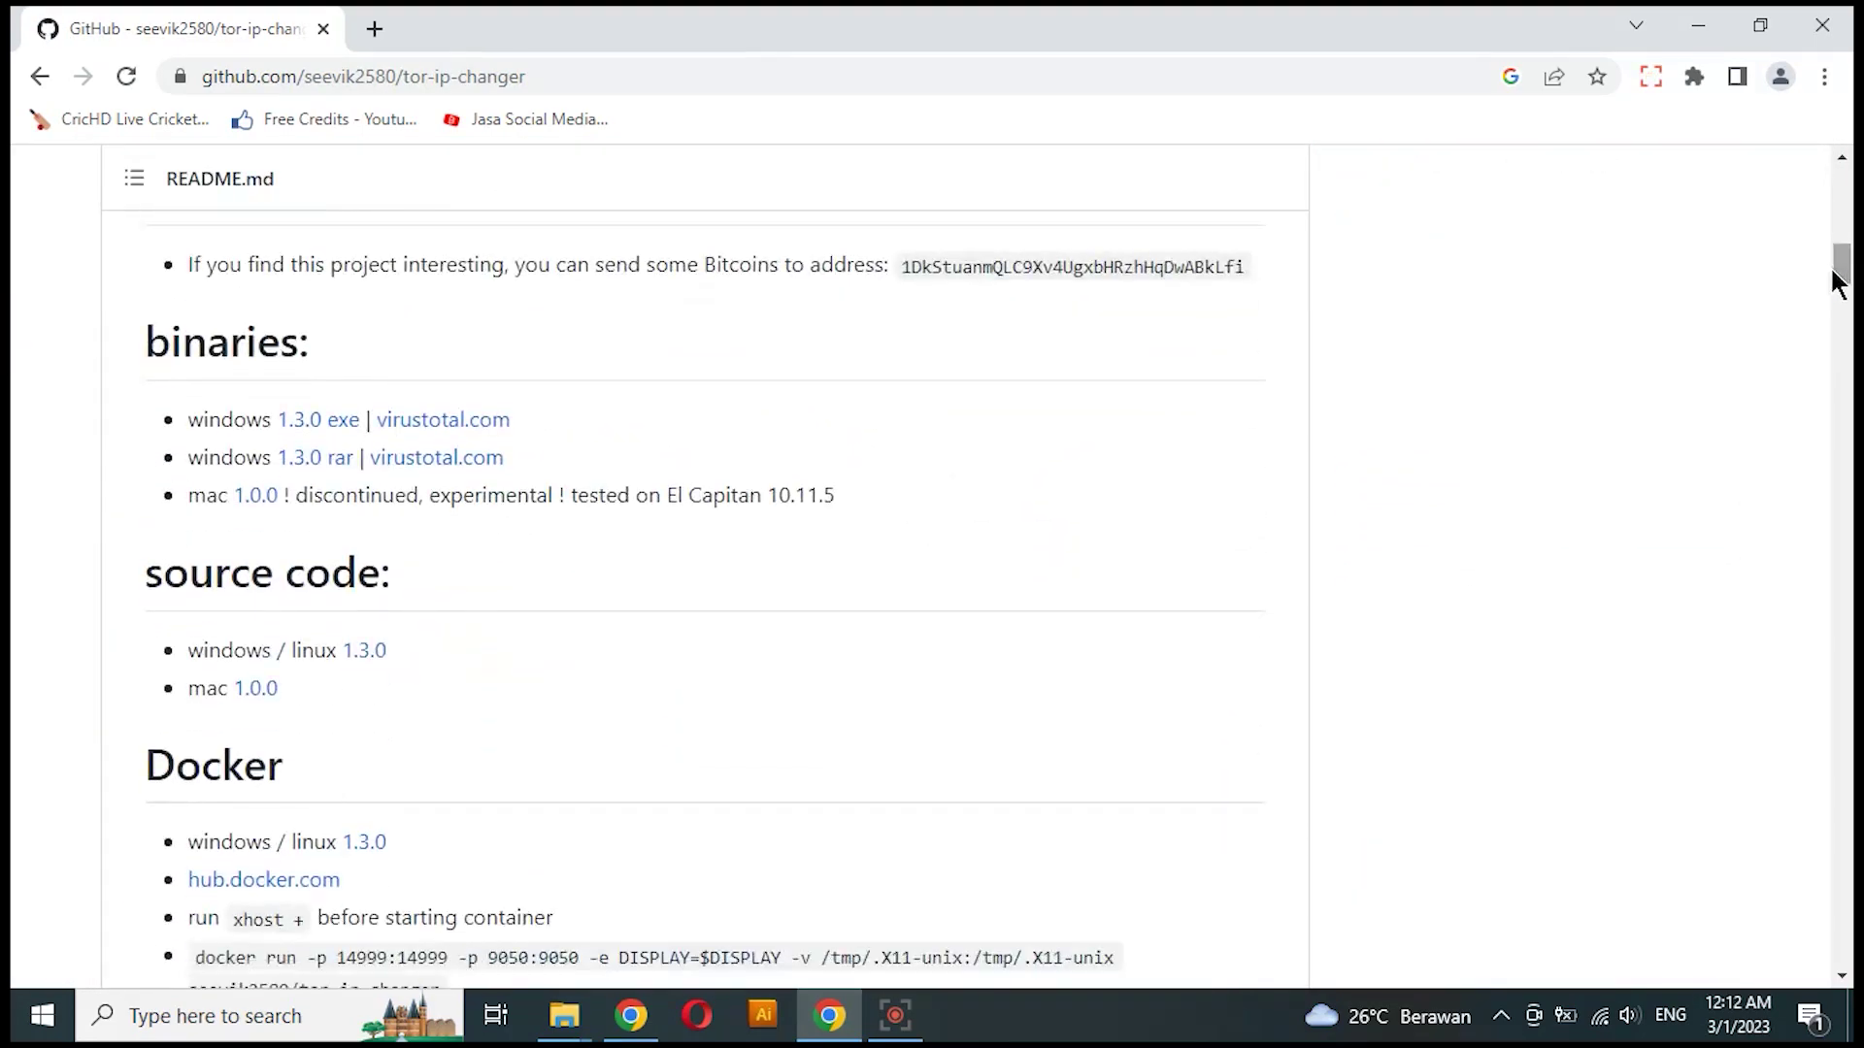
pyautogui.click(301, 430)
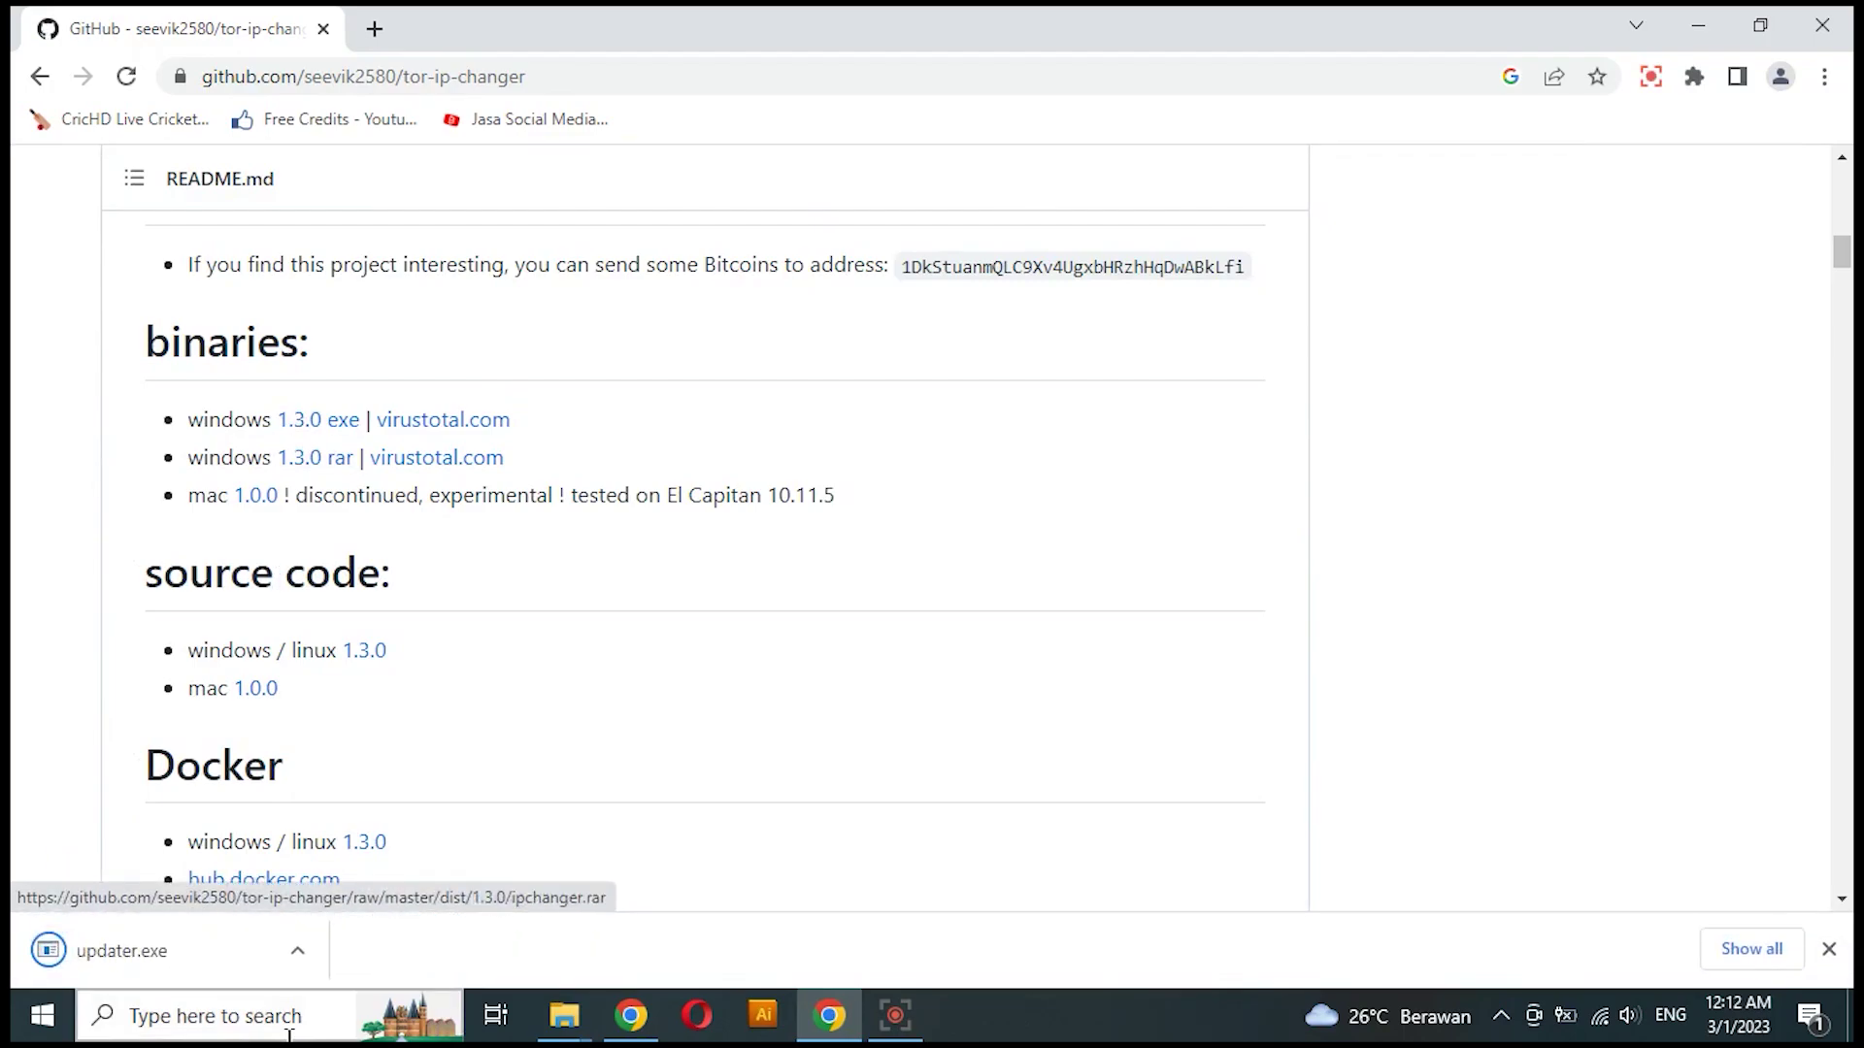
pyautogui.click(302, 955)
pyautogui.click(407, 865)
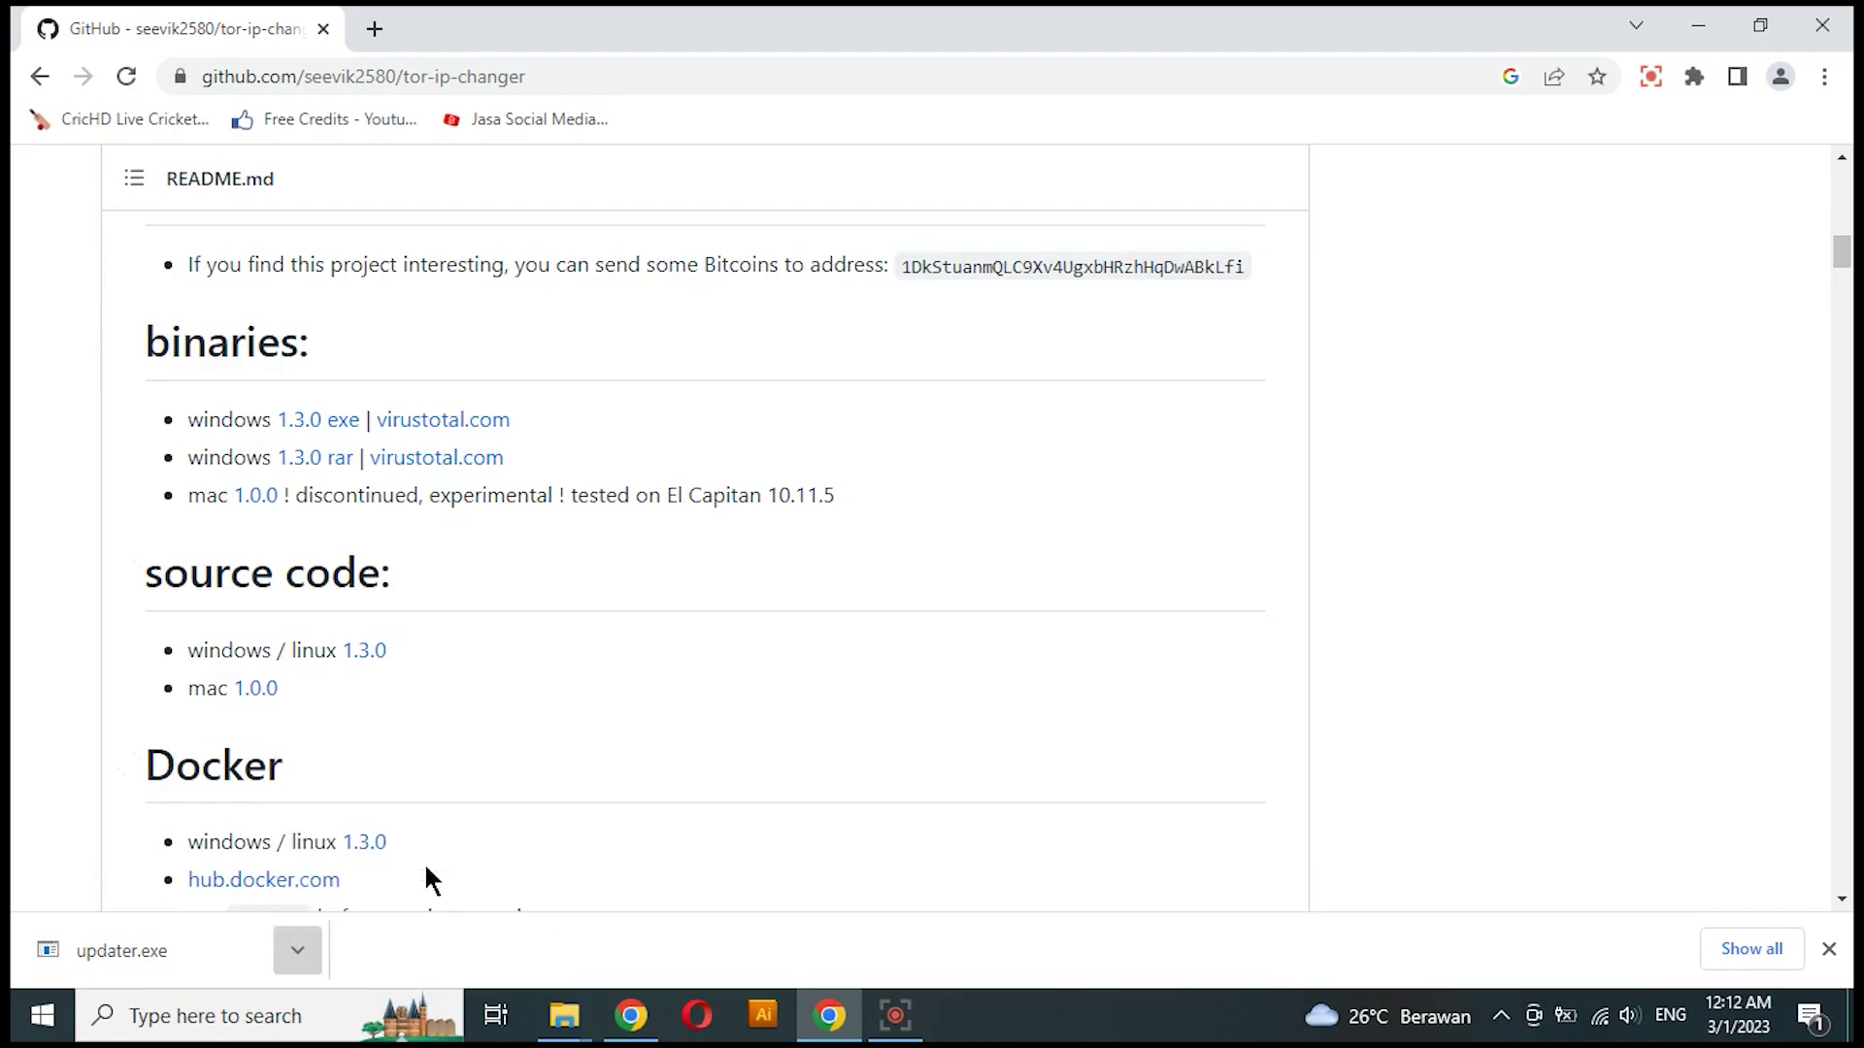
# Step: Move updater.exe from the Downloads folder to the desktop, clearing the browser and Downloads windows out of the way
pyautogui.click(419, 34)
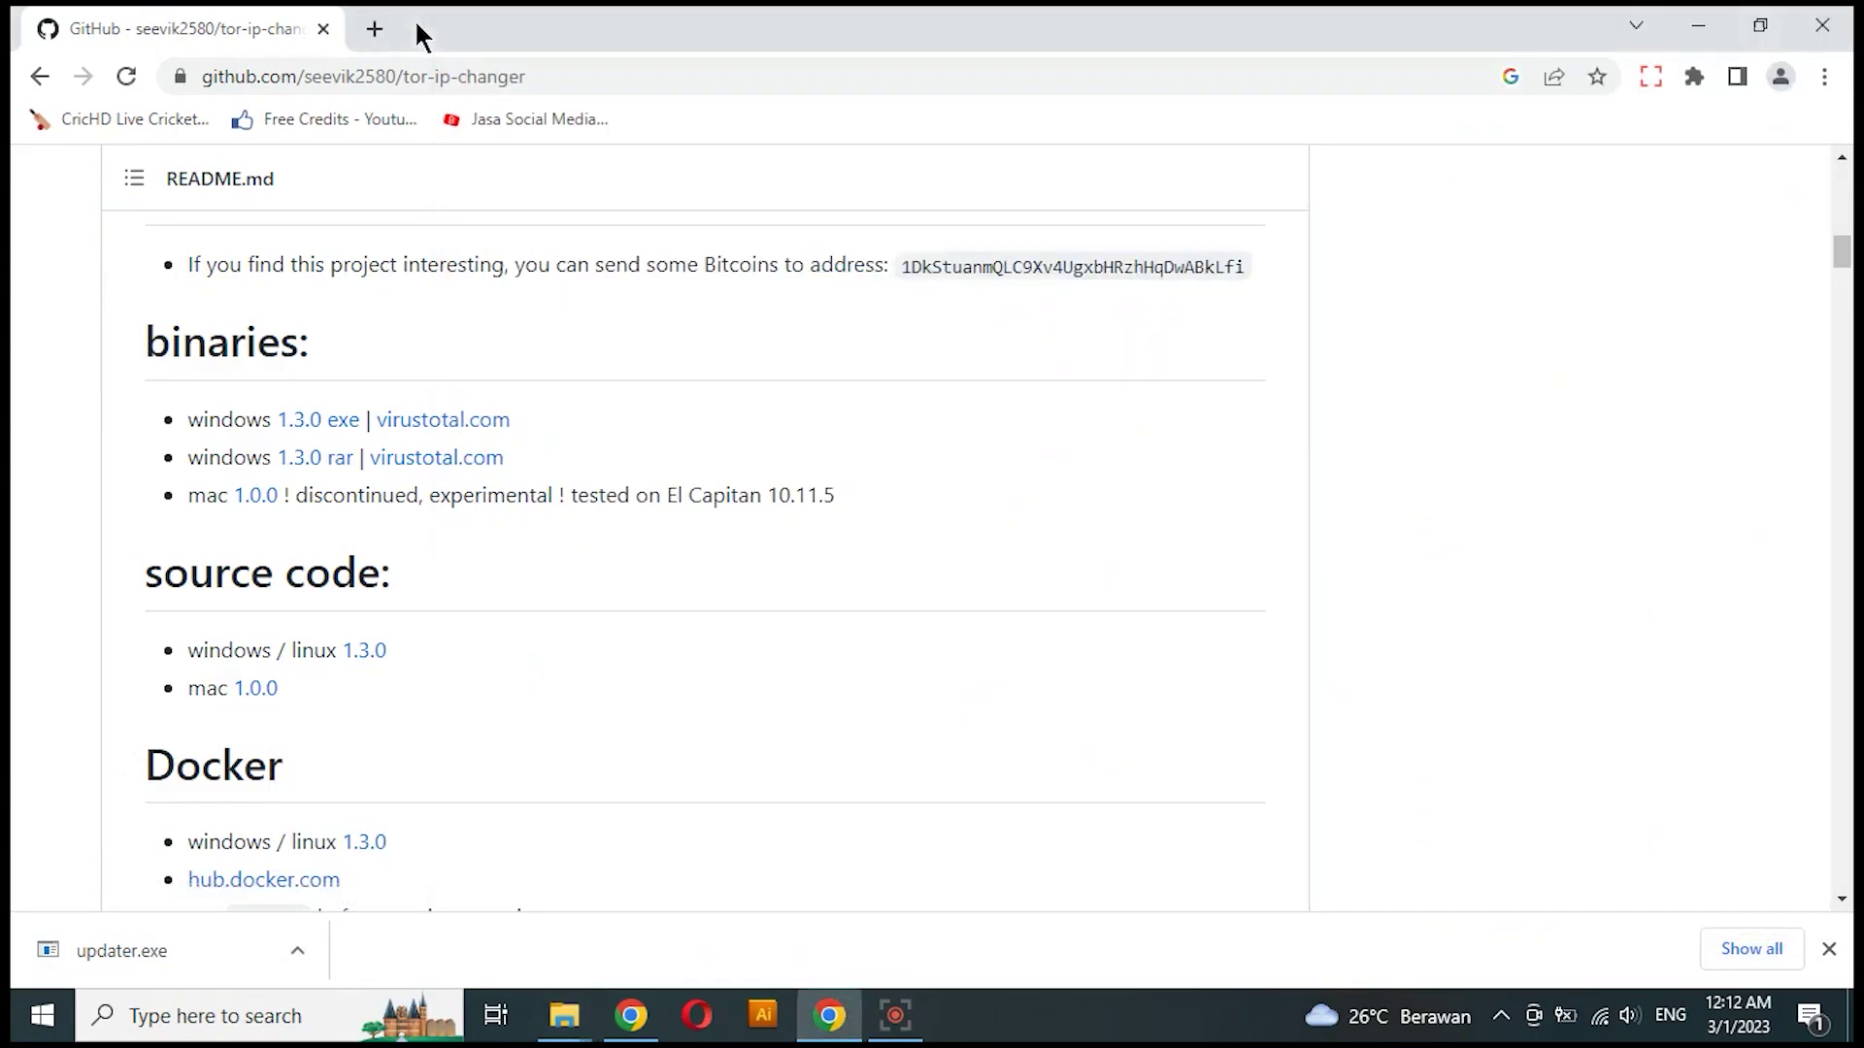
pyautogui.click(1698, 26)
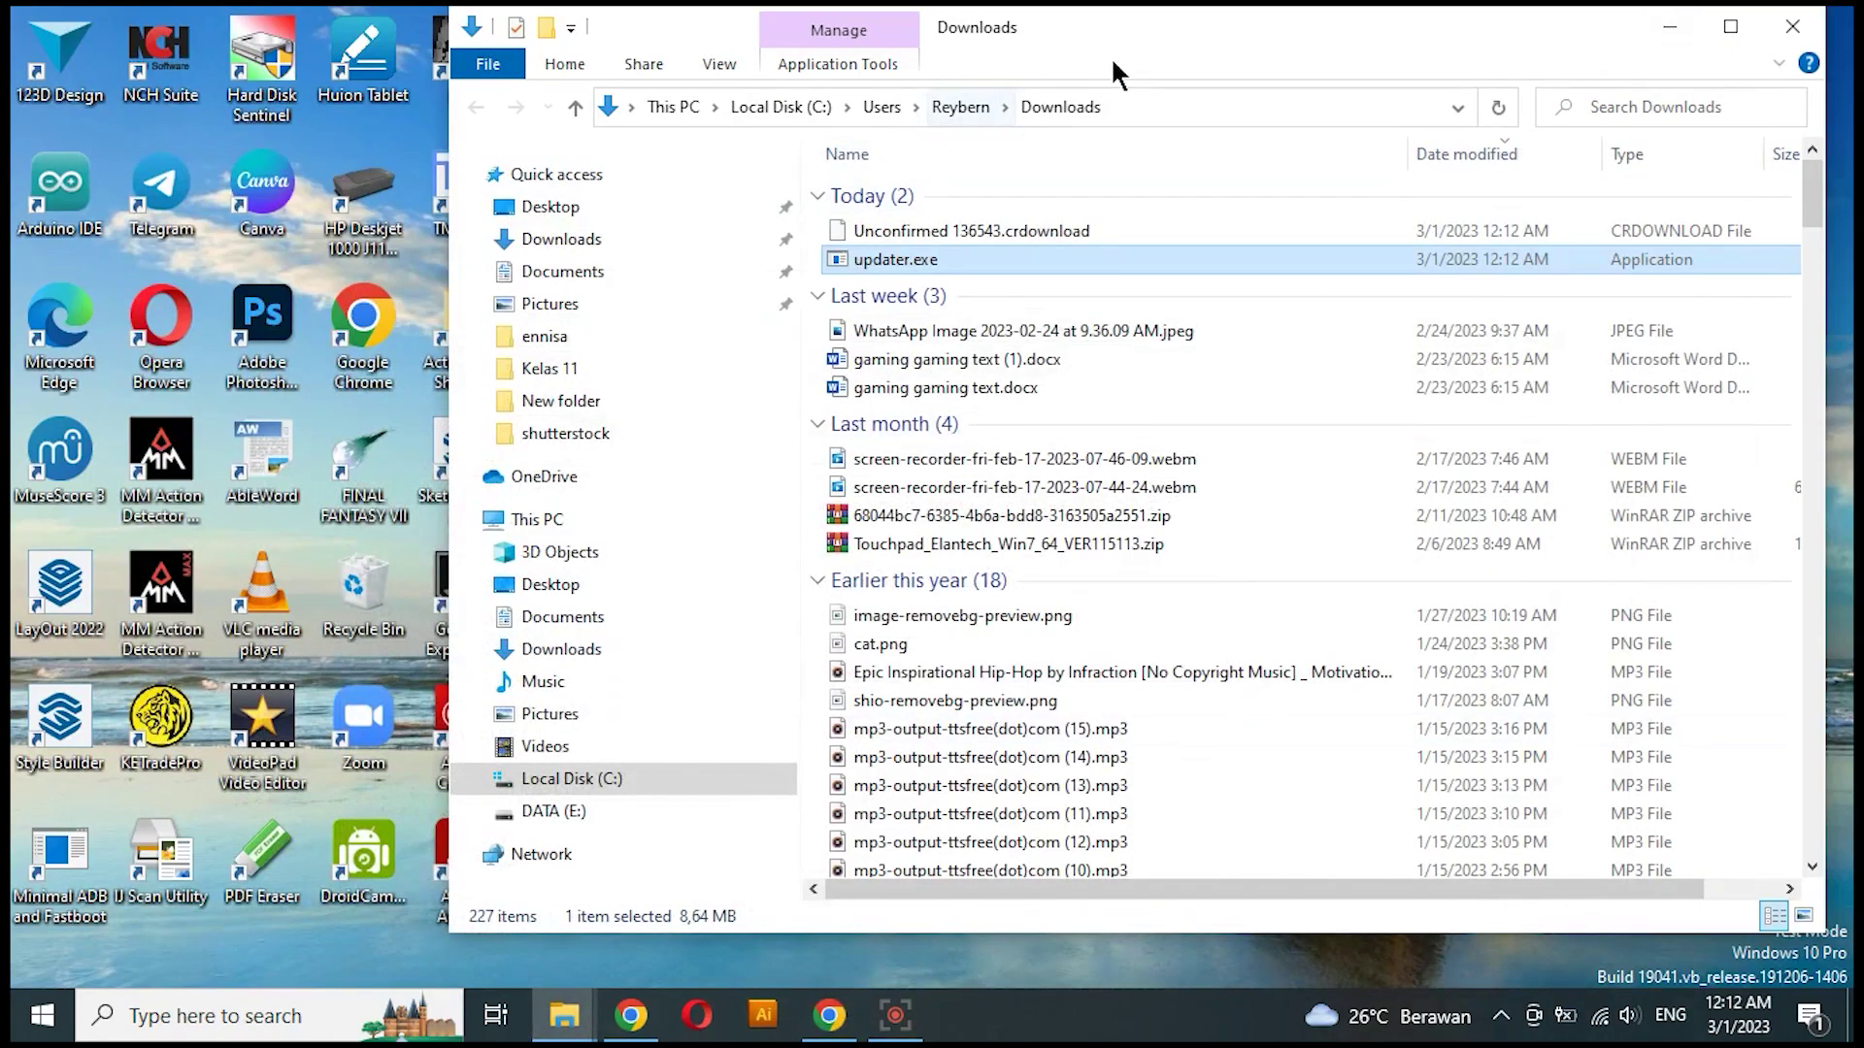
pyautogui.moveTo(1094, 39); pyautogui.dragTo(1446, 50)
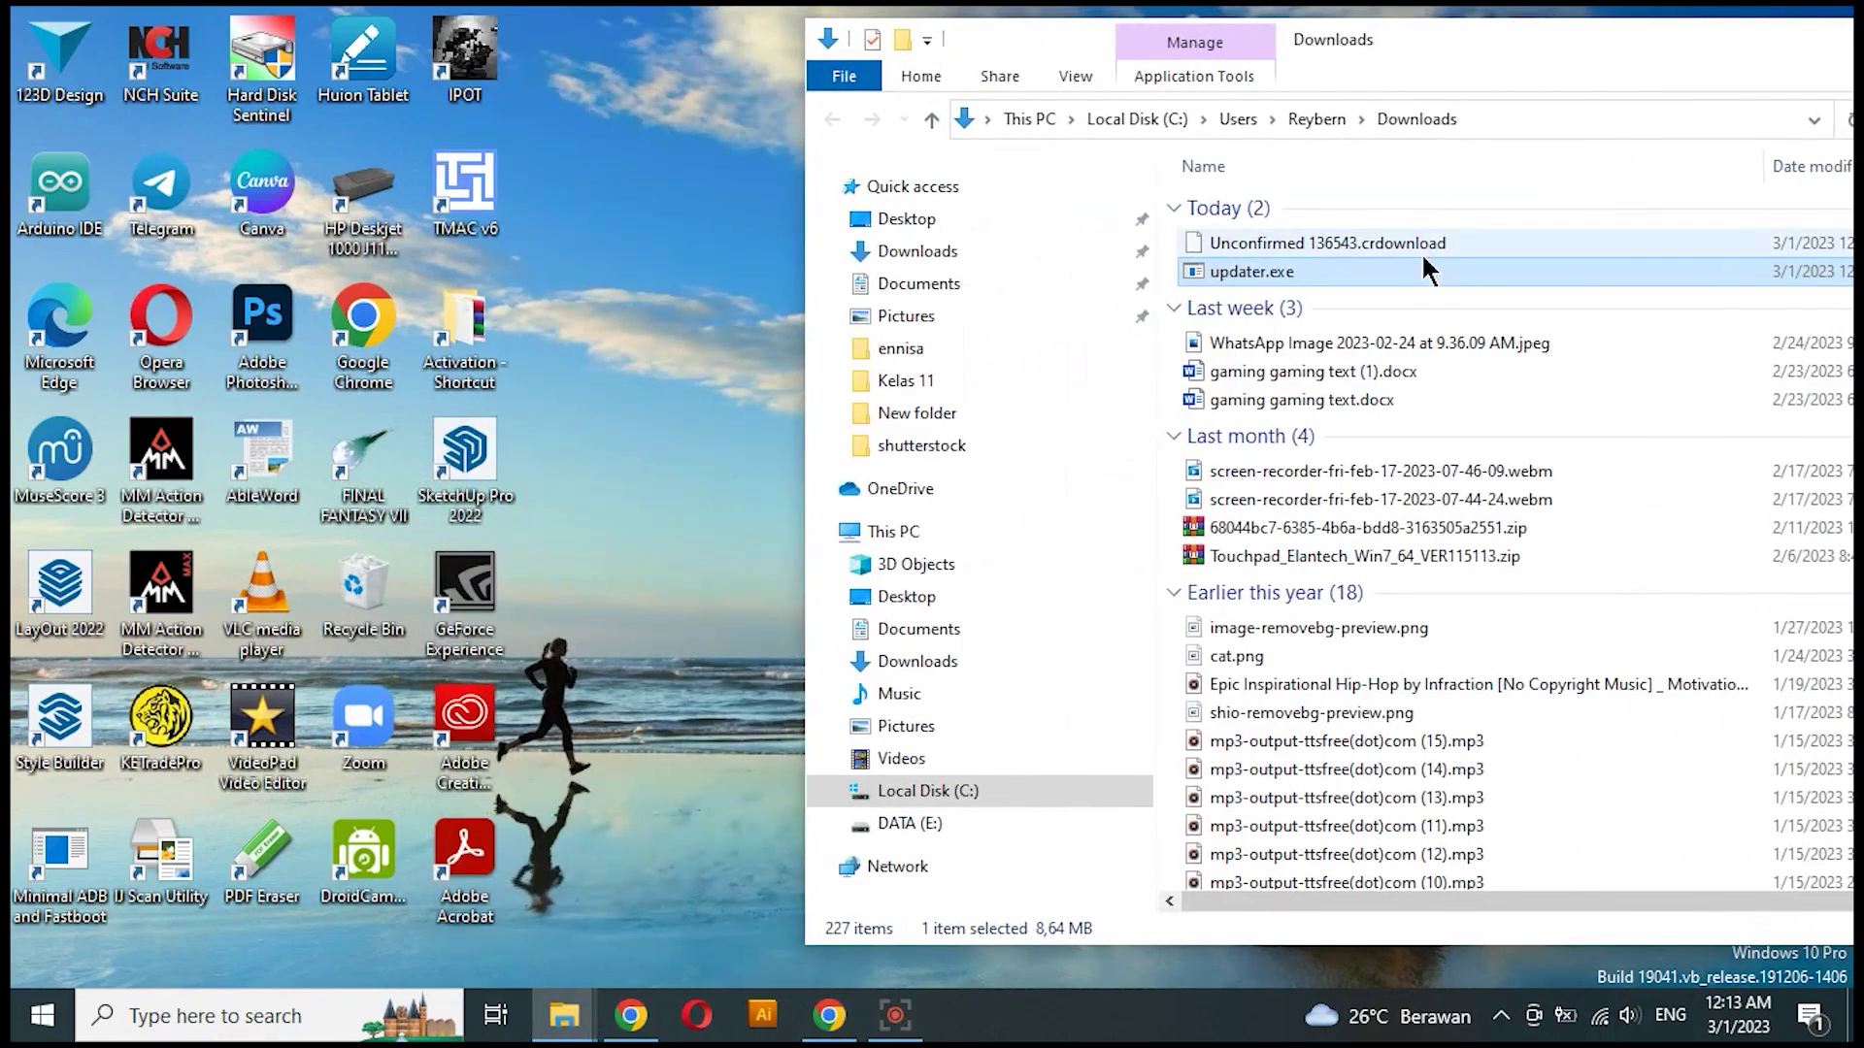
pyautogui.moveTo(1319, 268); pyautogui.dragTo(689, 693)
pyautogui.moveTo(1741, 44); pyautogui.dragTo(1005, 65)
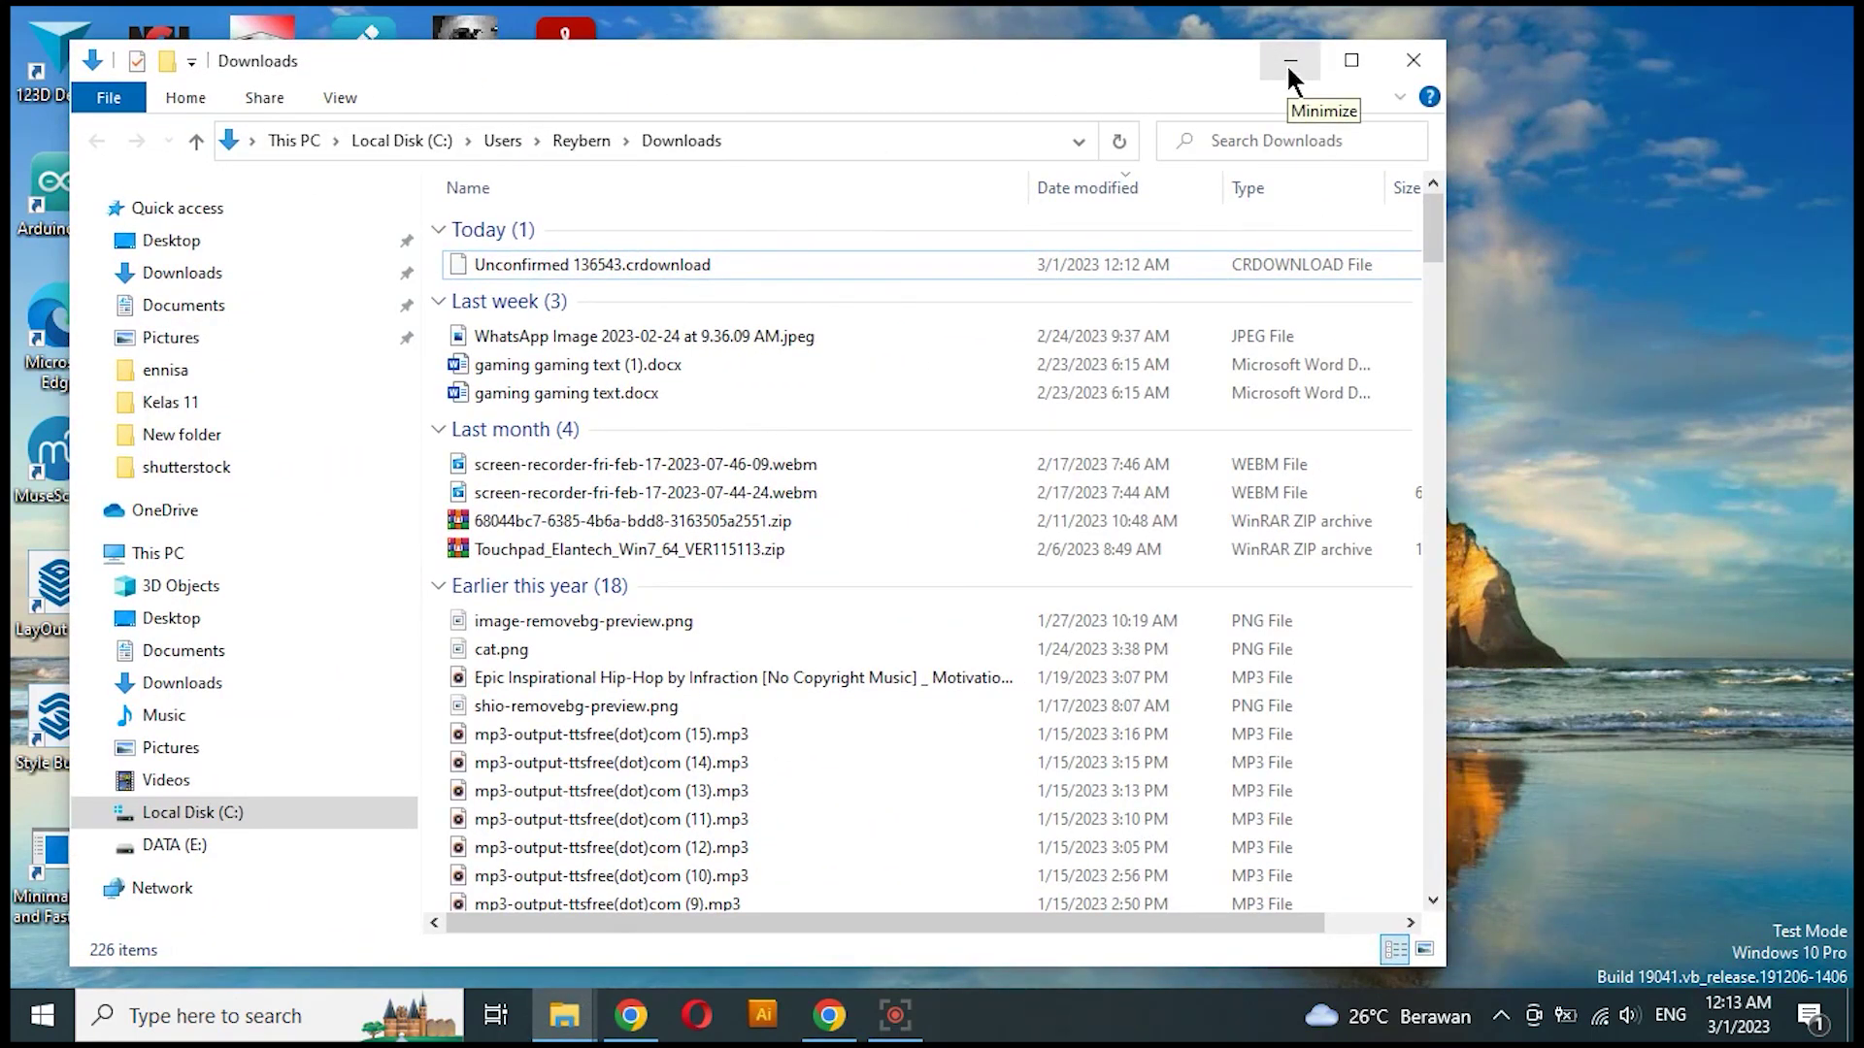
pyautogui.click(1290, 60)
# Step: Create a new folder on the desktop named TOR
pyautogui.rightClick(788, 435)
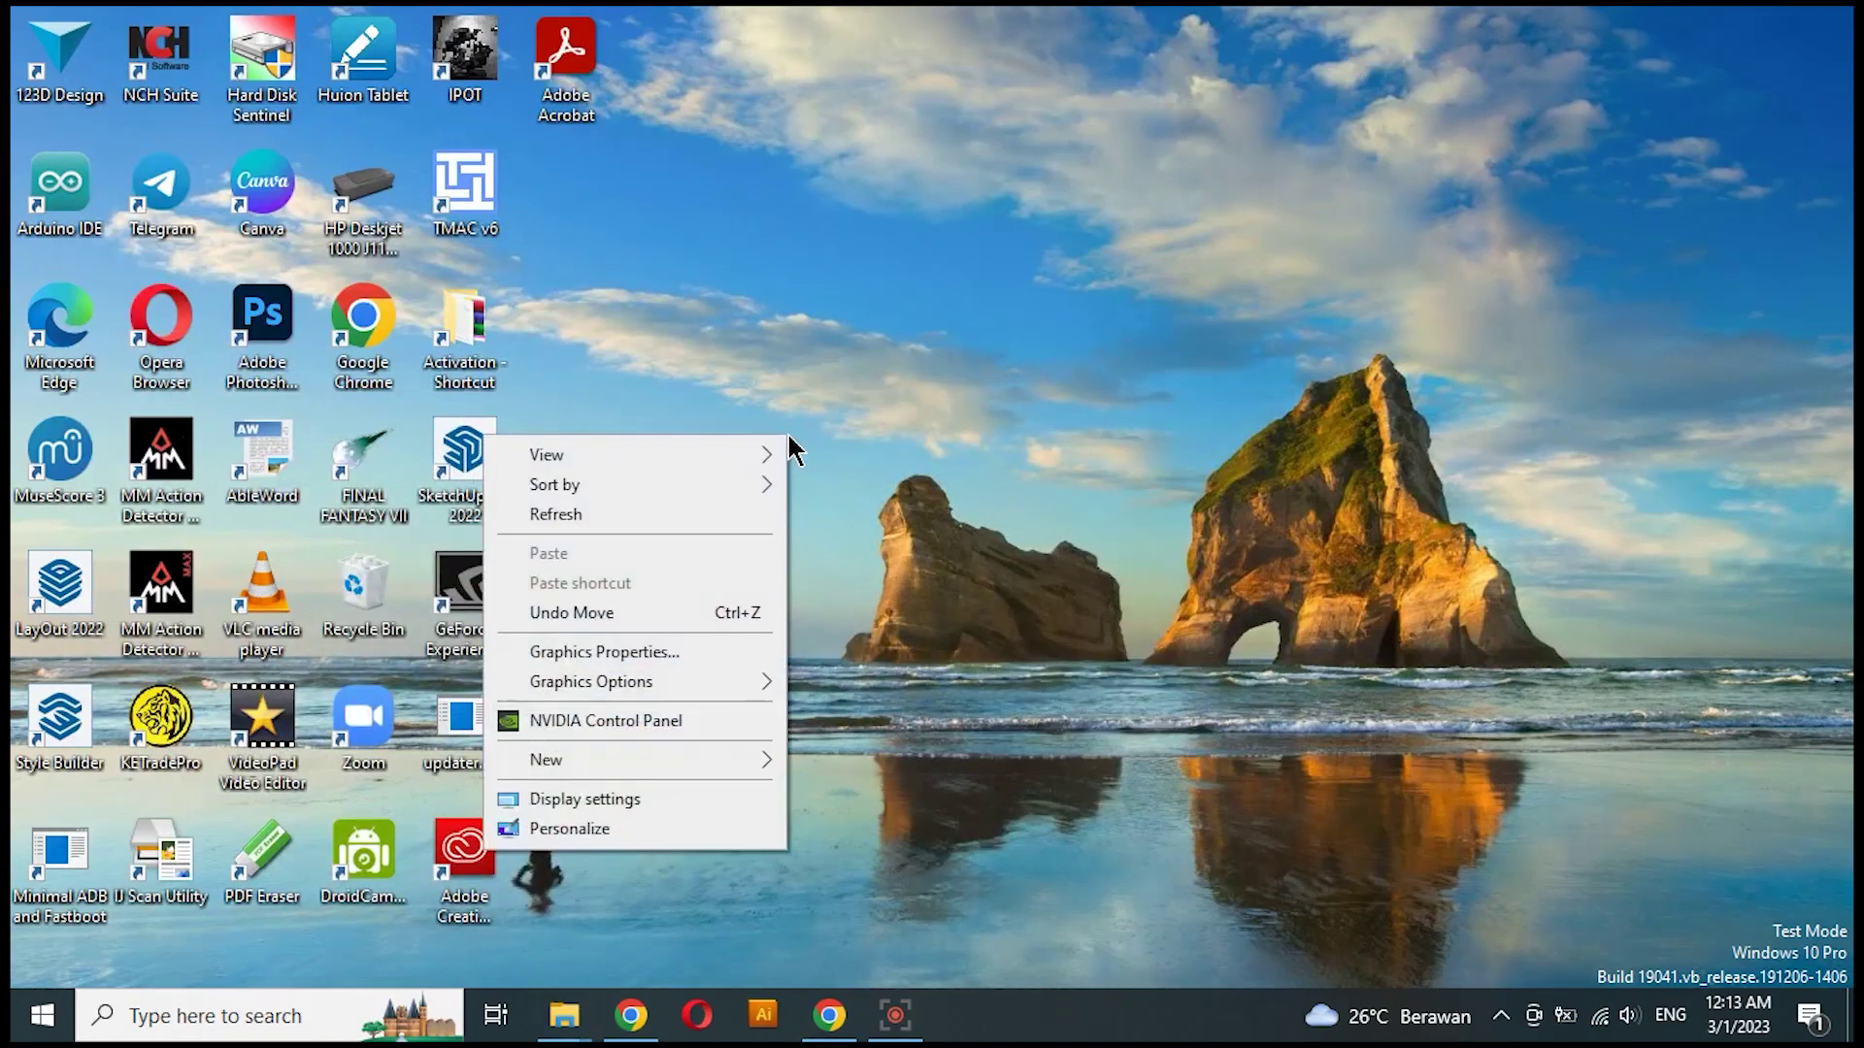
pyautogui.moveTo(702, 755)
pyautogui.click(892, 769)
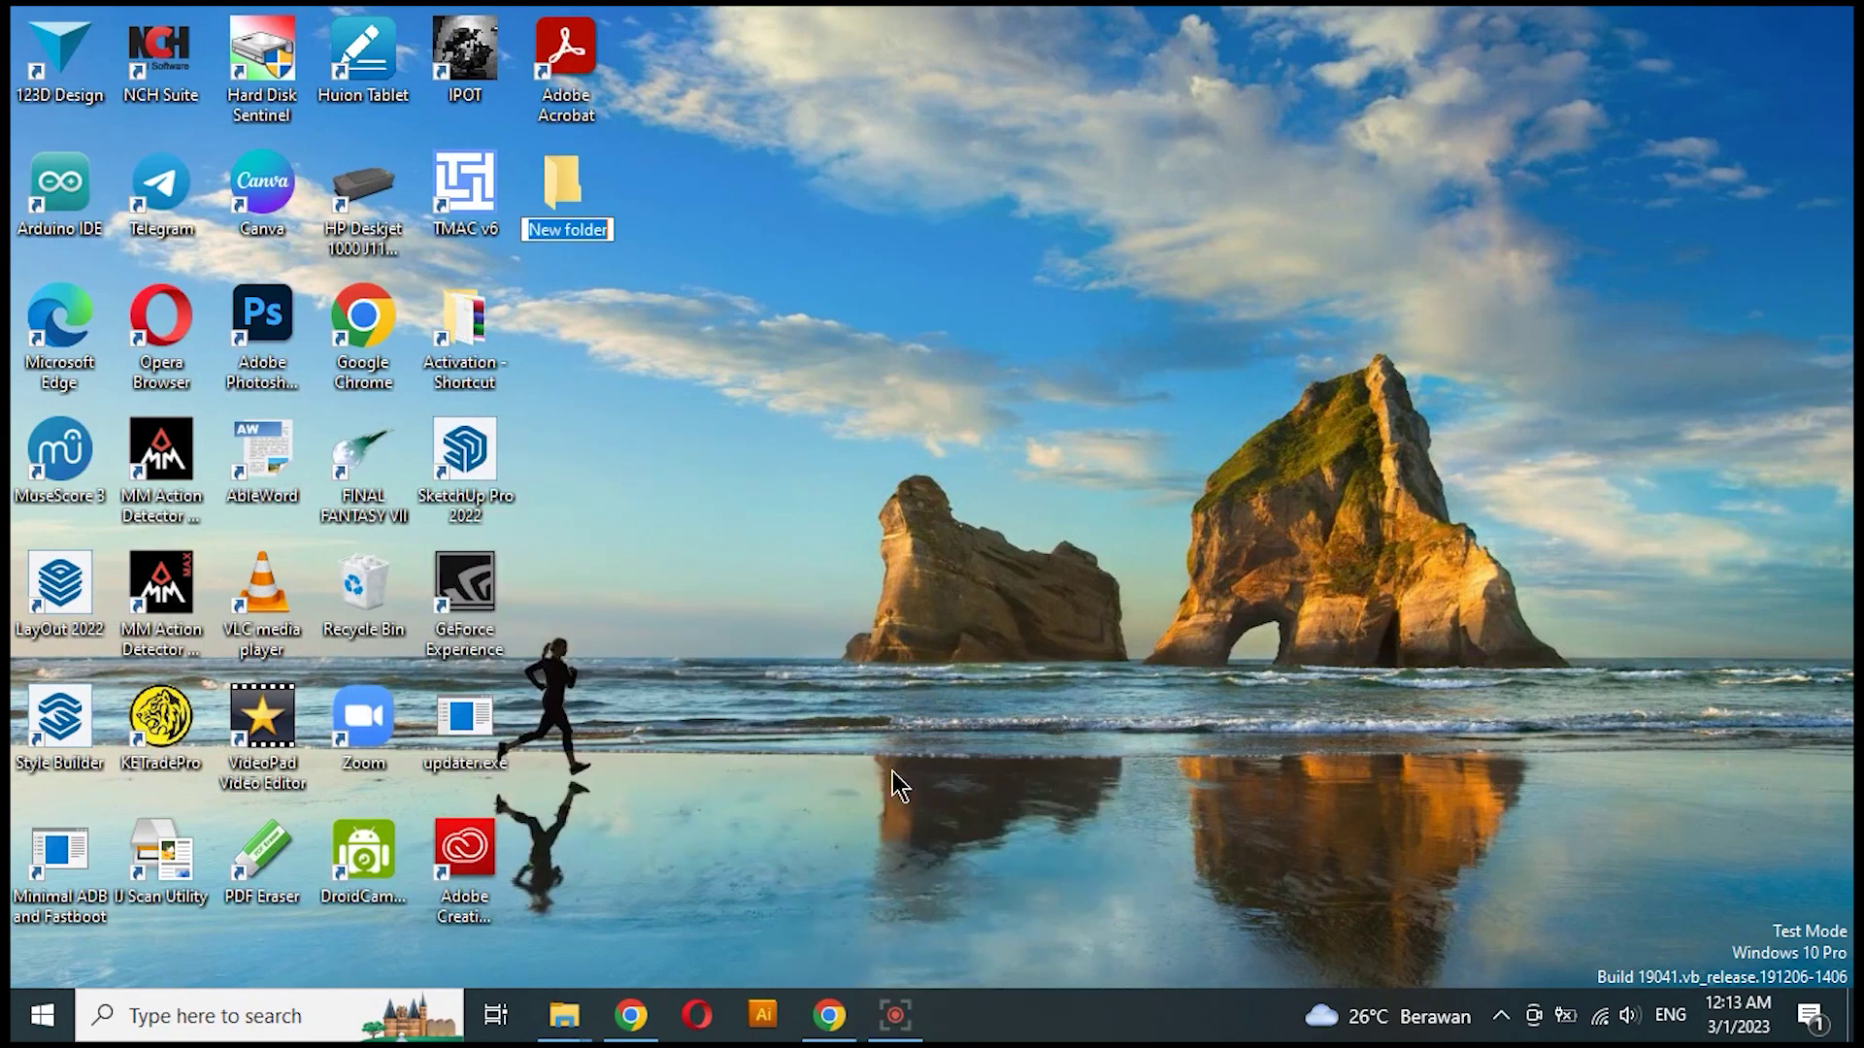
pyautogui.write('TOR')
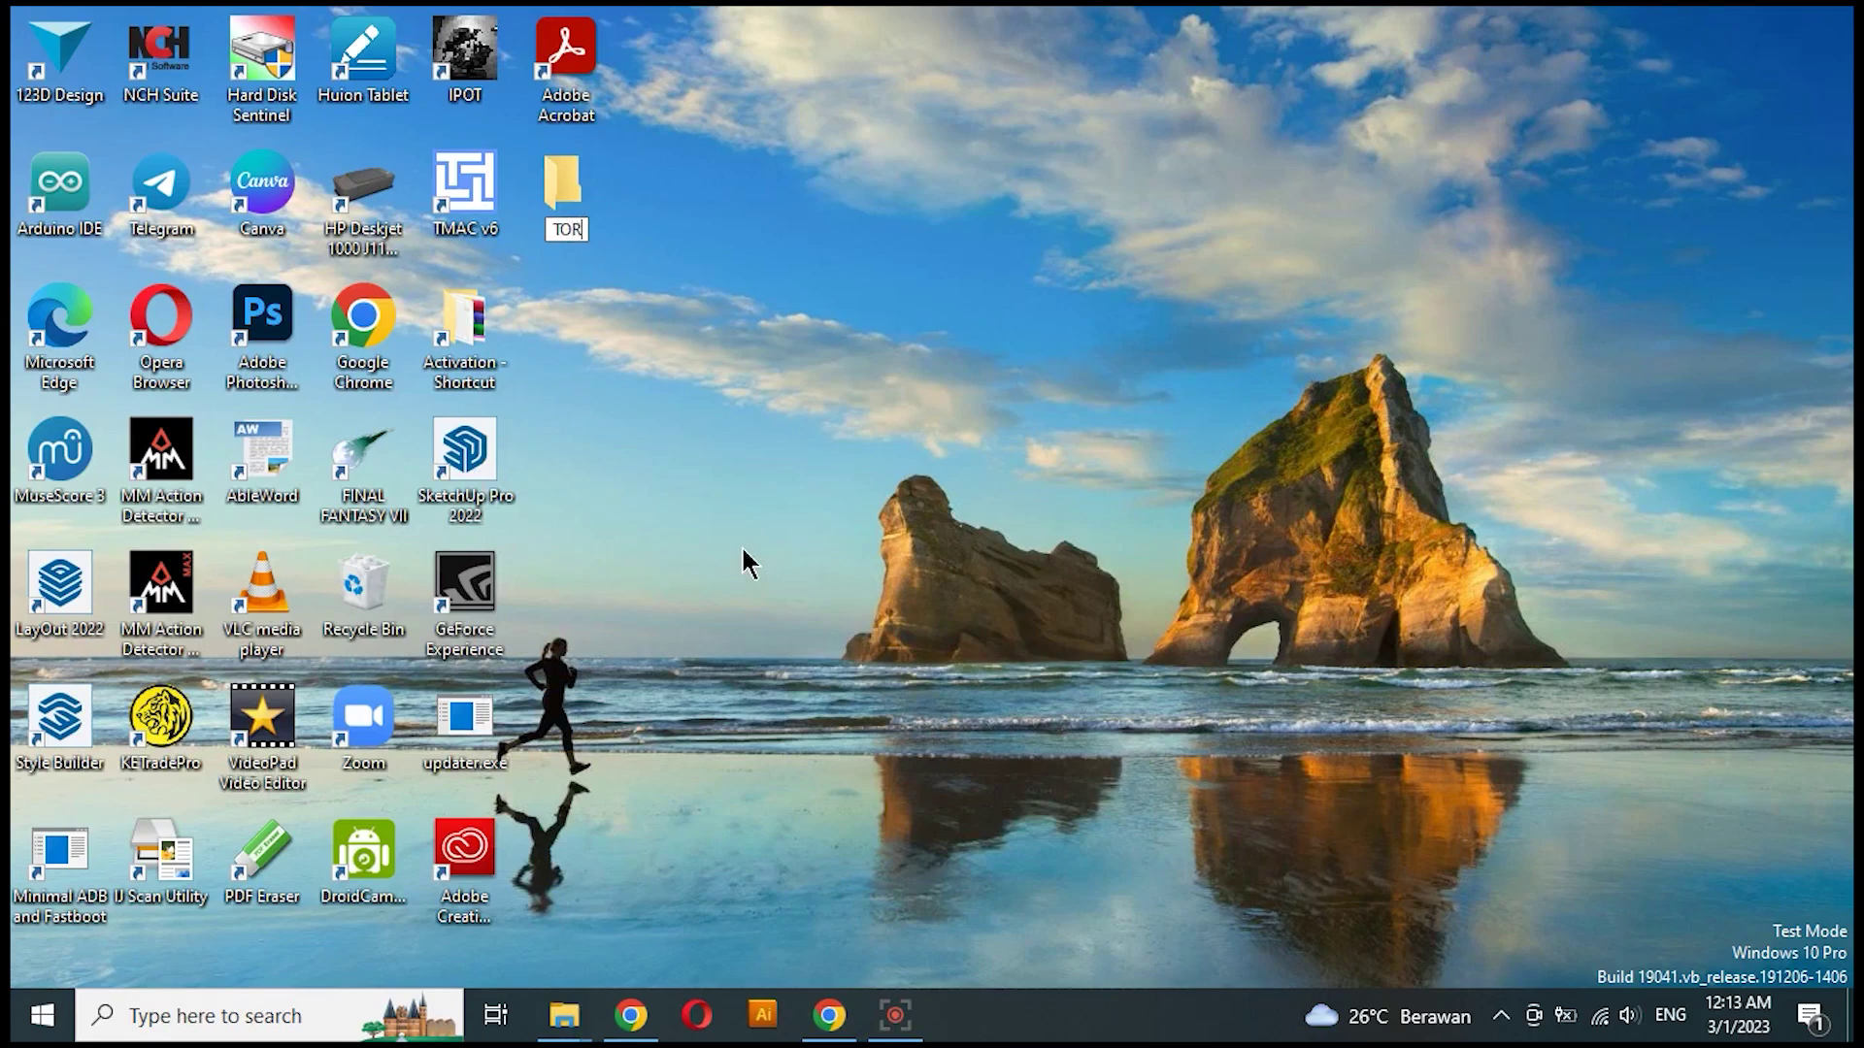
pyautogui.press('Return')
# Step: Move updater.exe into the TOR folder and run it there until the program files are extracted, then finish the updater
pyautogui.moveTo(464, 733); pyautogui.dragTo(592, 231)
pyautogui.doubleClick(567, 69)
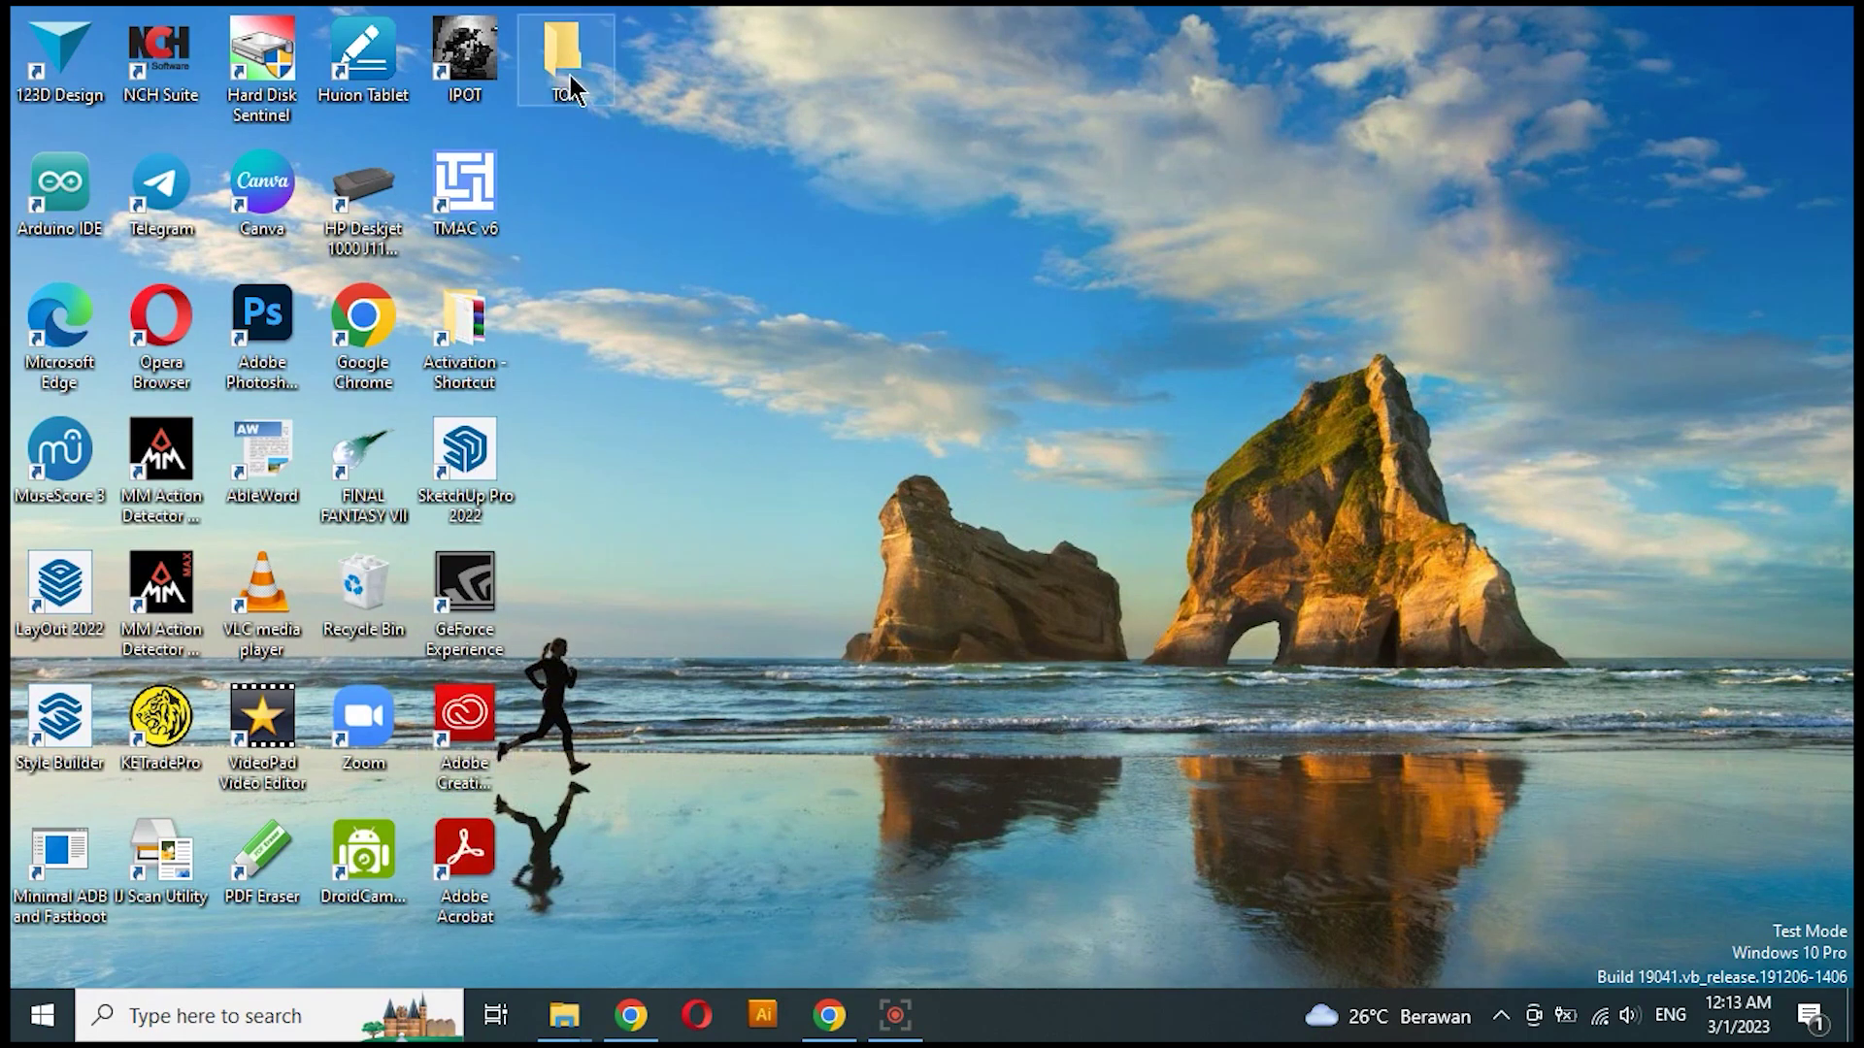
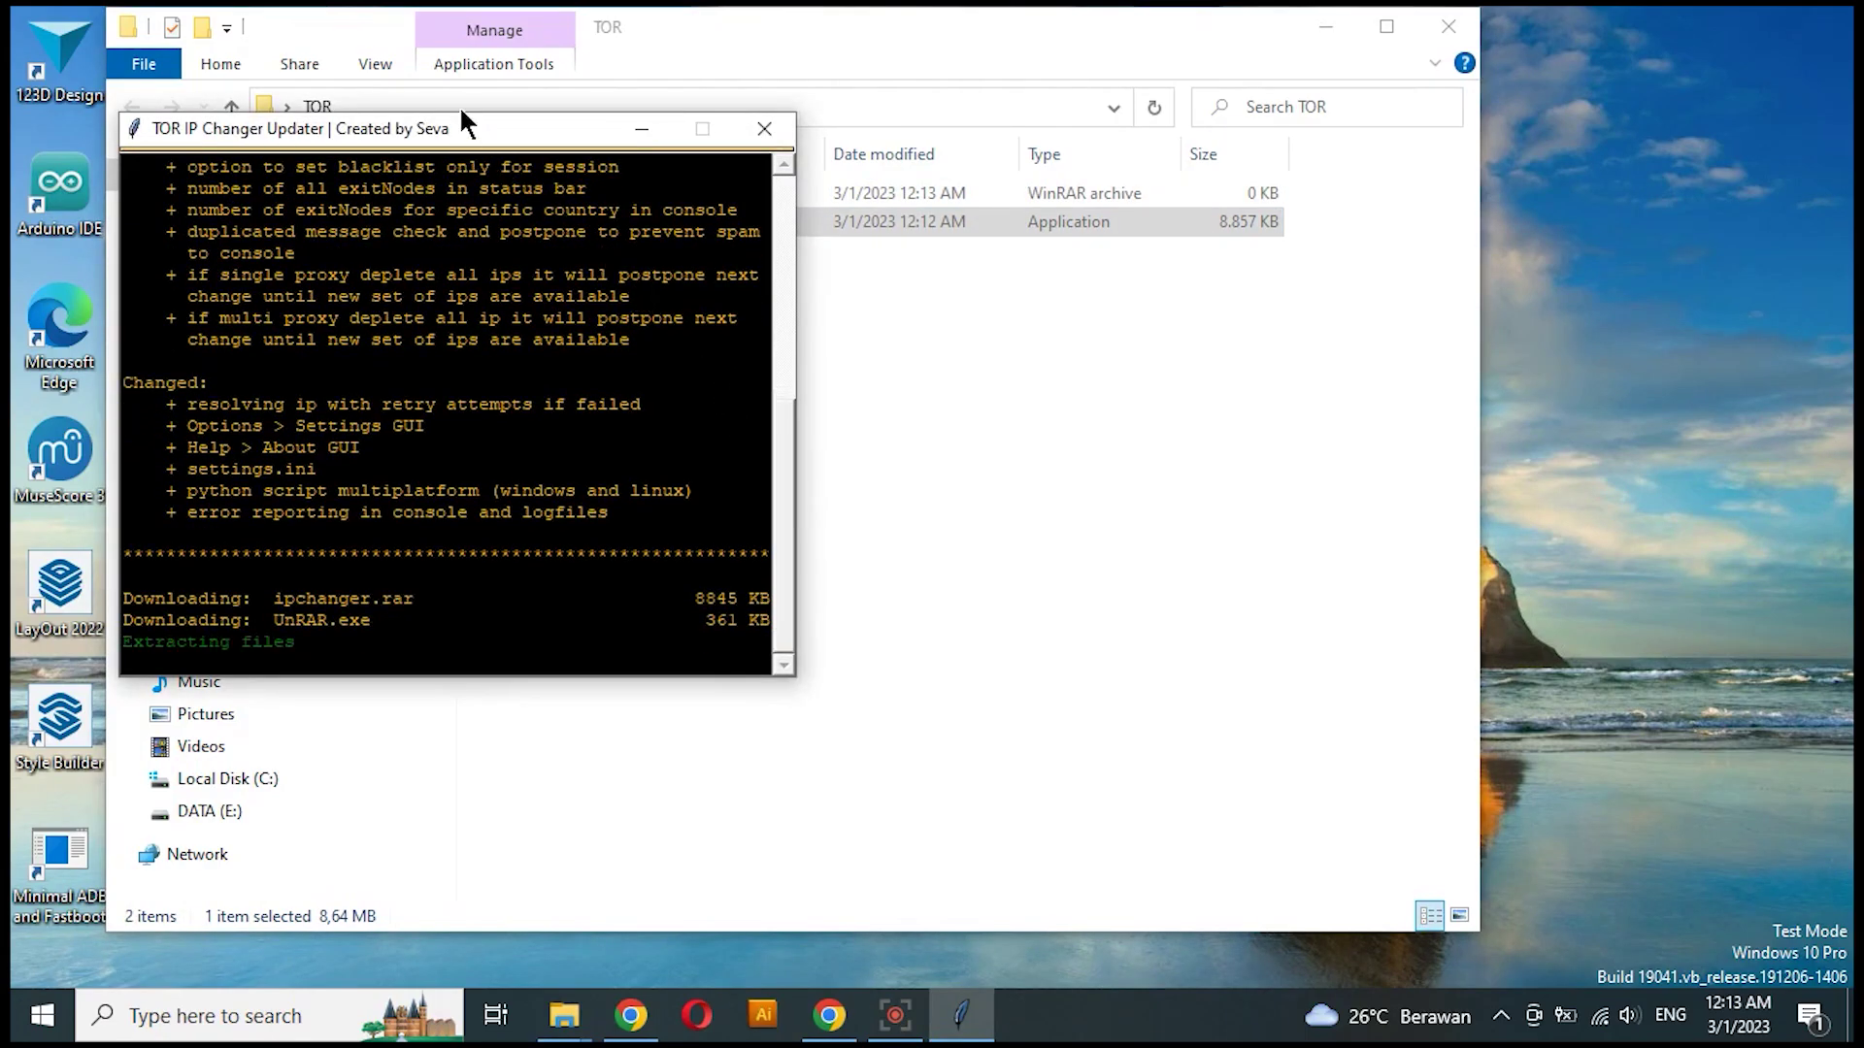
pyautogui.moveTo(463, 122); pyautogui.dragTo(488, 293)
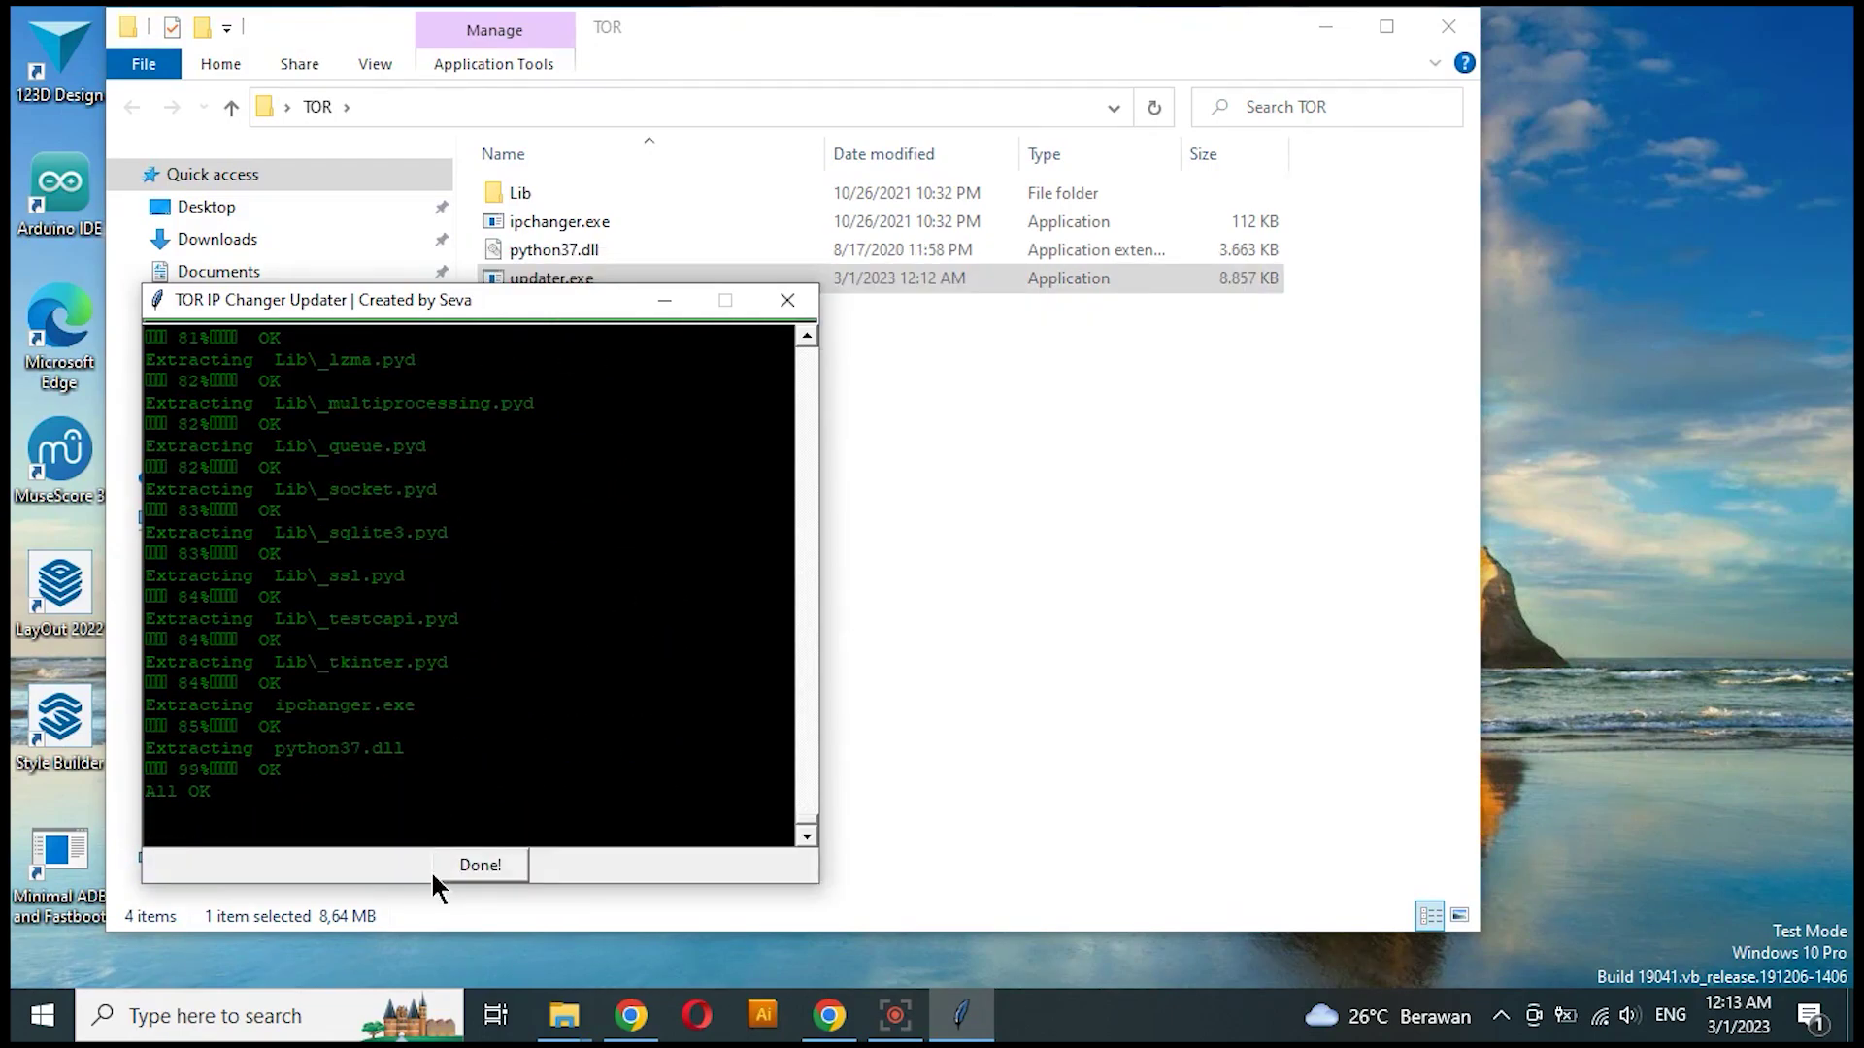
pyautogui.click(462, 864)
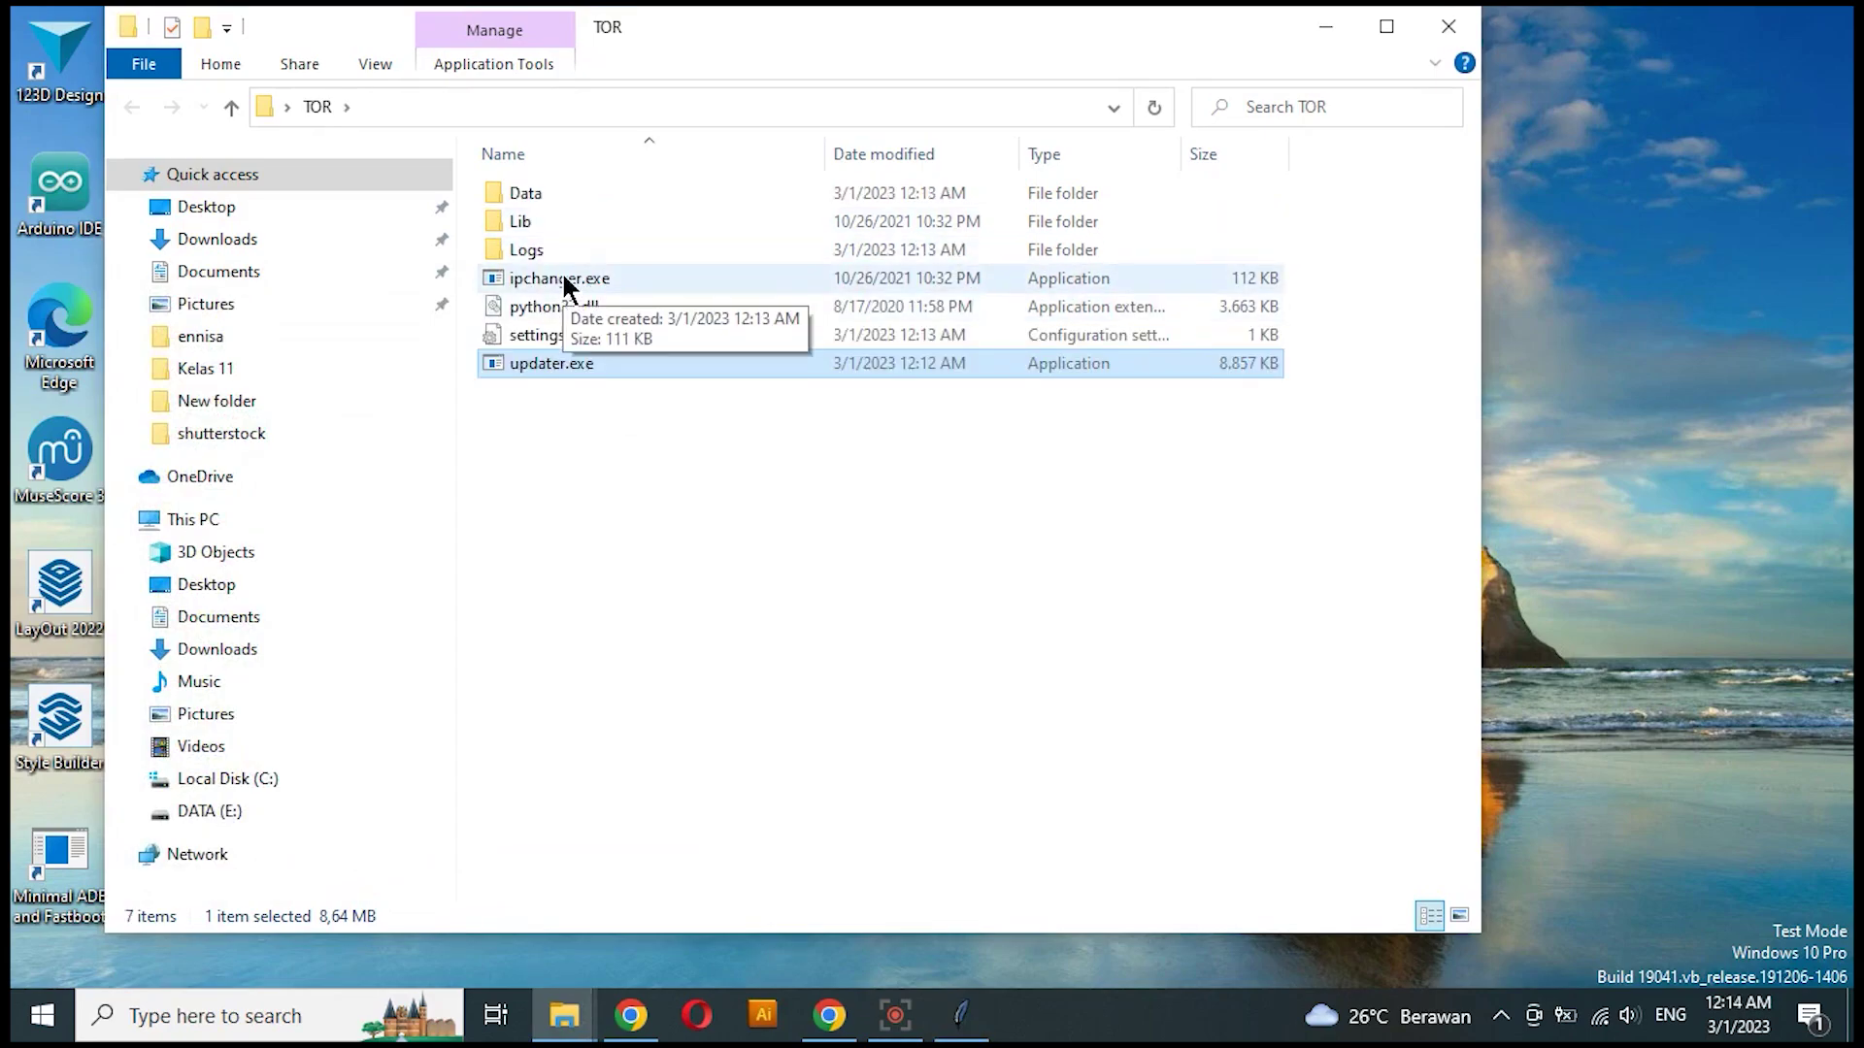
# Step: Launch ipchanger.exe from the TOR folder, minimize the folder window and close the extra TOR IP Changer window
pyautogui.doubleClick(566, 281)
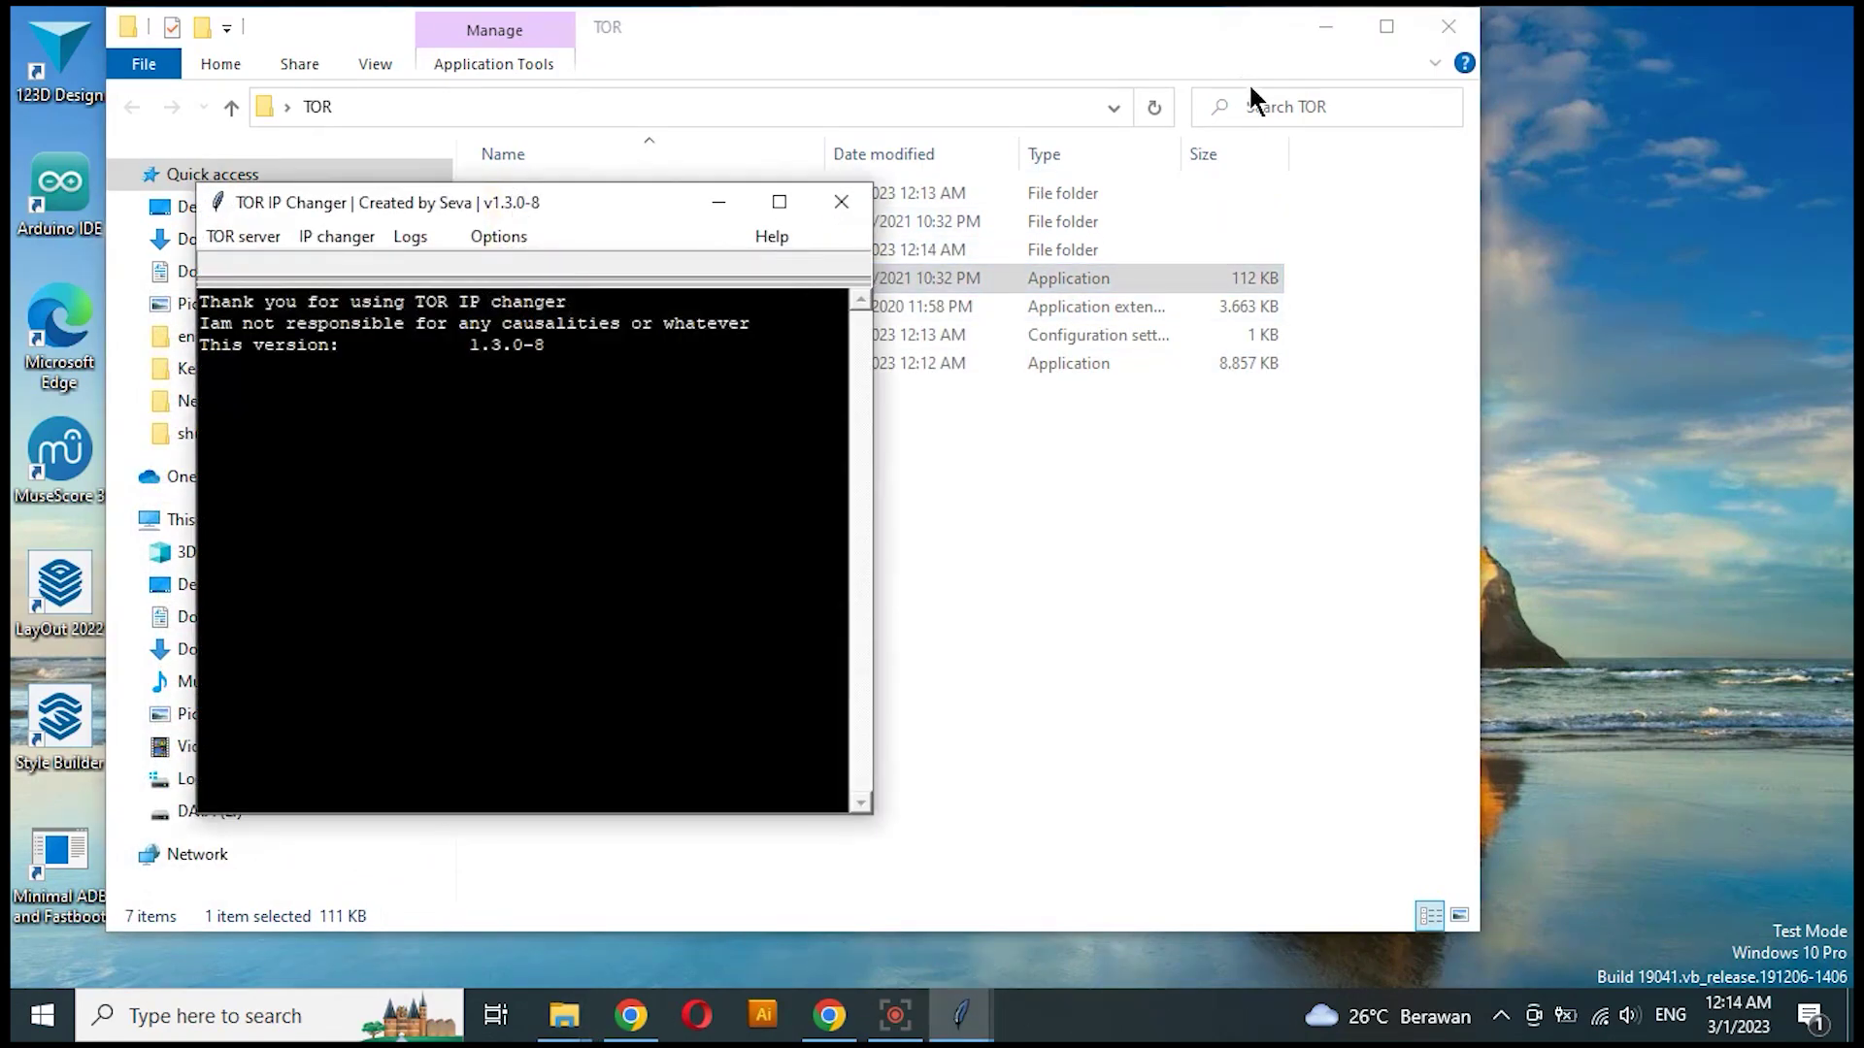
pyautogui.click(1324, 29)
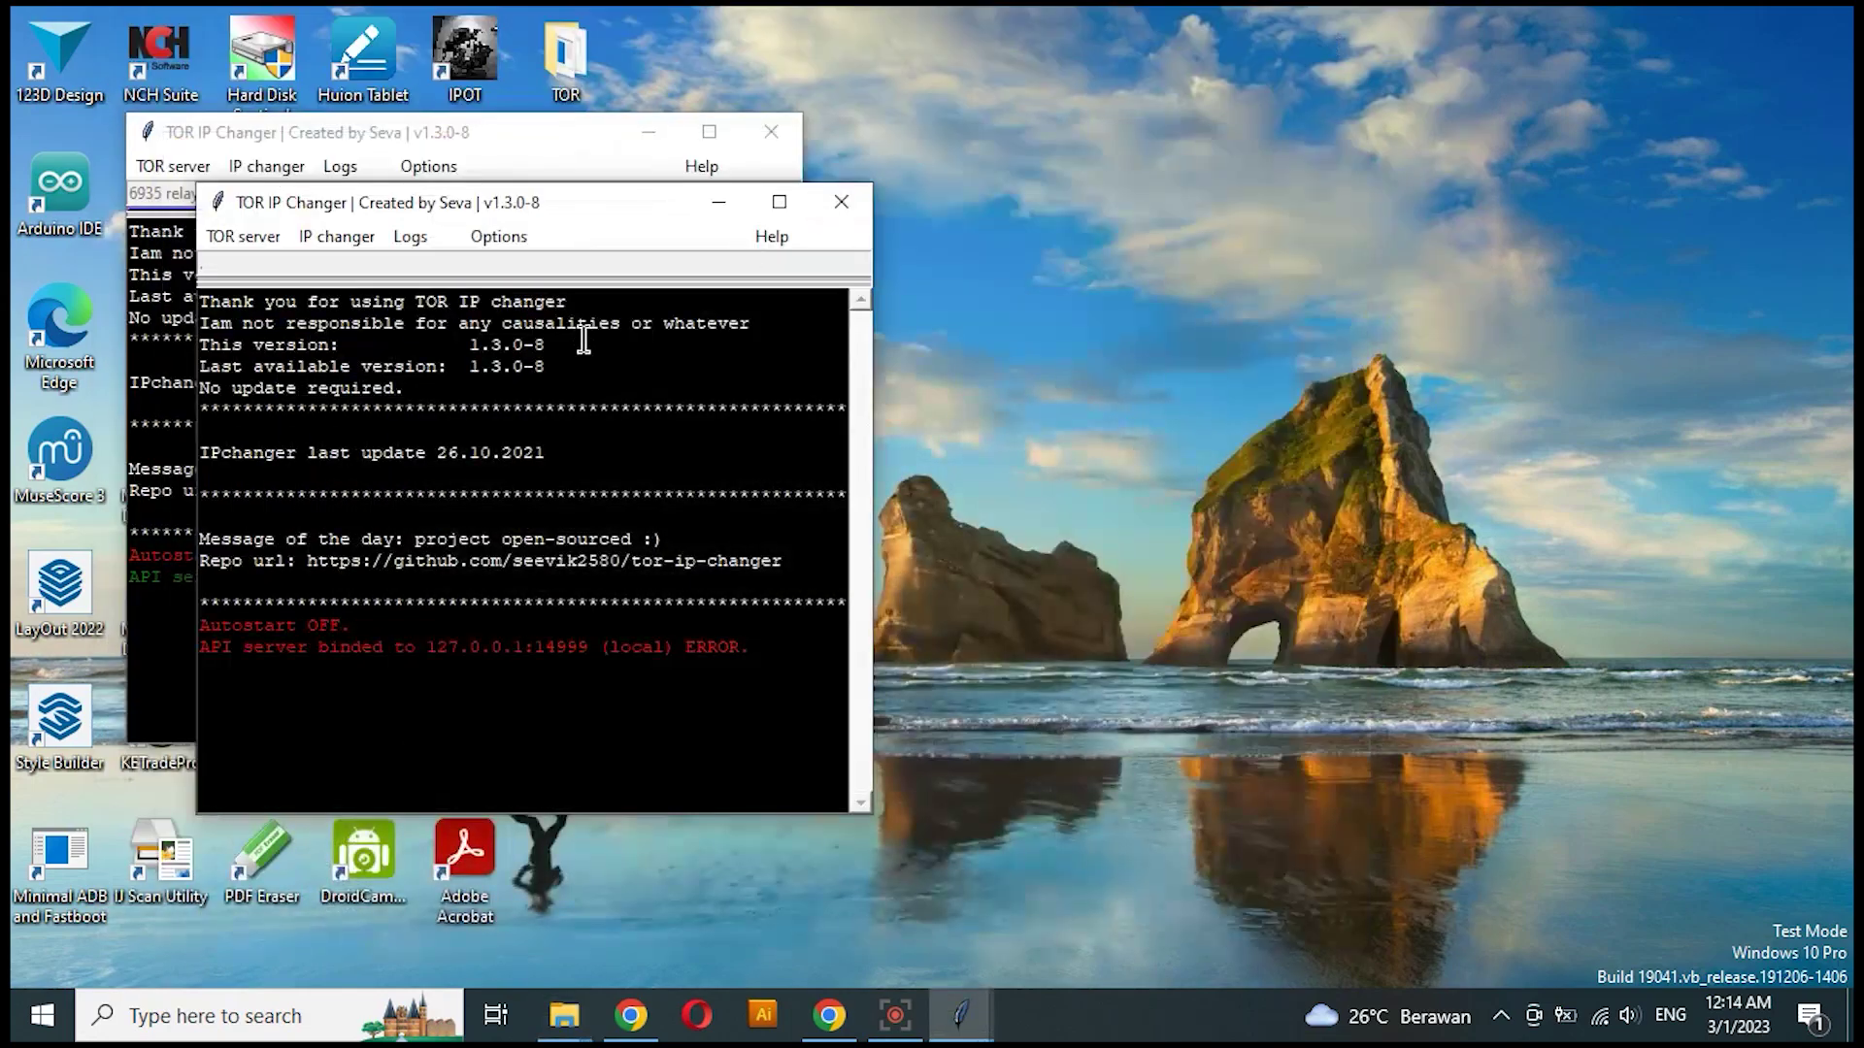
pyautogui.click(837, 220)
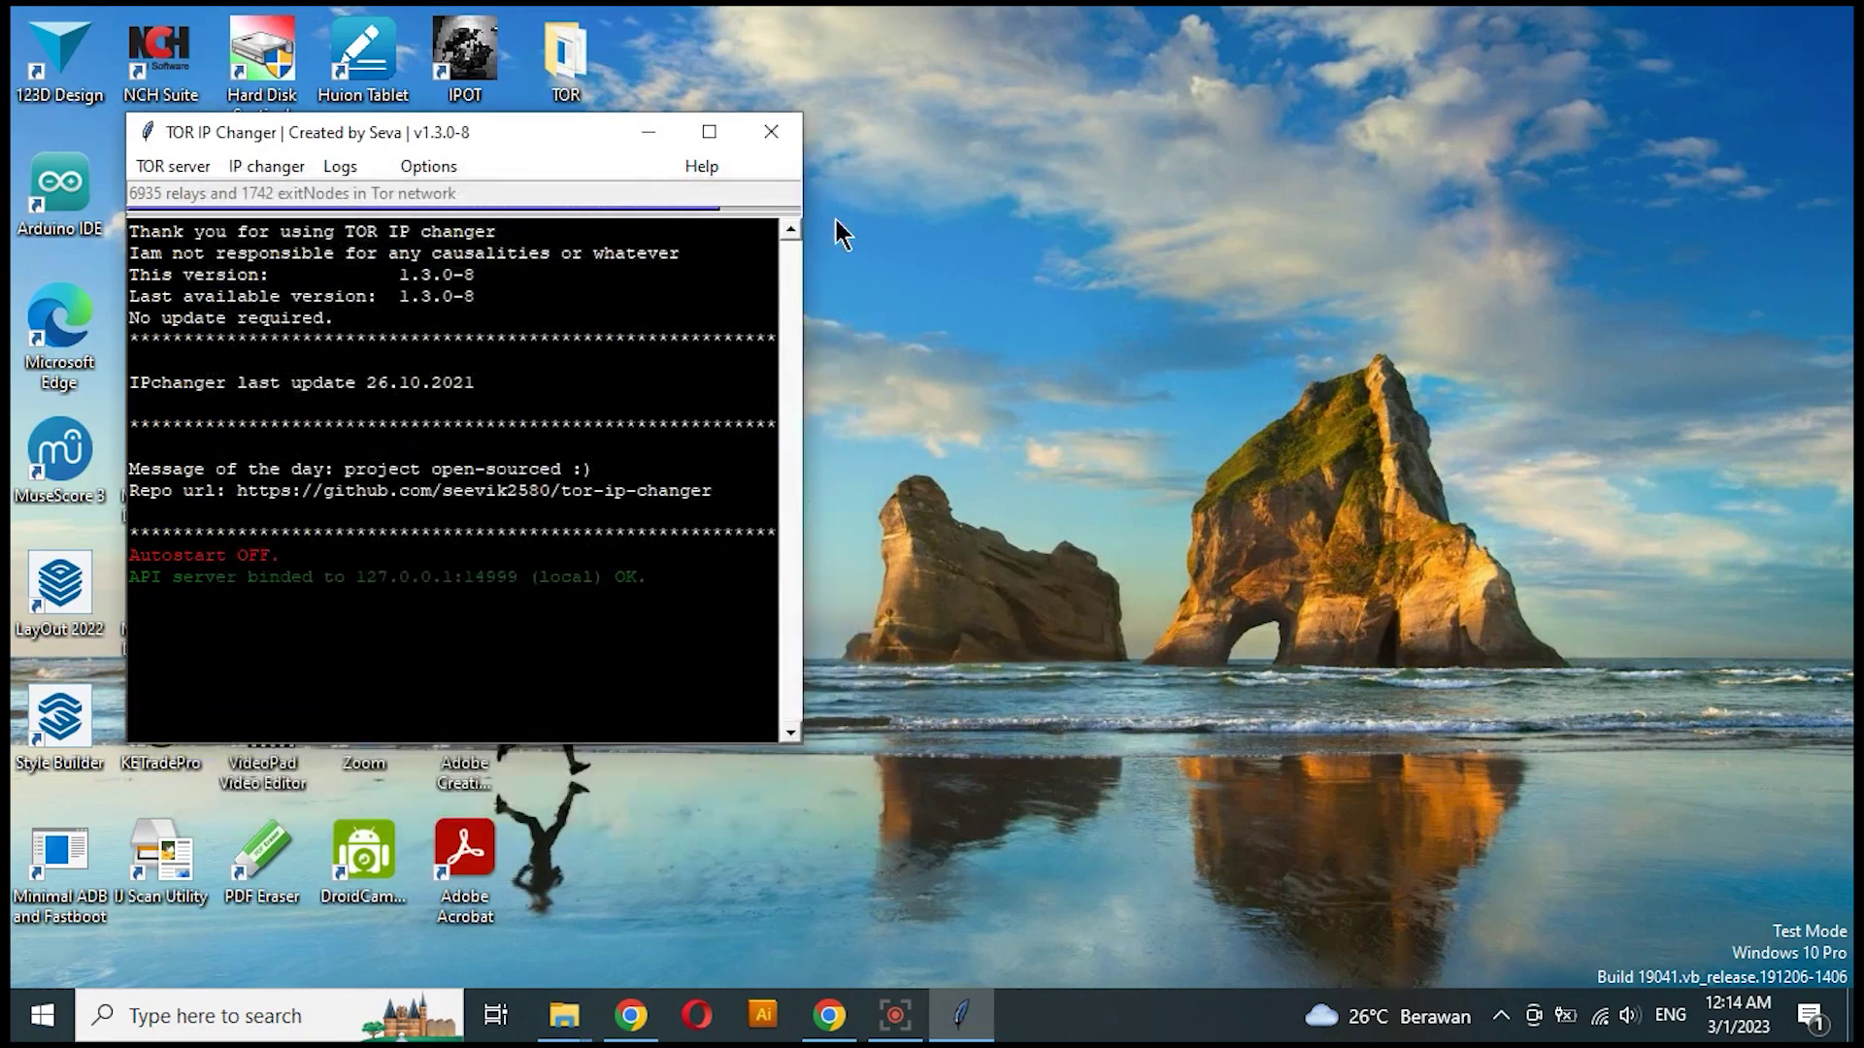
pyautogui.moveTo(515, 145); pyautogui.dragTo(594, 164)
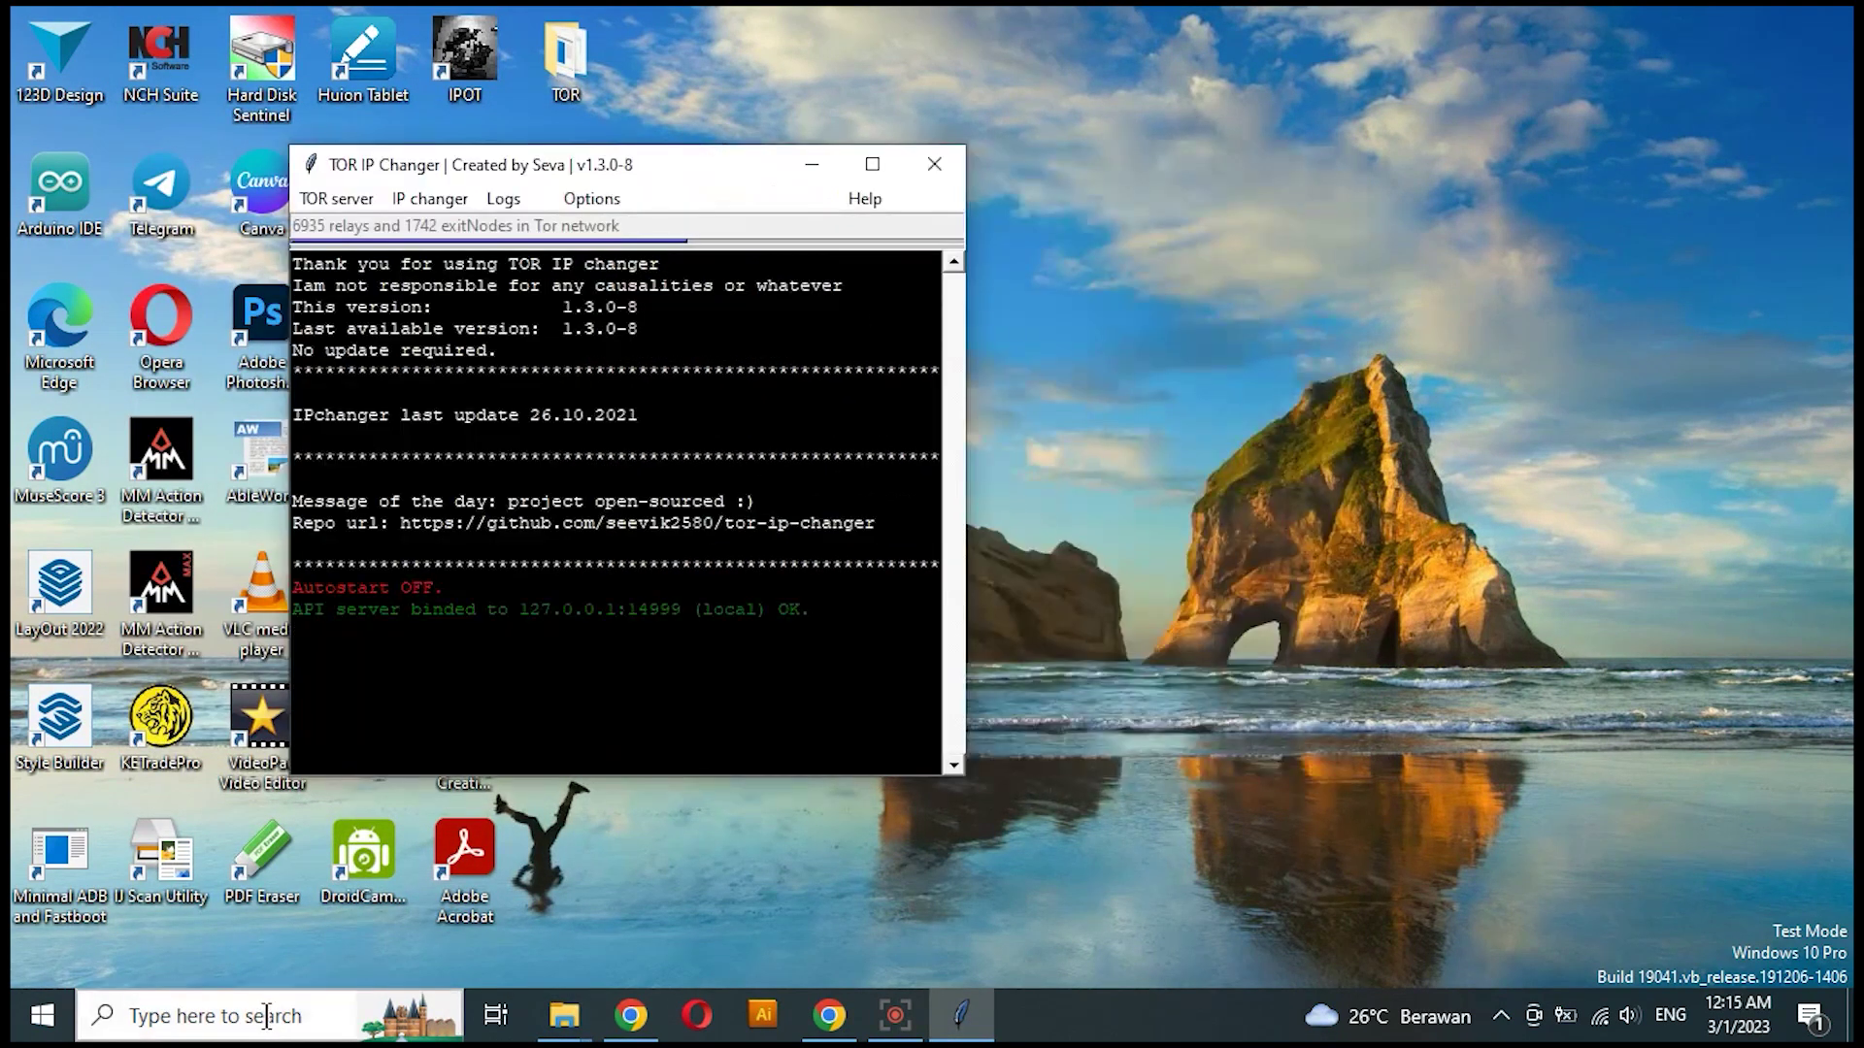
# Step: Find Virus & threat protection through the Windows search and open its scan options
pyautogui.click(269, 1016)
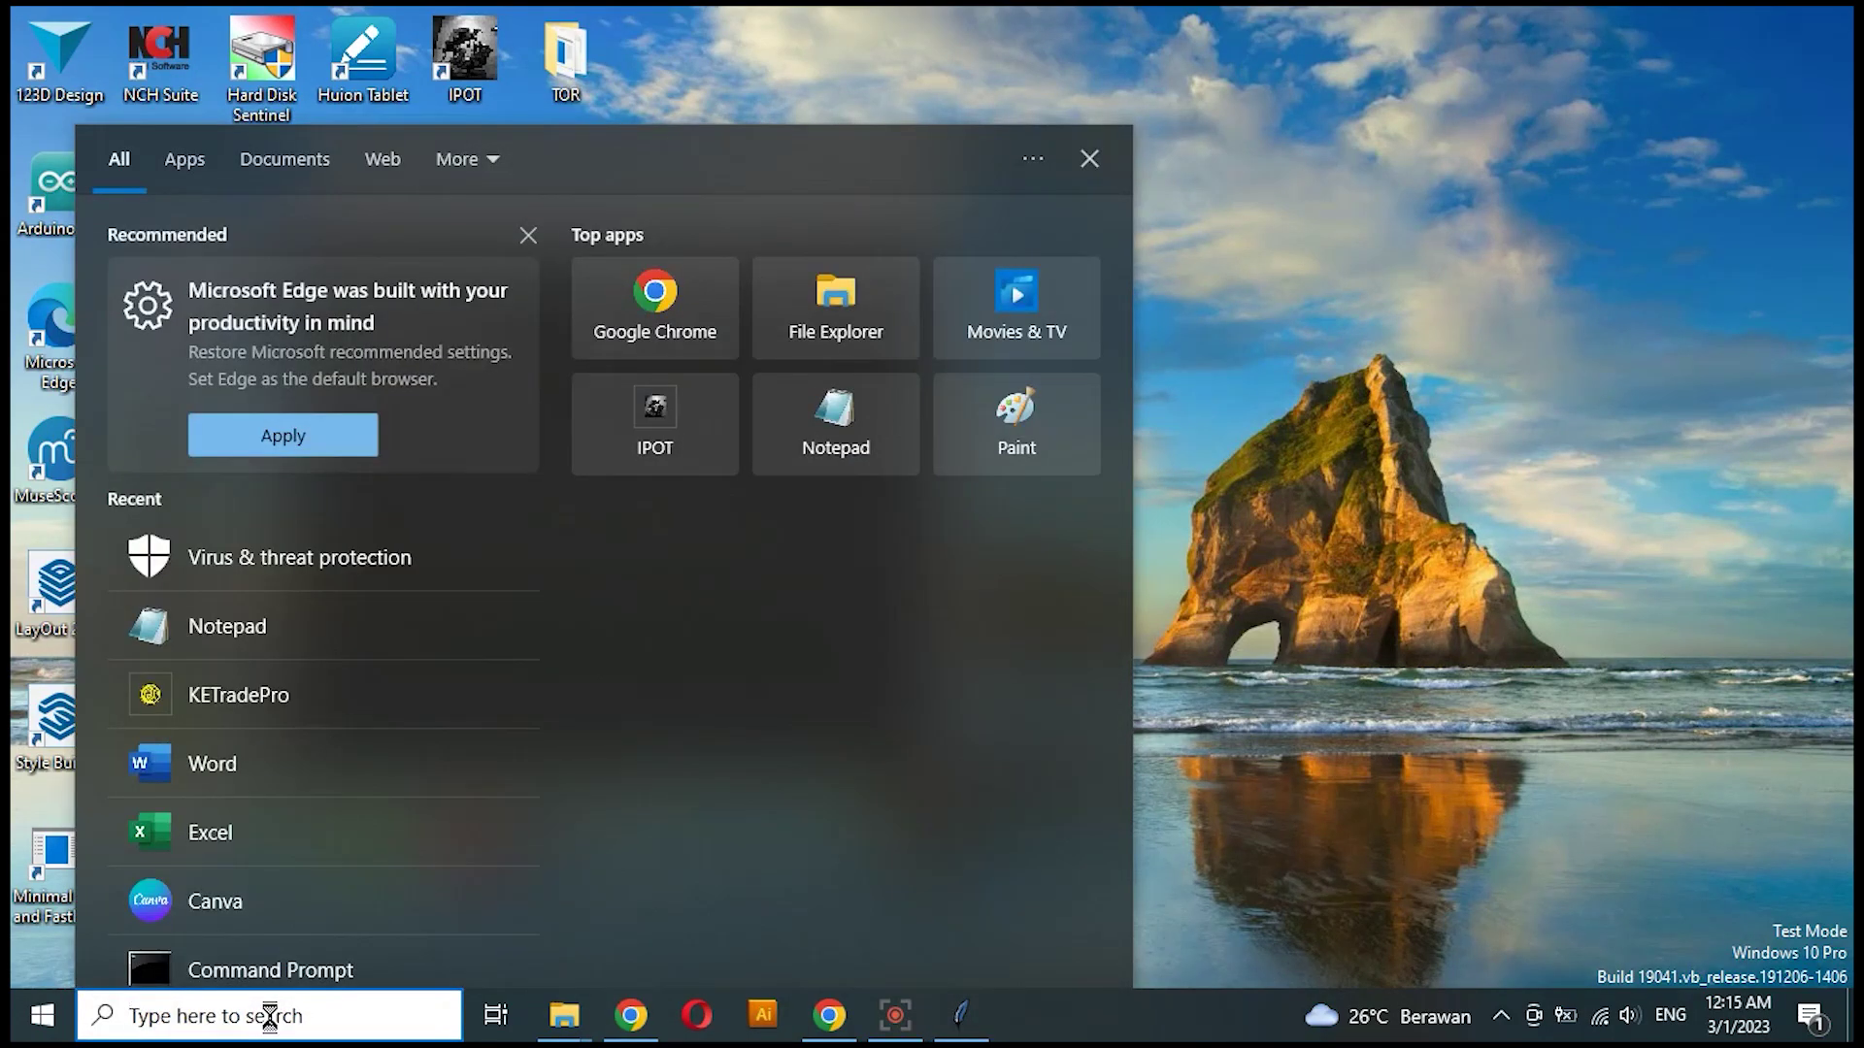
pyautogui.write('virus')
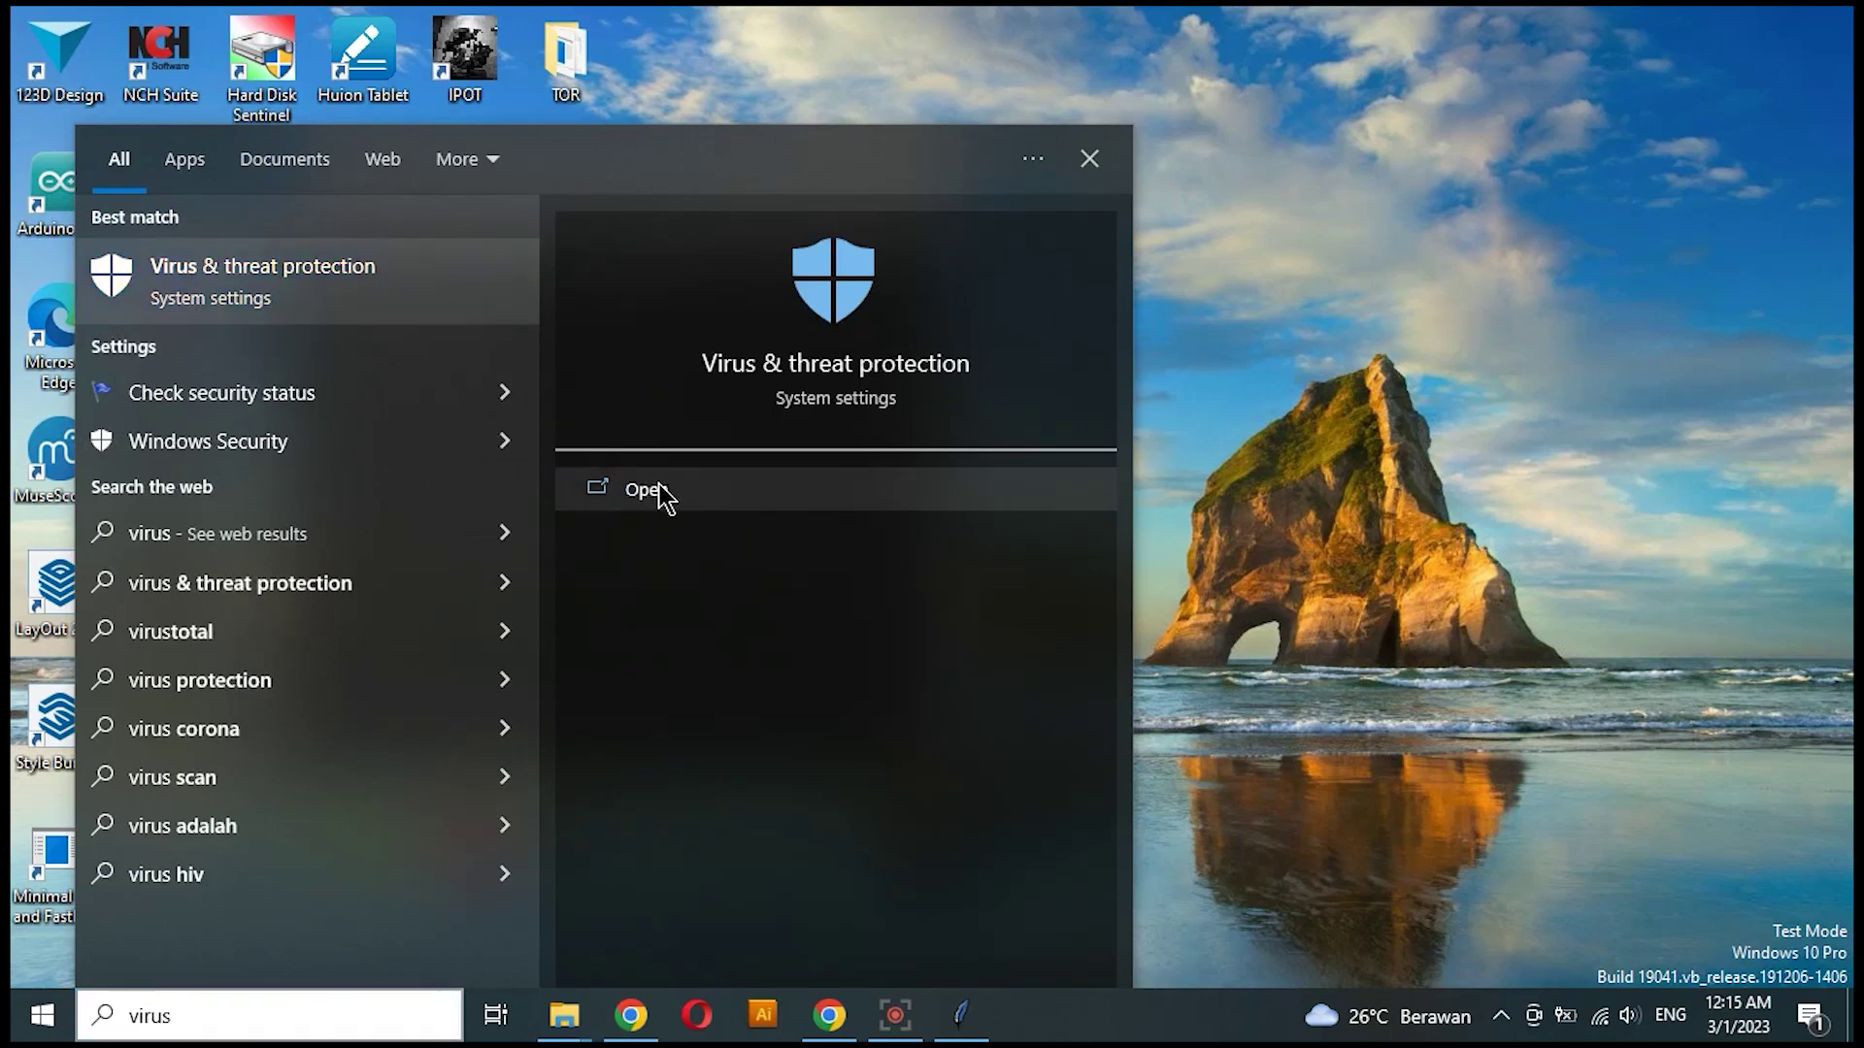
pyautogui.click(655, 497)
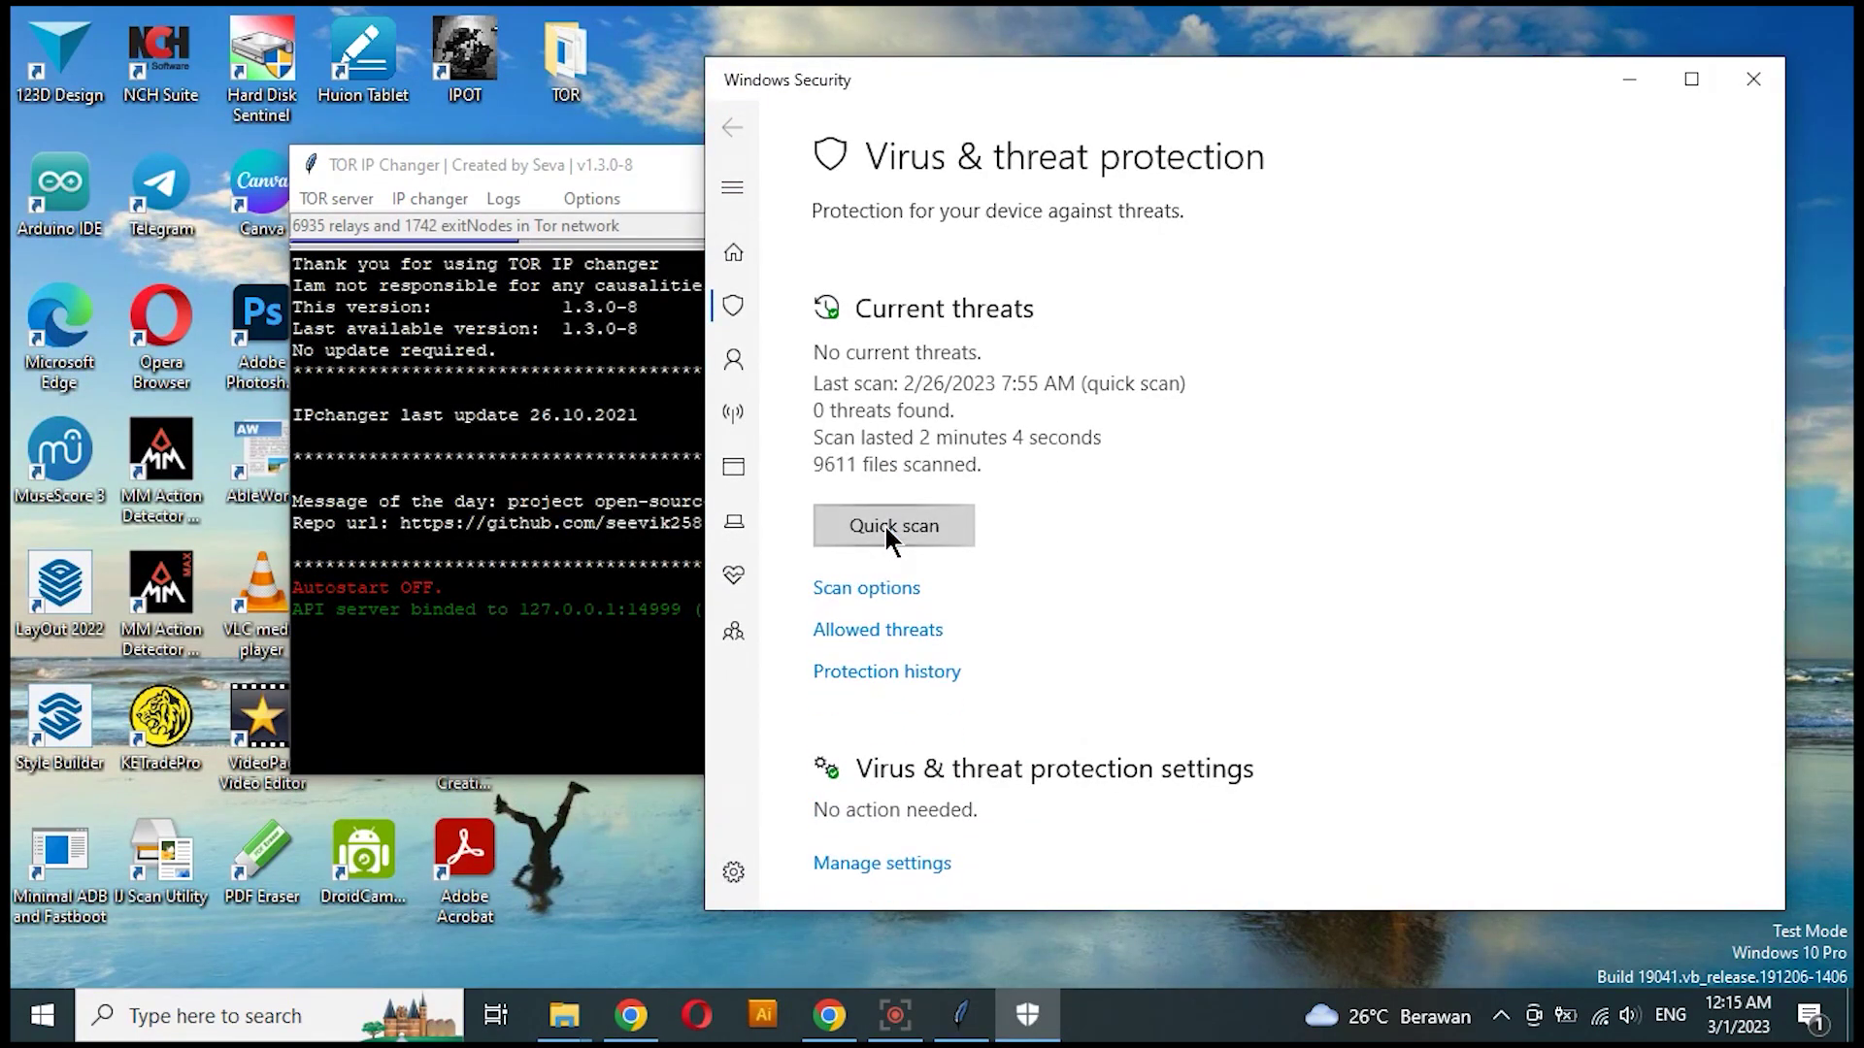
pyautogui.click(886, 592)
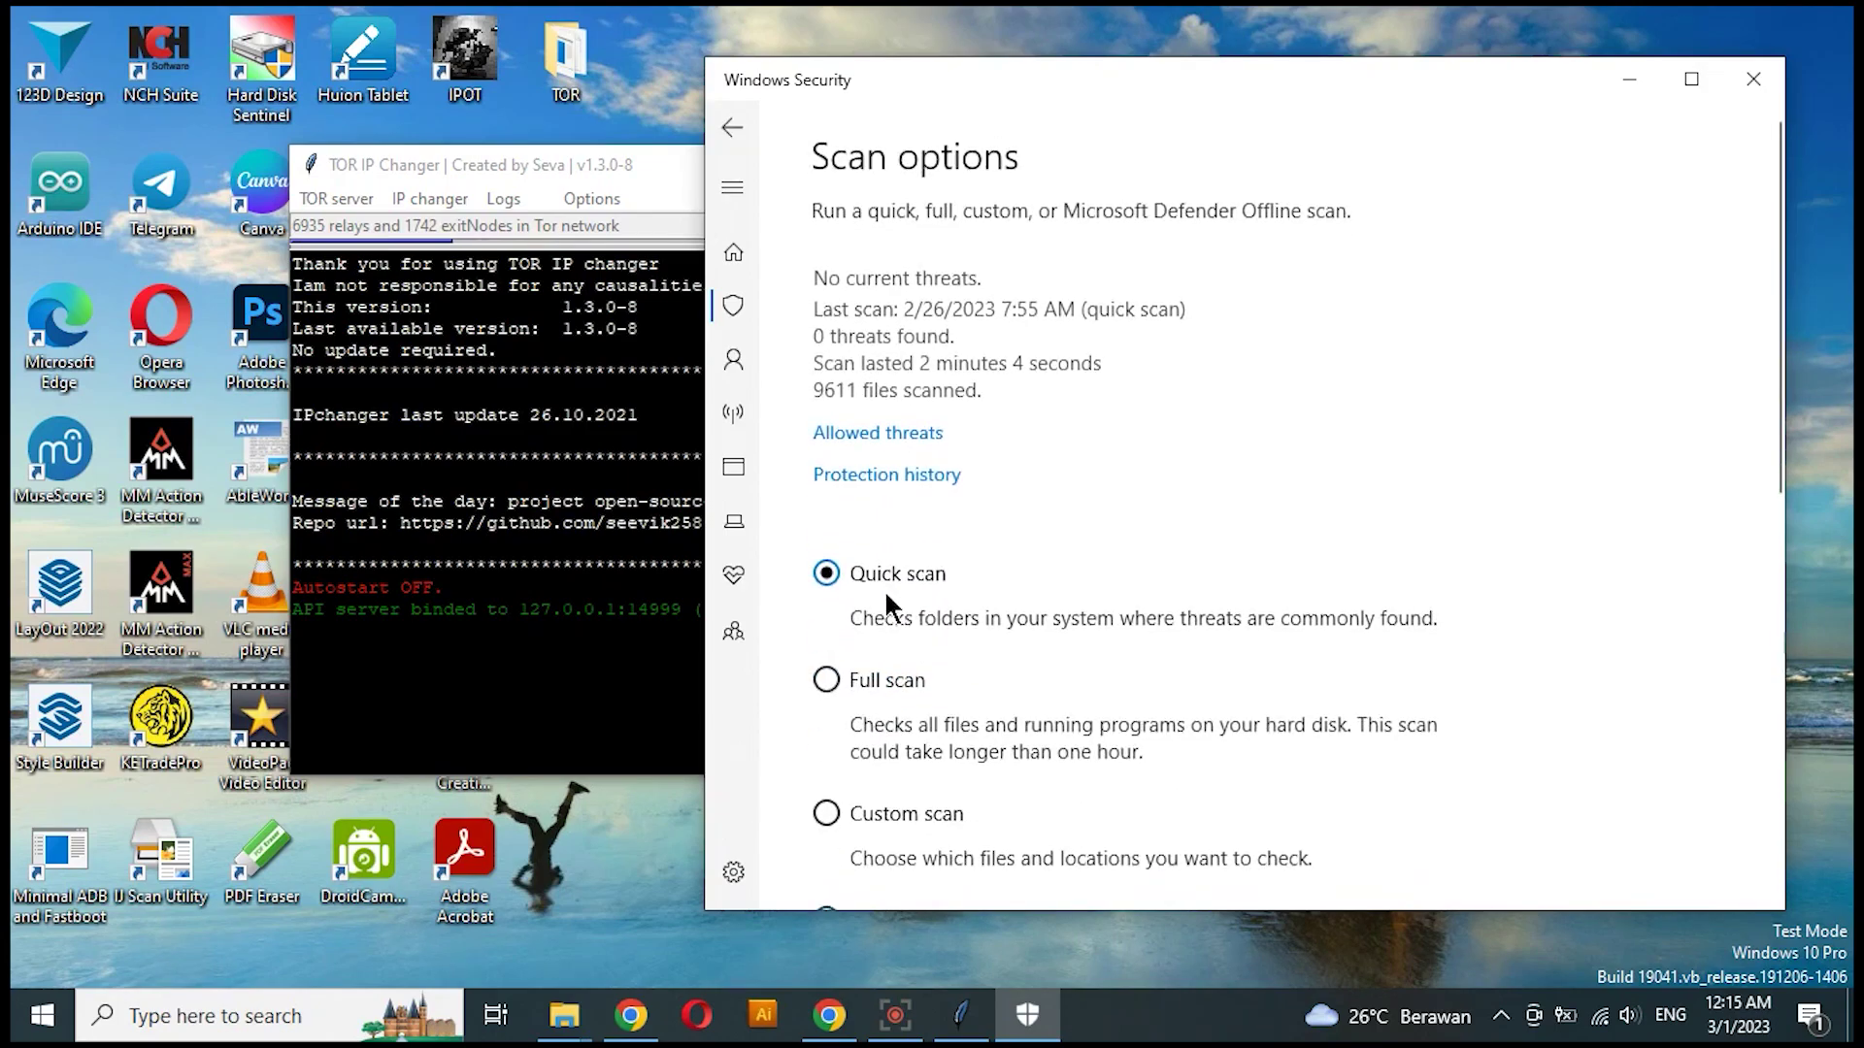
# Step: Run a custom scan on the desktop's TOR folder, check its result and close Windows Security
pyautogui.click(917, 813)
pyautogui.scroll(-3, 1772, 600)
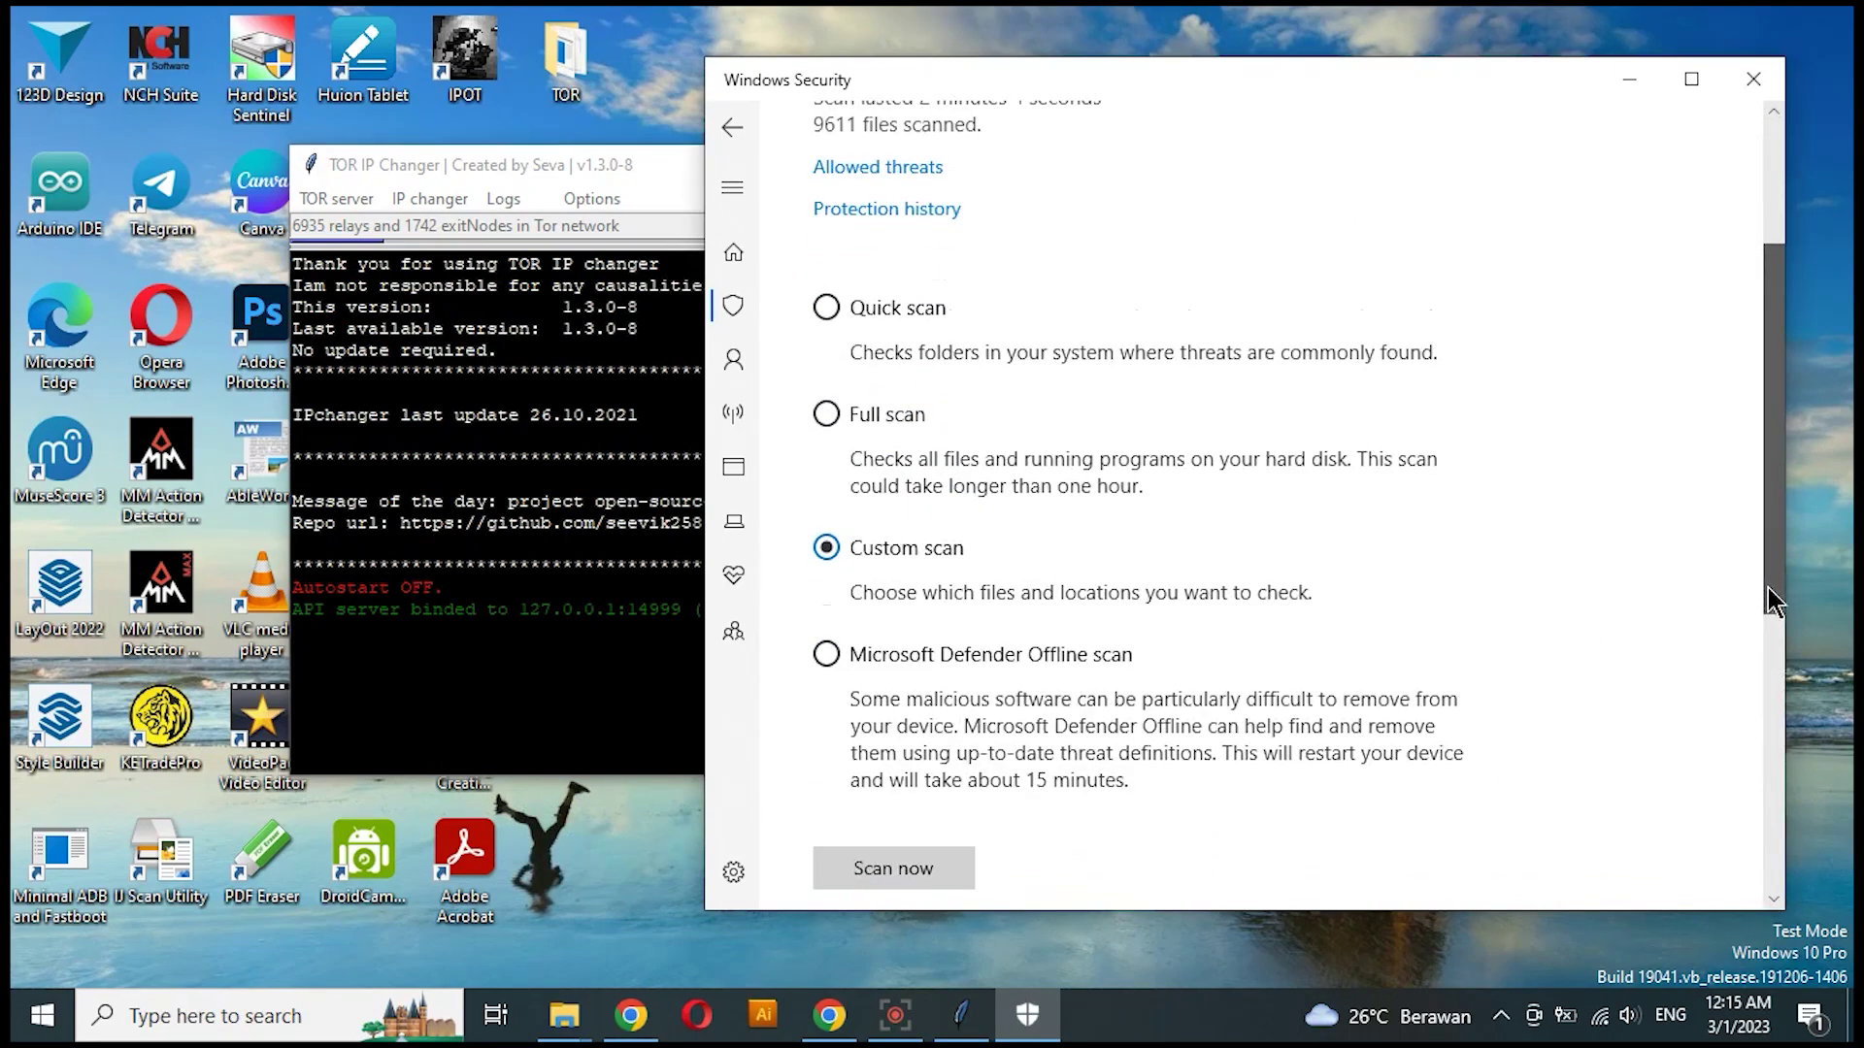
pyautogui.scroll(-2, 1773, 600)
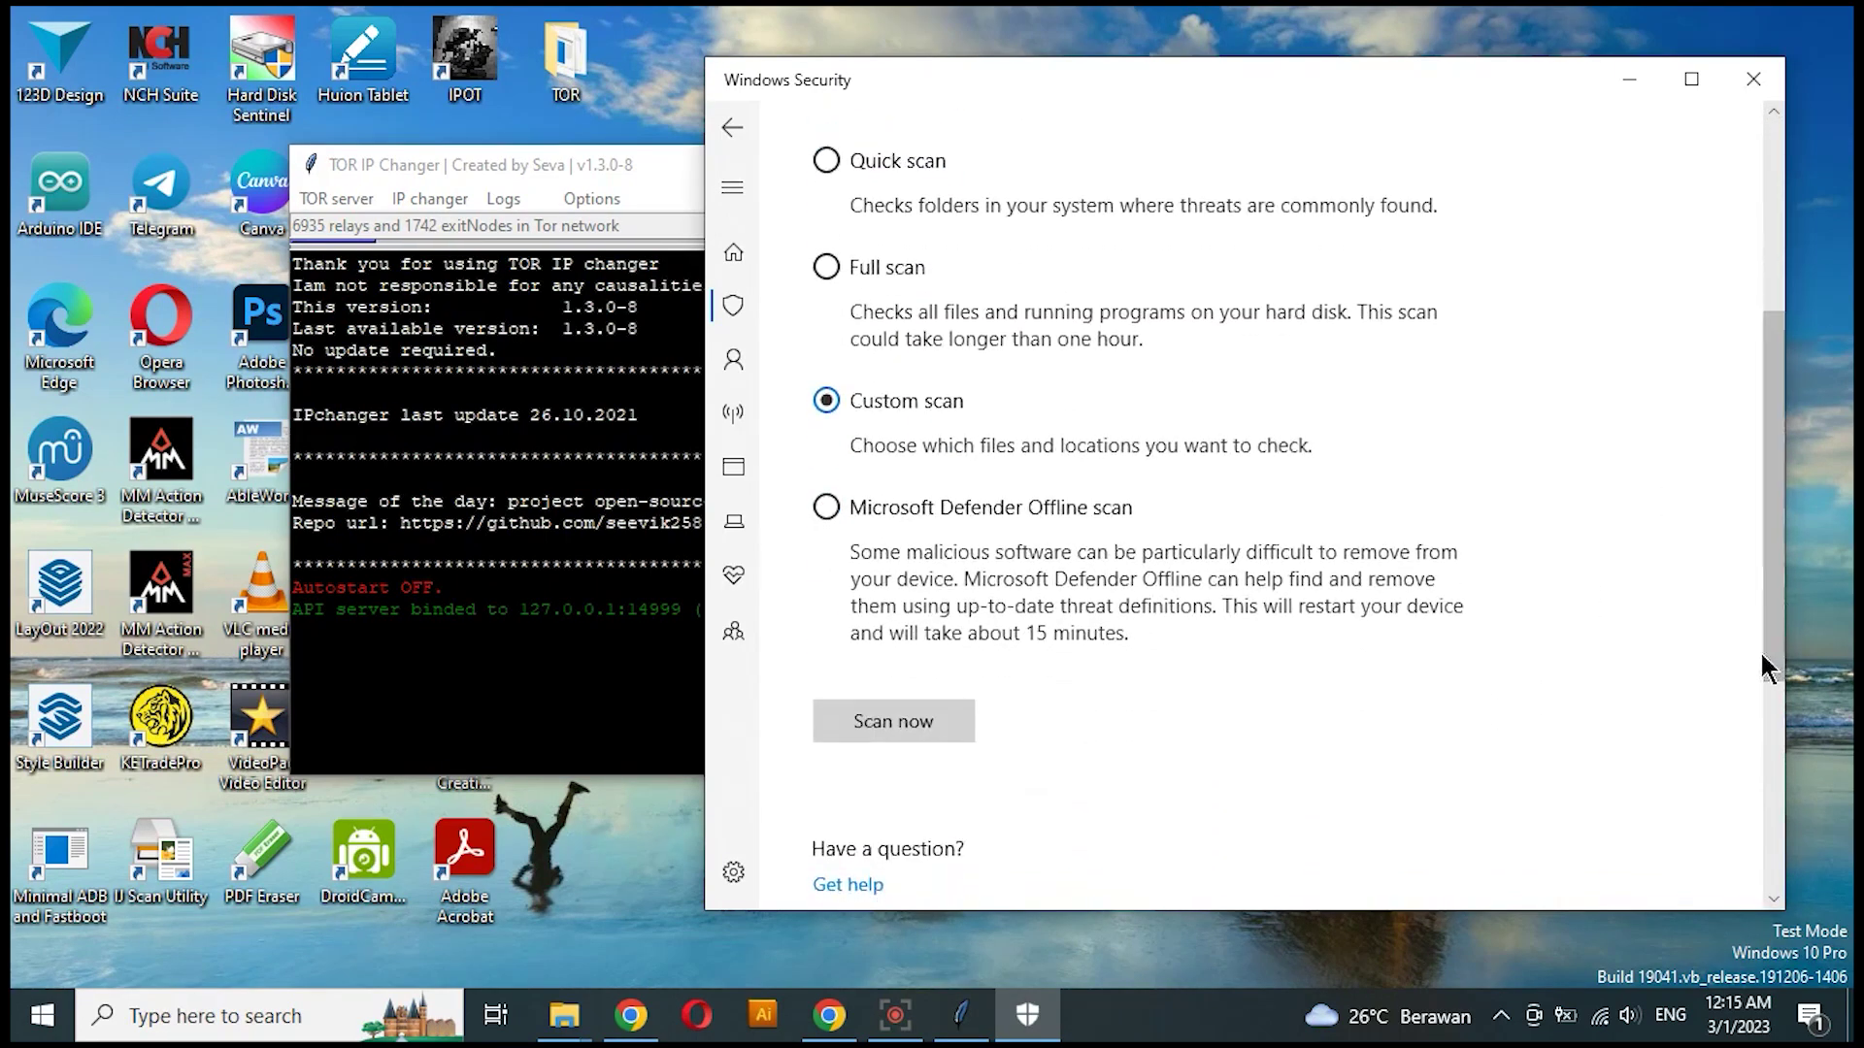
pyautogui.click(905, 720)
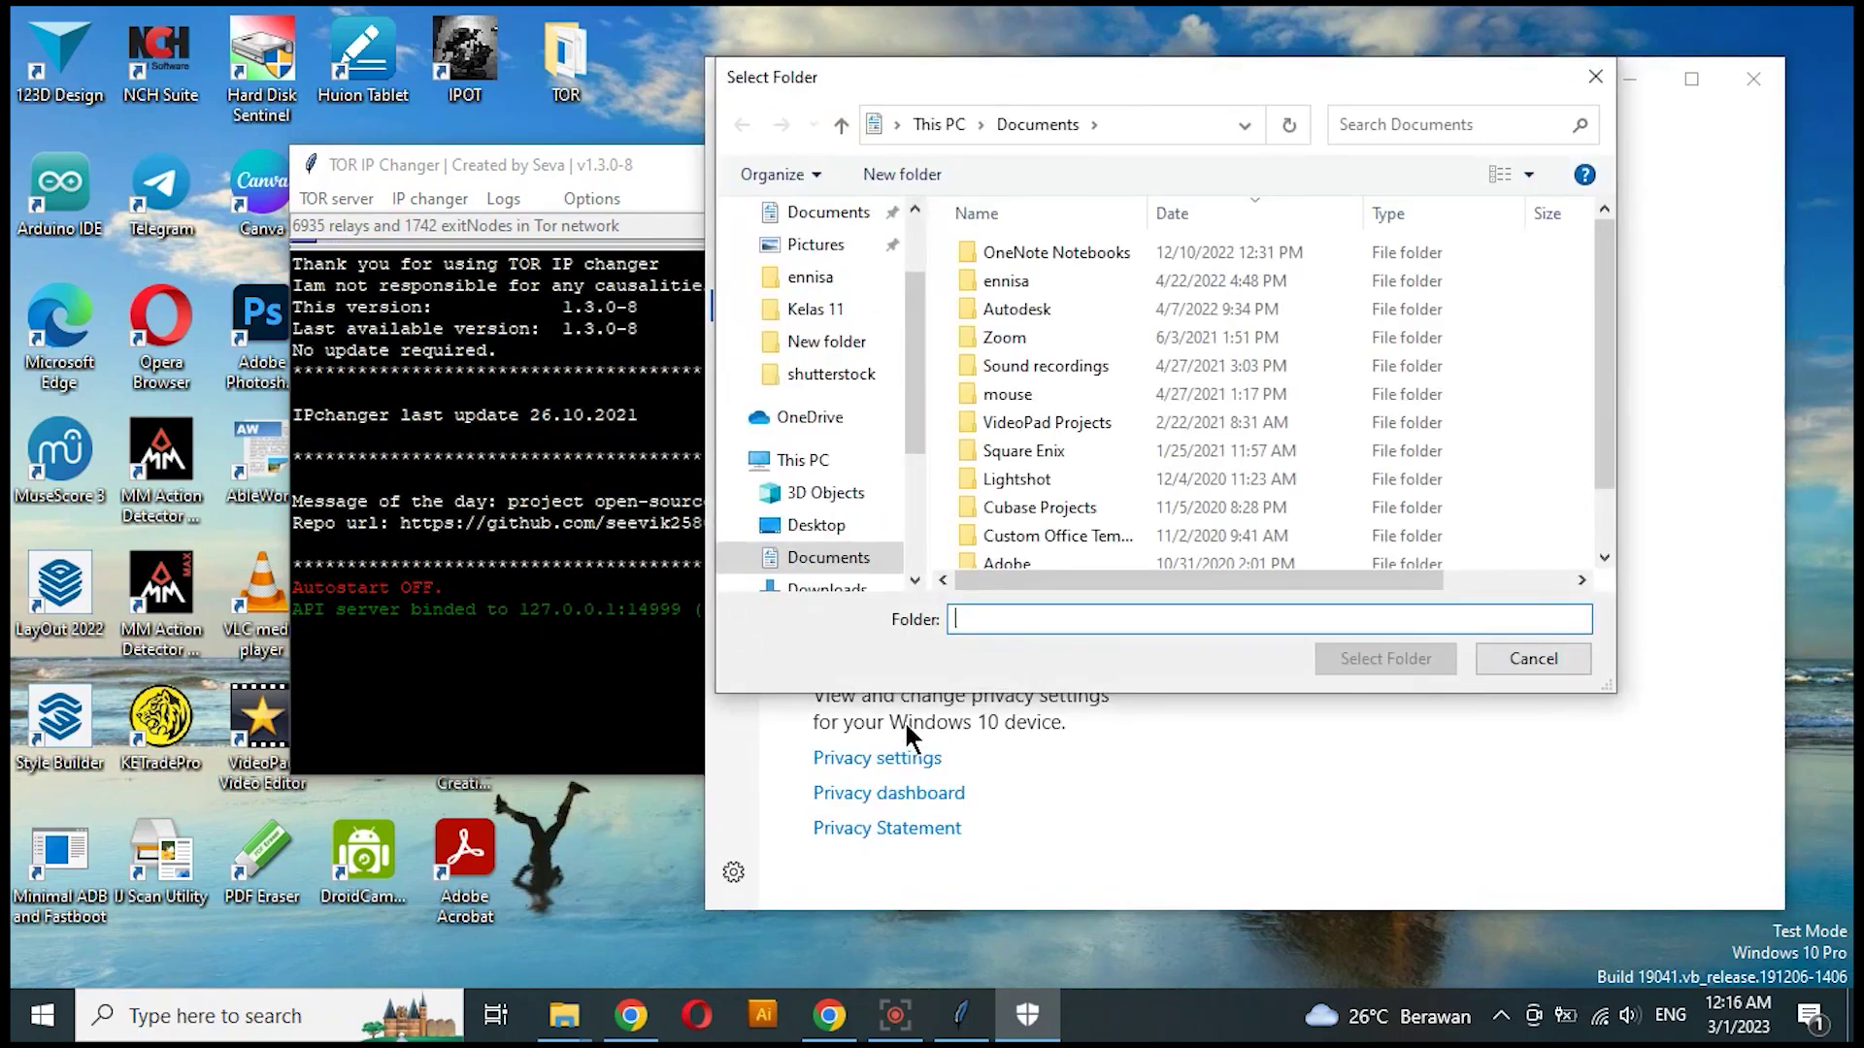
pyautogui.click(825, 527)
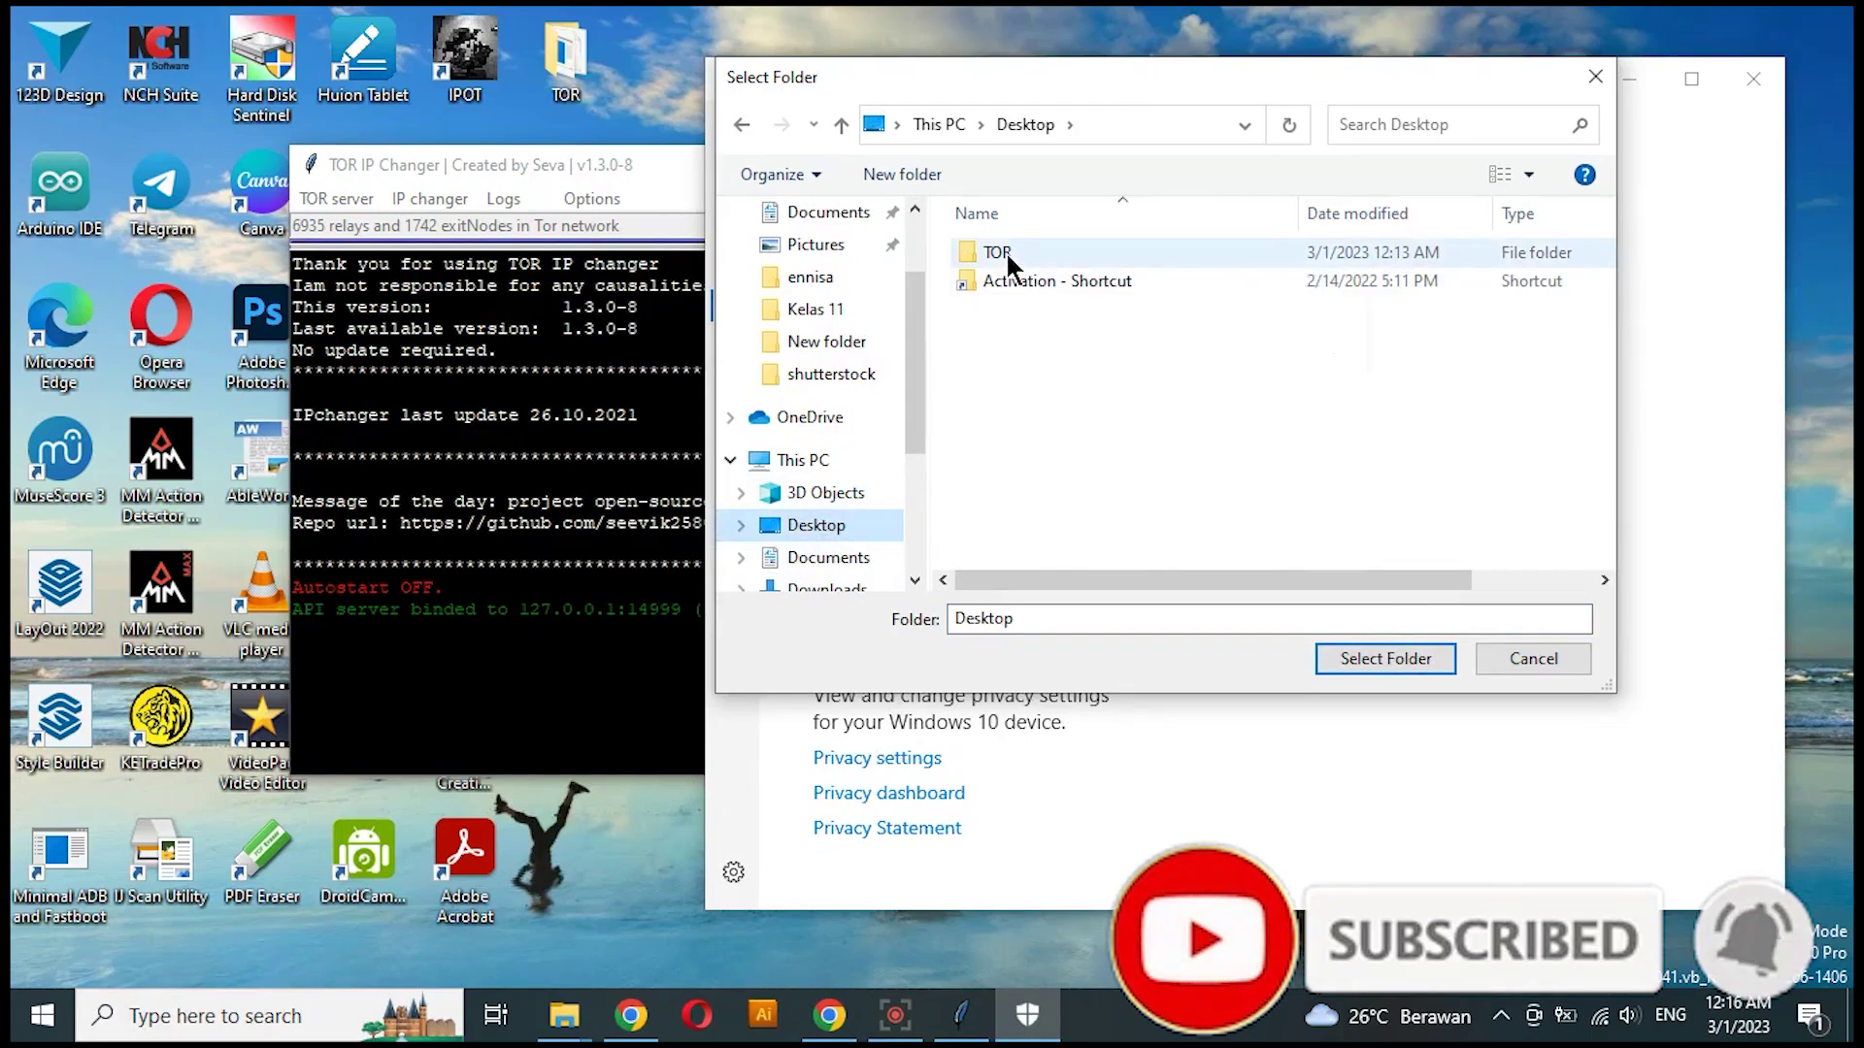
pyautogui.click(1006, 252)
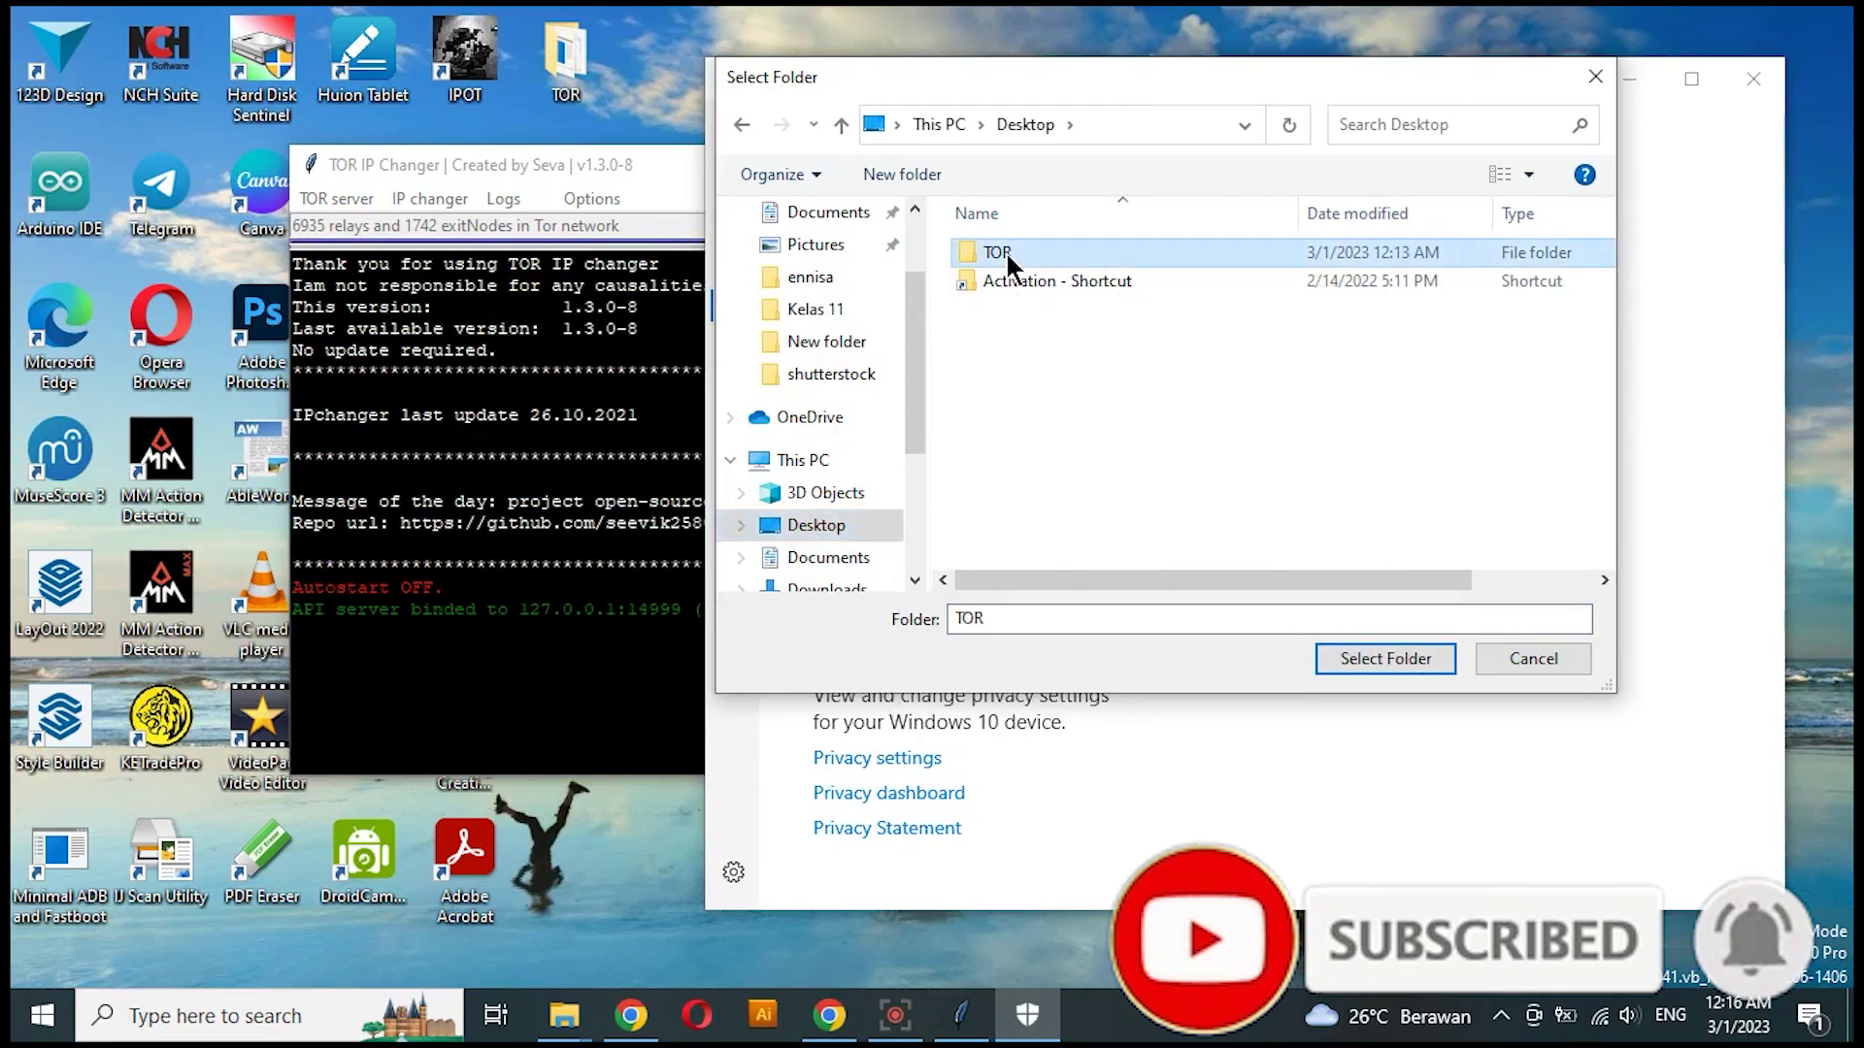
pyautogui.click(1354, 657)
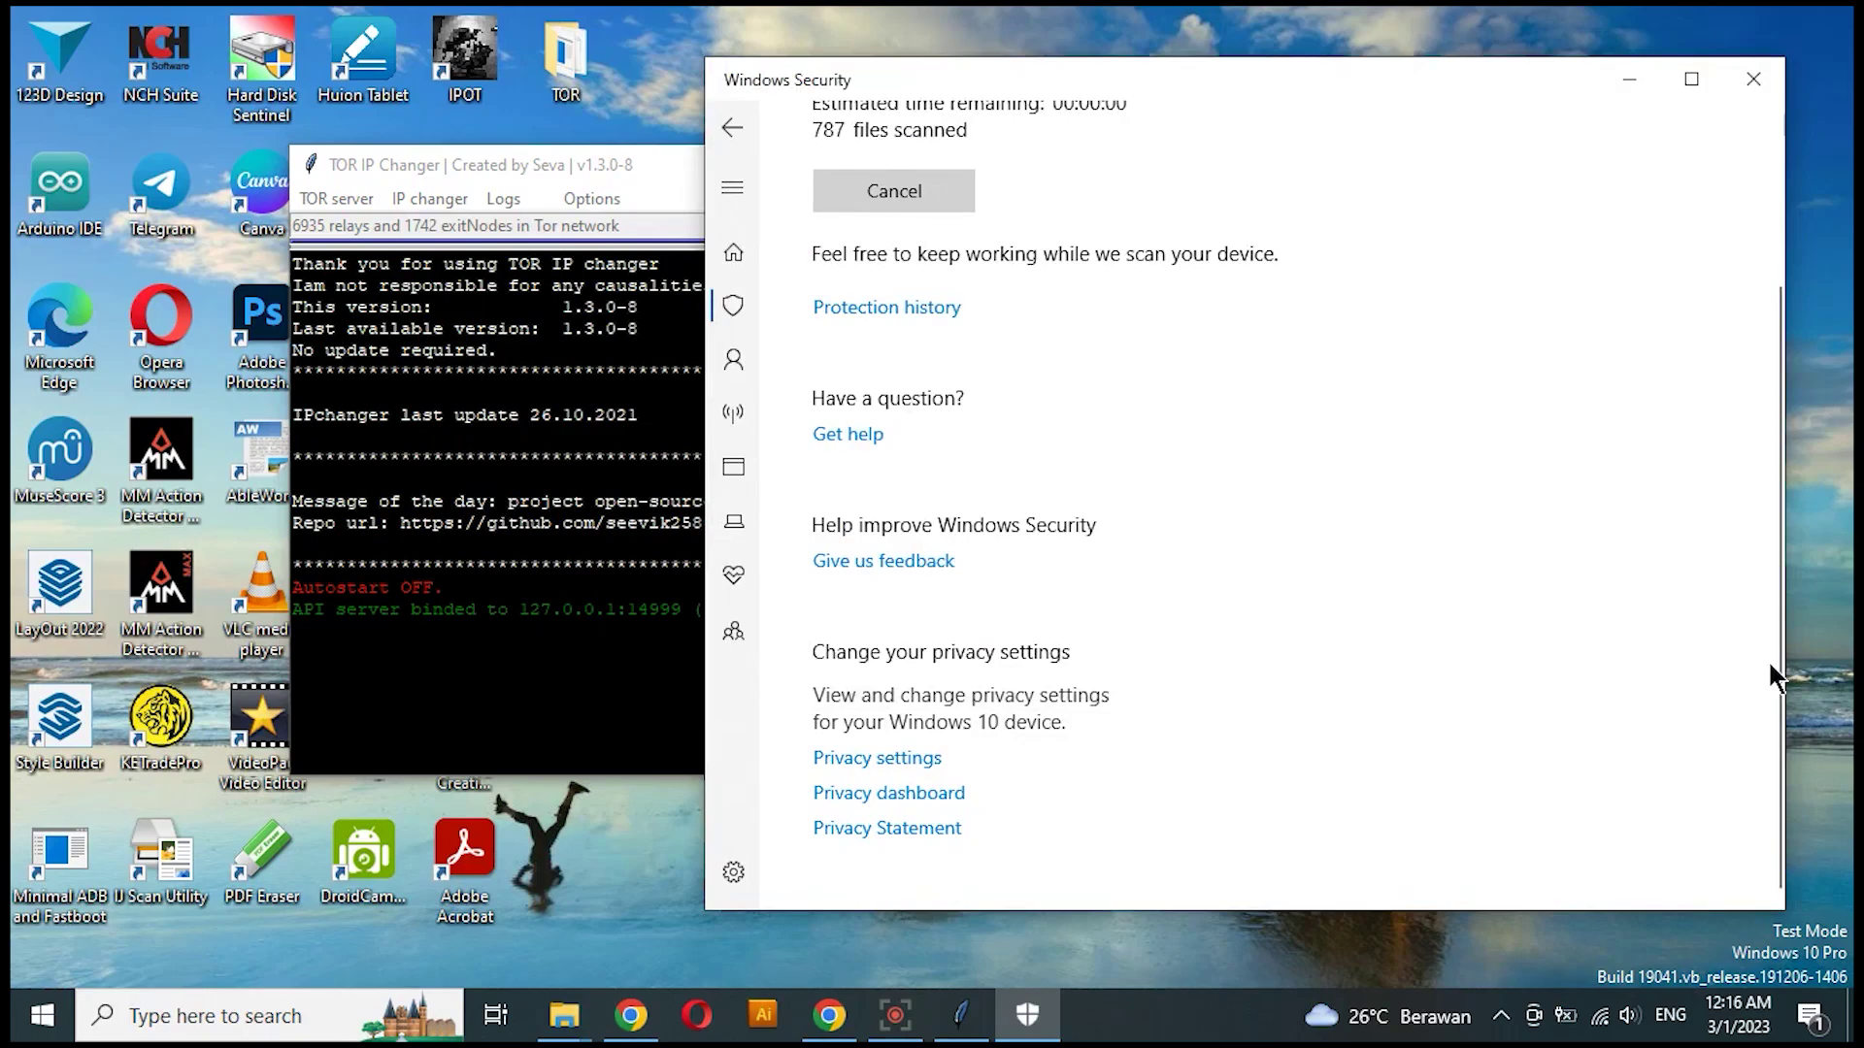
pyautogui.moveTo(1768, 677); pyautogui.dragTo(1775, 296)
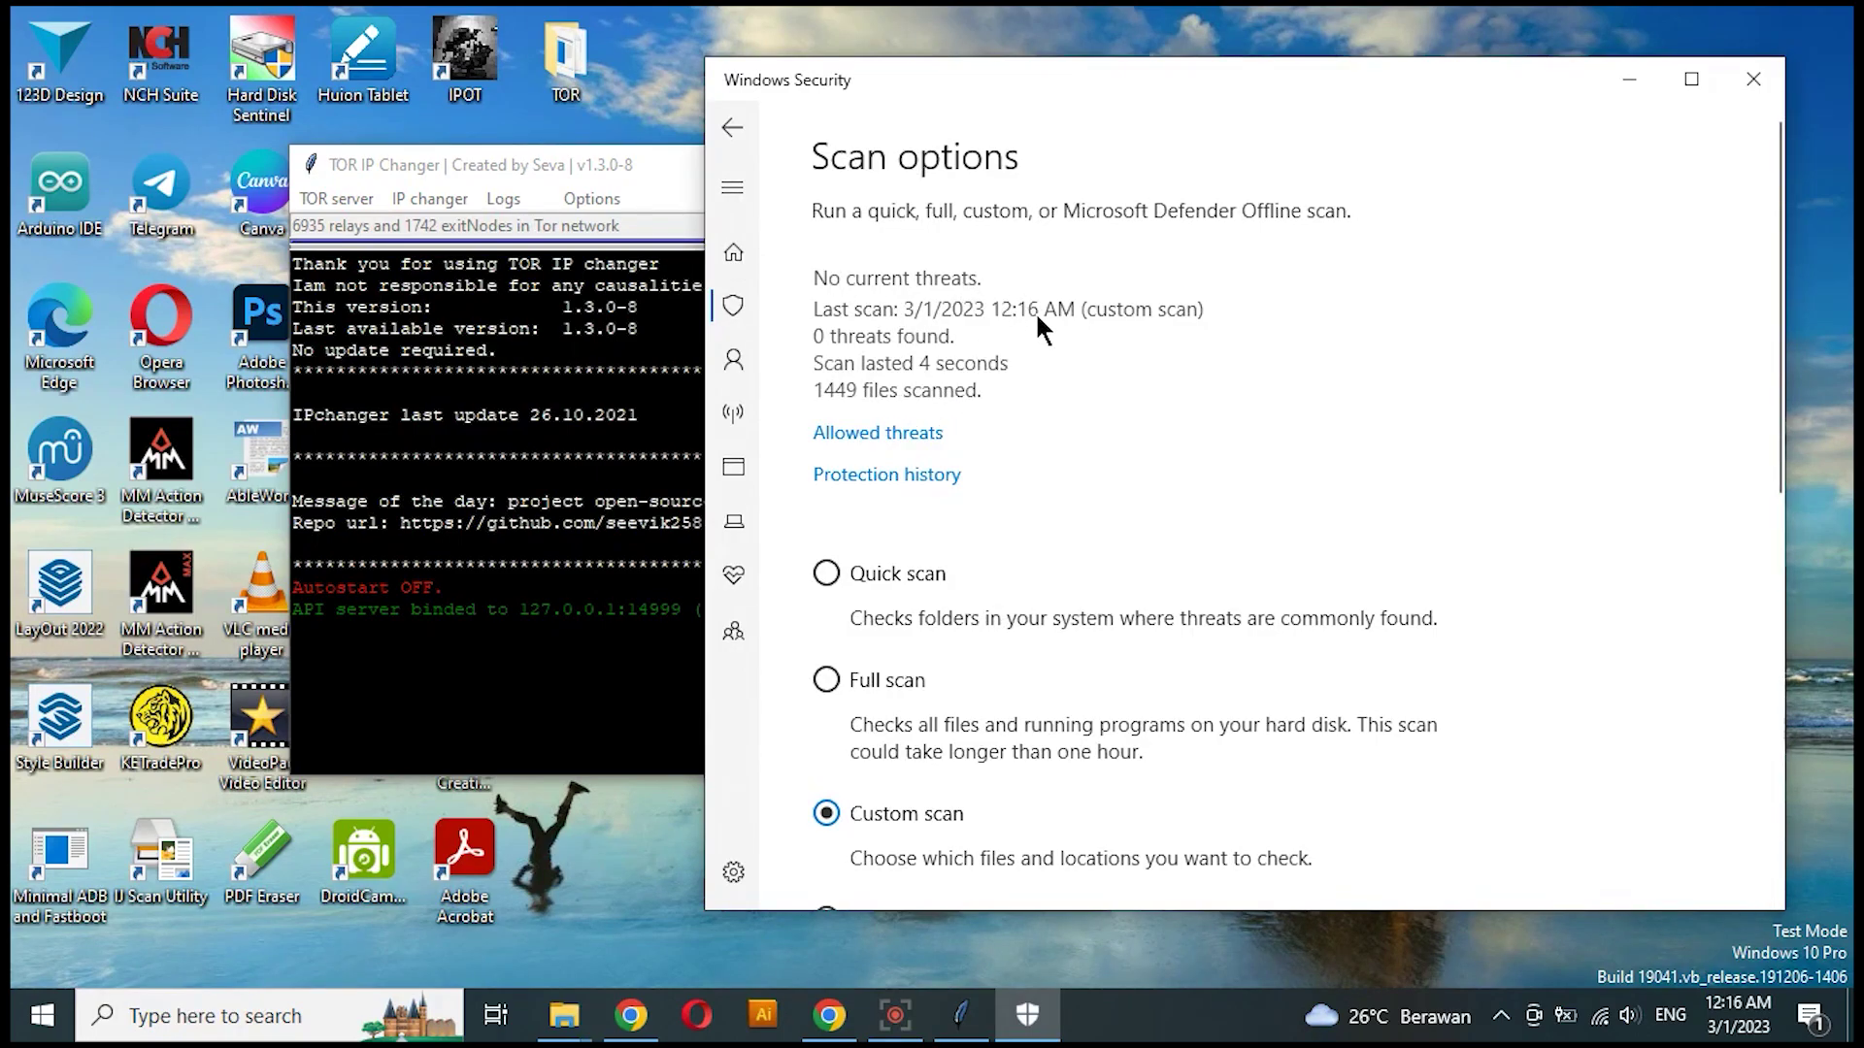
pyautogui.click(1753, 80)
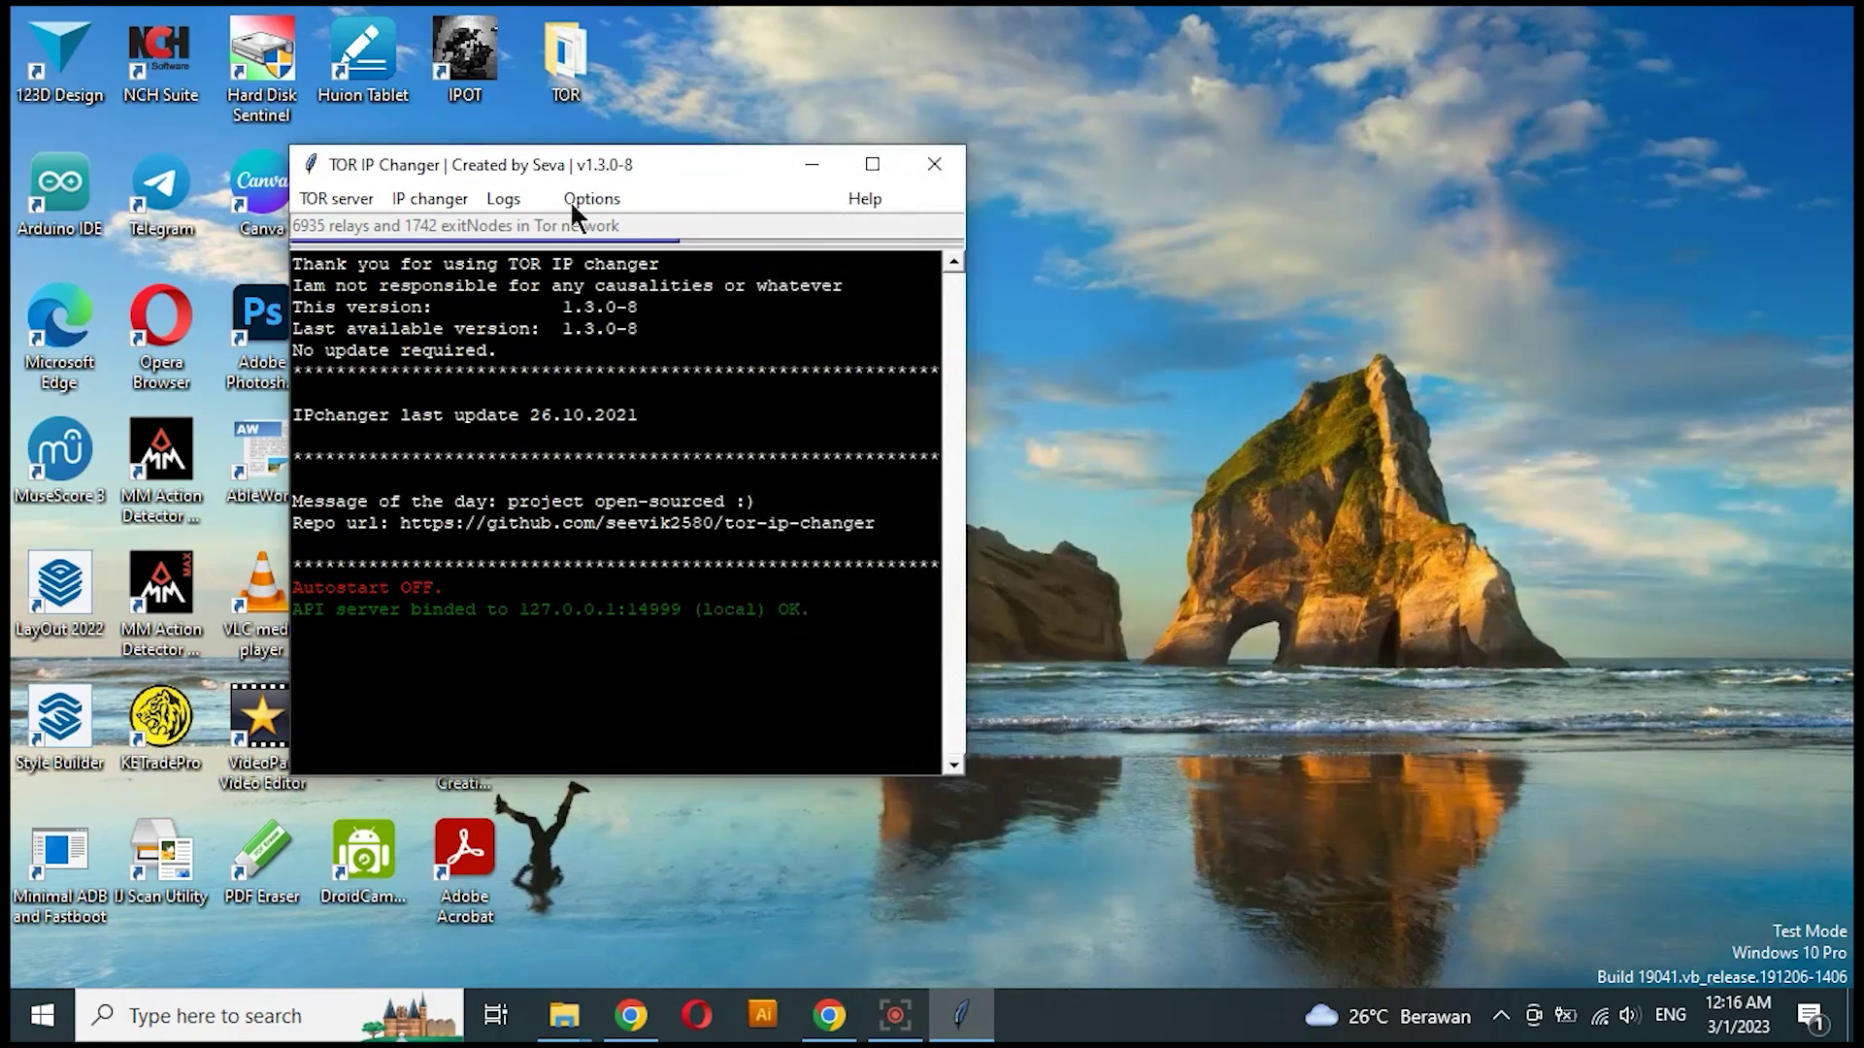
# Step: Move the TOR IP Changer window clear of the desktop icons, review its Settings options and close them without changes
pyautogui.moveTo(688, 158); pyautogui.dragTo(1089, 201)
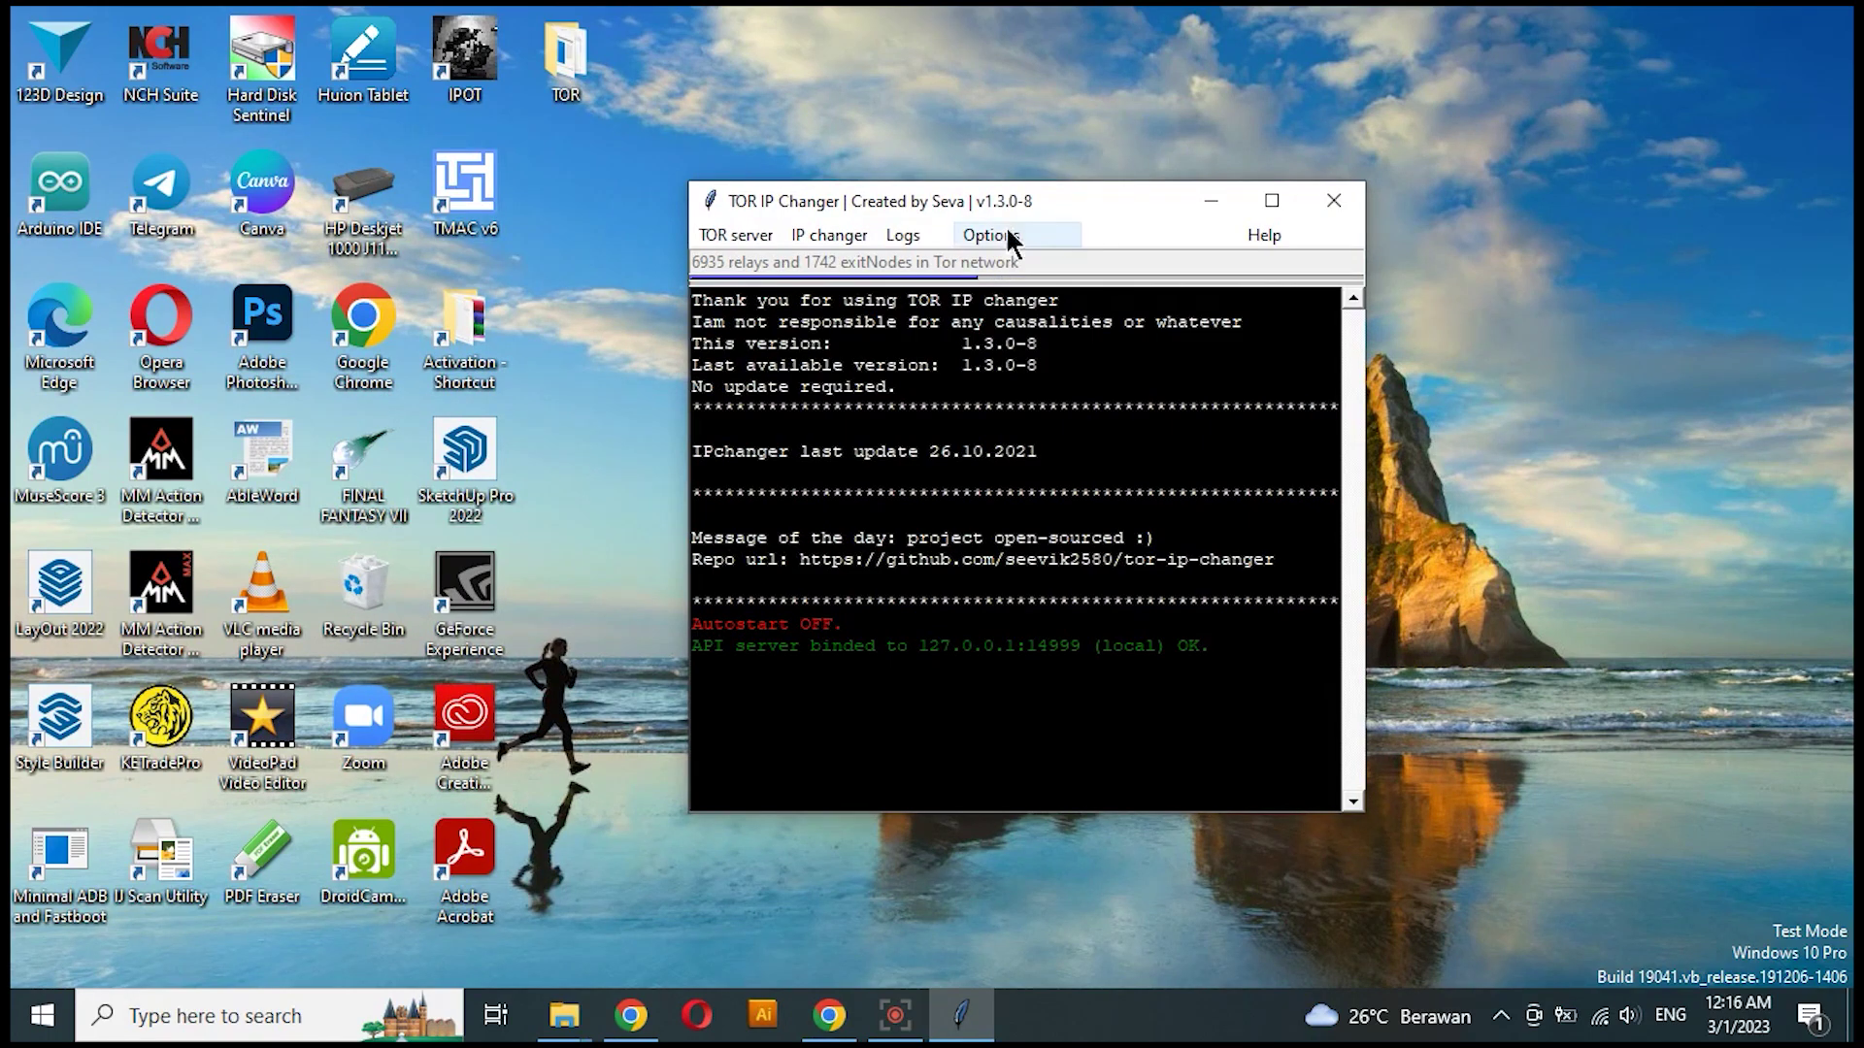
pyautogui.click(976, 236)
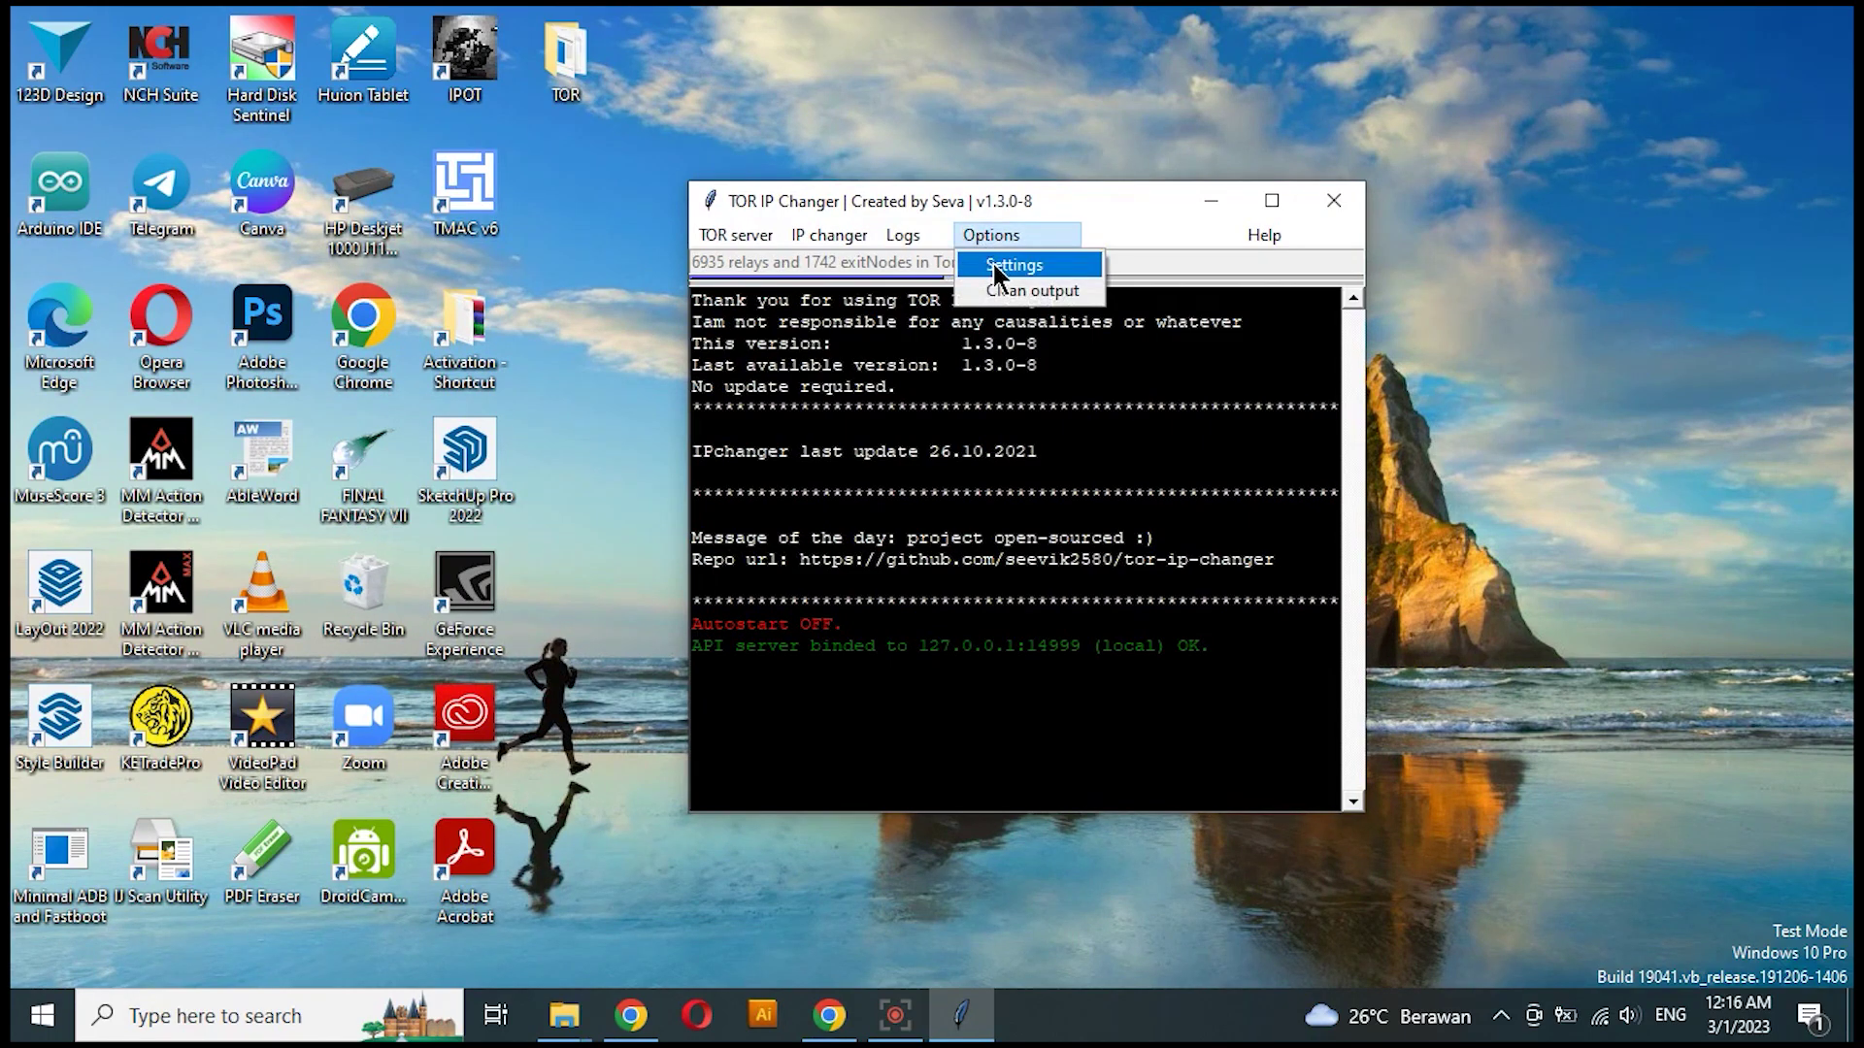
pyautogui.click(991, 263)
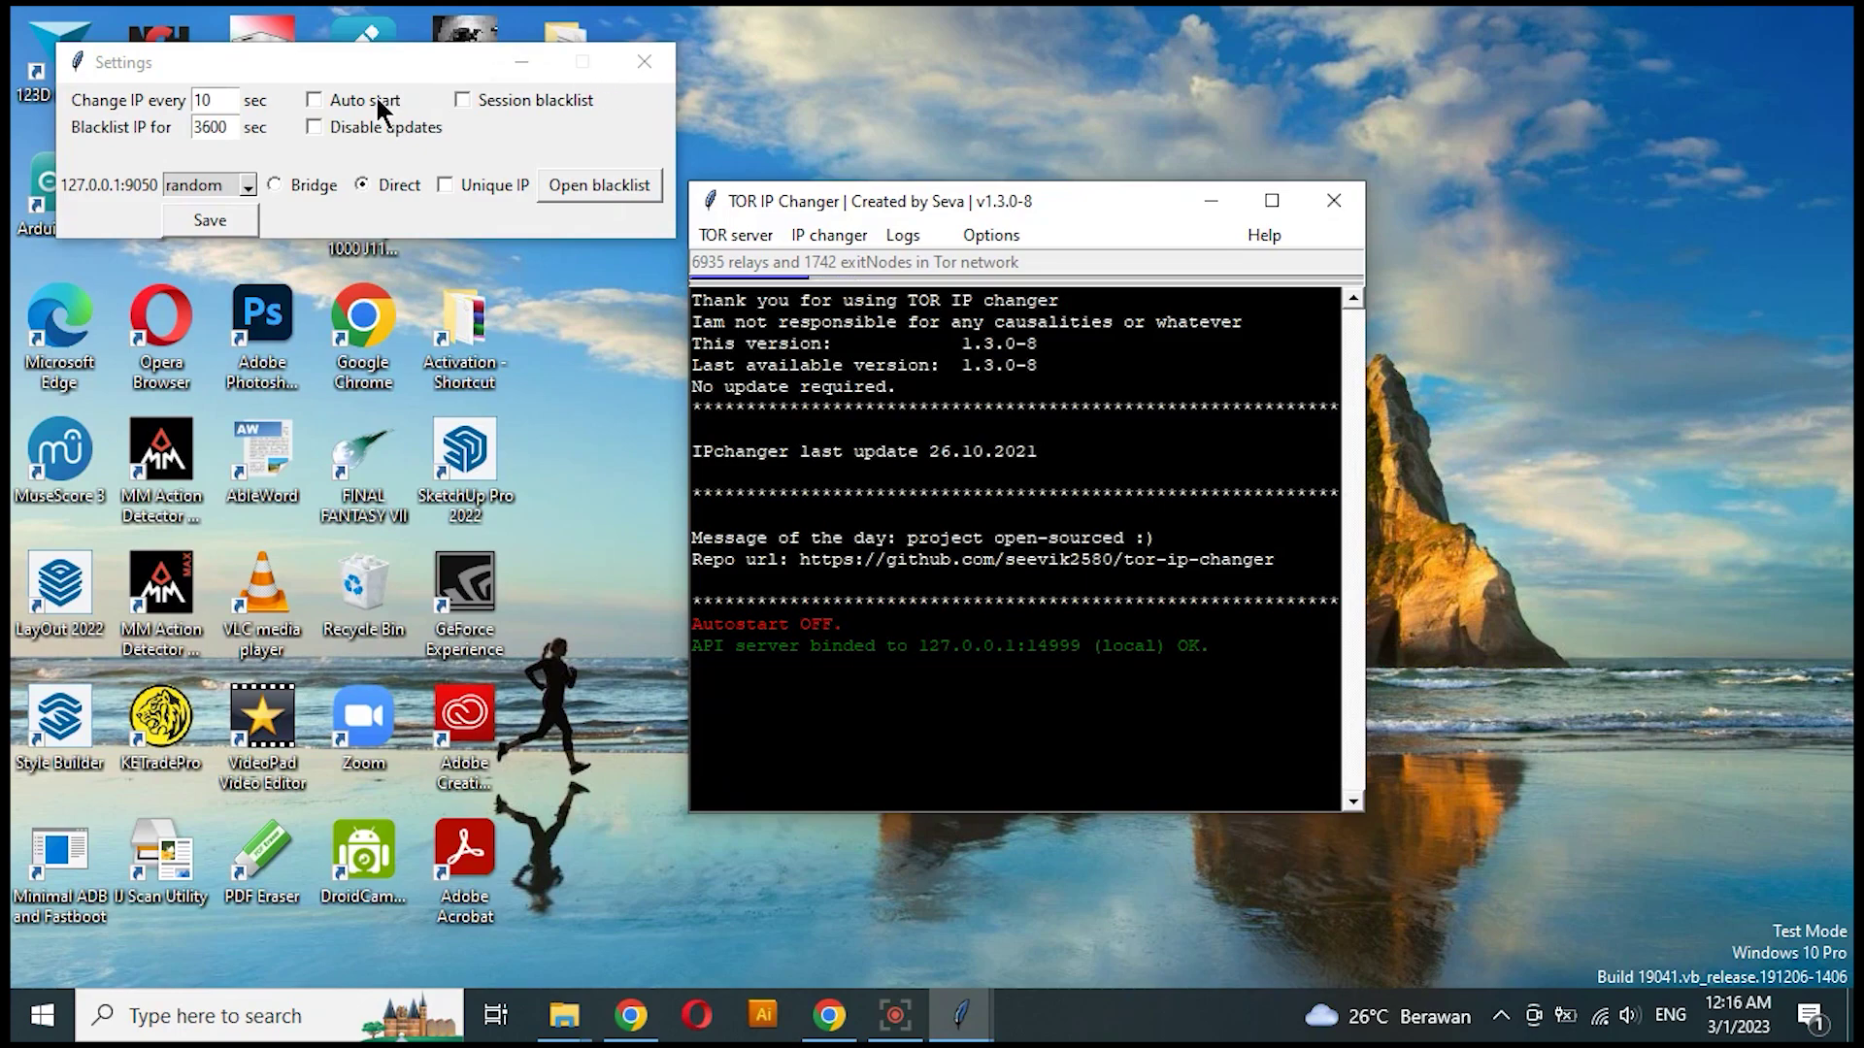
pyautogui.click(247, 184)
pyautogui.click(210, 190)
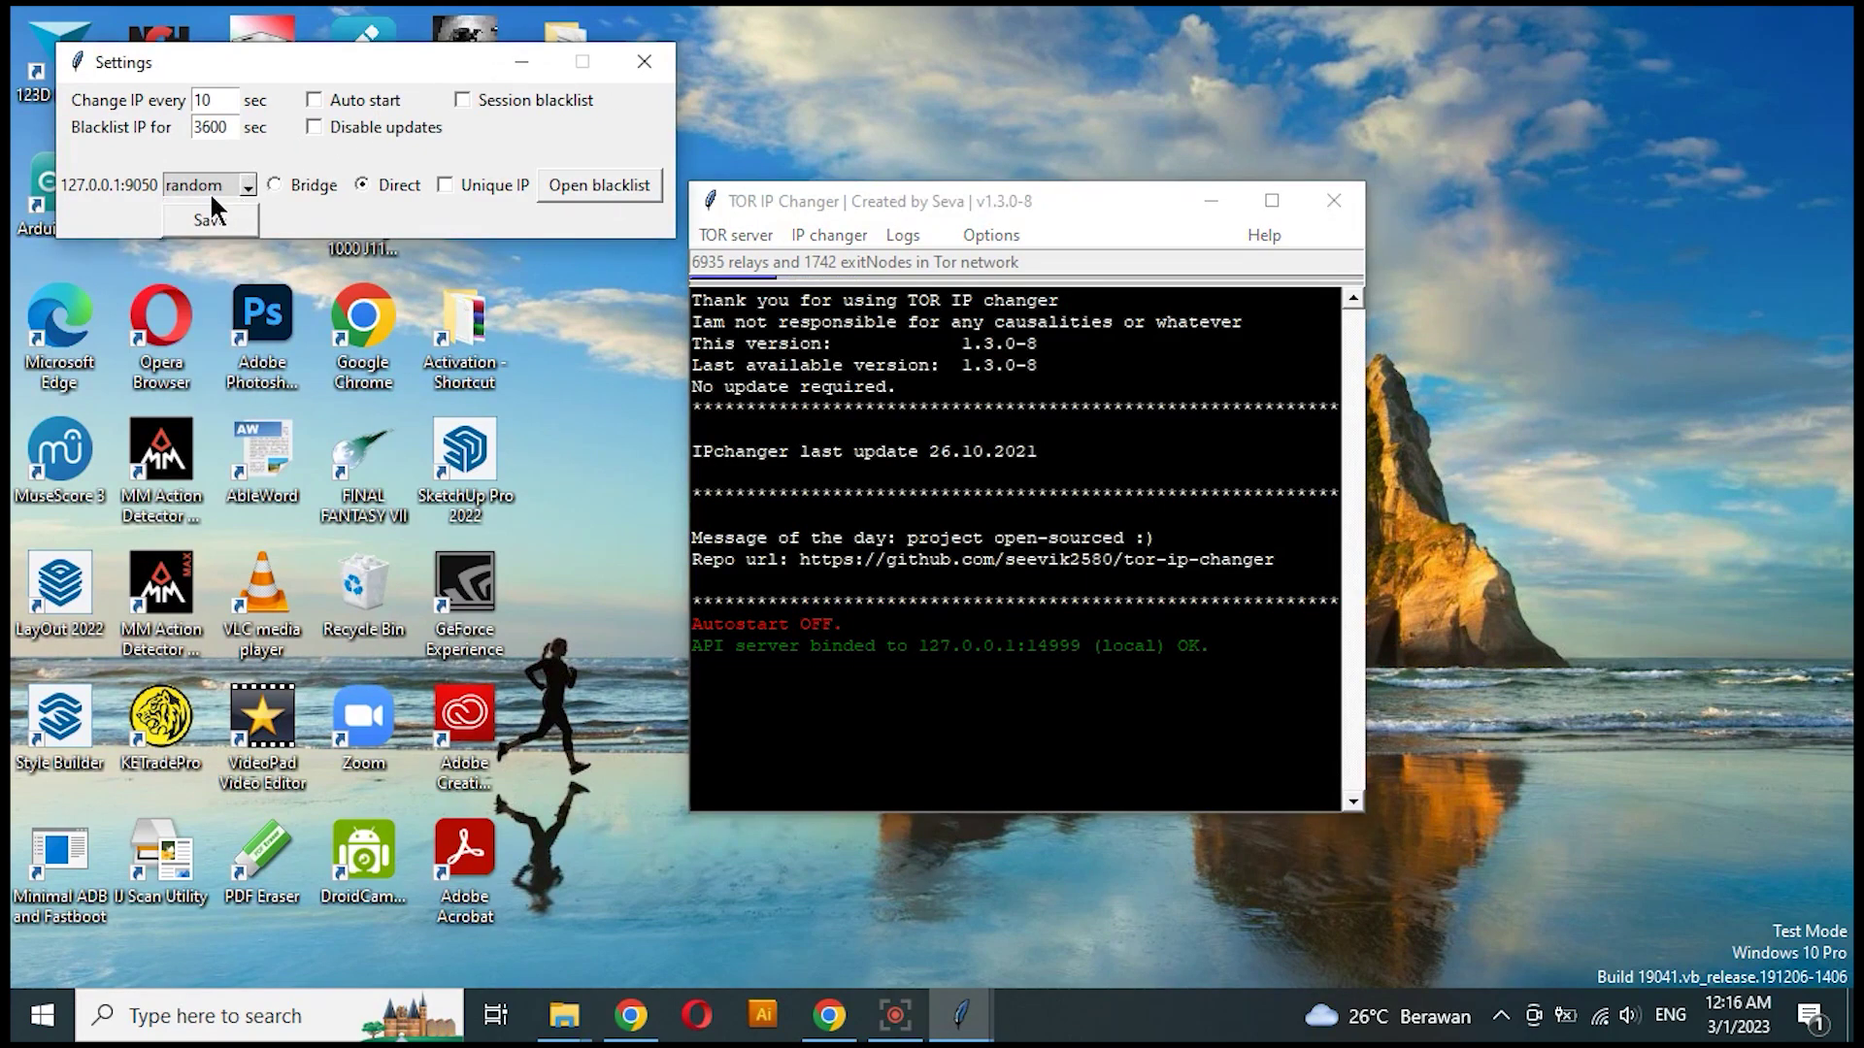
pyautogui.click(644, 66)
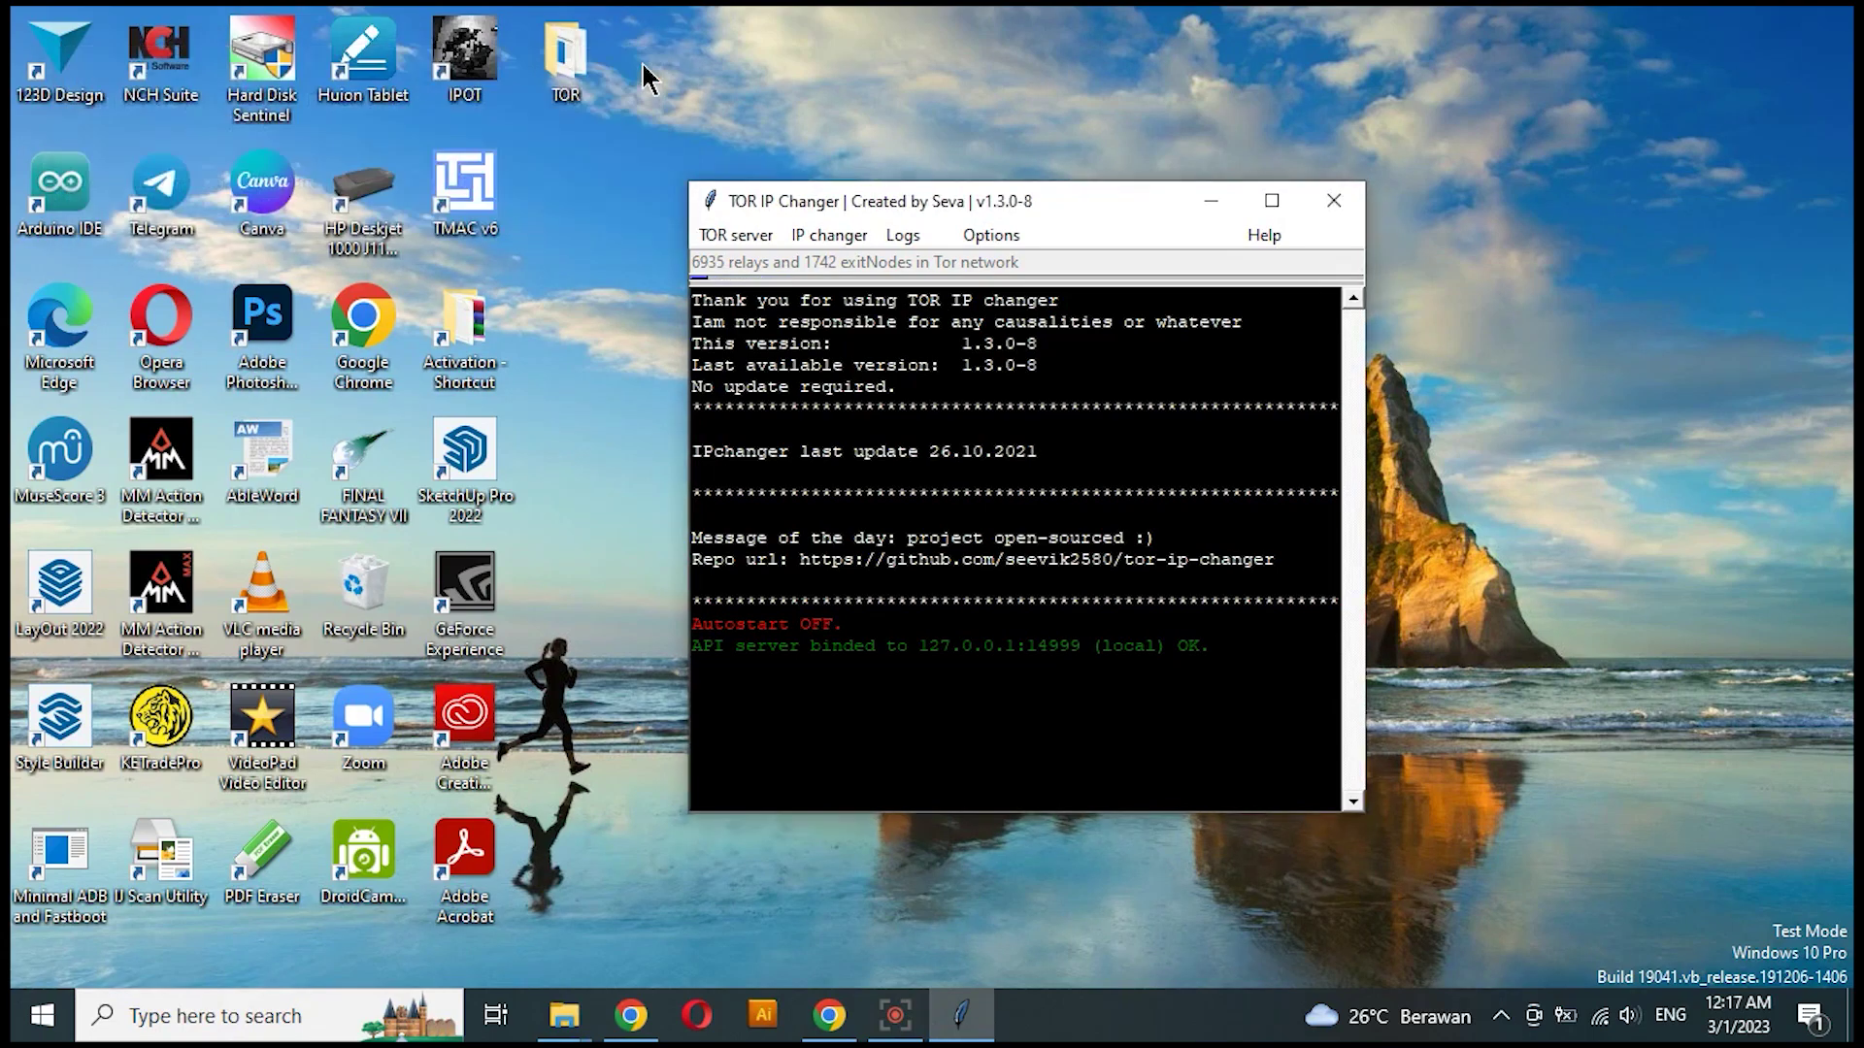
# Step: Switch to Chrome, go to google.com and search for whatismyipaddress
pyautogui.click(827, 1020)
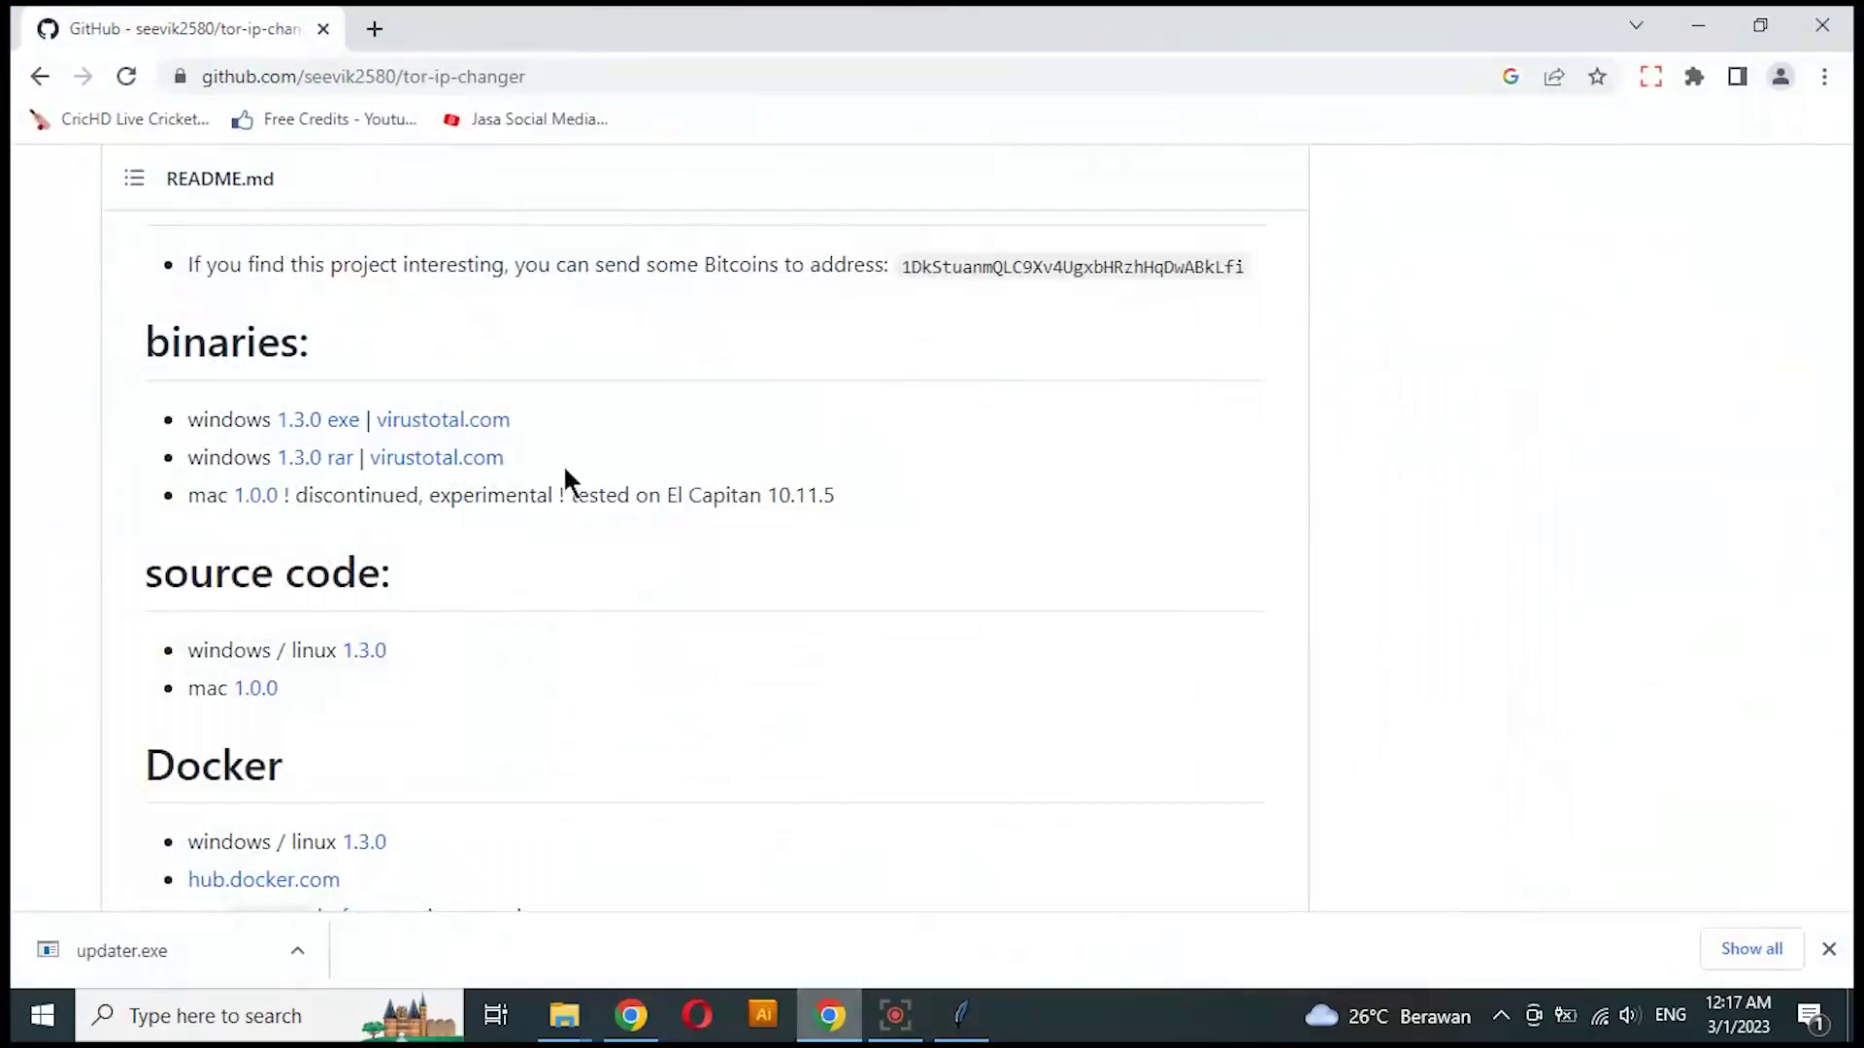
pyautogui.click(402, 72)
pyautogui.write('g')
pyautogui.press('Return')
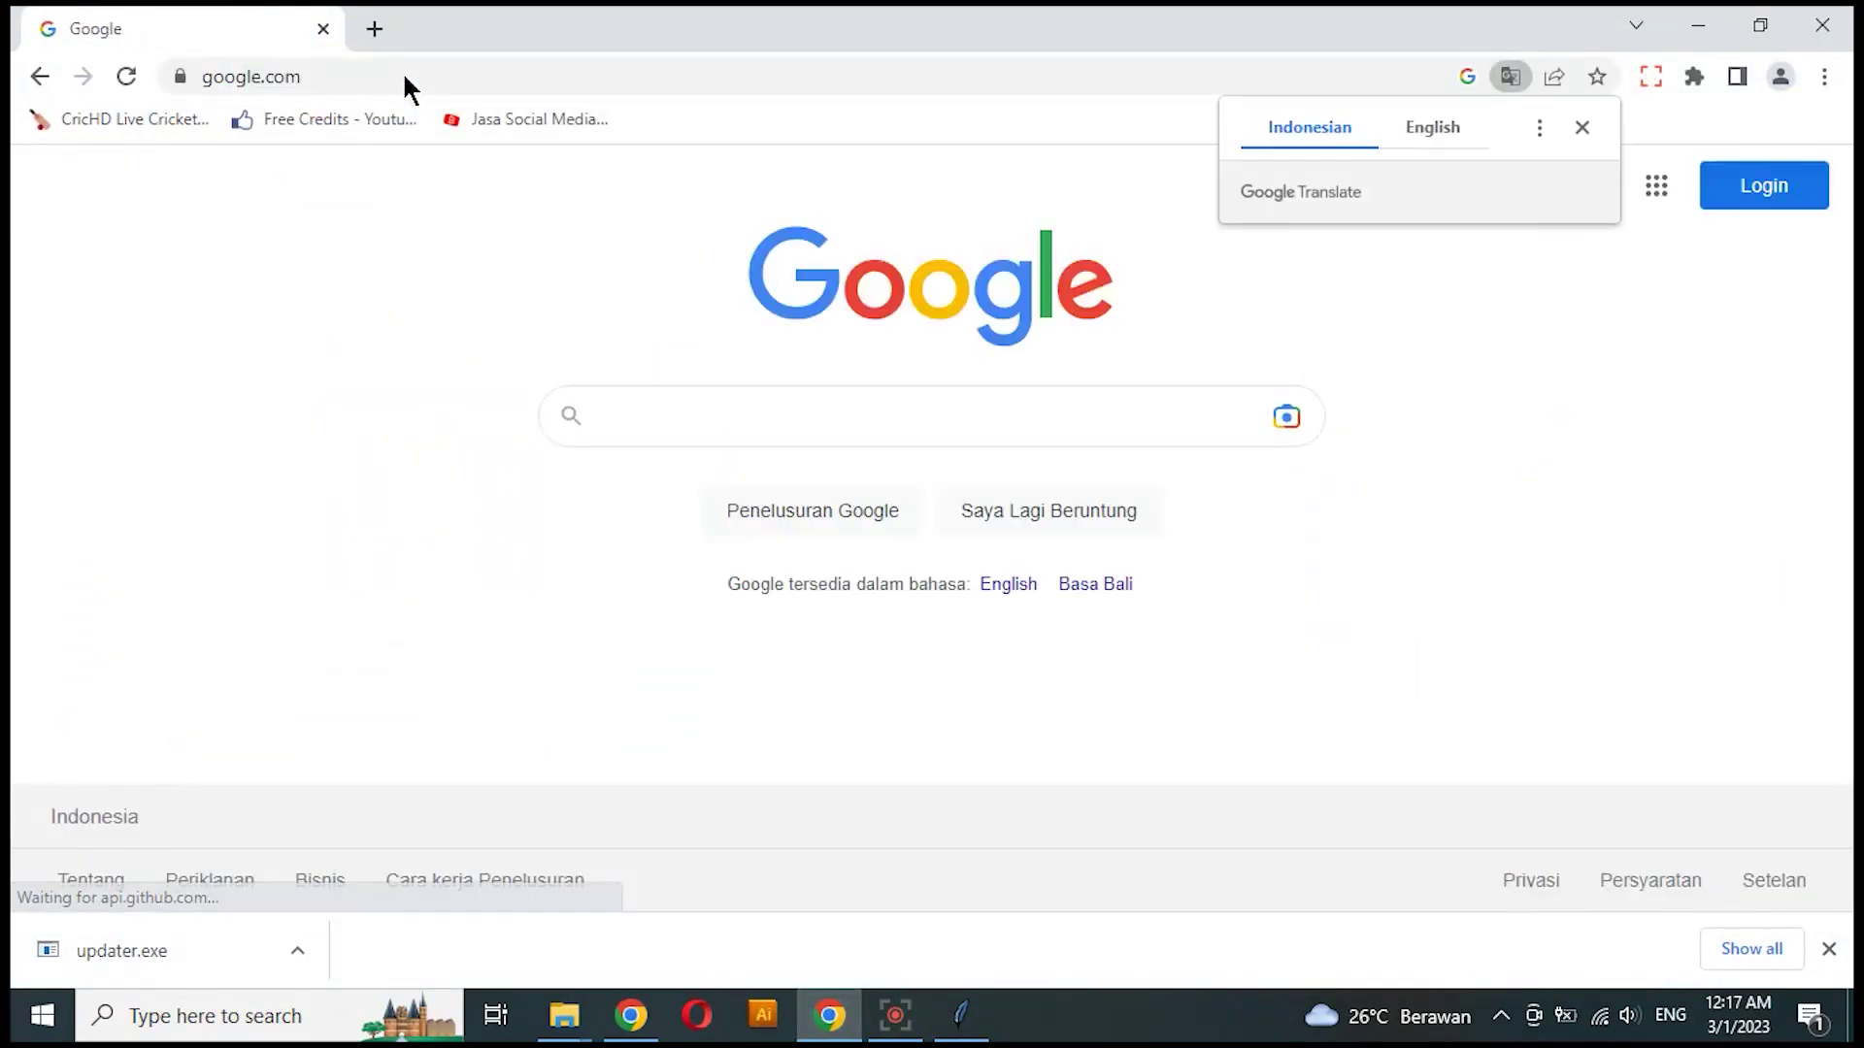
pyautogui.write('whats')
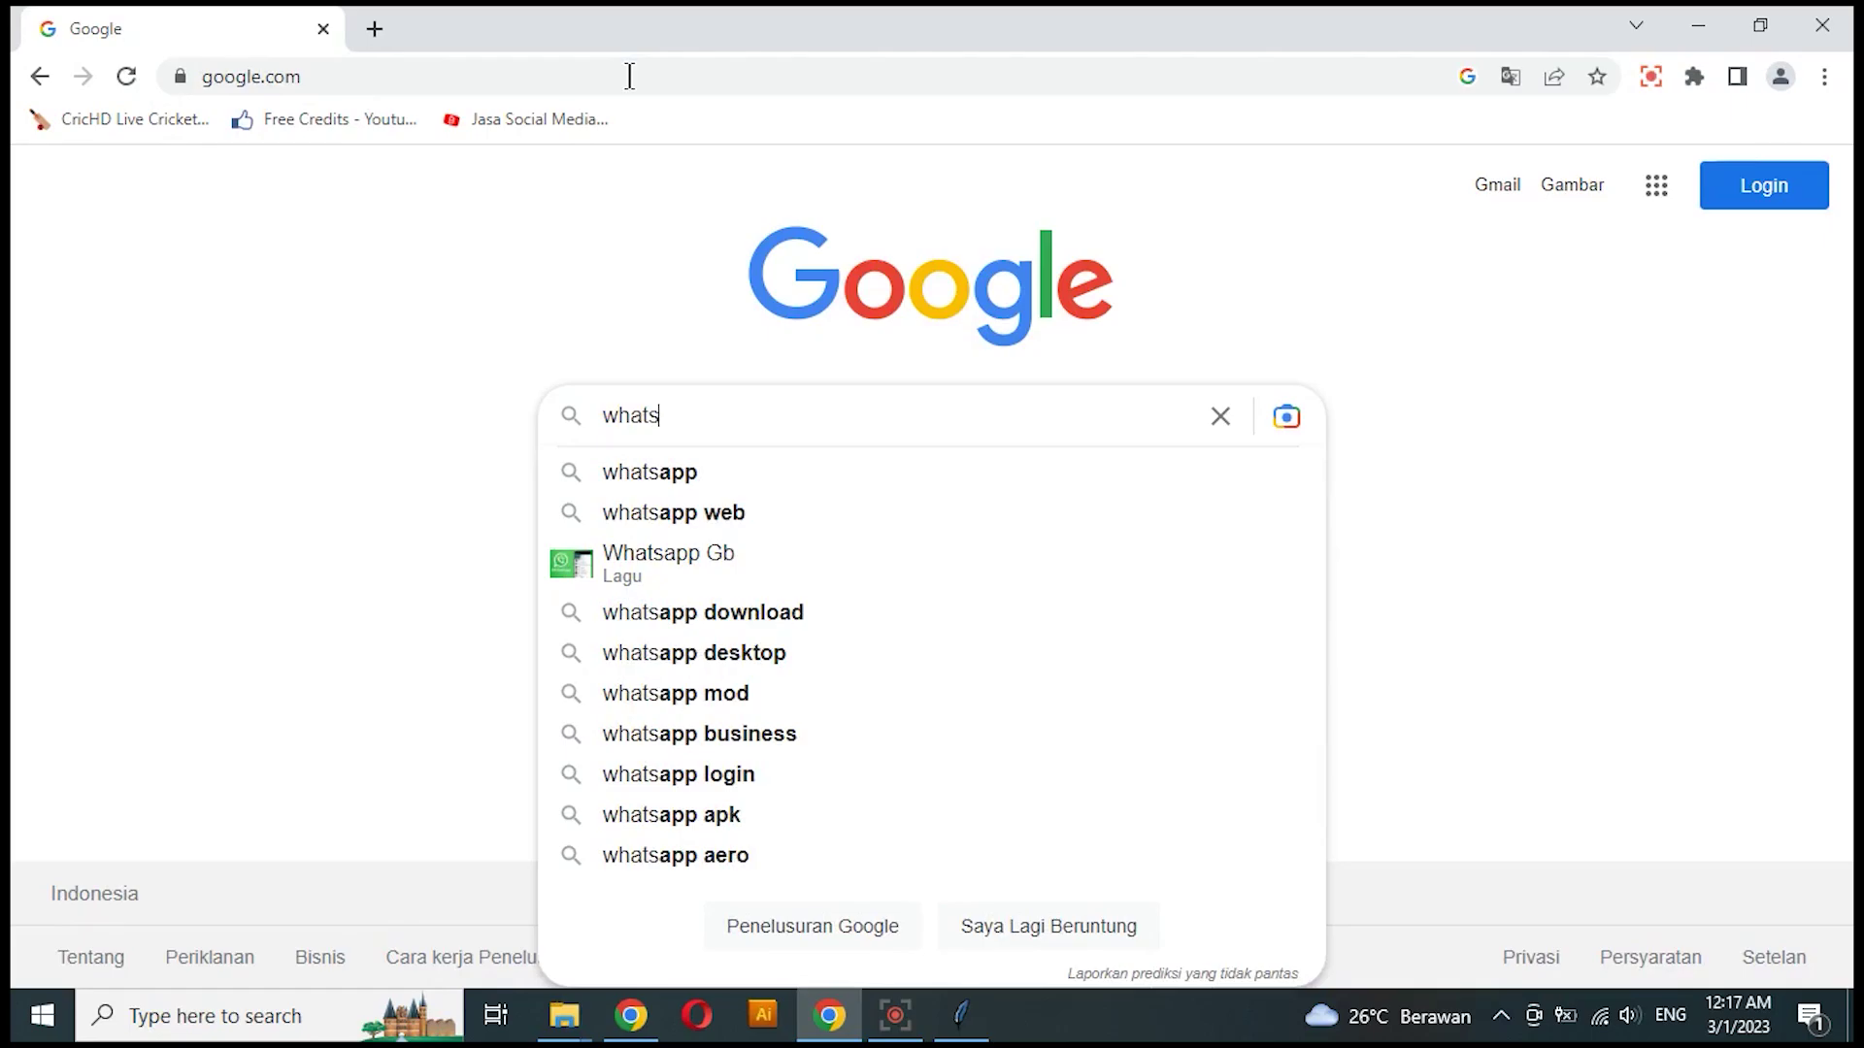
pyautogui.press('BackSpace')
pyautogui.write('is')
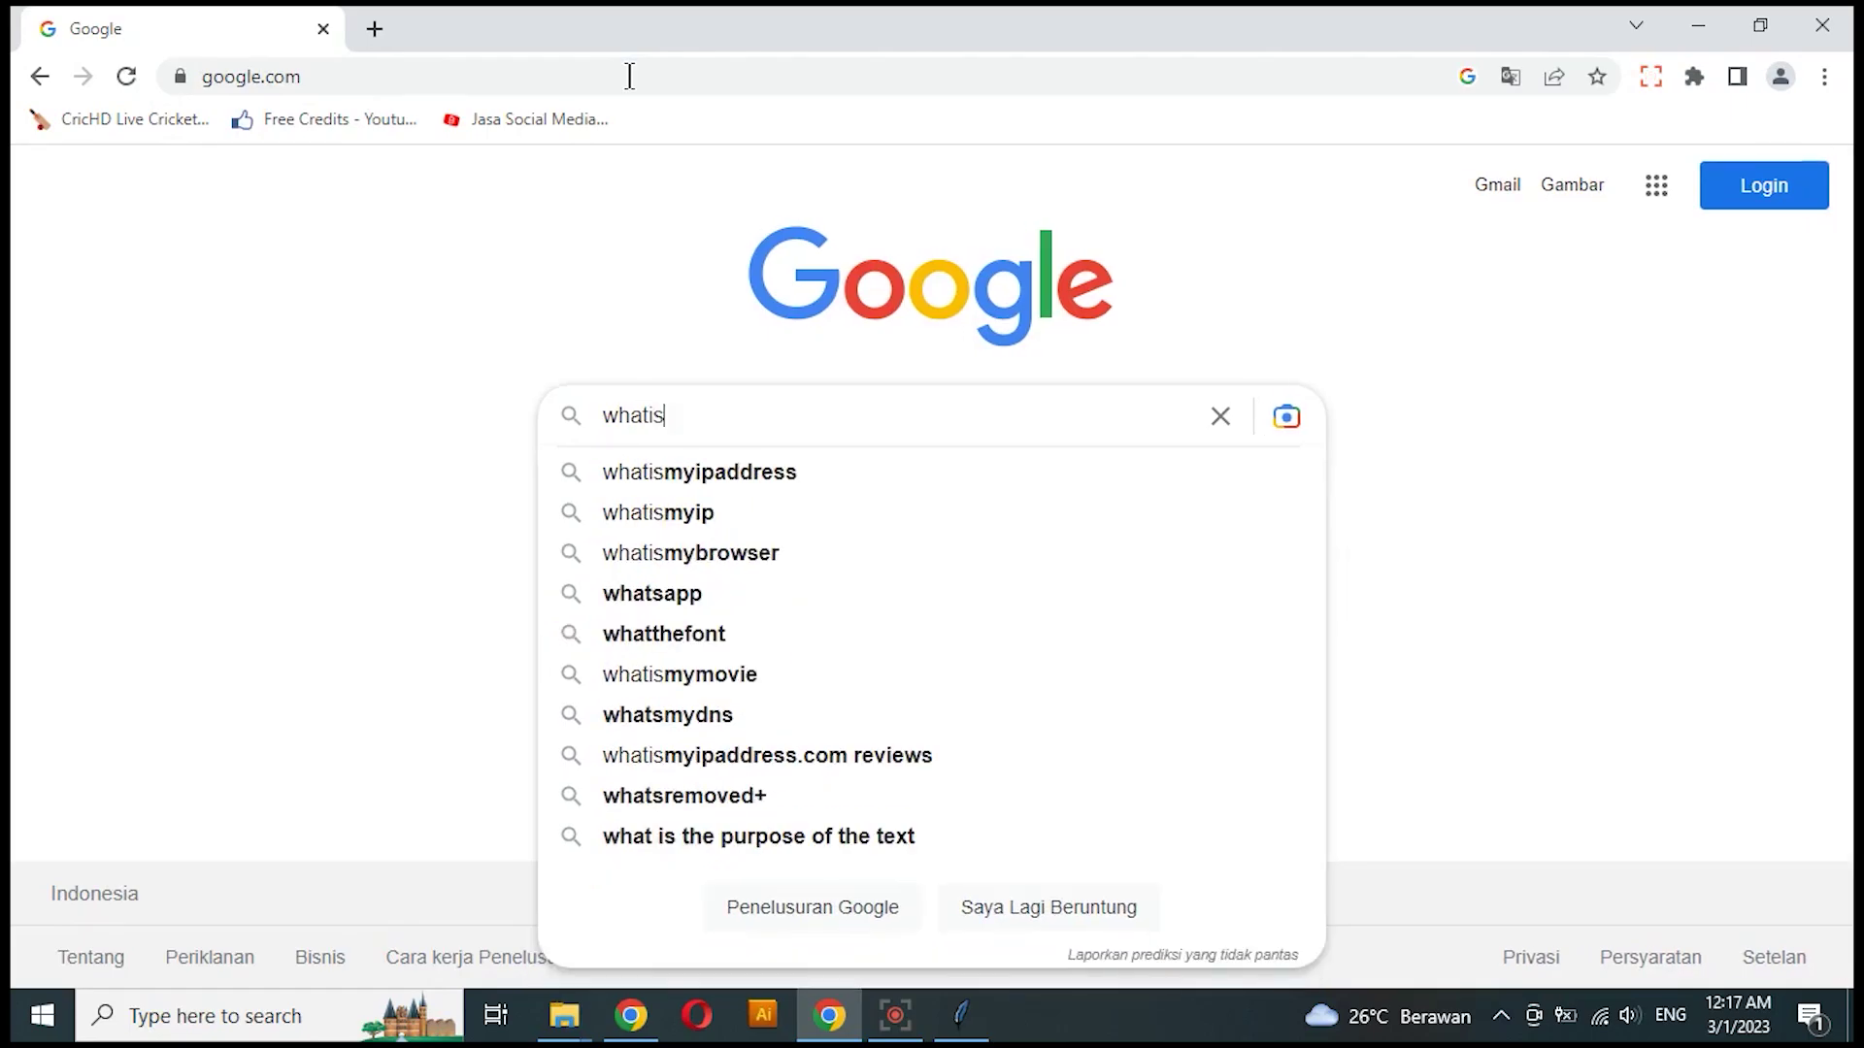
pyautogui.click(706, 476)
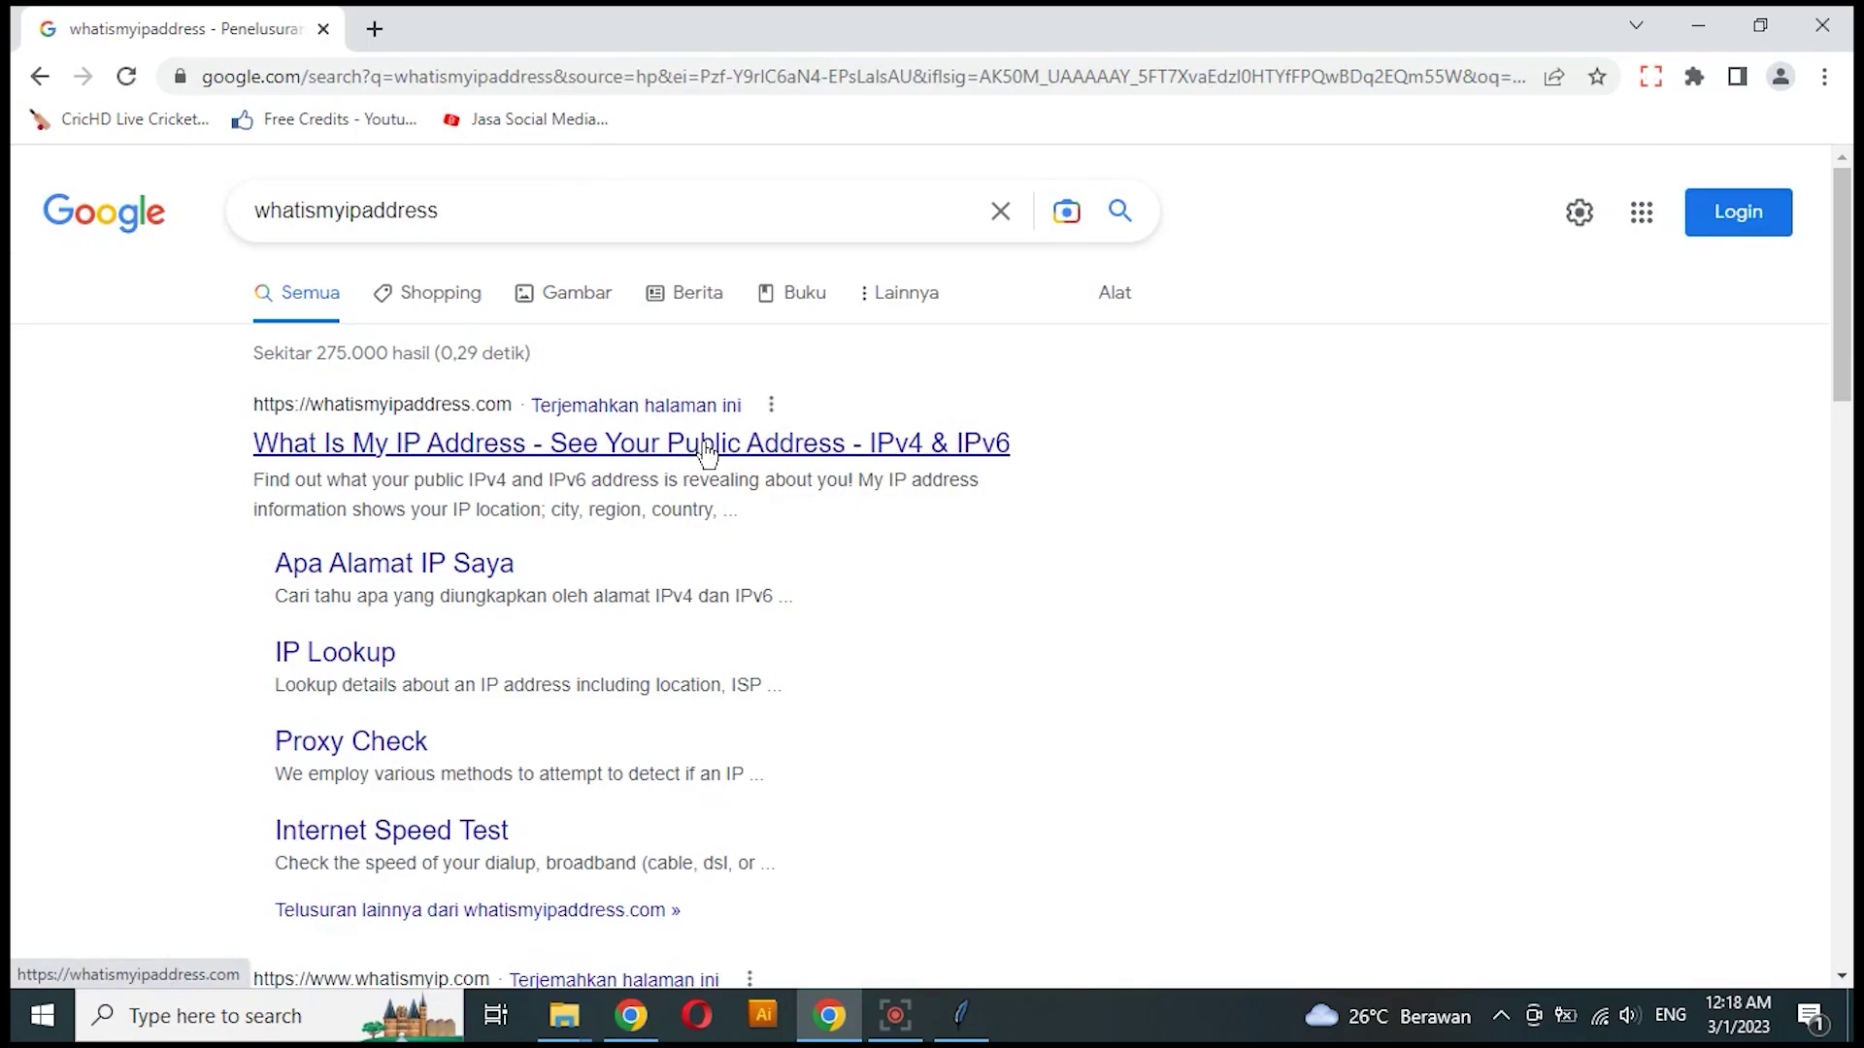
# Step: Open the whatismyipaddress.com result and check the current IP address, ISP and location details
pyautogui.click(702, 441)
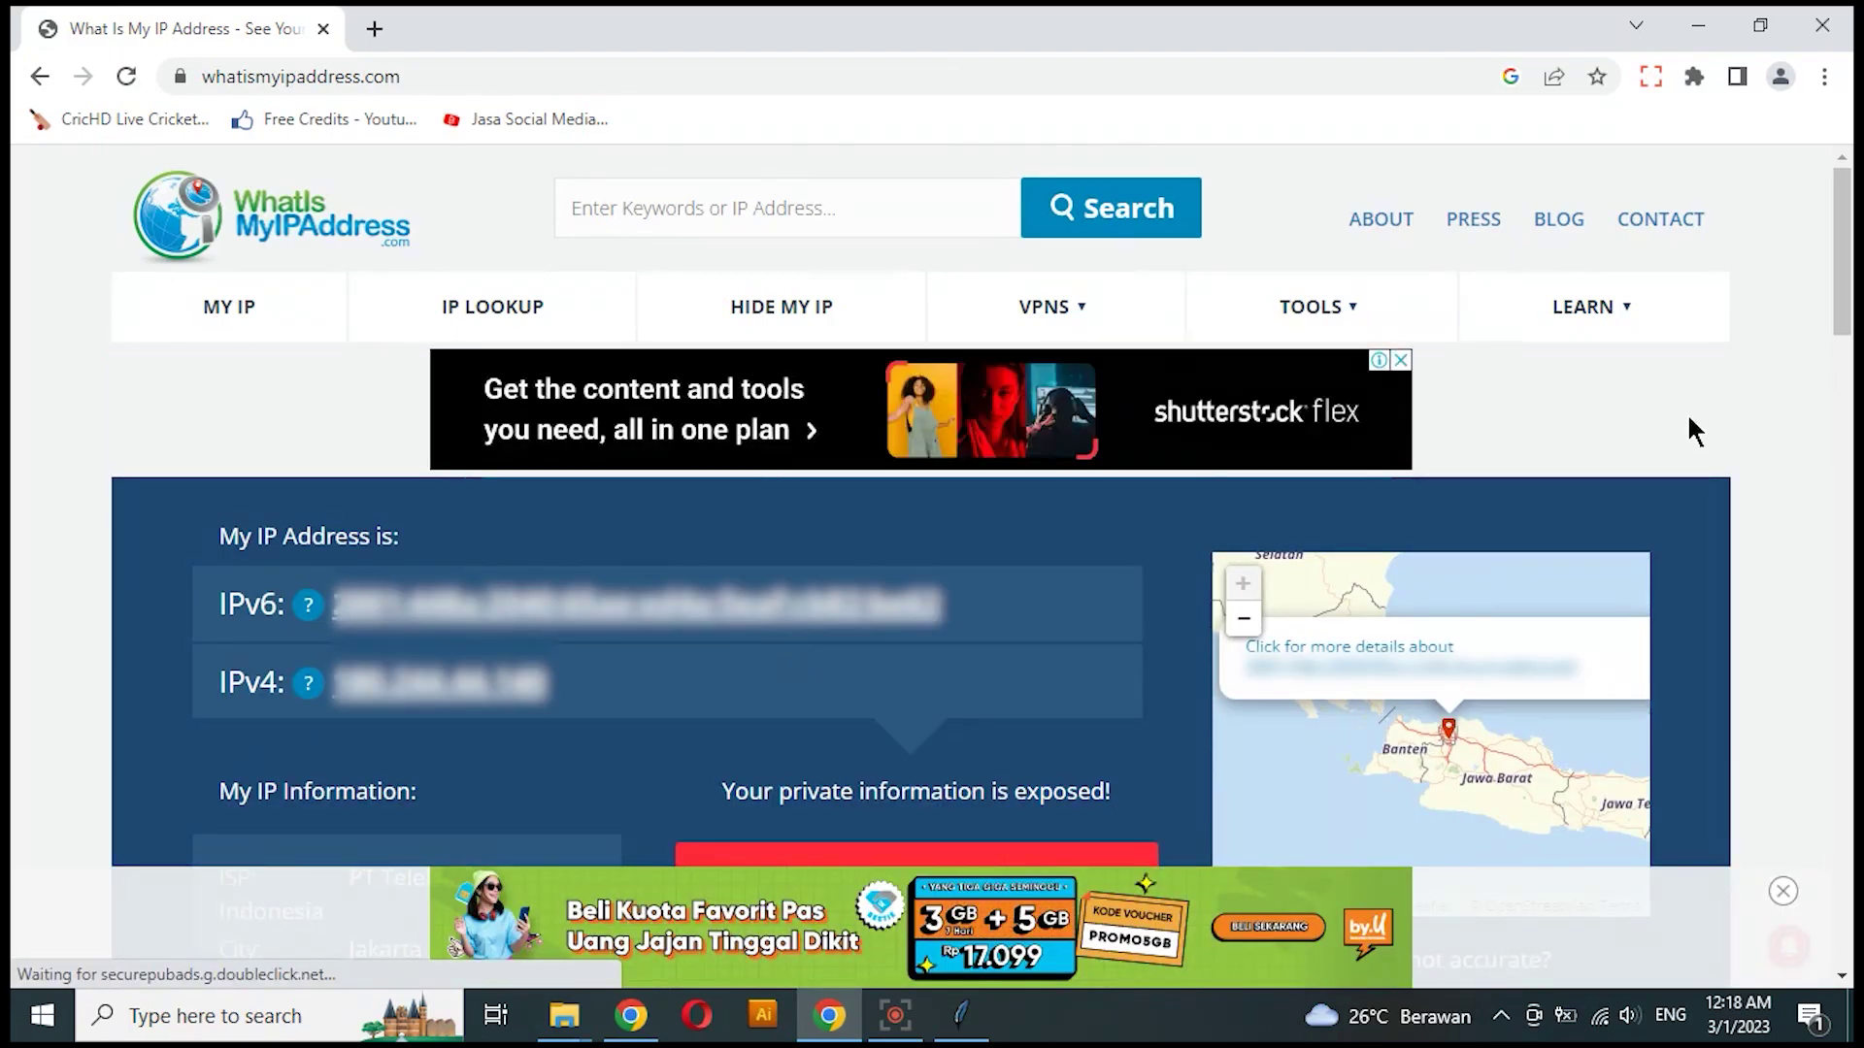
pyautogui.moveTo(1843, 304); pyautogui.dragTo(1844, 325)
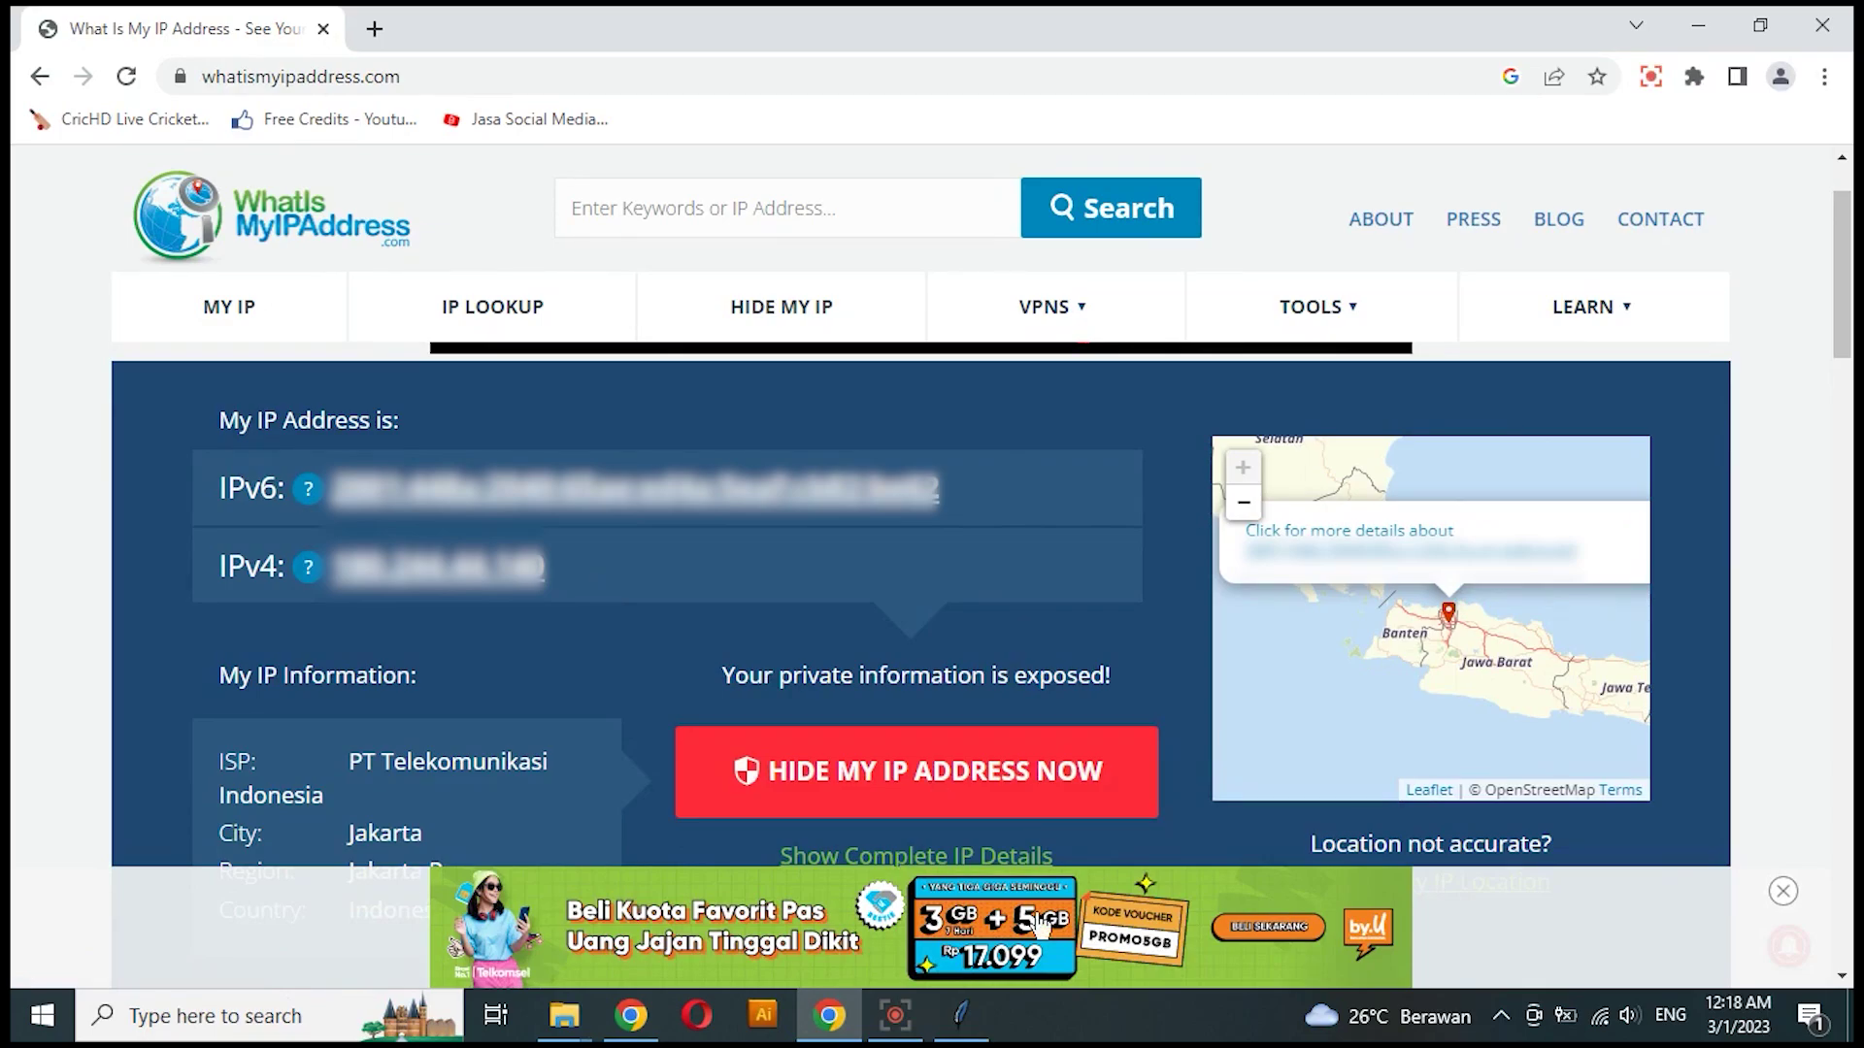
pyautogui.click(967, 320)
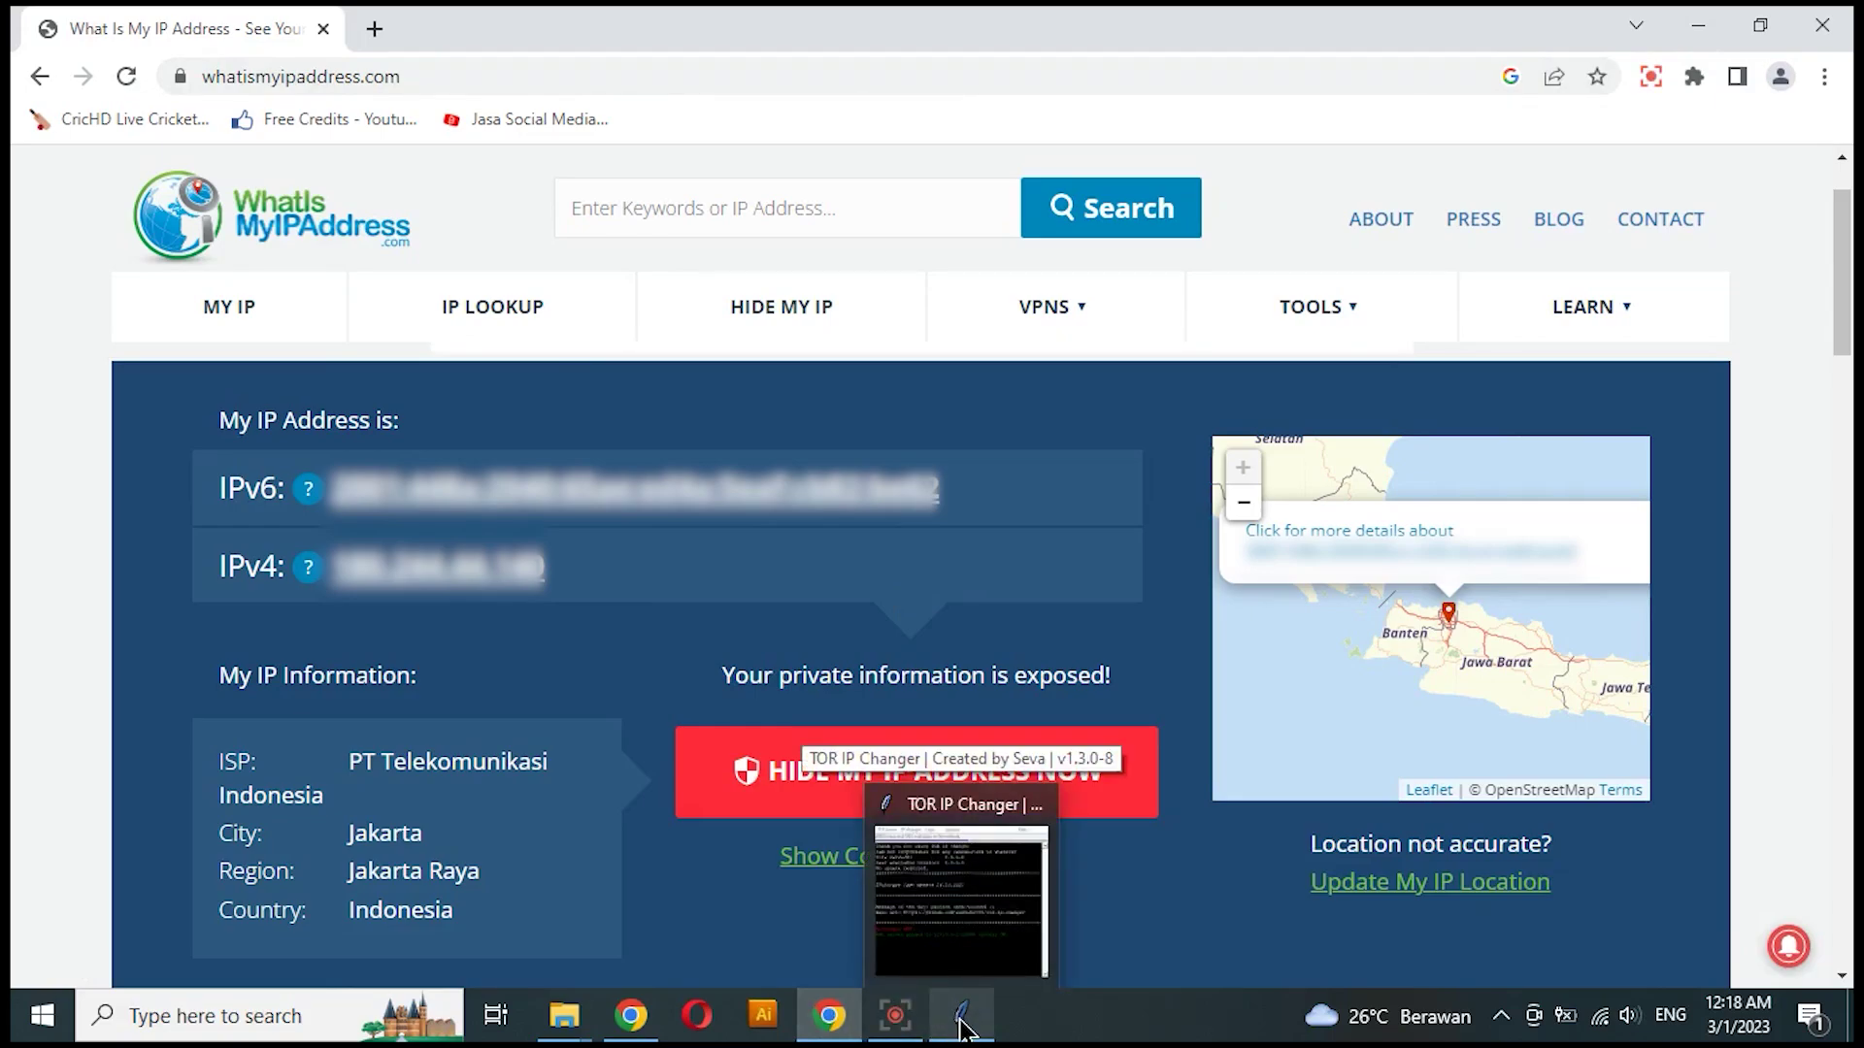
# Step: Return to TOR IP Changer, start the TOR server and allow tor.exe through the firewall on private networks
pyautogui.click(961, 1025)
pyautogui.click(1694, 26)
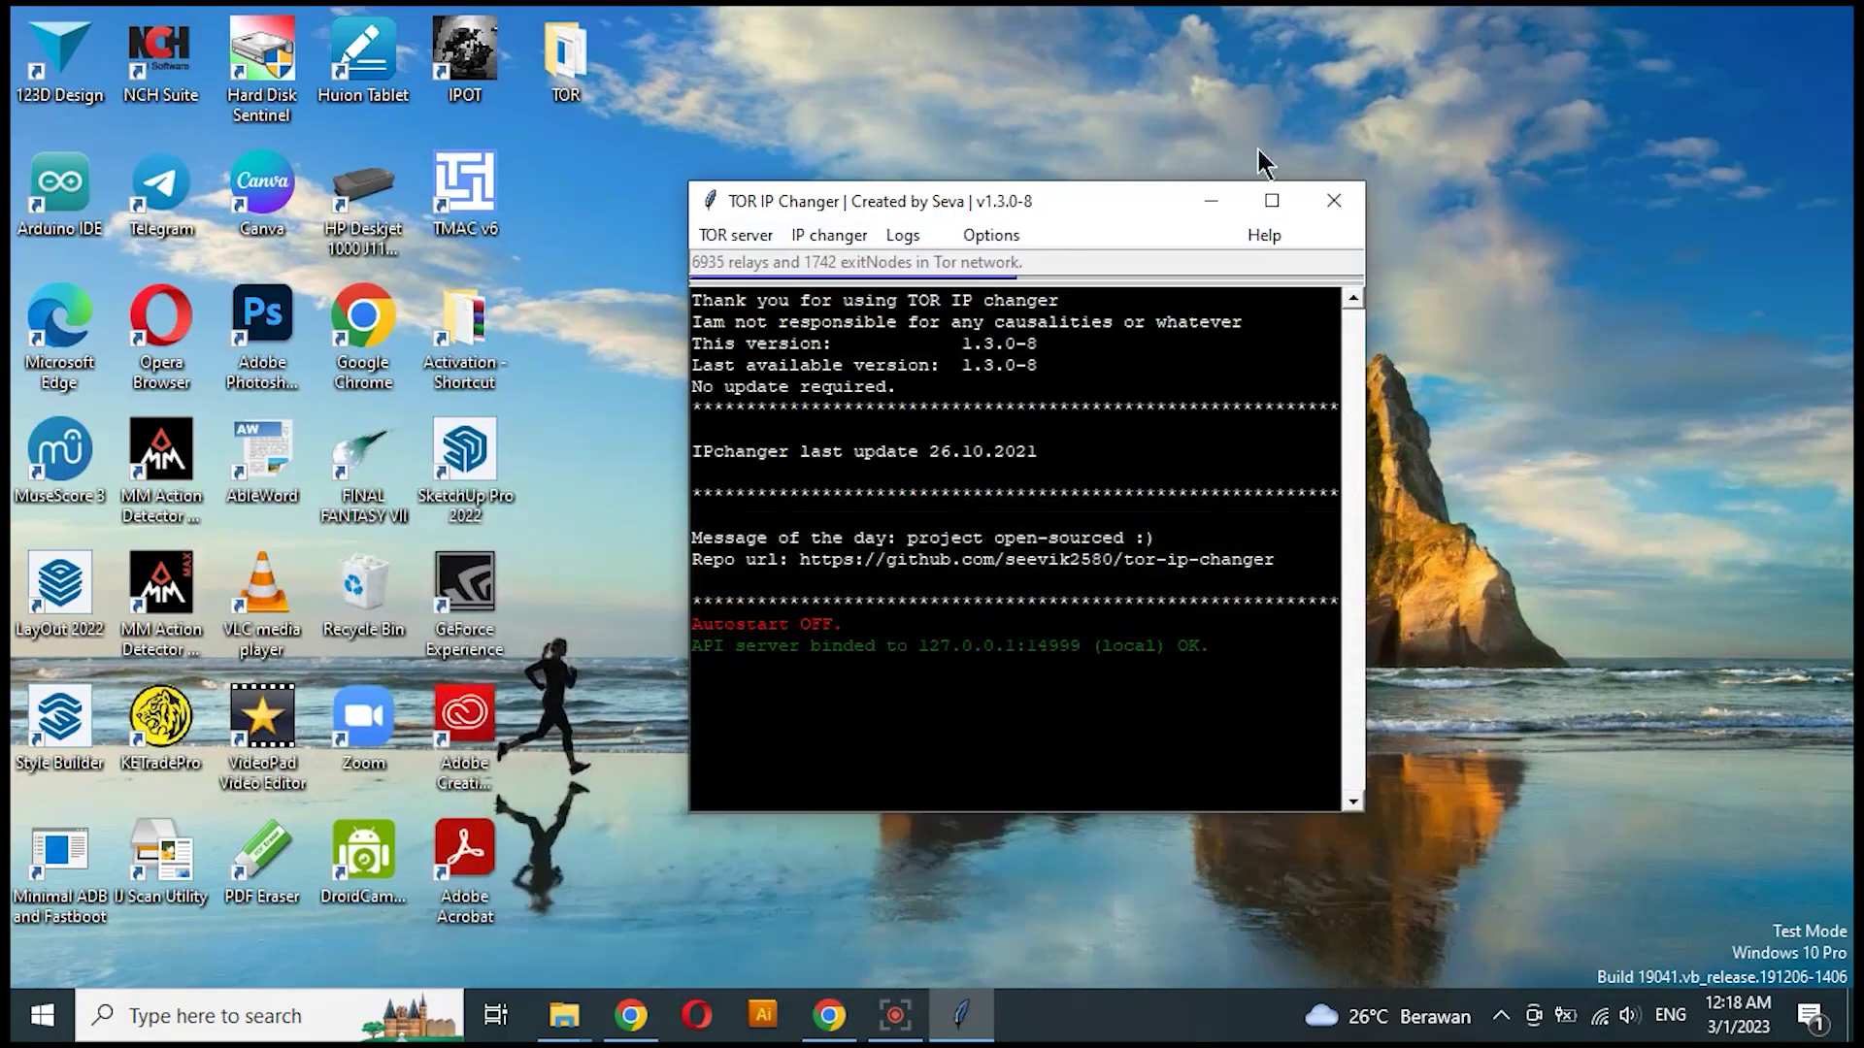
pyautogui.click(718, 235)
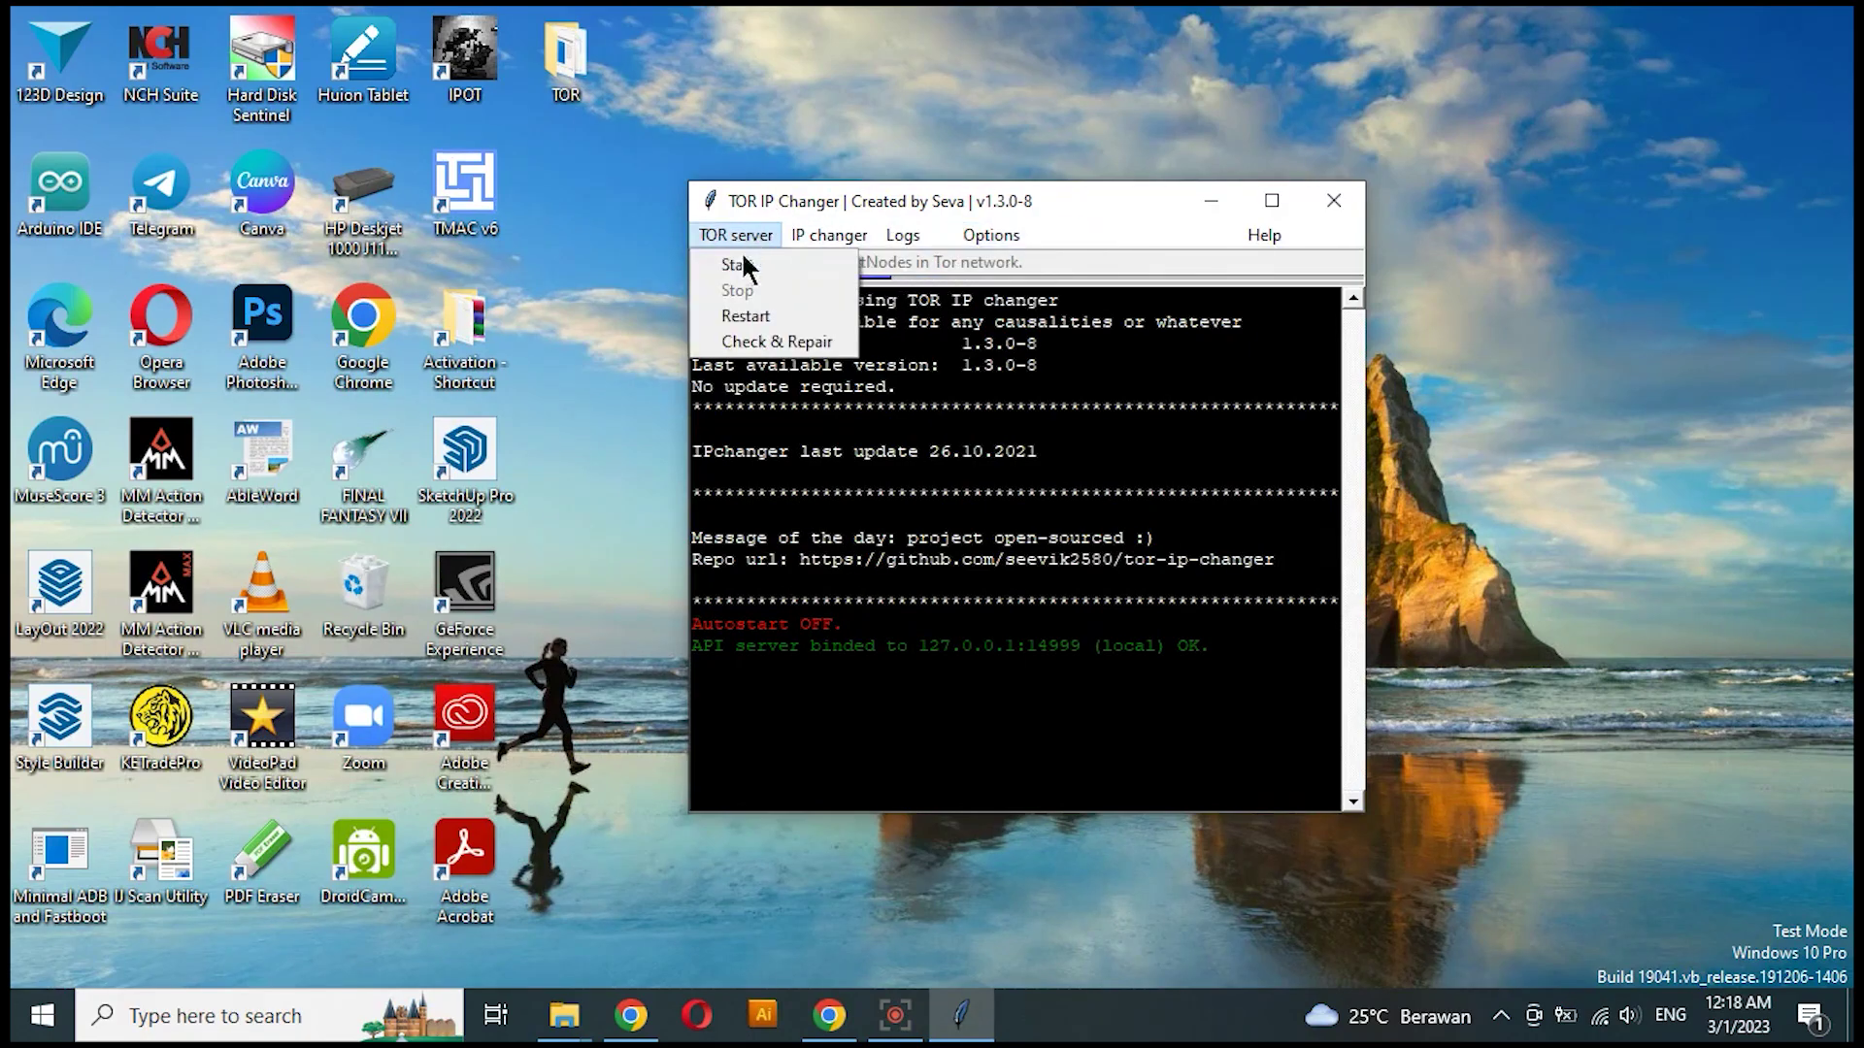
pyautogui.click(738, 265)
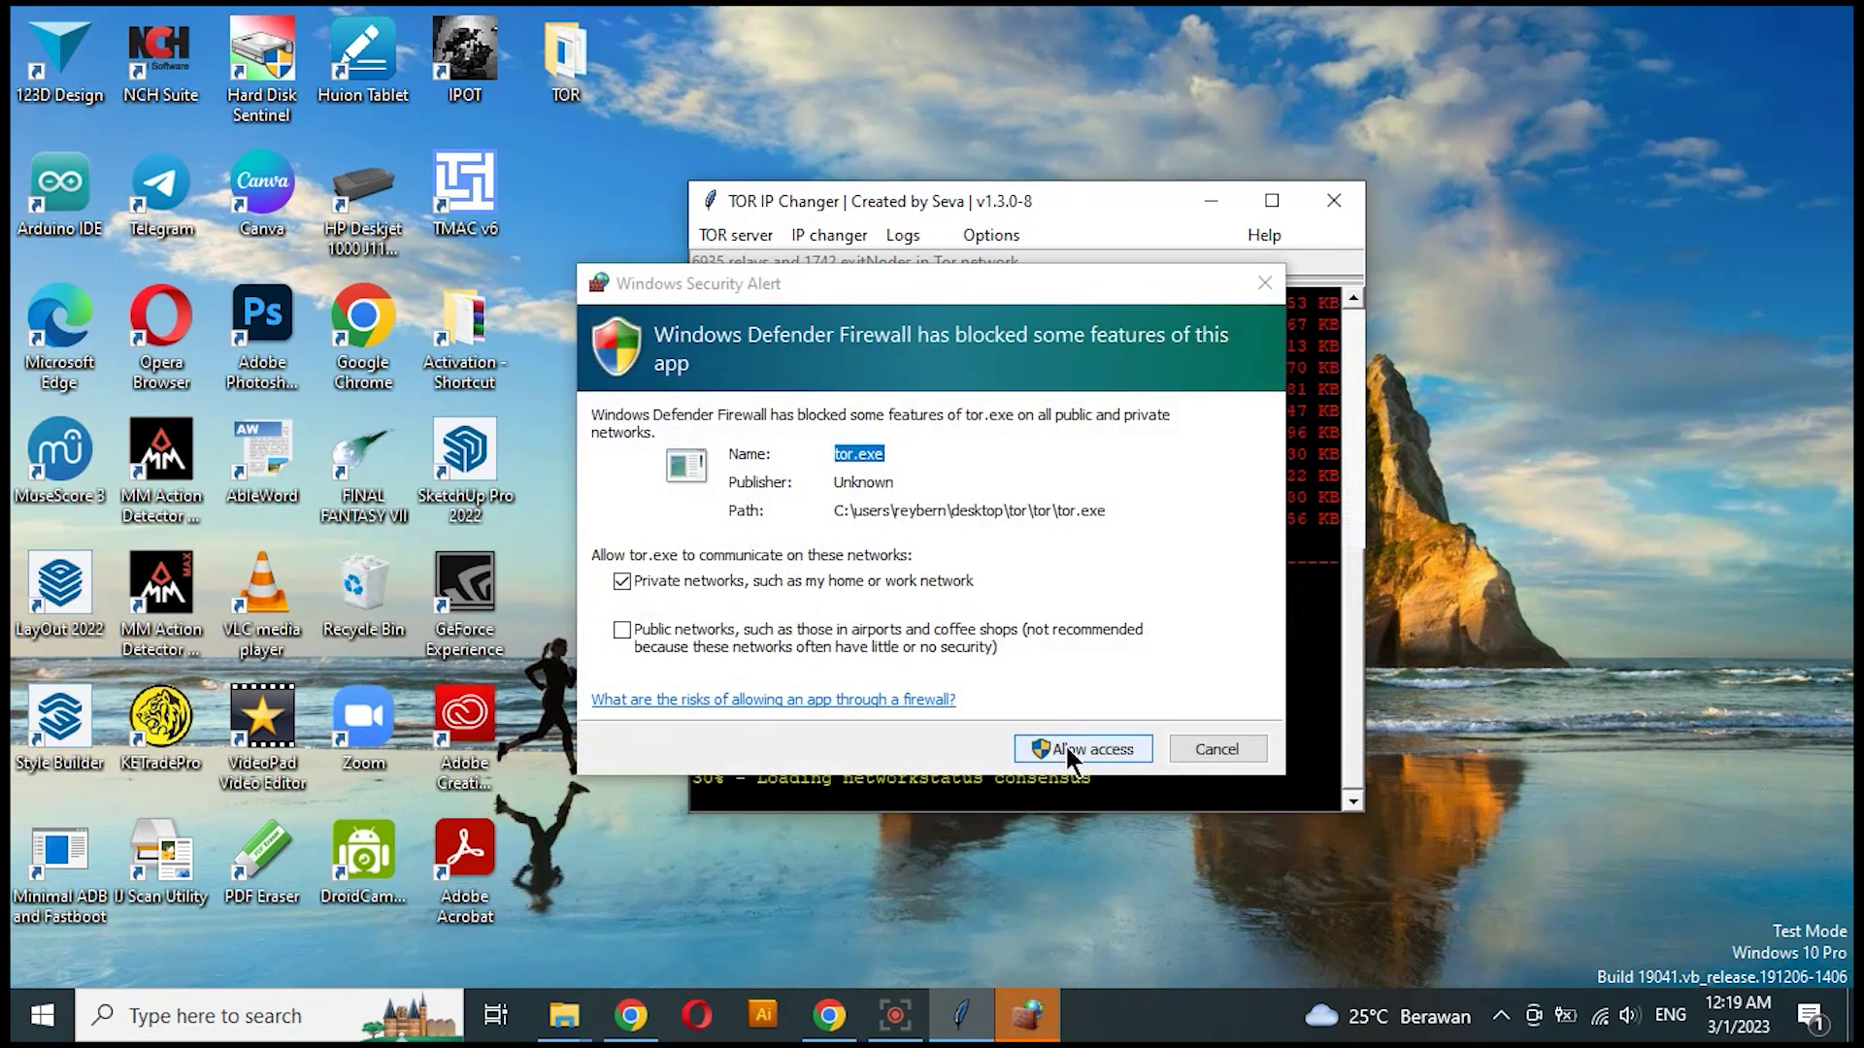
pyautogui.click(1071, 756)
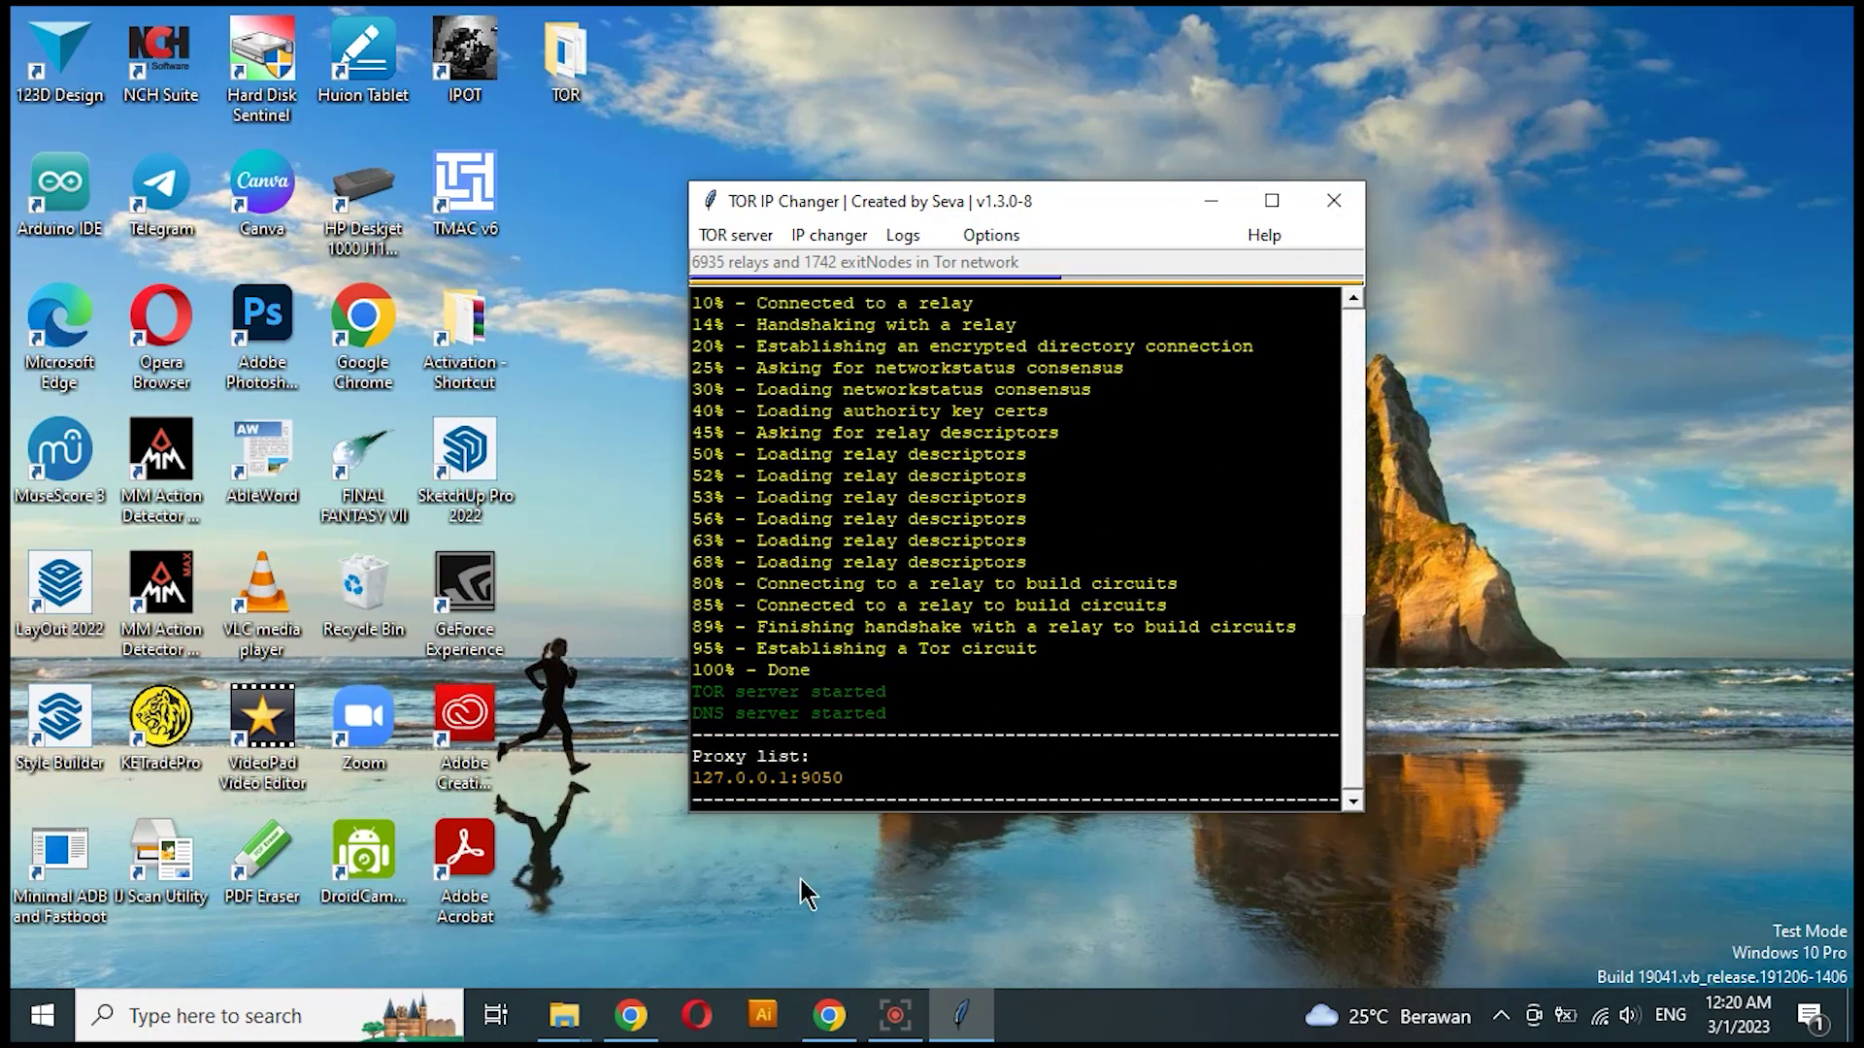
# Step: Find Internet Options through the Windows search and open the LAN settings of its connections
pyautogui.click(281, 1015)
pyautogui.write('inte')
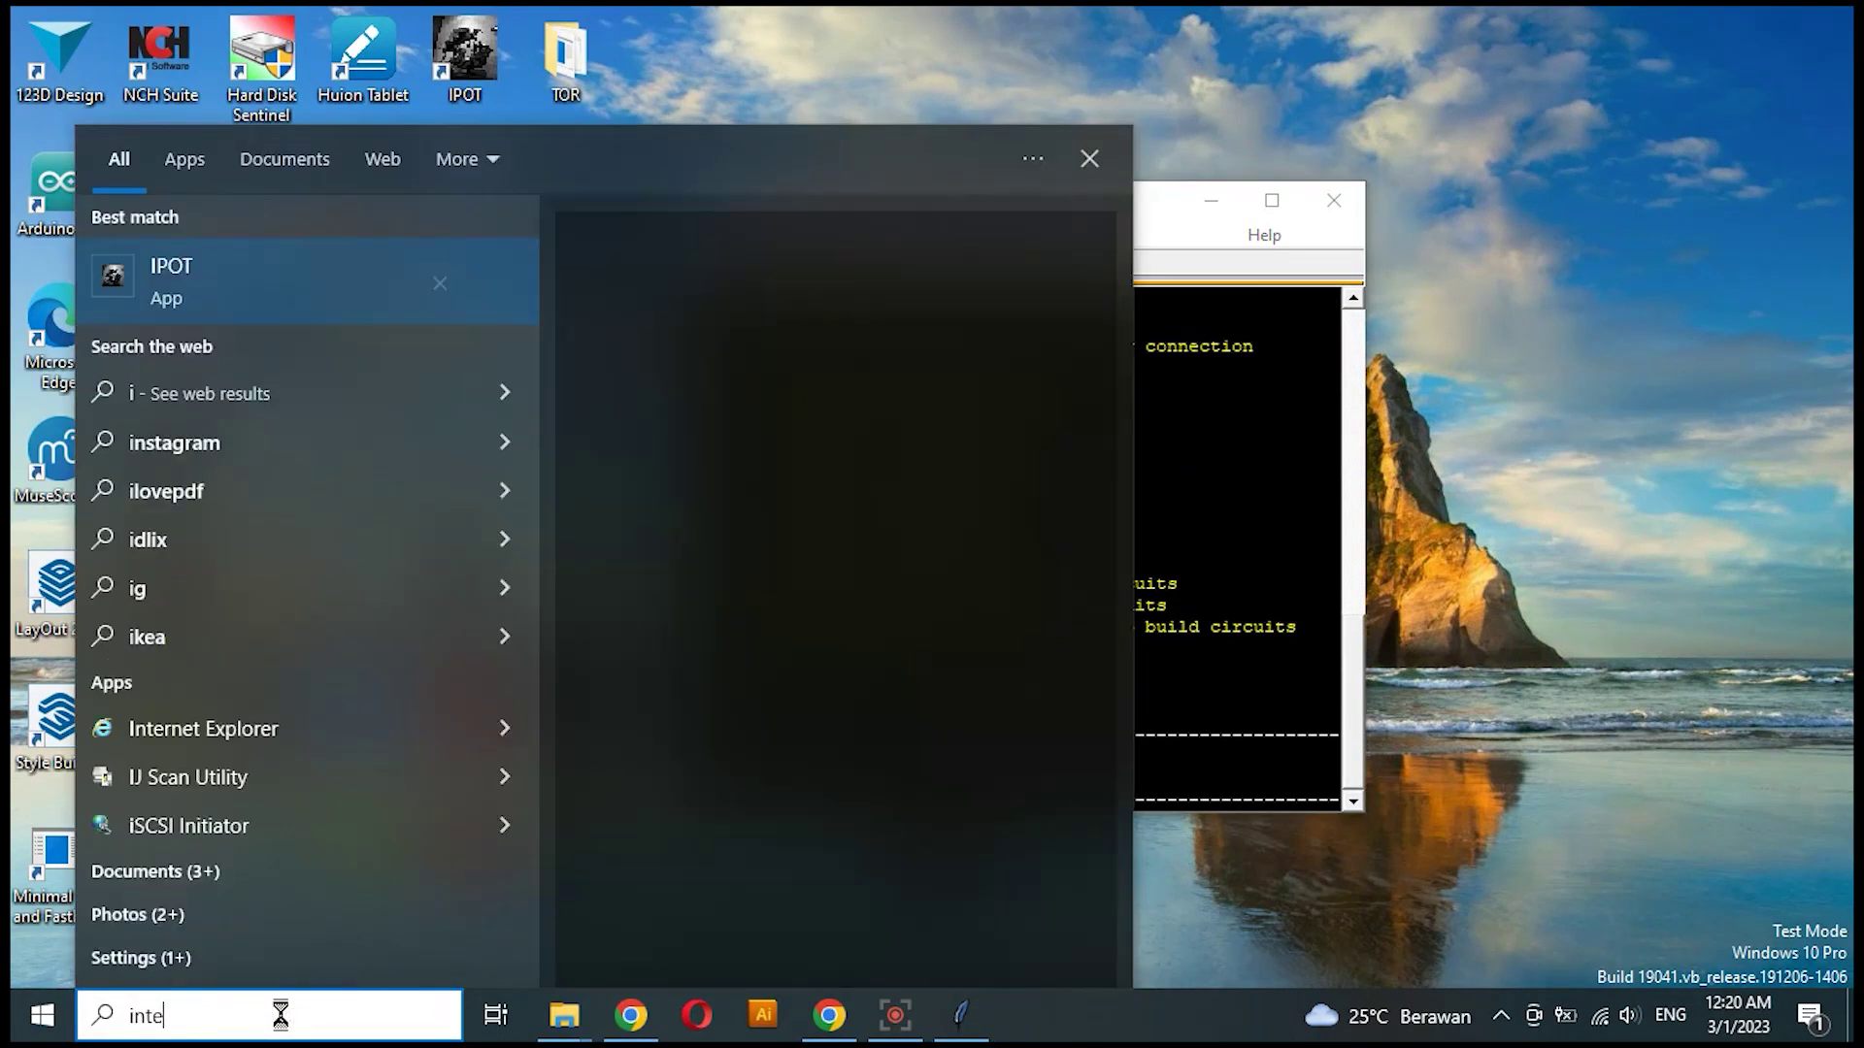
pyautogui.write('rn')
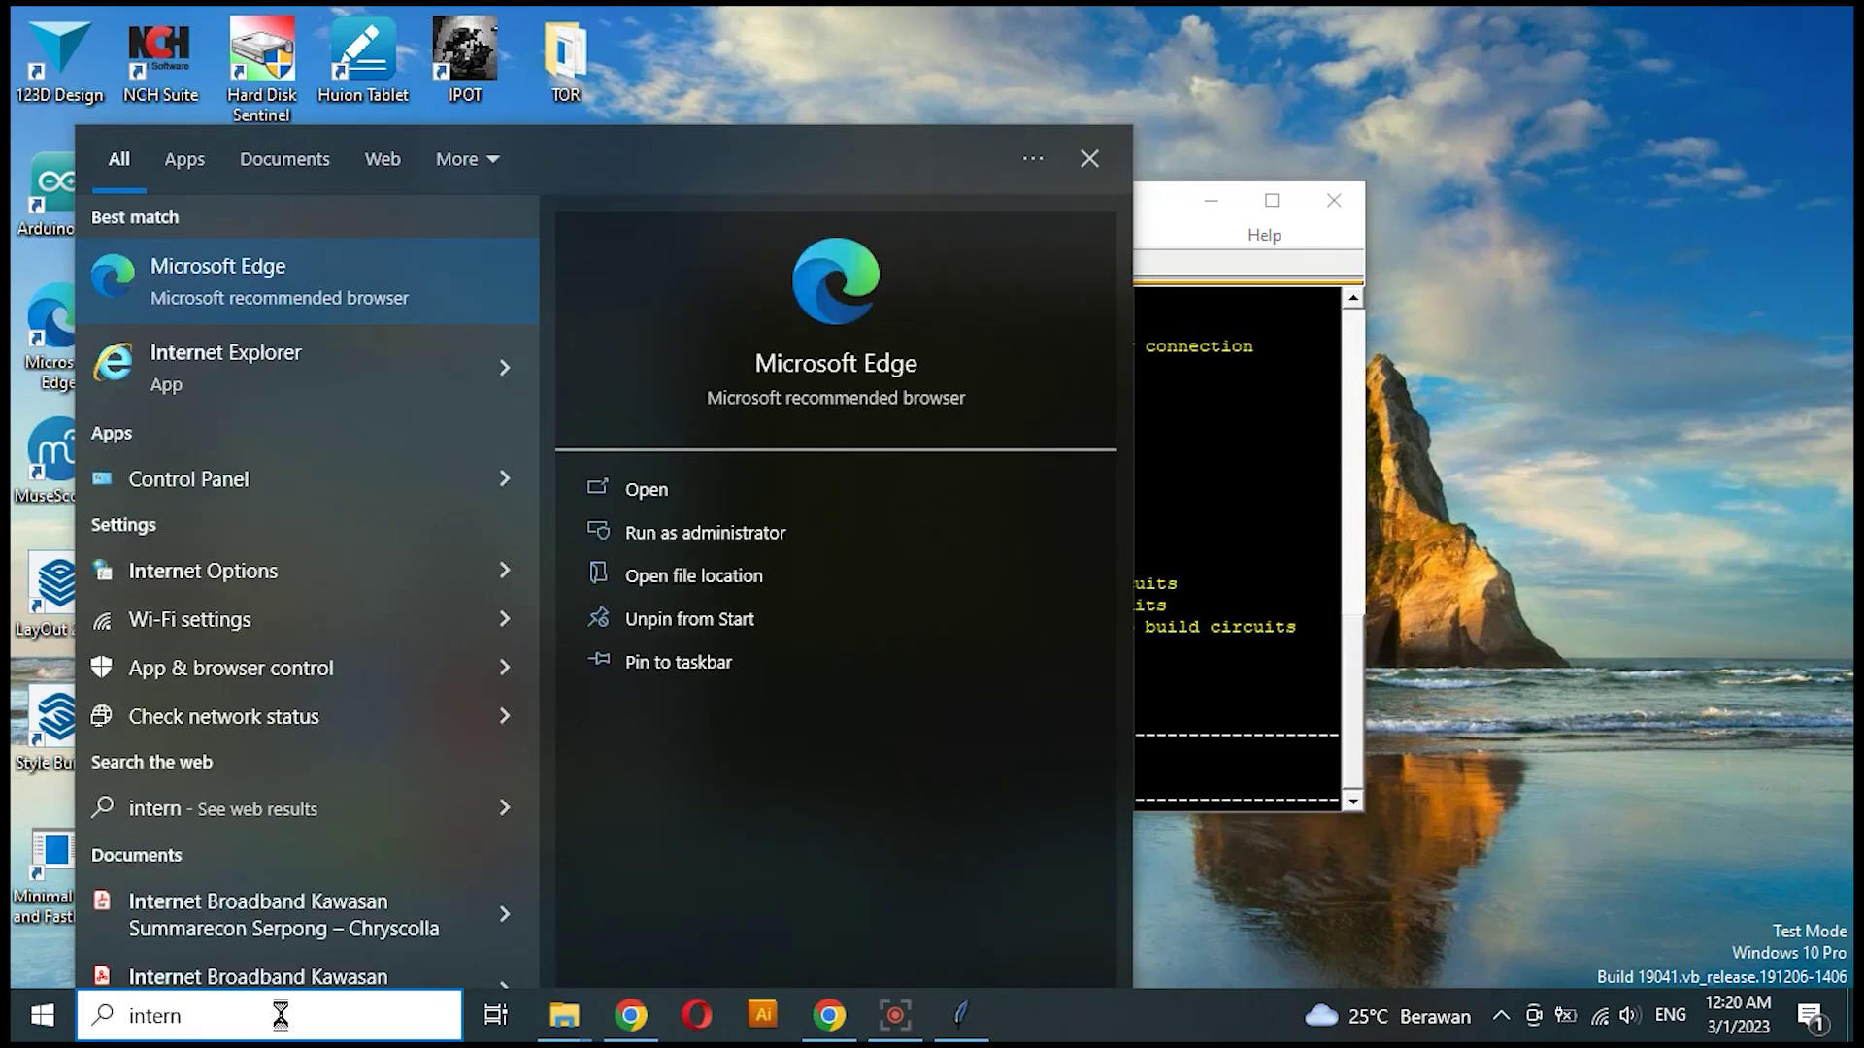
pyautogui.click(311, 573)
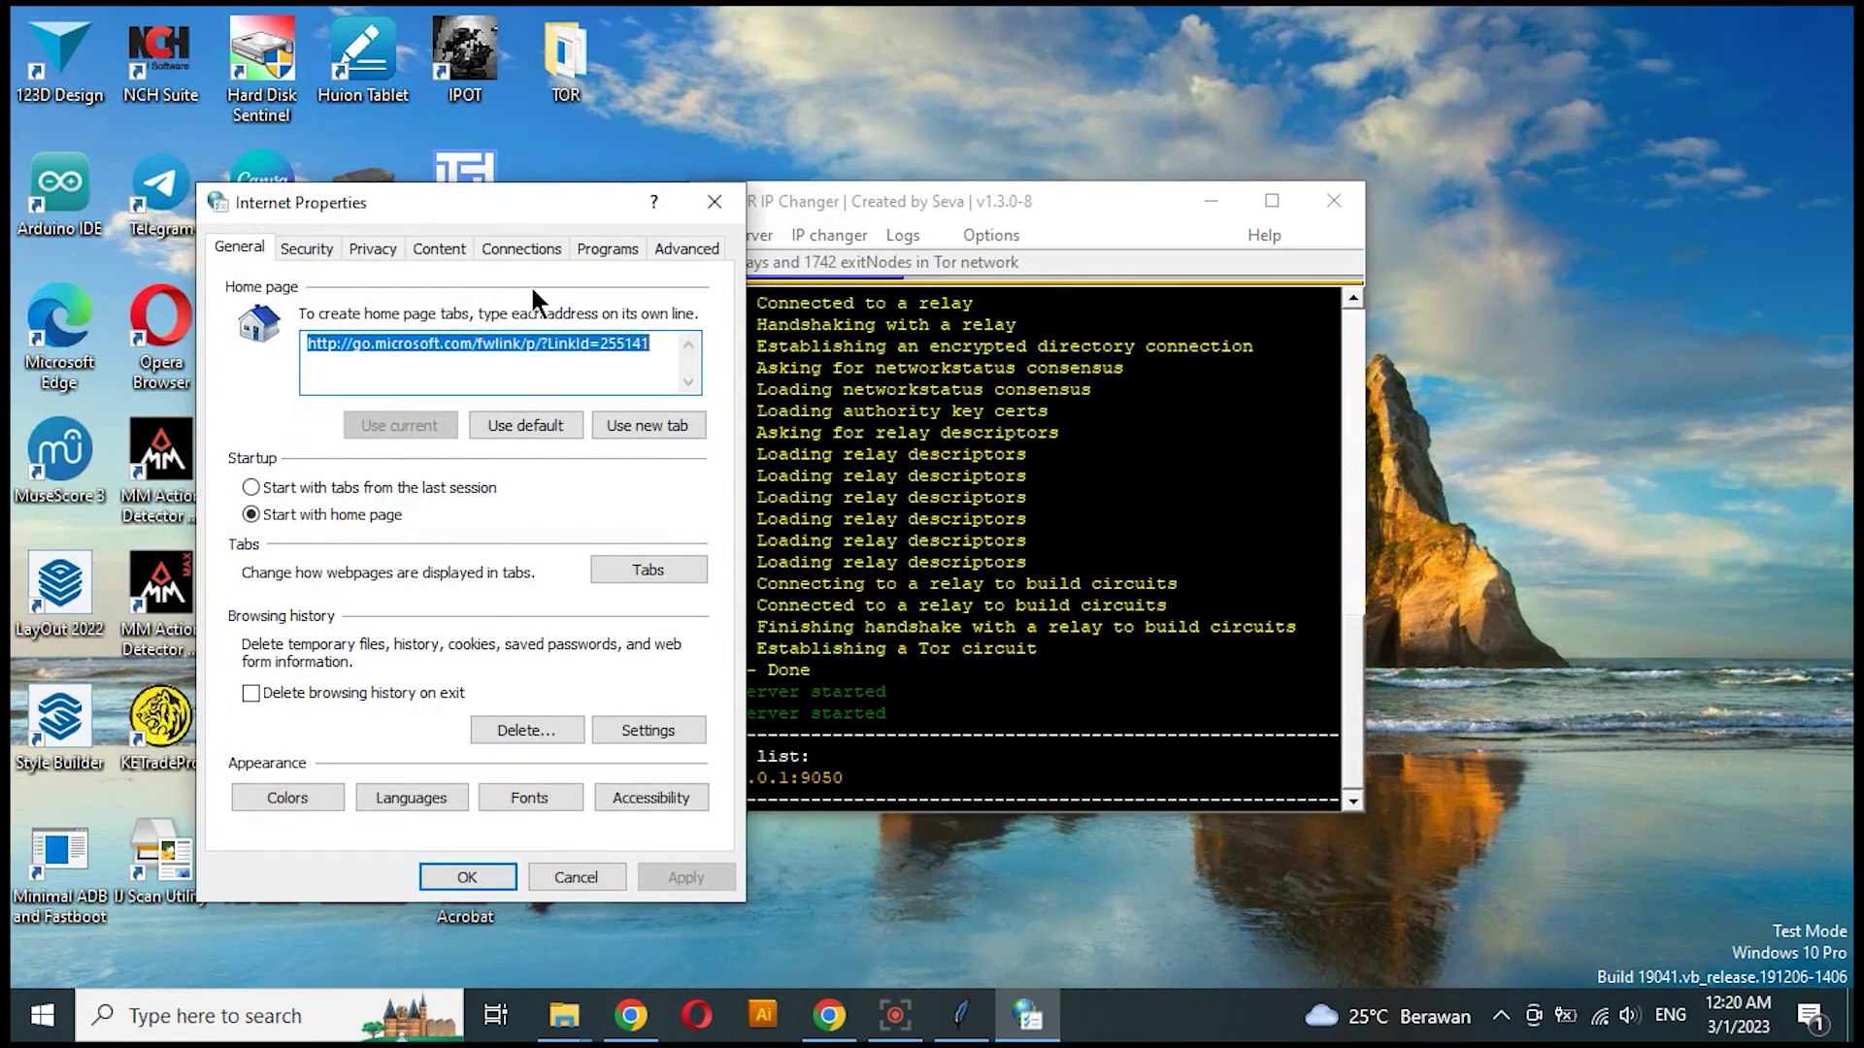
pyautogui.click(514, 254)
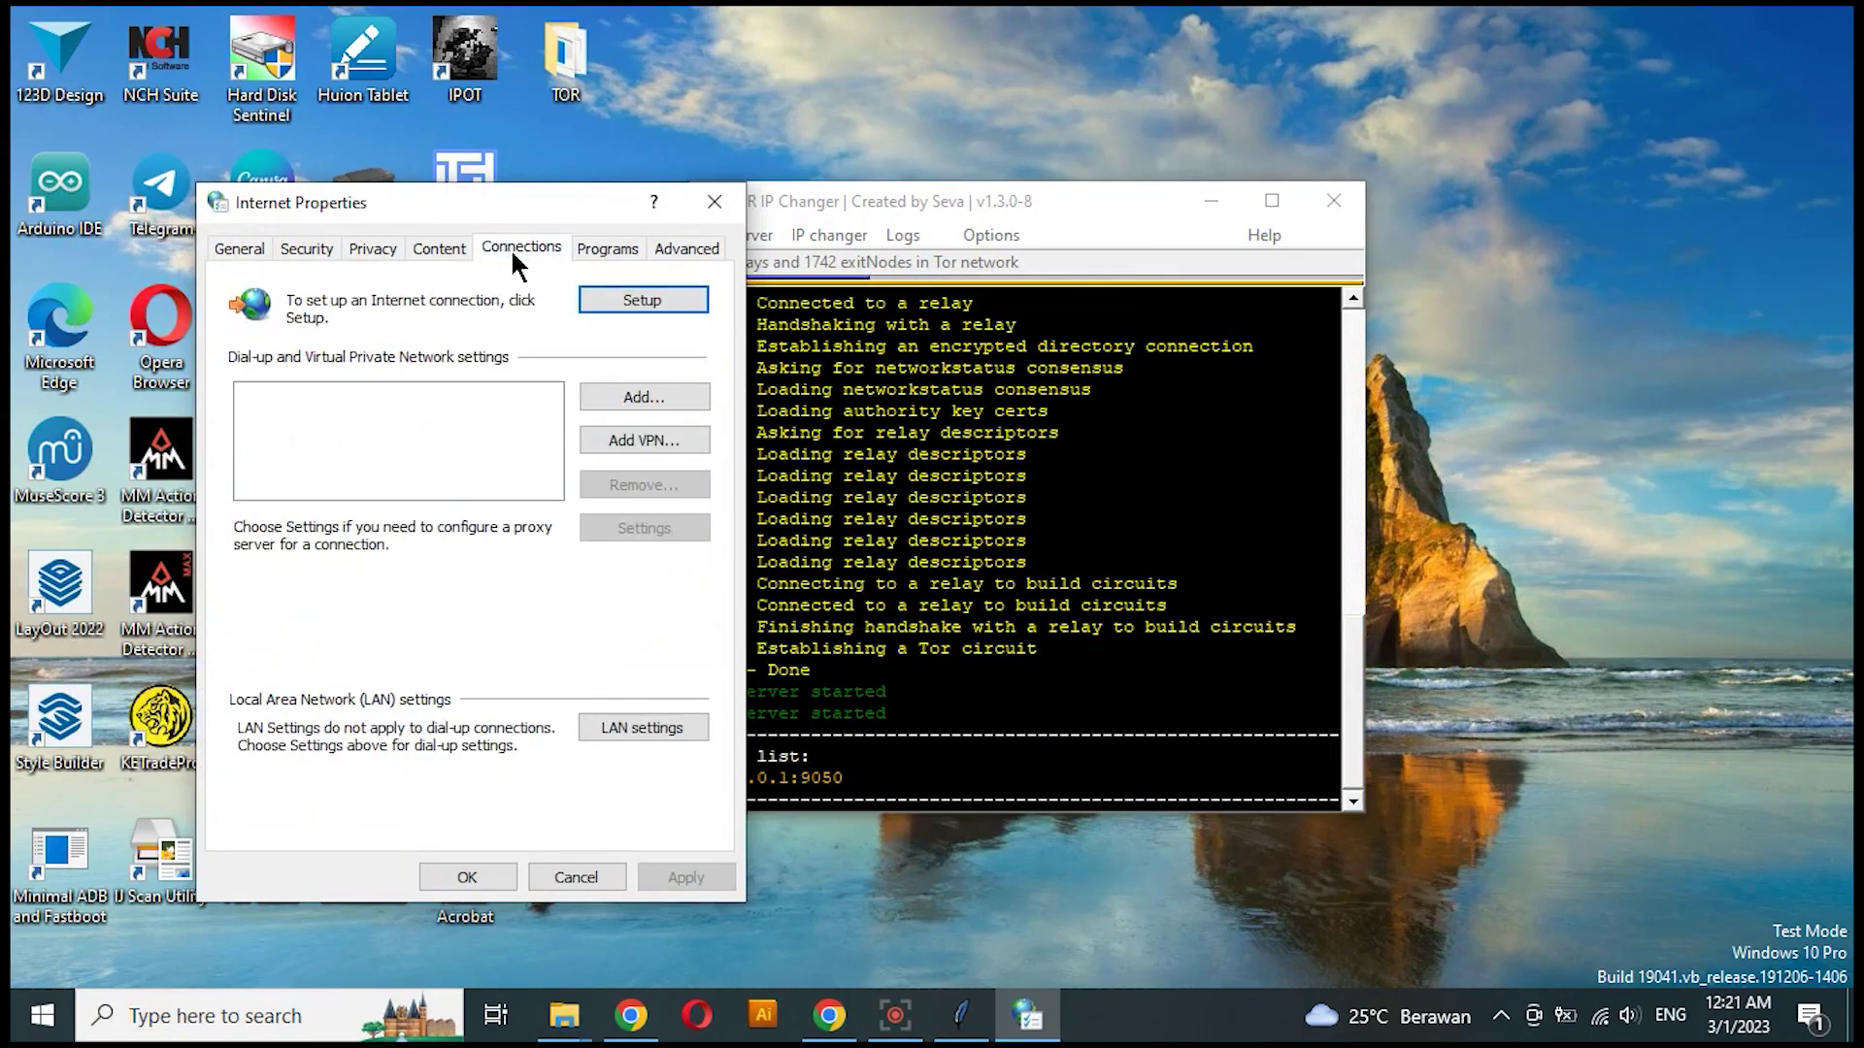
pyautogui.click(637, 726)
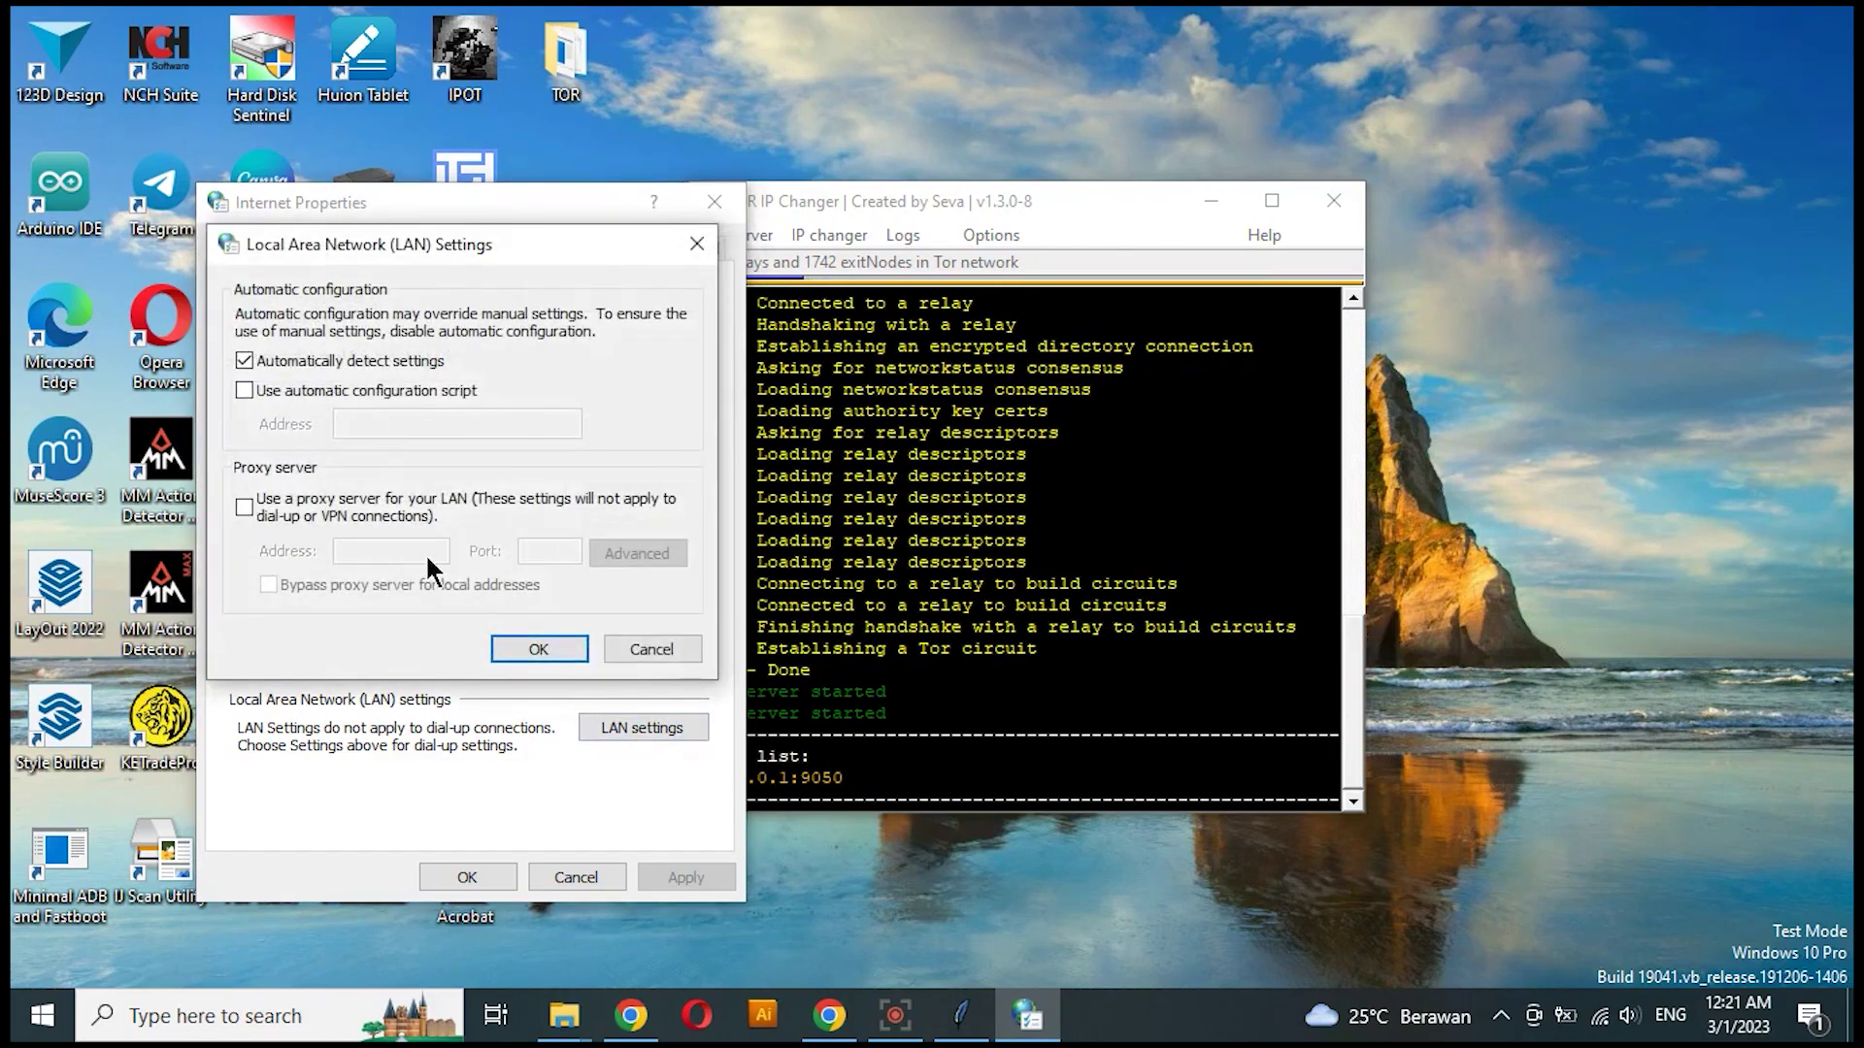
# Step: Enable the LAN proxy server with Socks 127.0.0.1 port 9050, keep the same-proxy-for-all-protocols option off, and confirm all settings
pyautogui.click(245, 507)
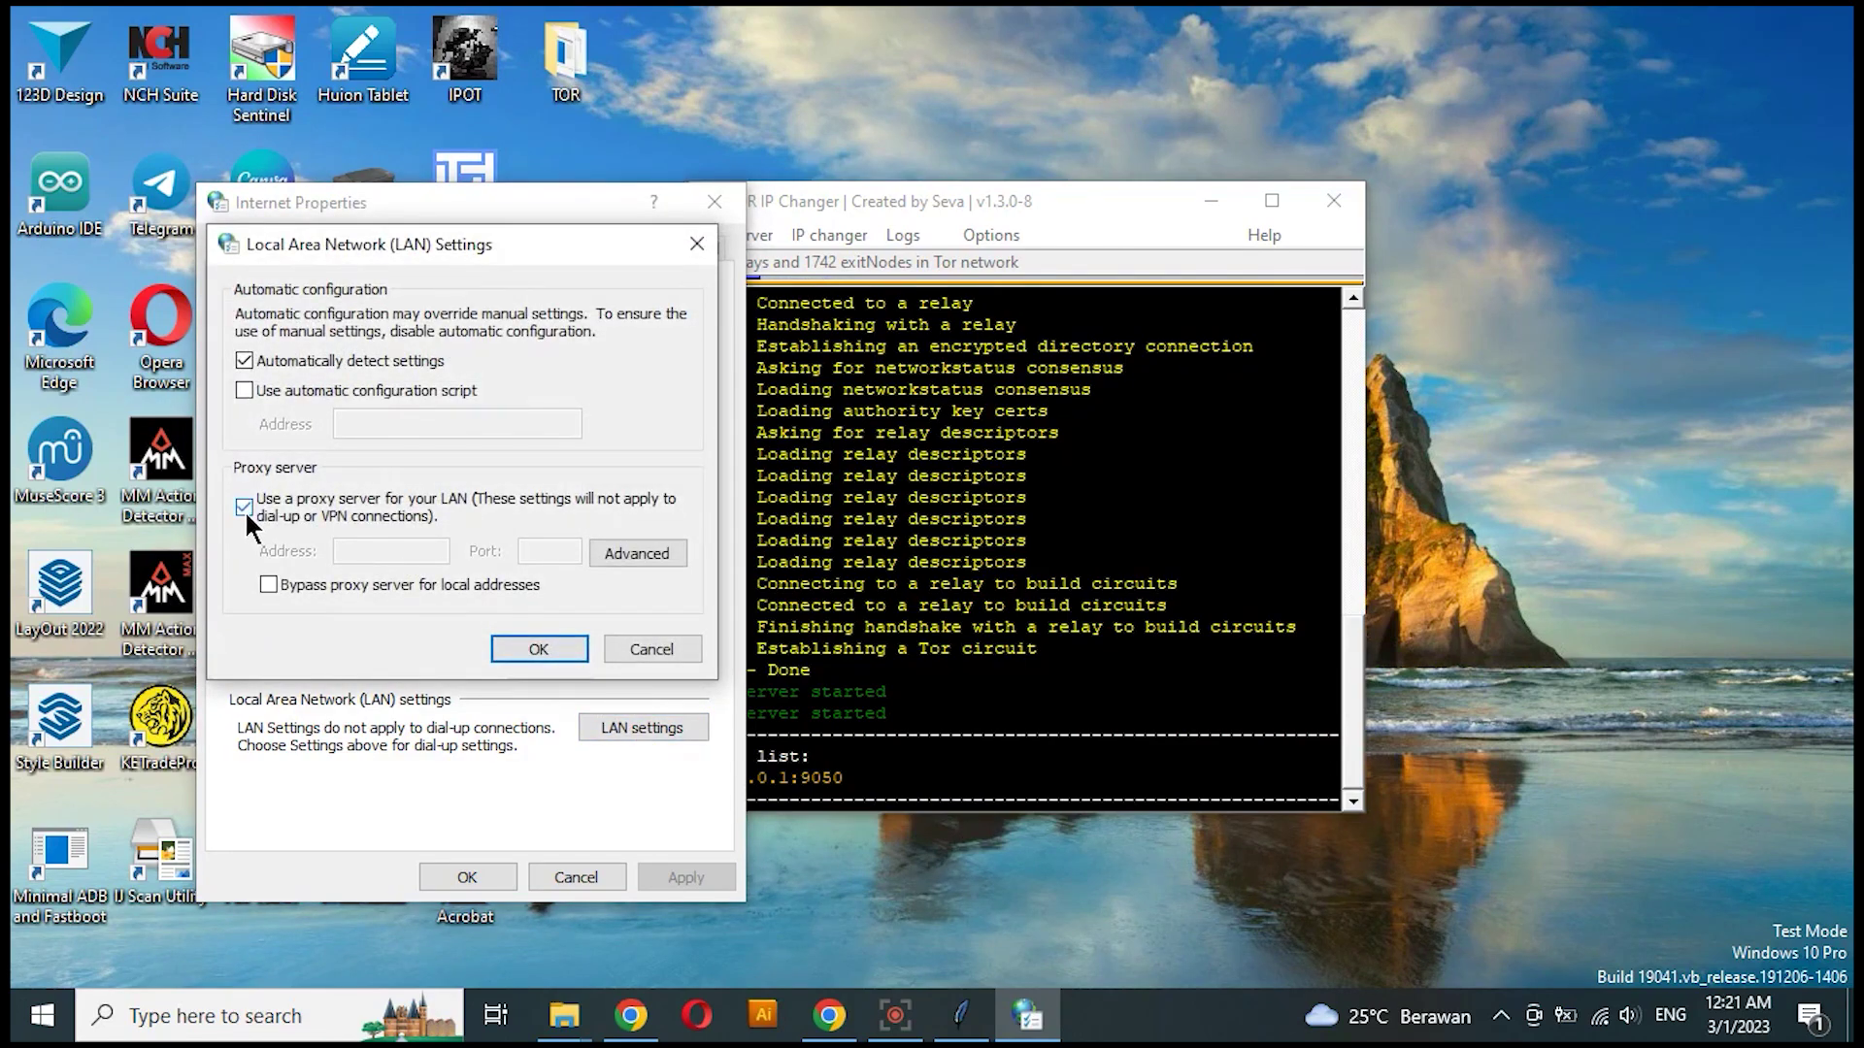
pyautogui.click(634, 556)
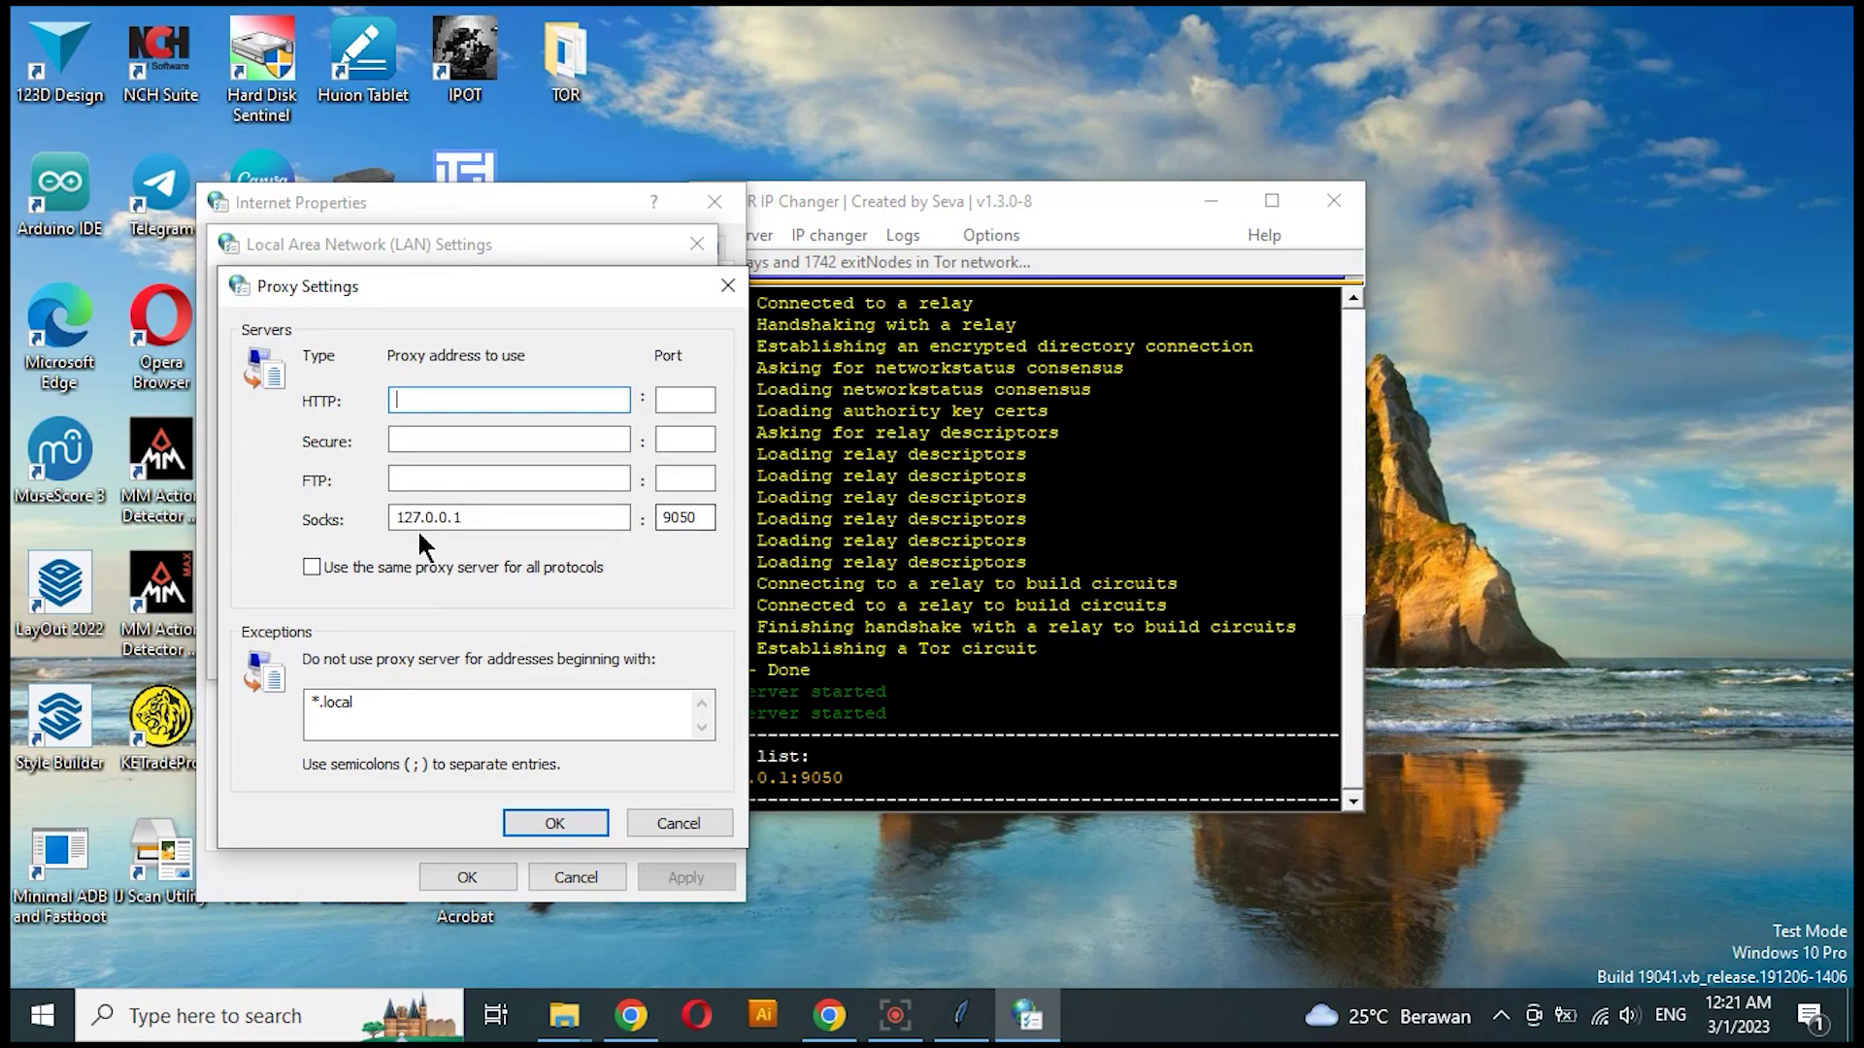
pyautogui.click(311, 567)
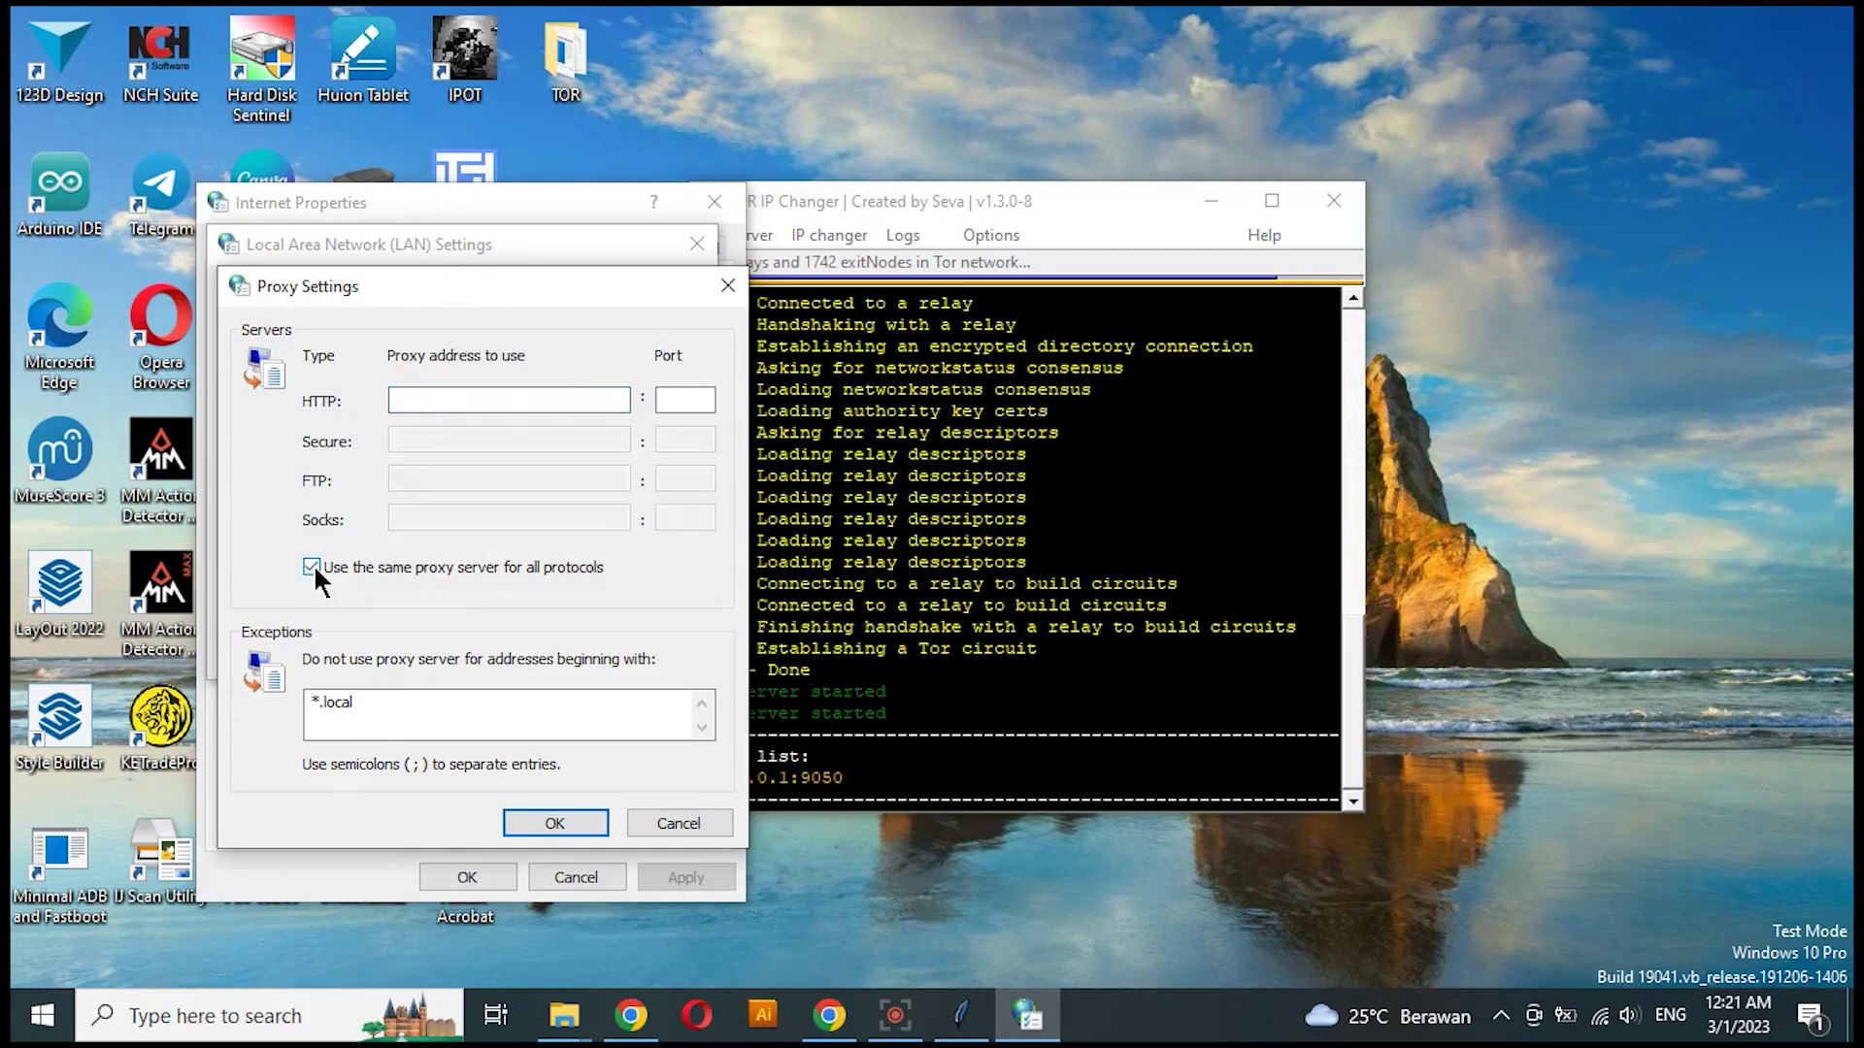
pyautogui.click(311, 567)
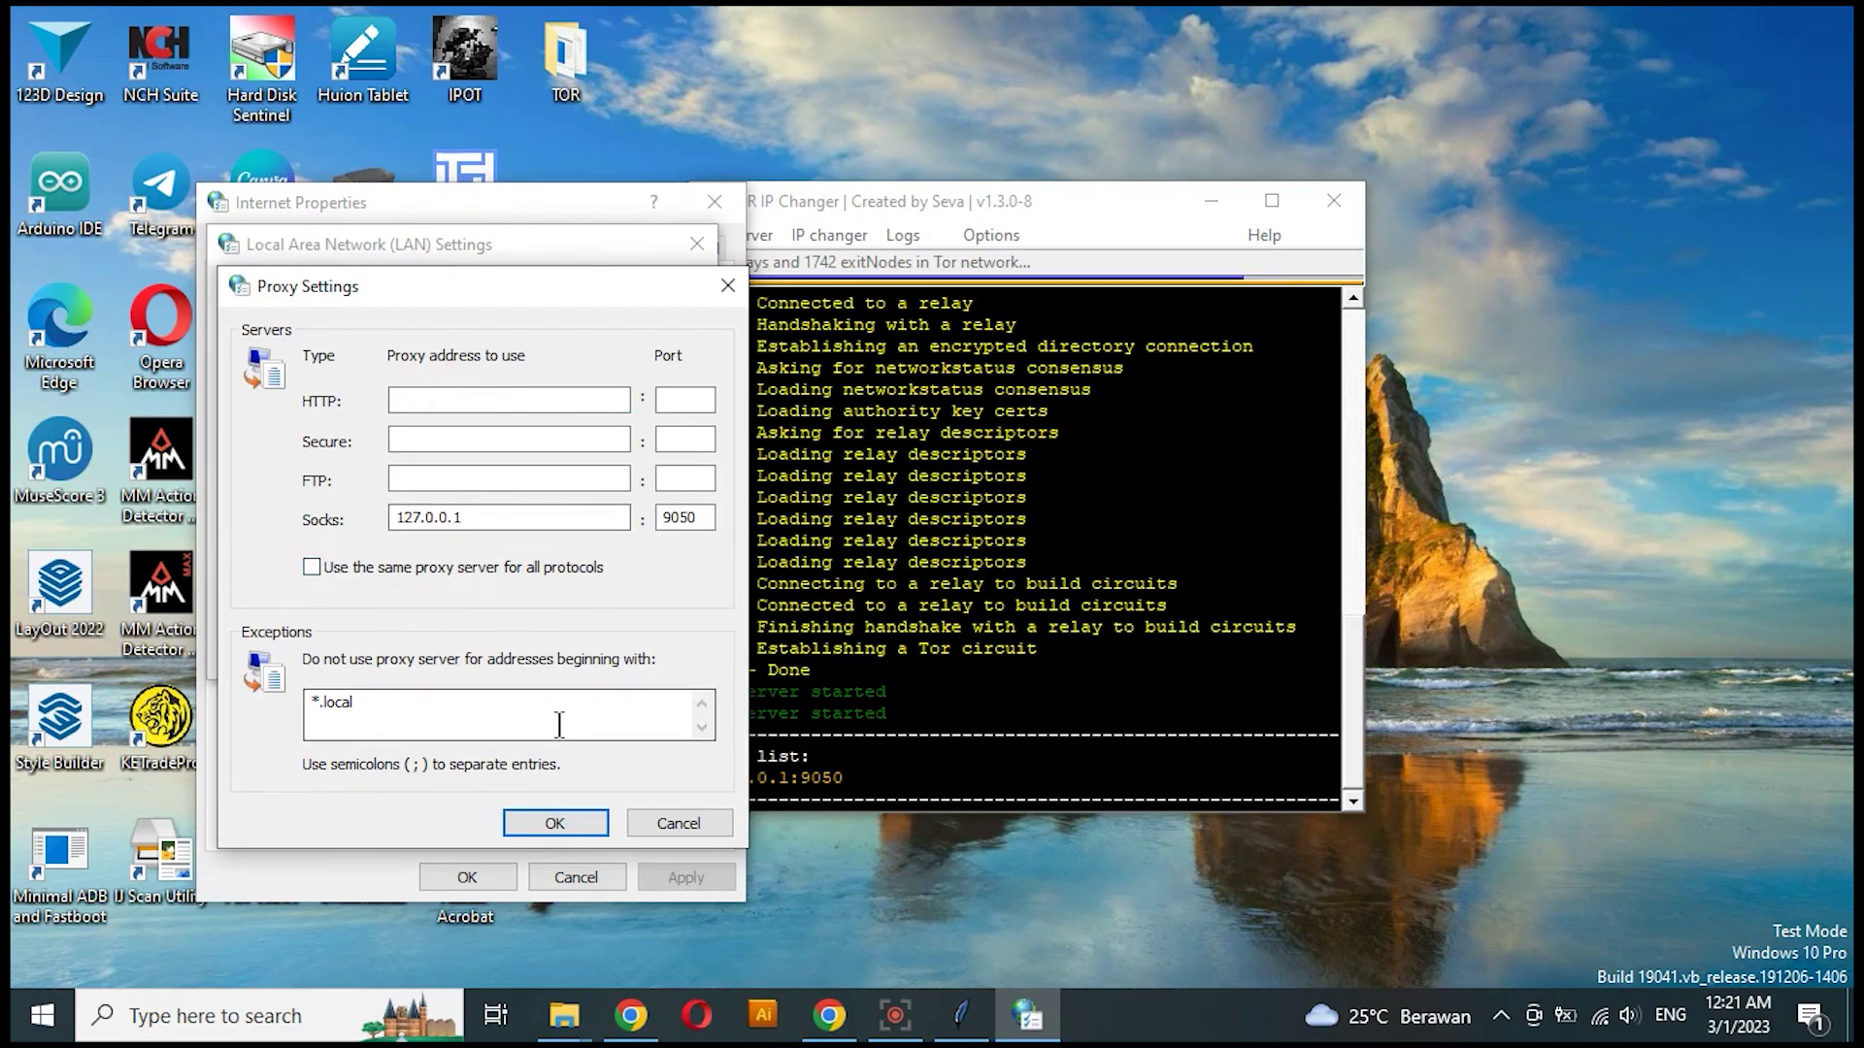
pyautogui.click(550, 827)
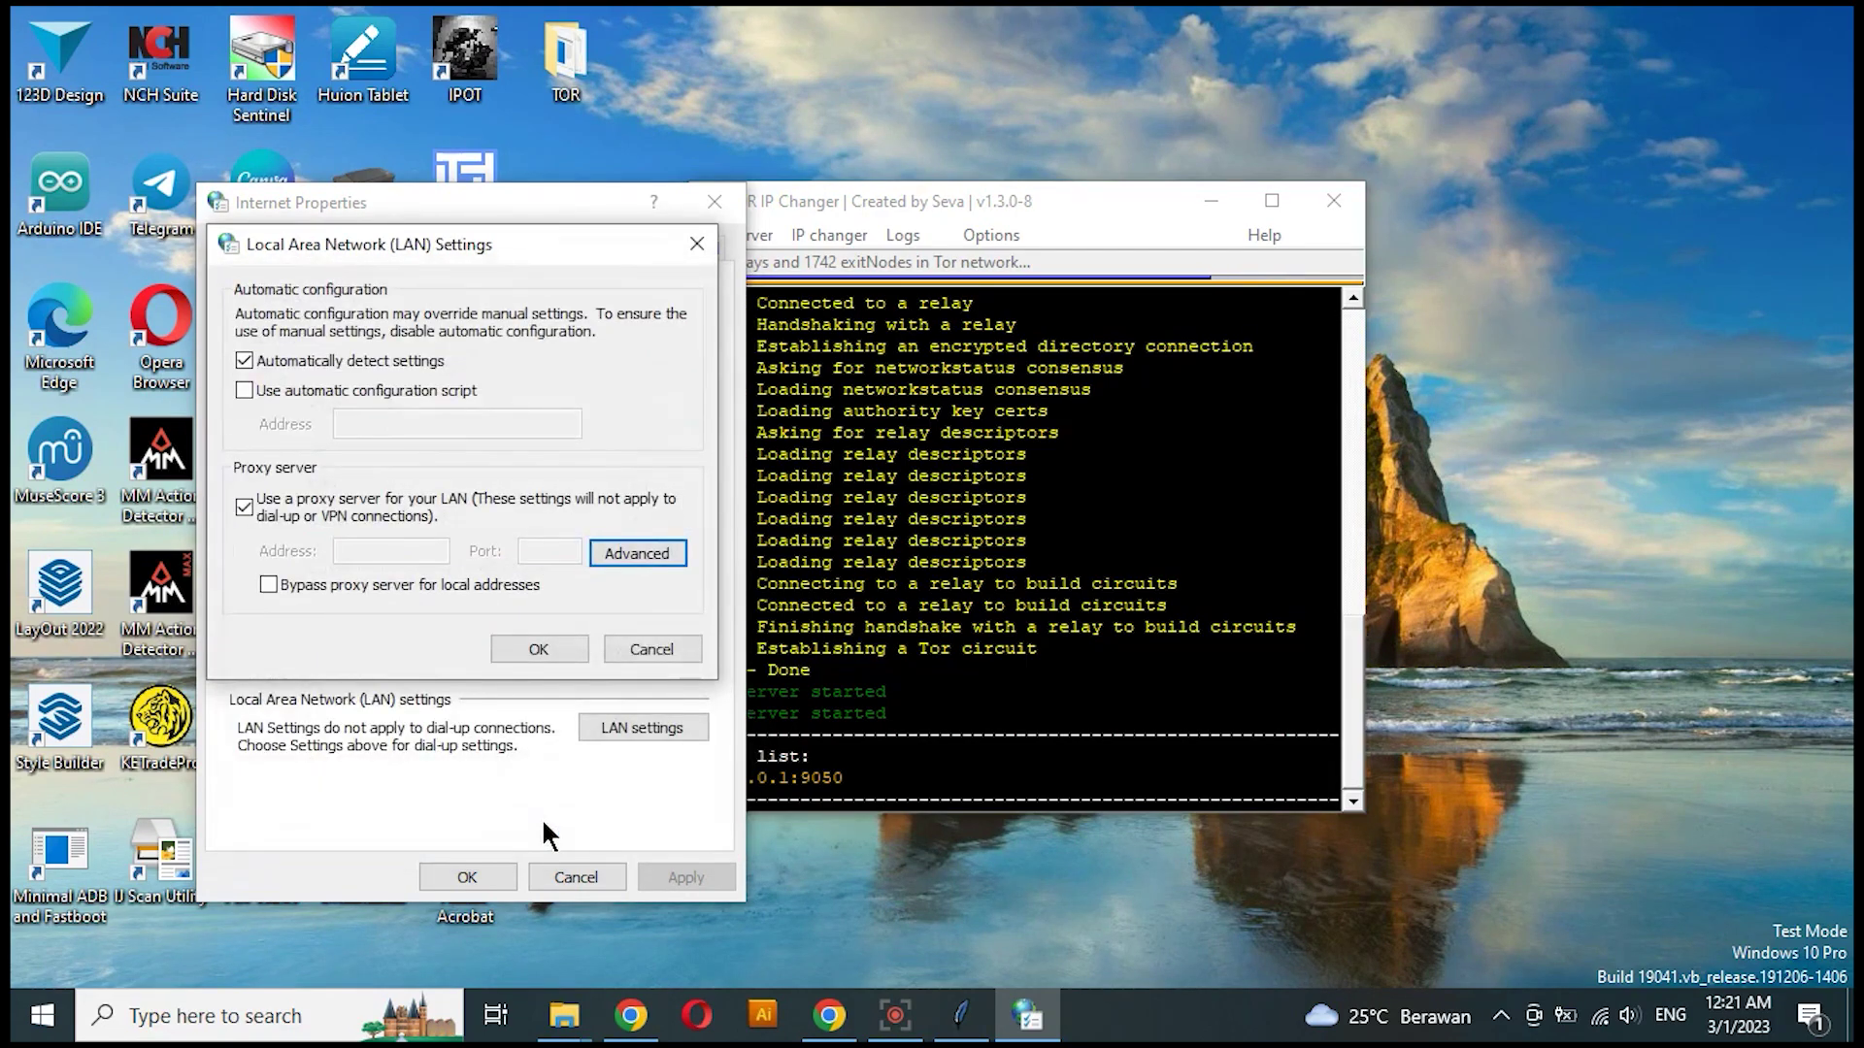
pyautogui.click(532, 652)
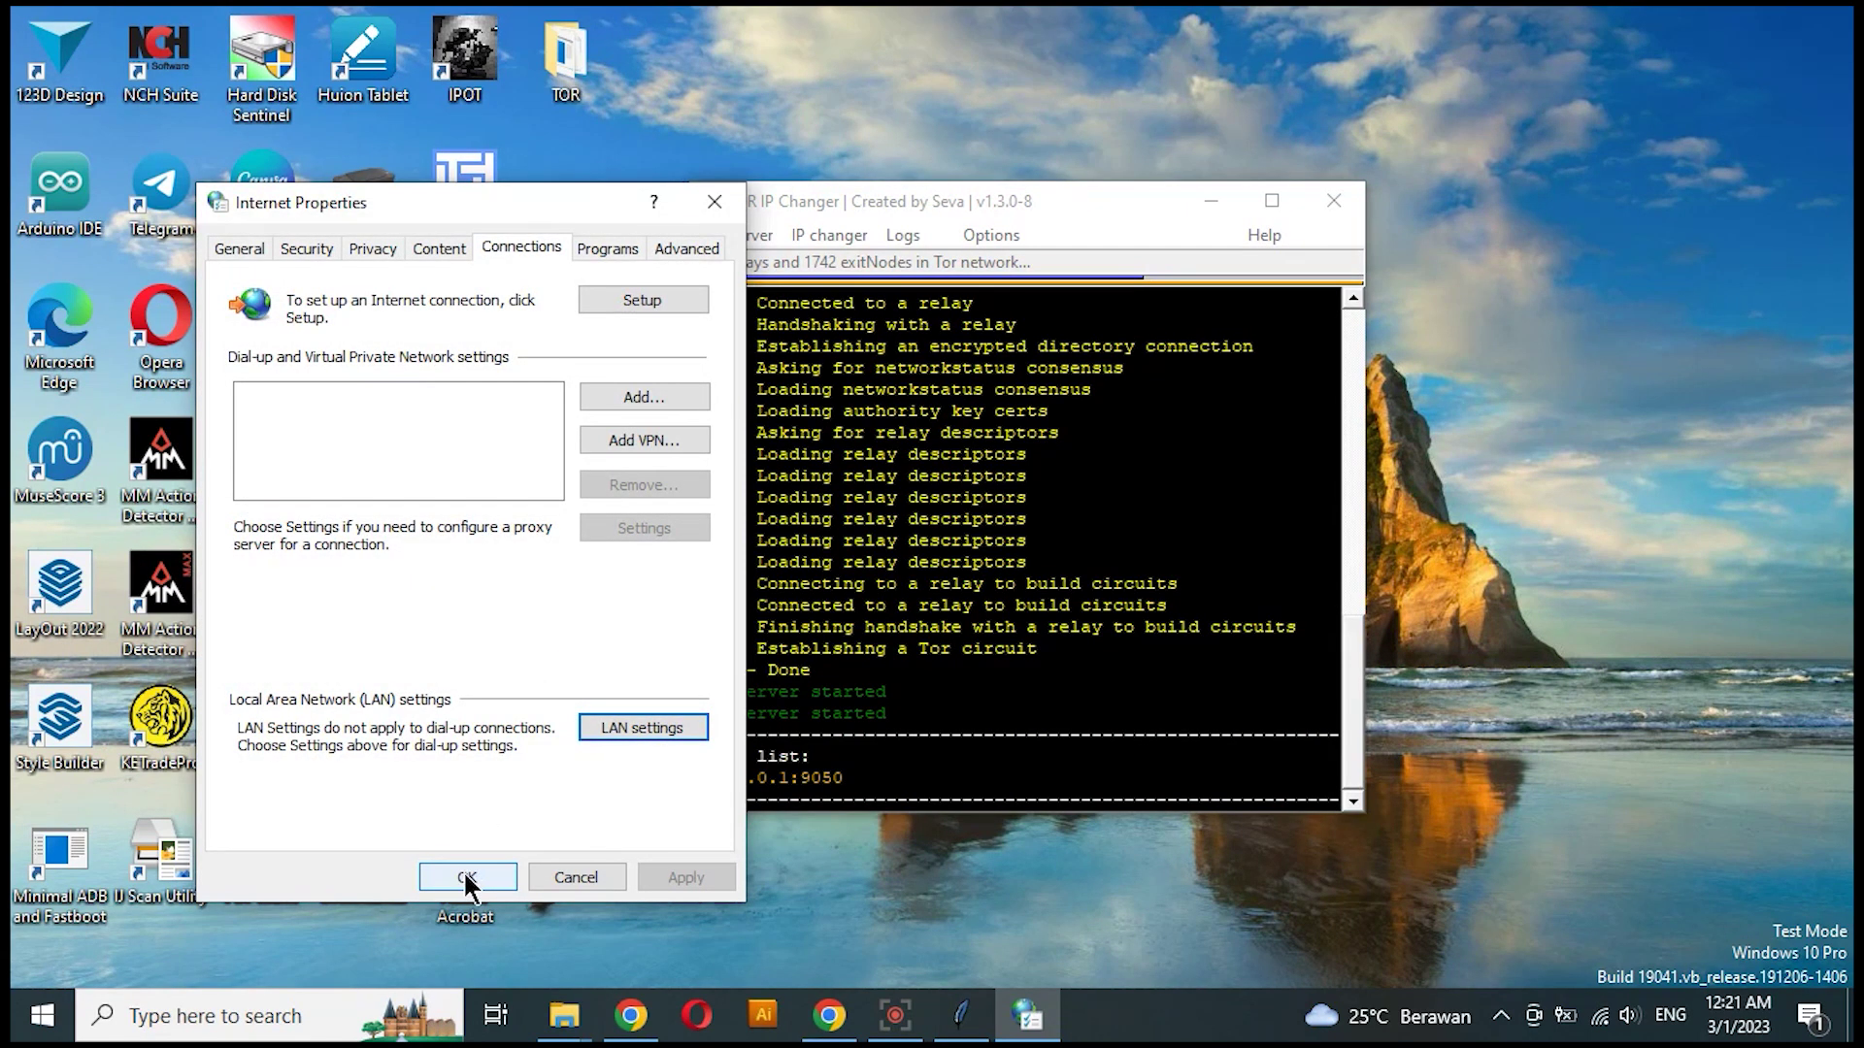
pyautogui.click(463, 869)
# Step: Switch to Chrome, reload whatismyipaddress.com and check the IP address, ISP and location it reports through the proxy
pyautogui.click(842, 1018)
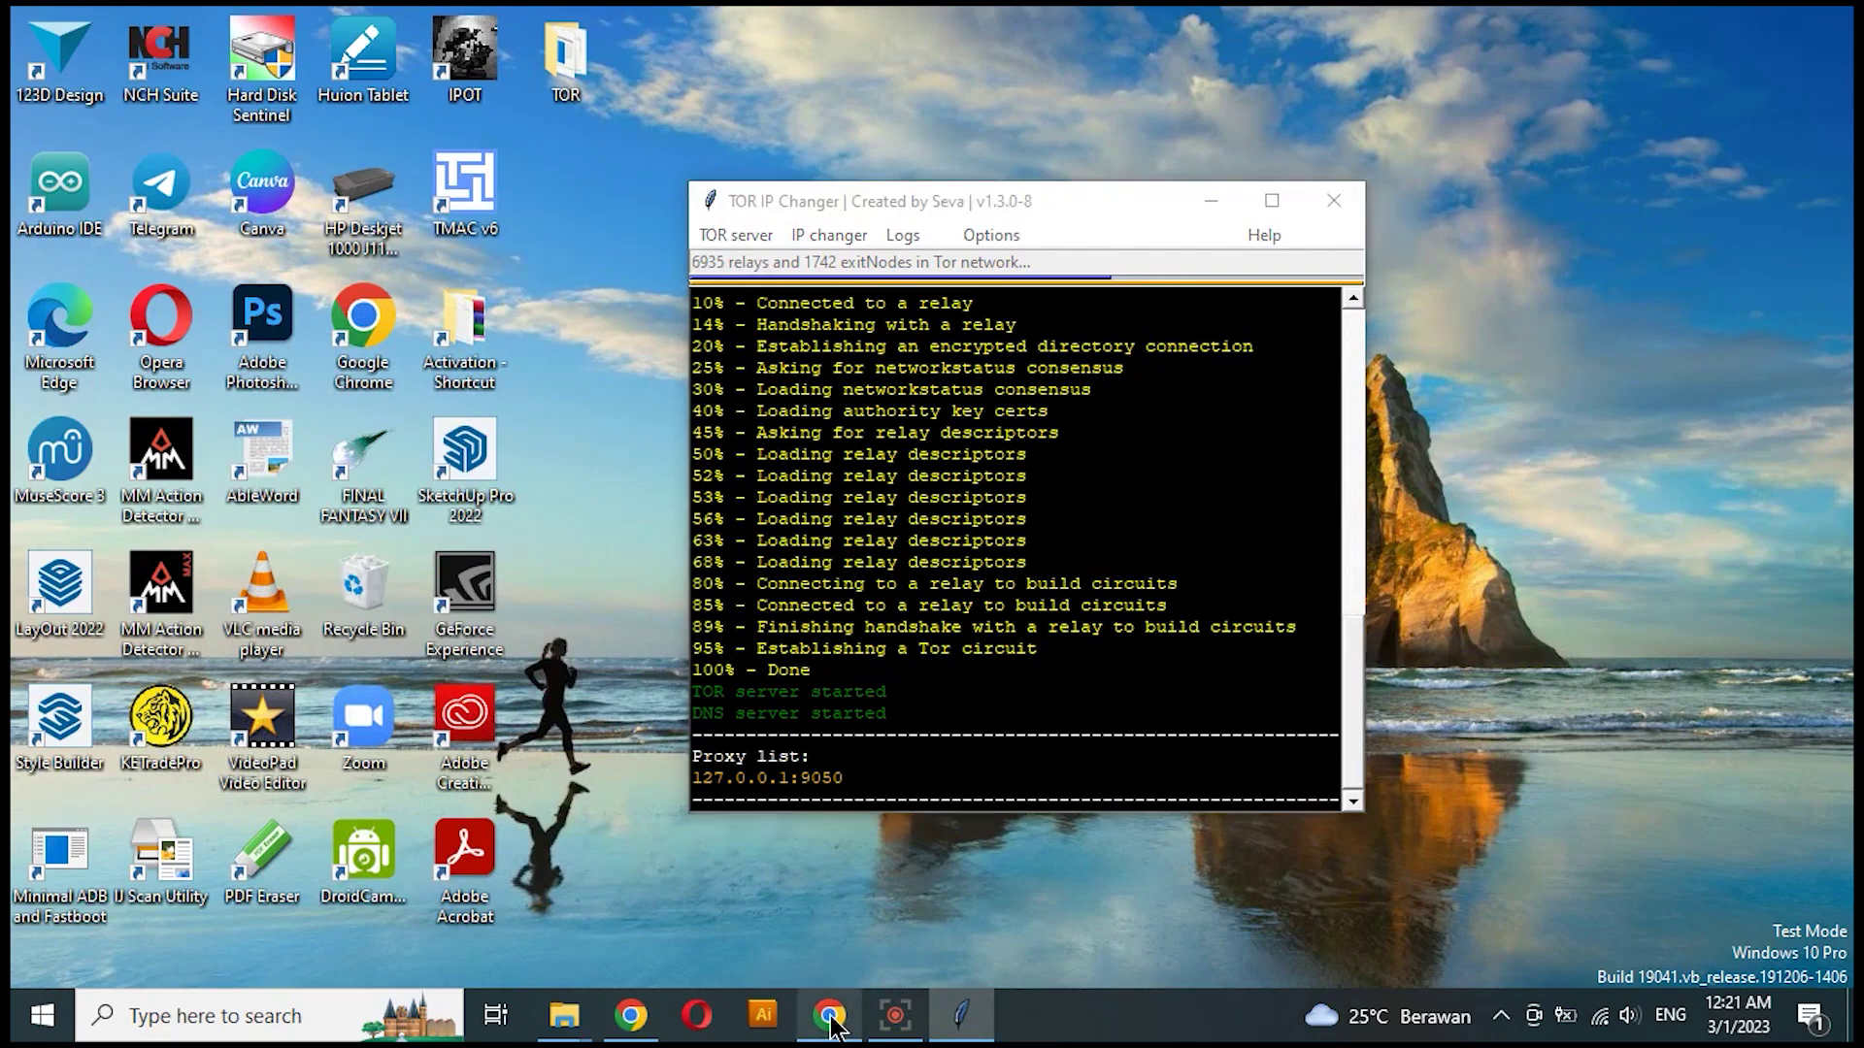
pyautogui.click(425, 78)
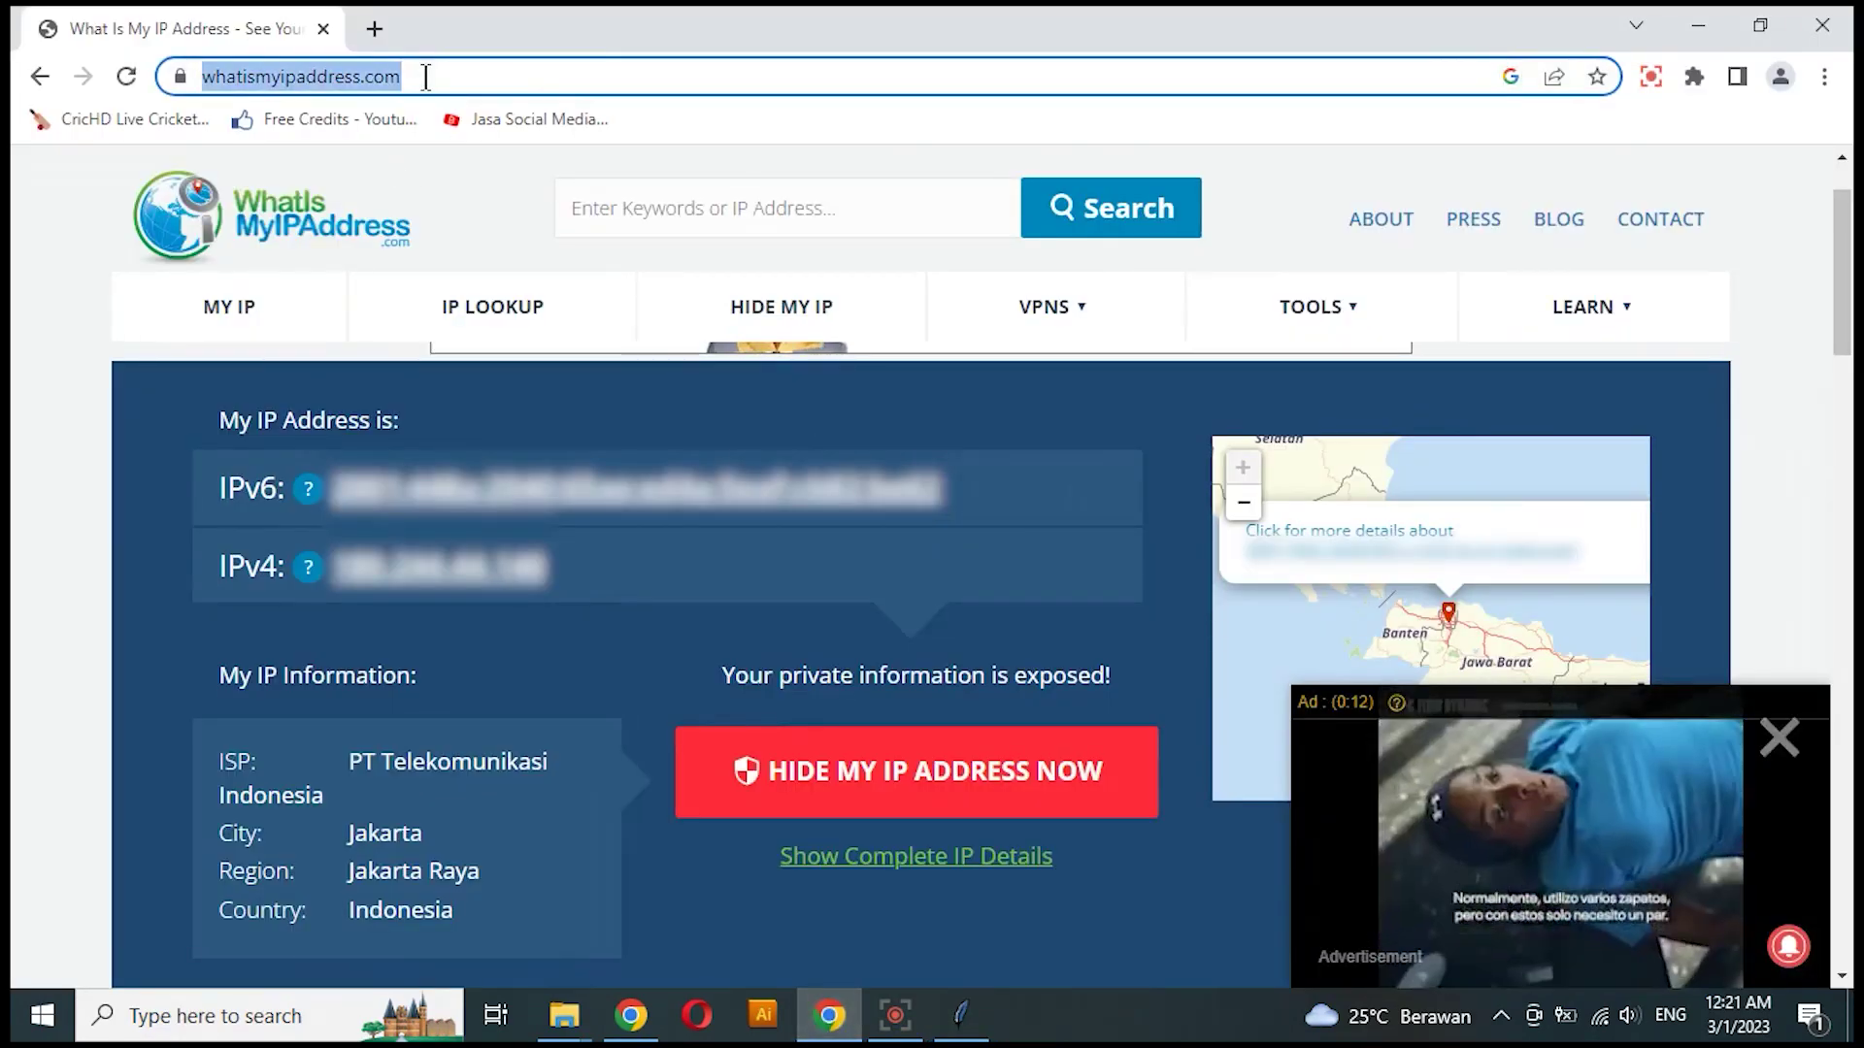
pyautogui.press('Return')
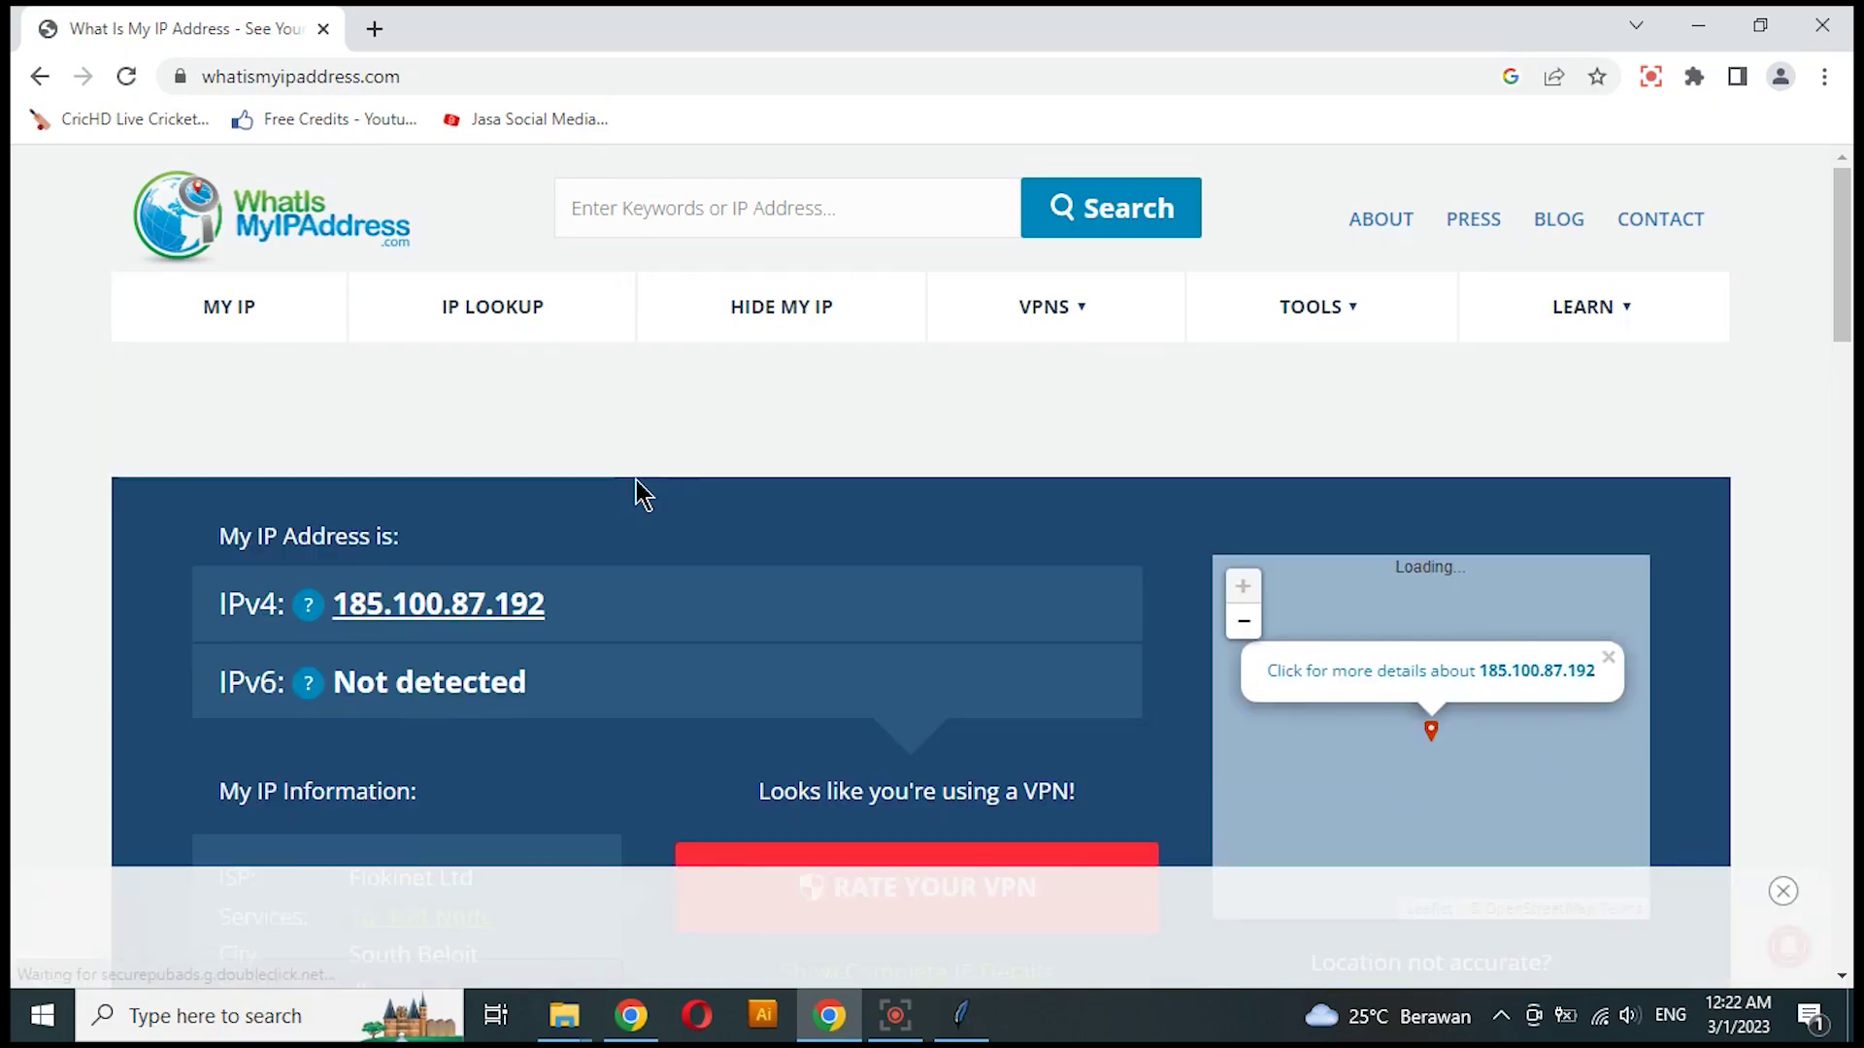
pyautogui.scroll(-3, 345, 709)
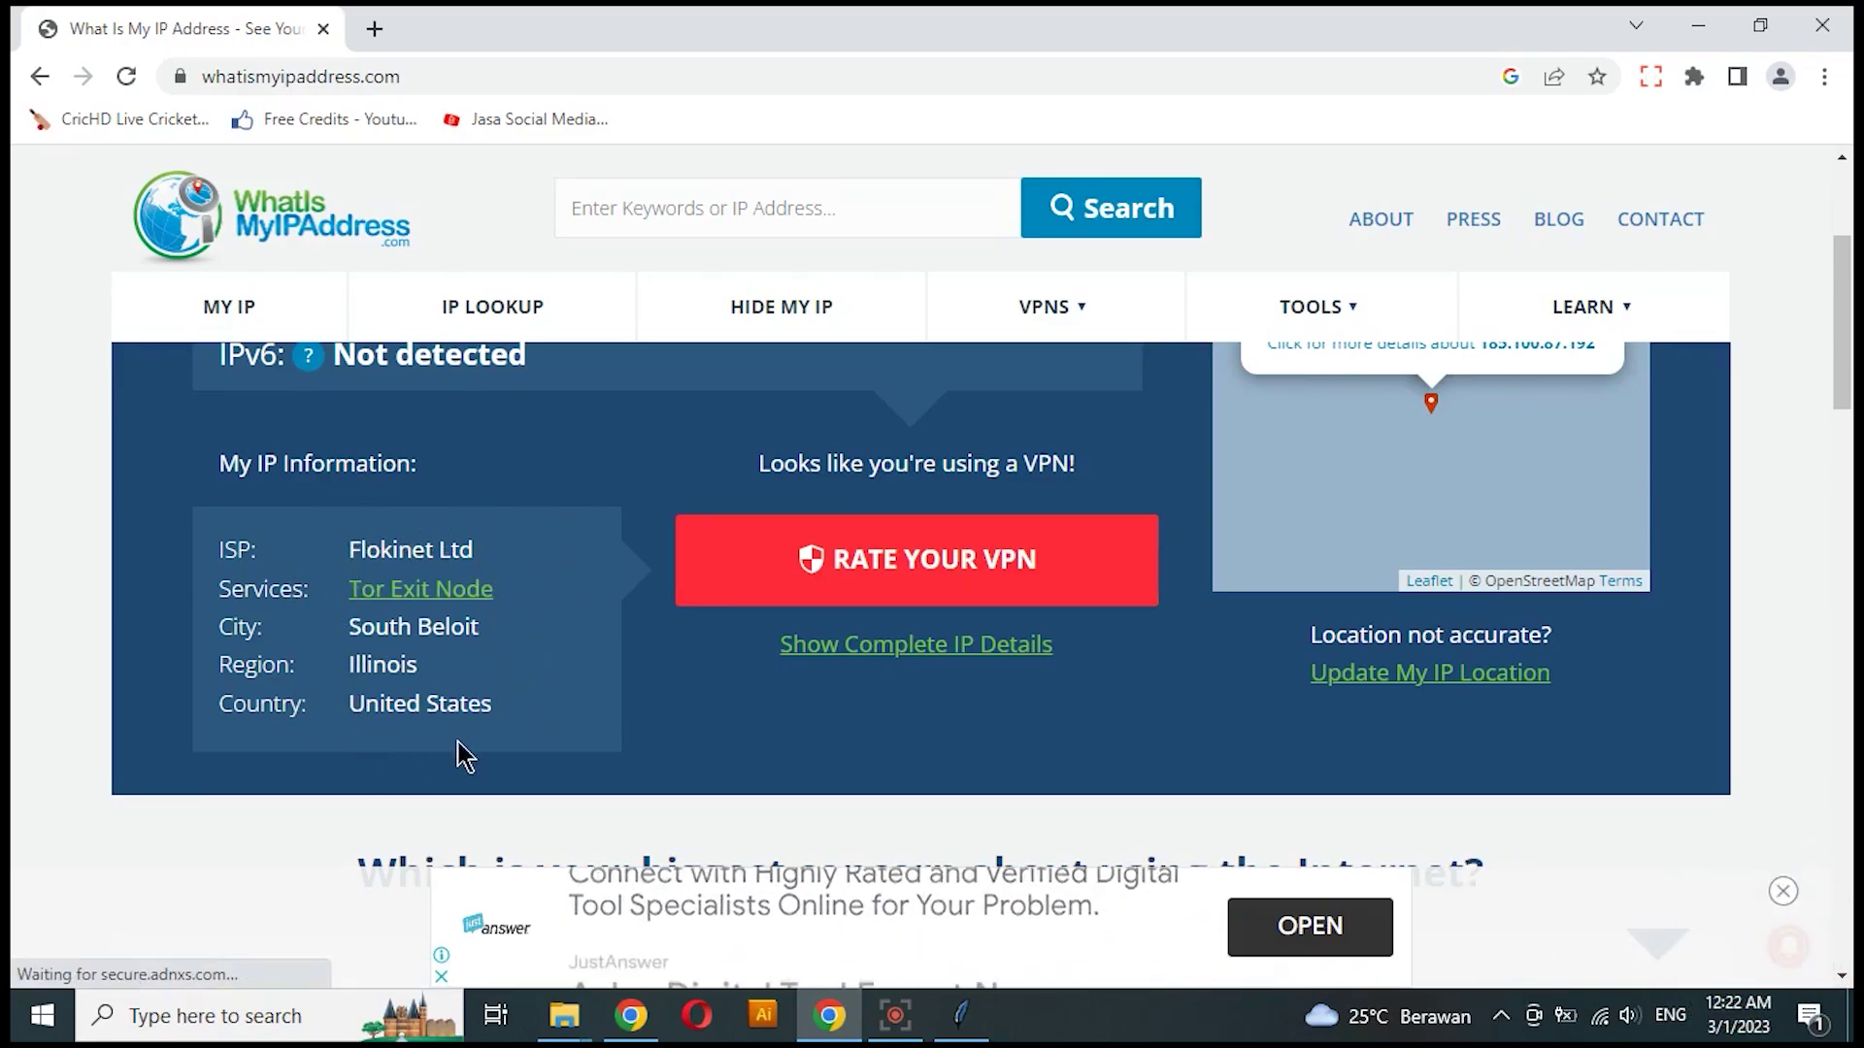
# Step: Open google.com in a new browser tab and search for cnn
pyautogui.click(374, 29)
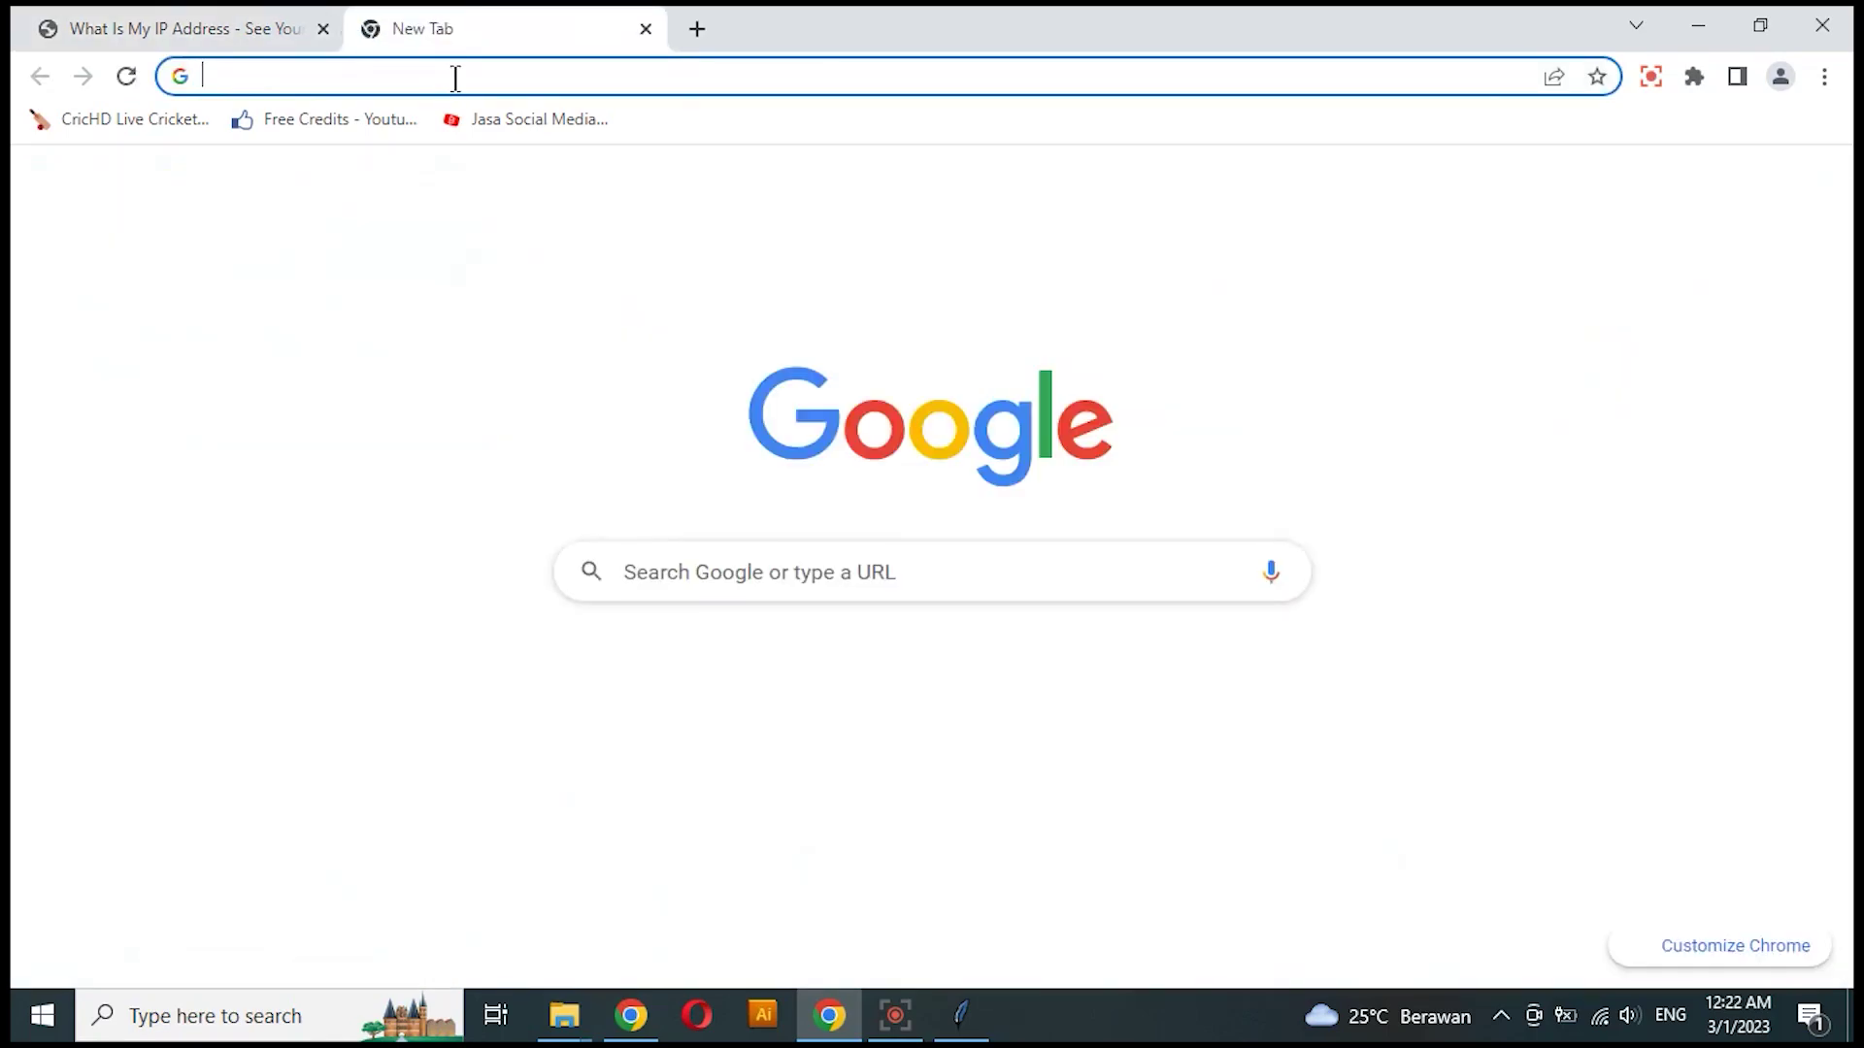
pyautogui.write('google.com')
pyautogui.press('Return')
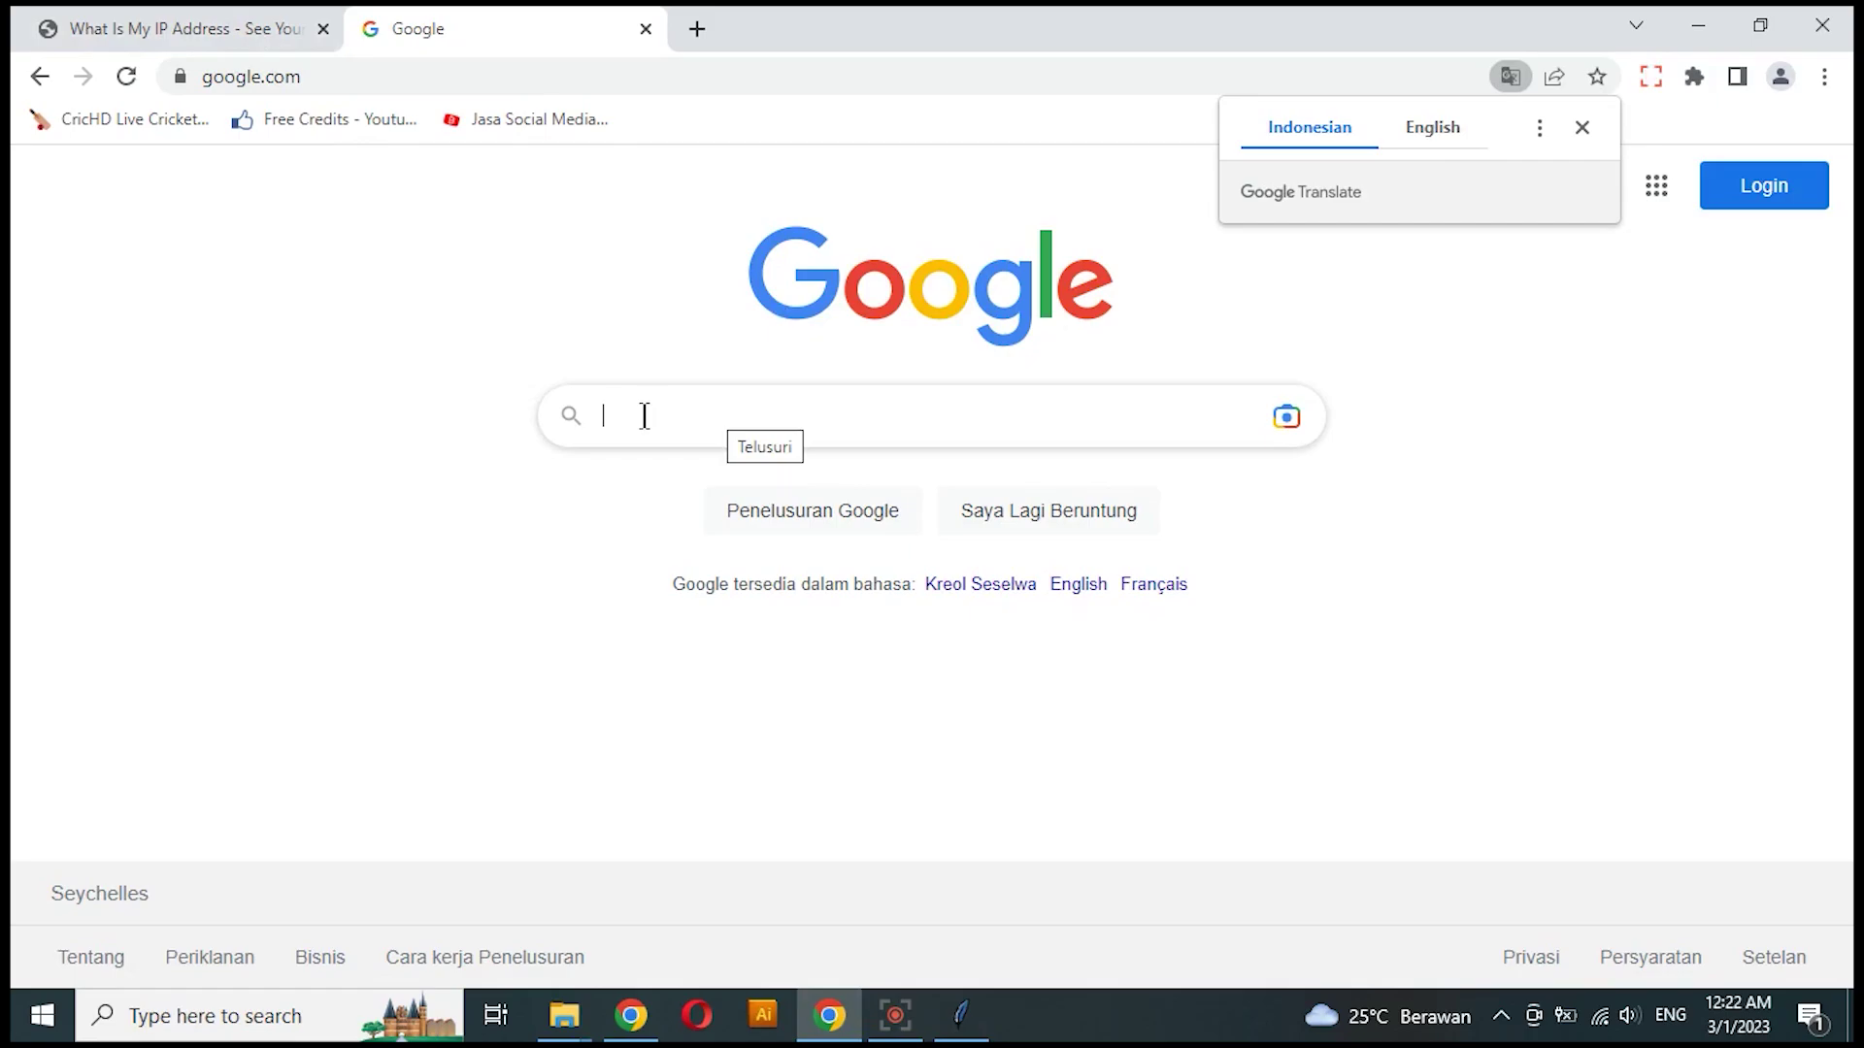
pyautogui.write('cnn')
pyautogui.press('Return')
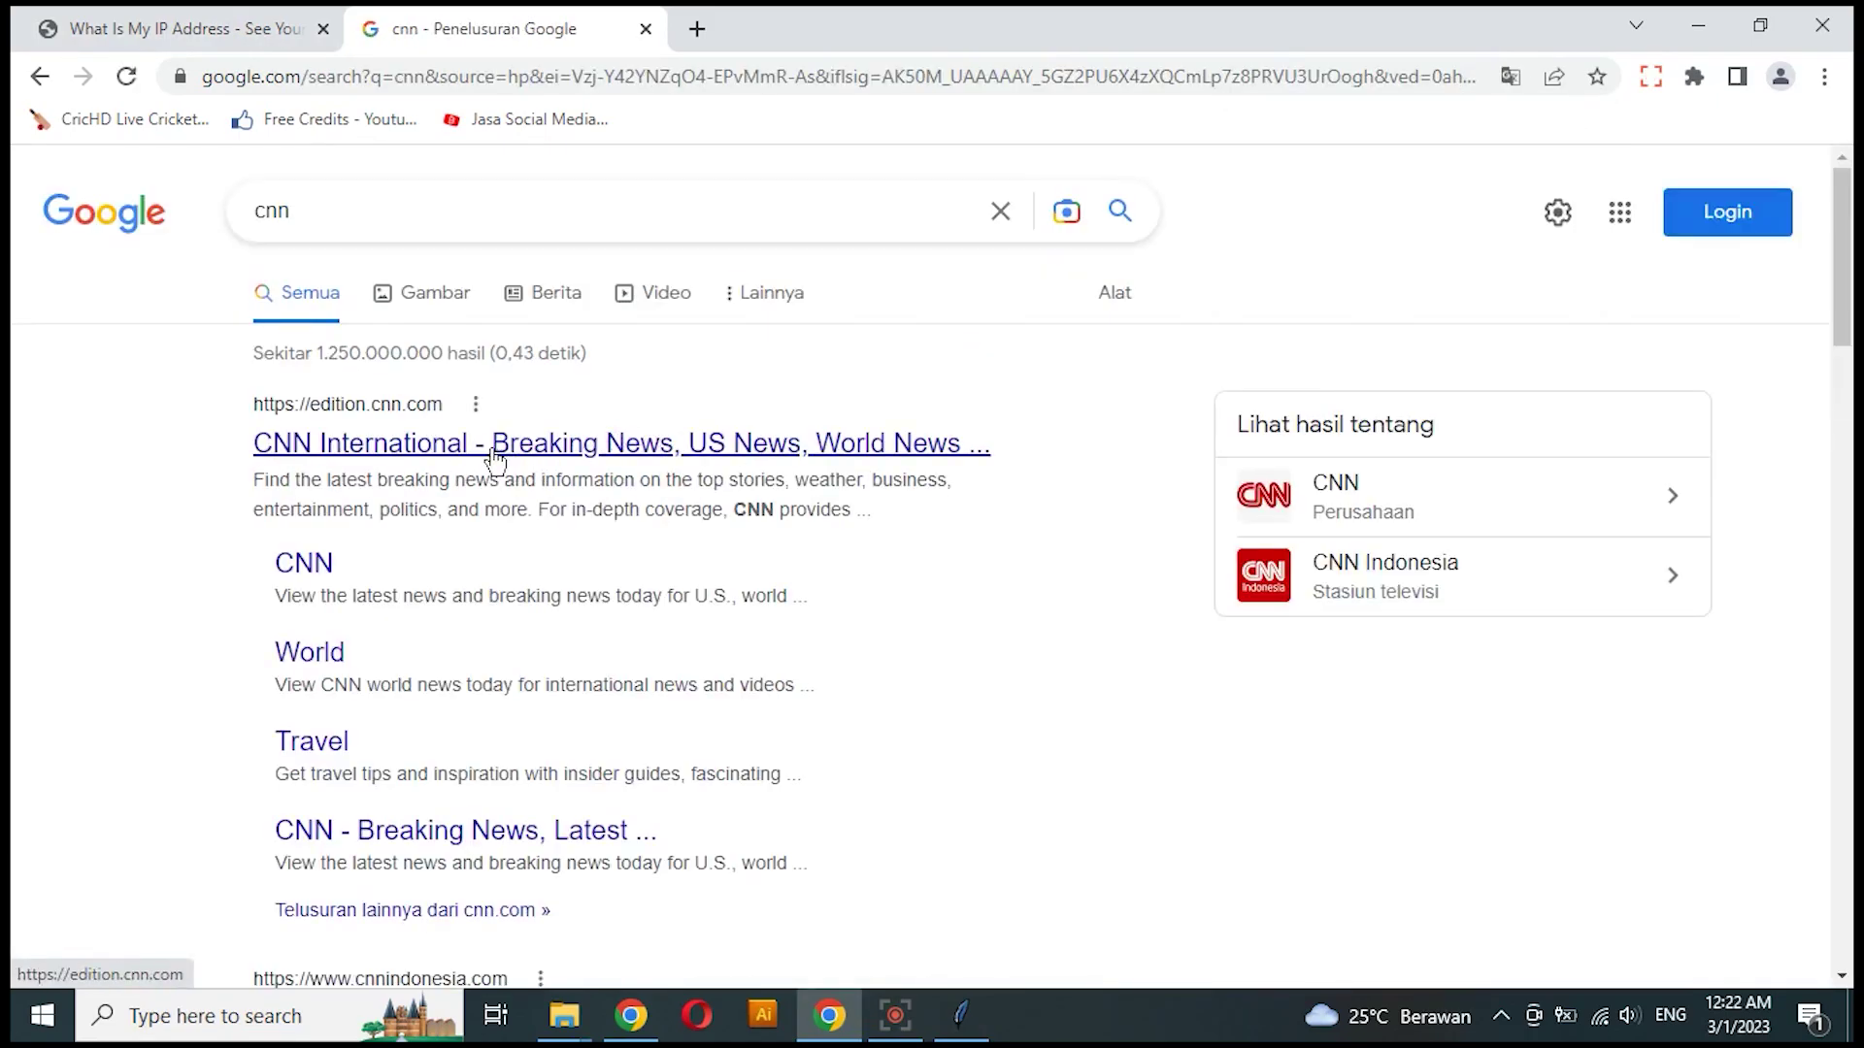
# Step: Return to TOR IP Changer and set its IP change interval to every 20 seconds in the settings, saving them
pyautogui.click(189, 29)
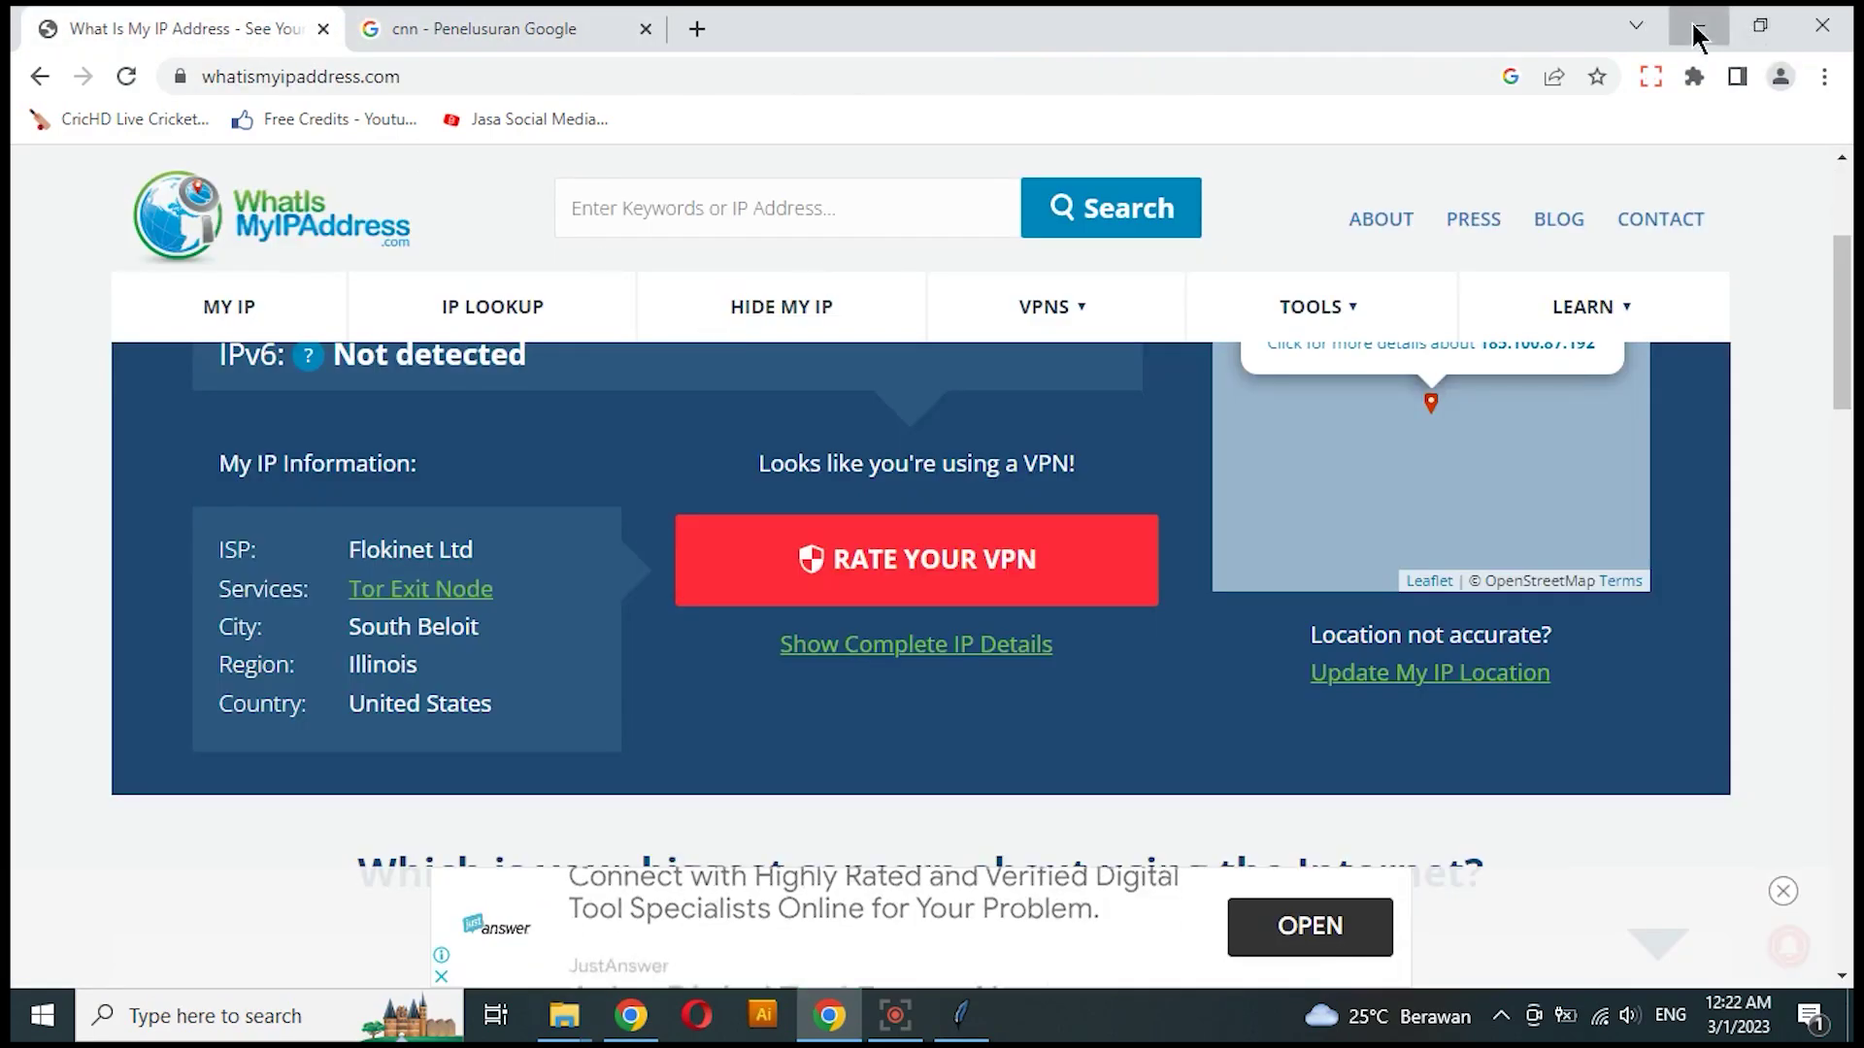
pyautogui.click(1698, 29)
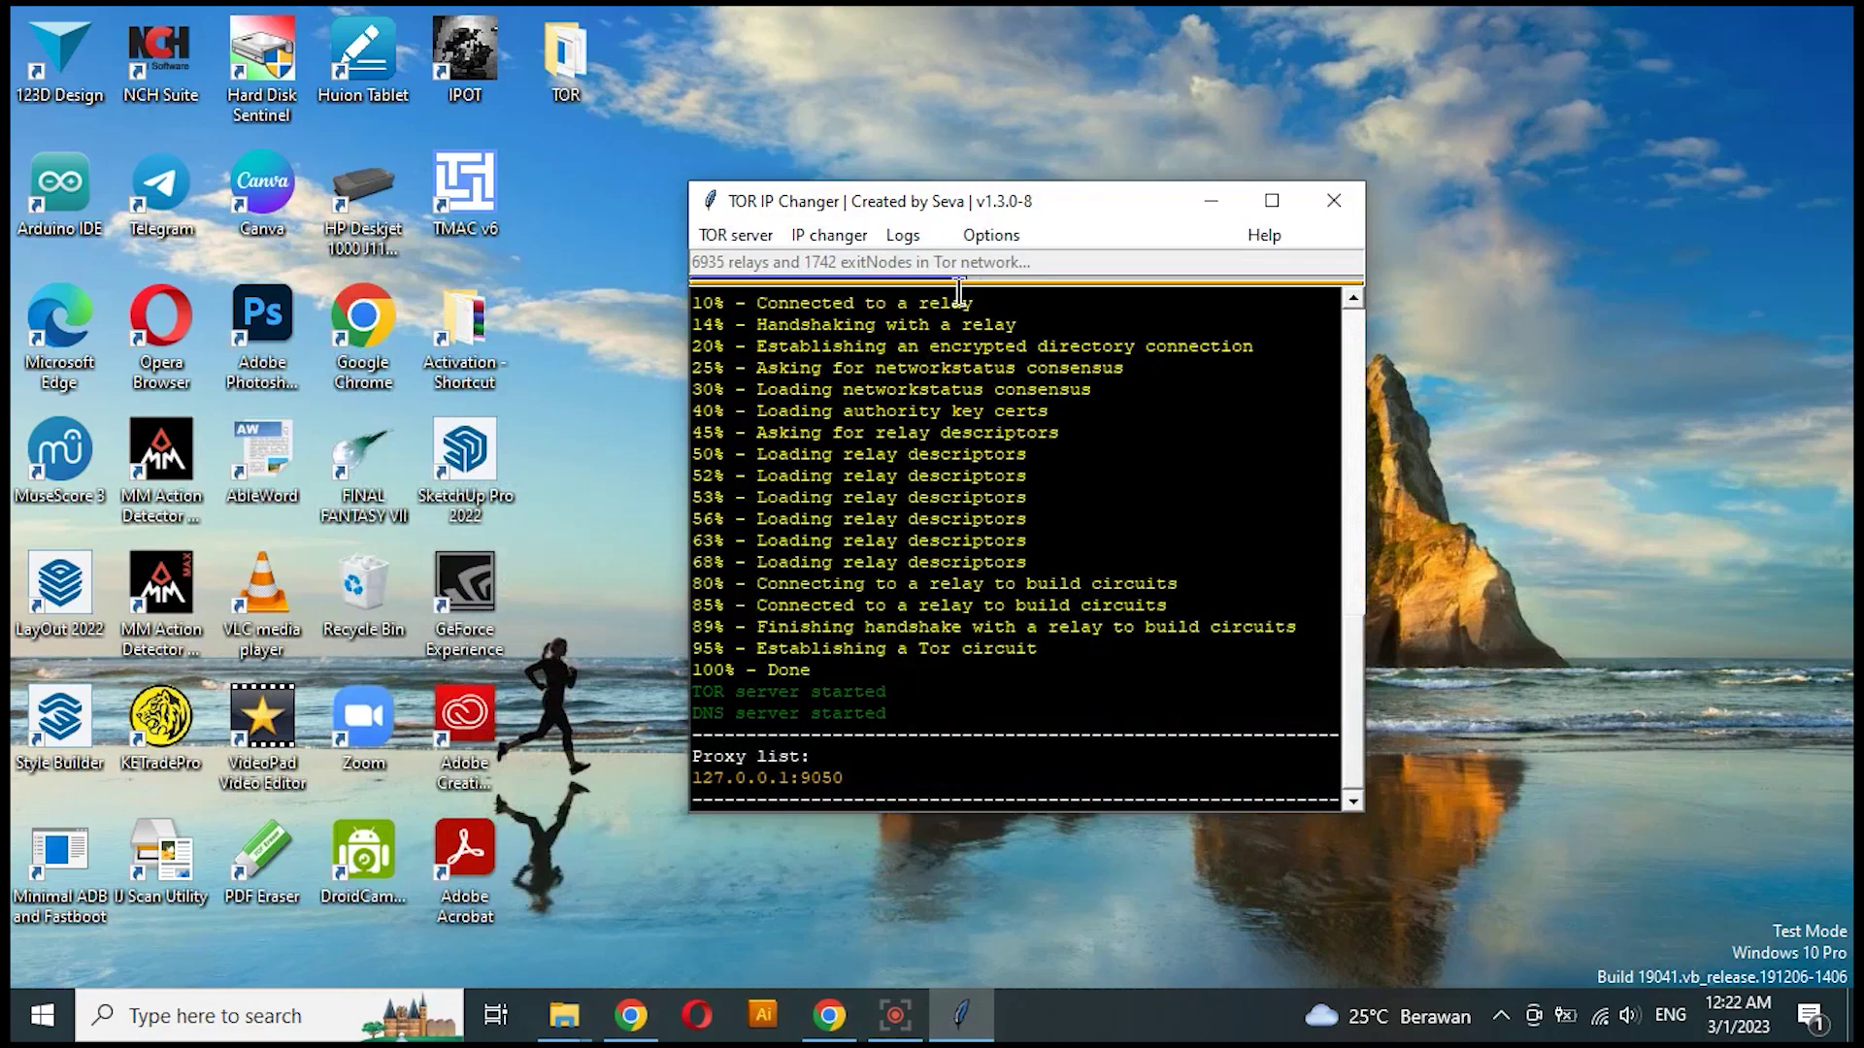
pyautogui.click(993, 227)
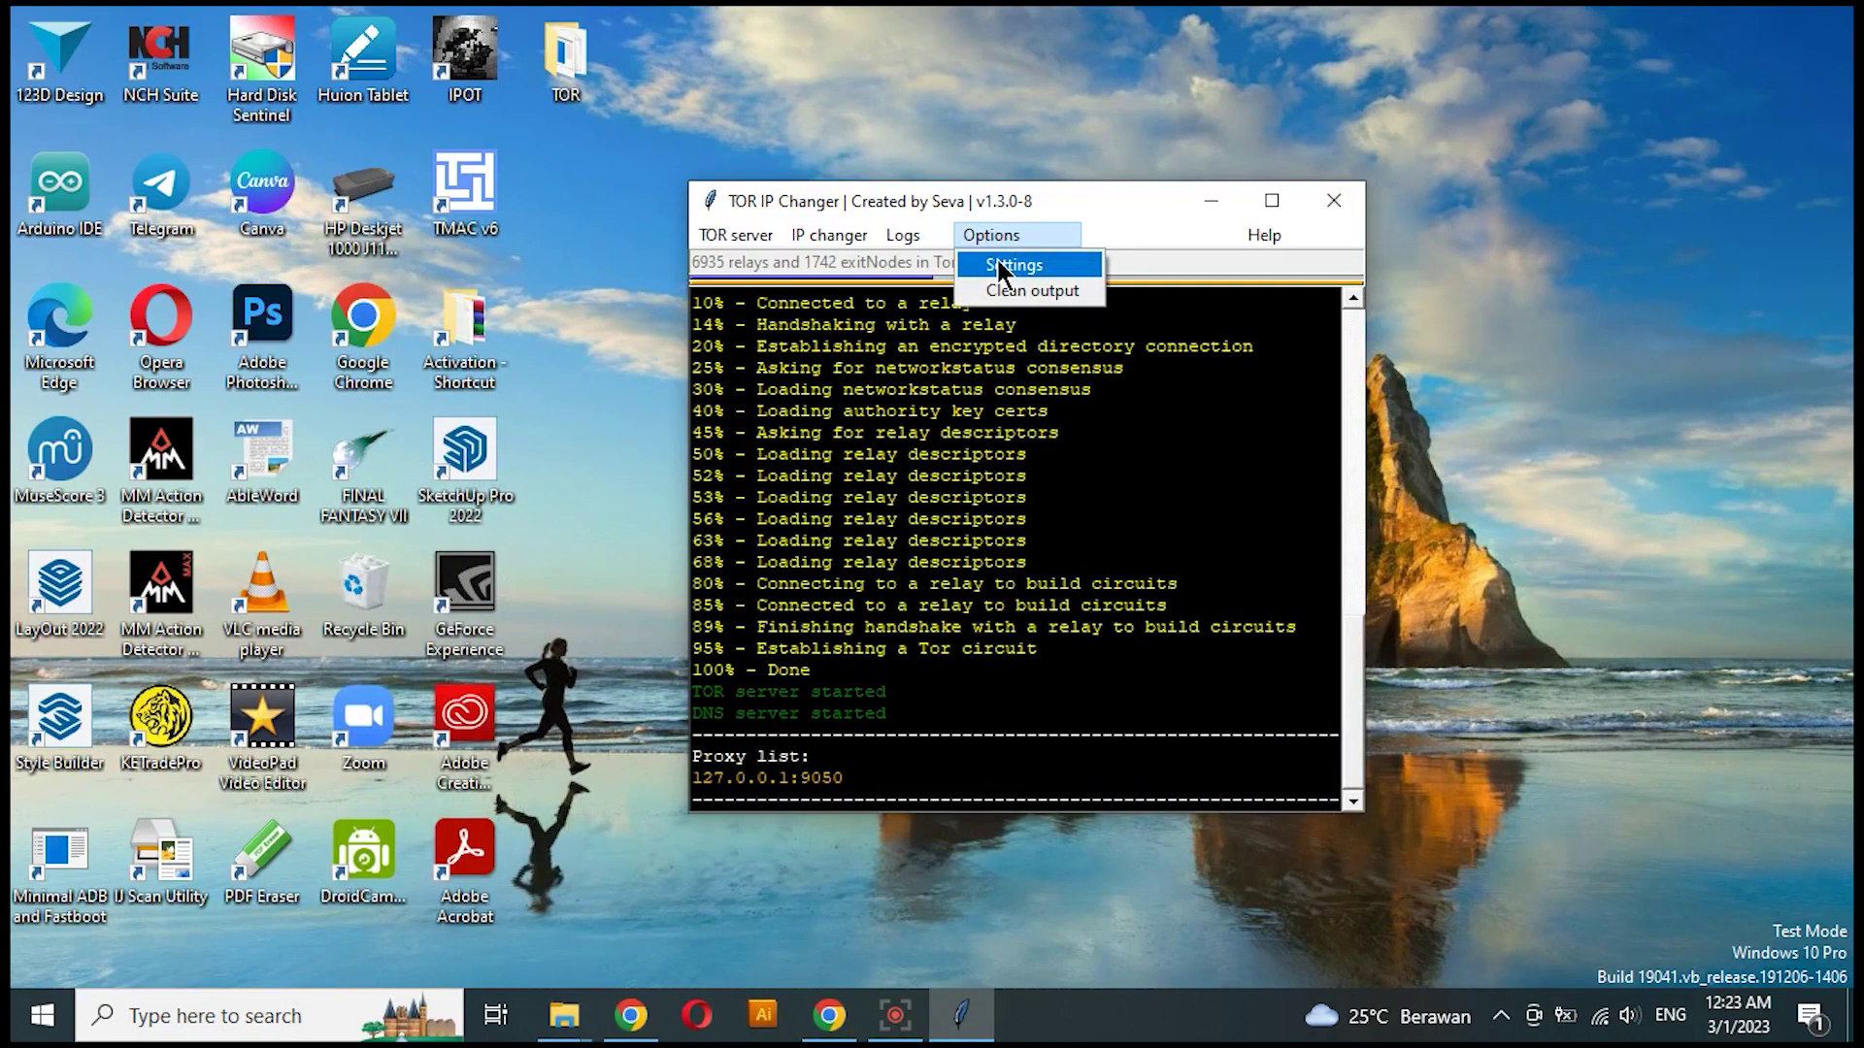
pyautogui.click(997, 264)
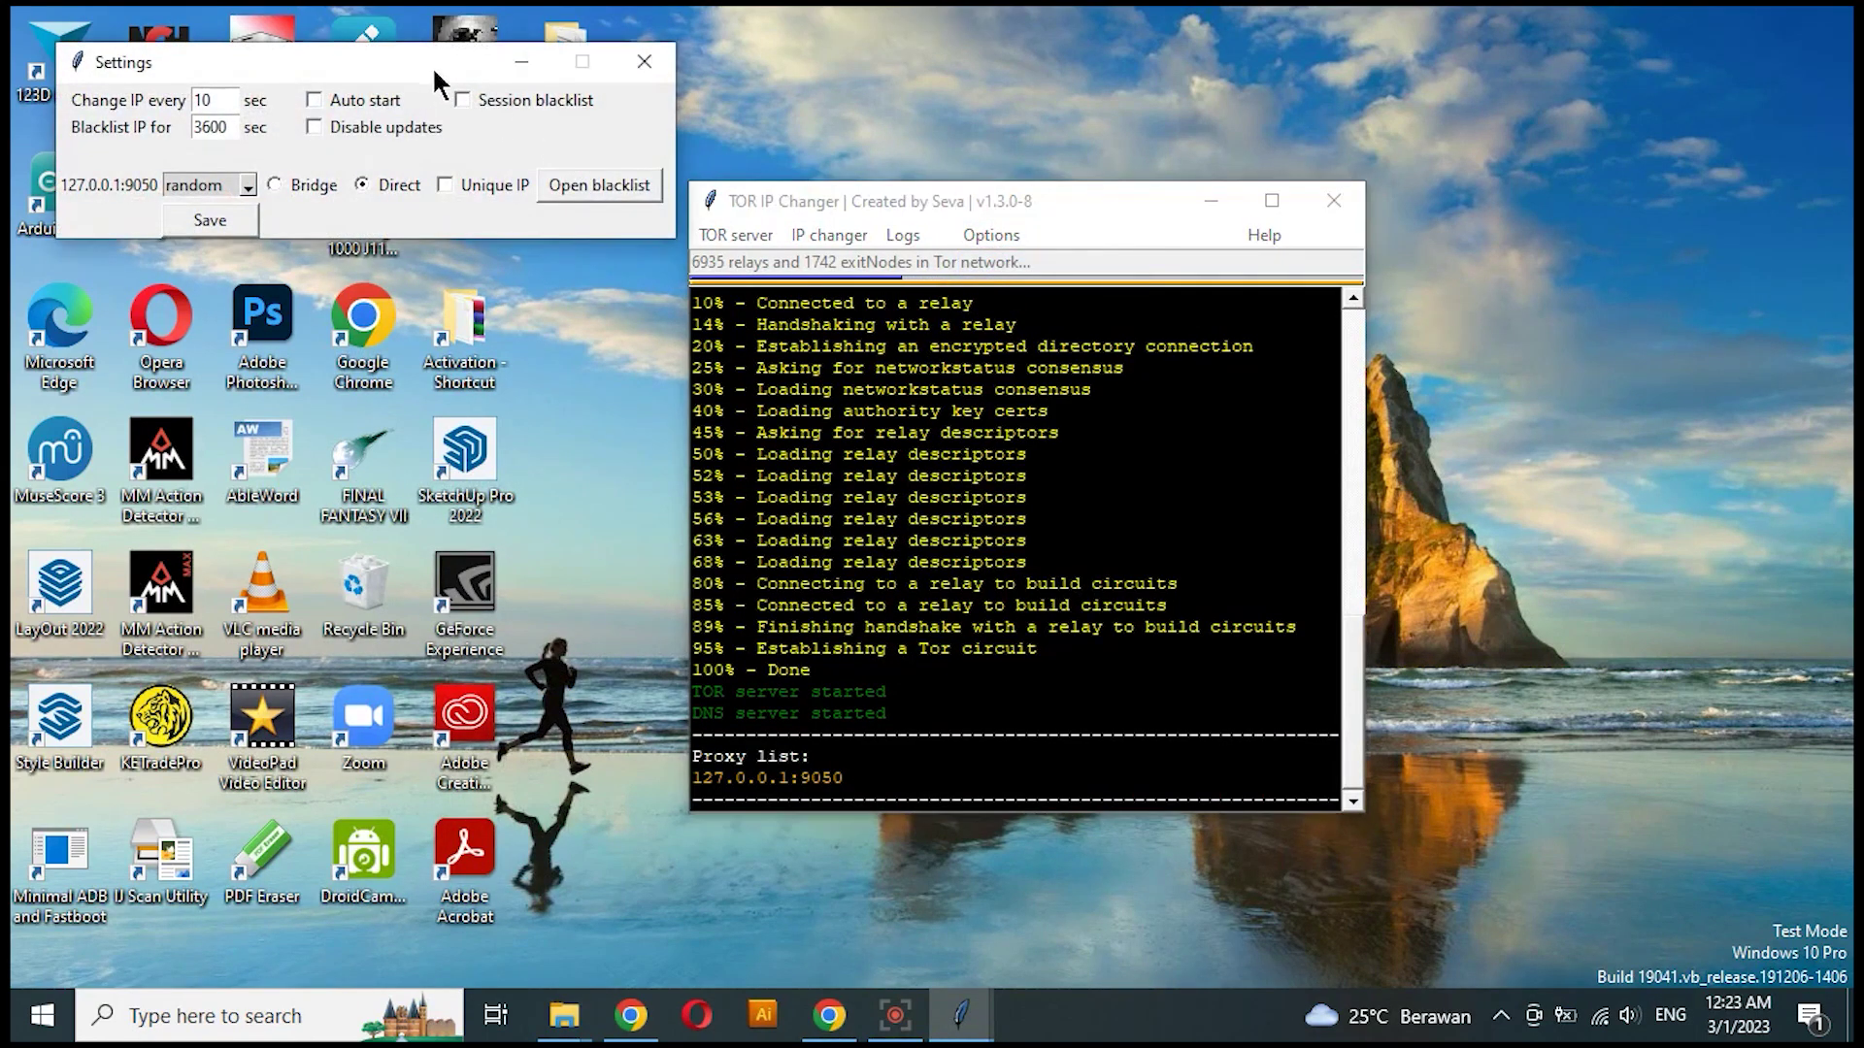
pyautogui.moveTo(432, 66); pyautogui.dragTo(877, 493)
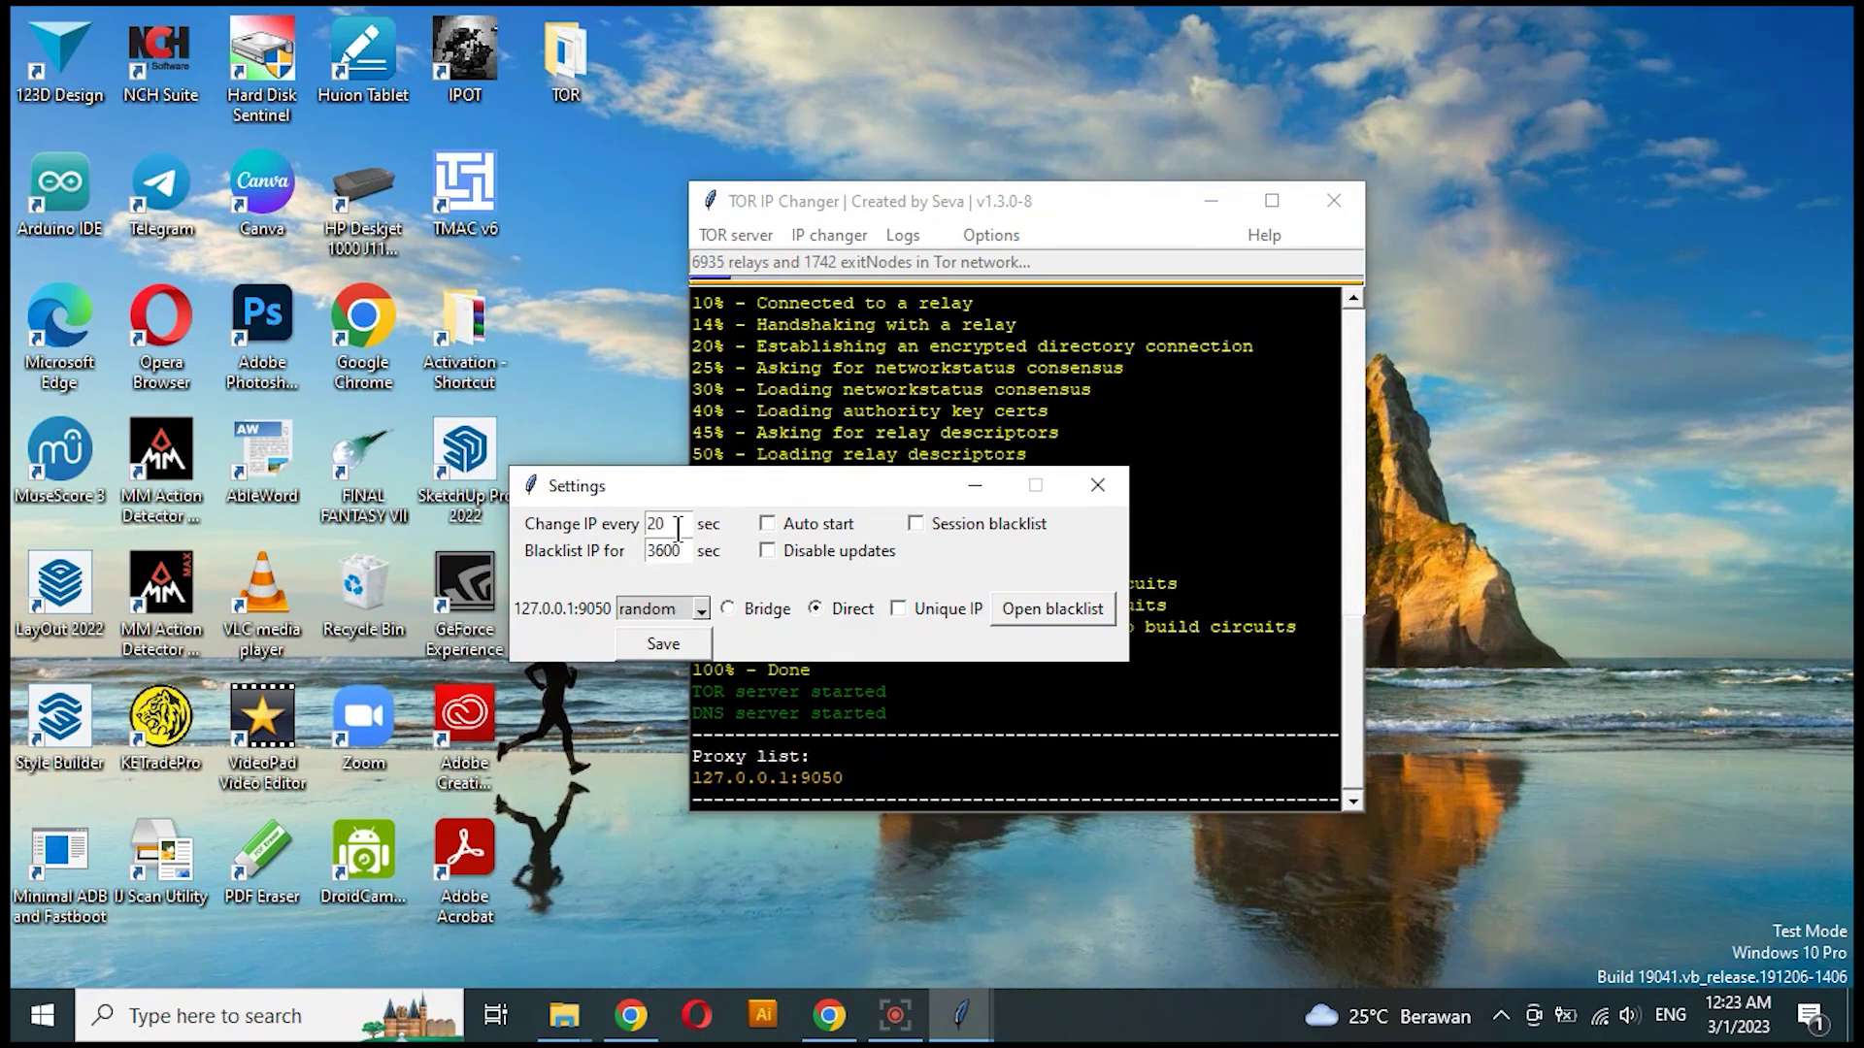
pyautogui.click(656, 643)
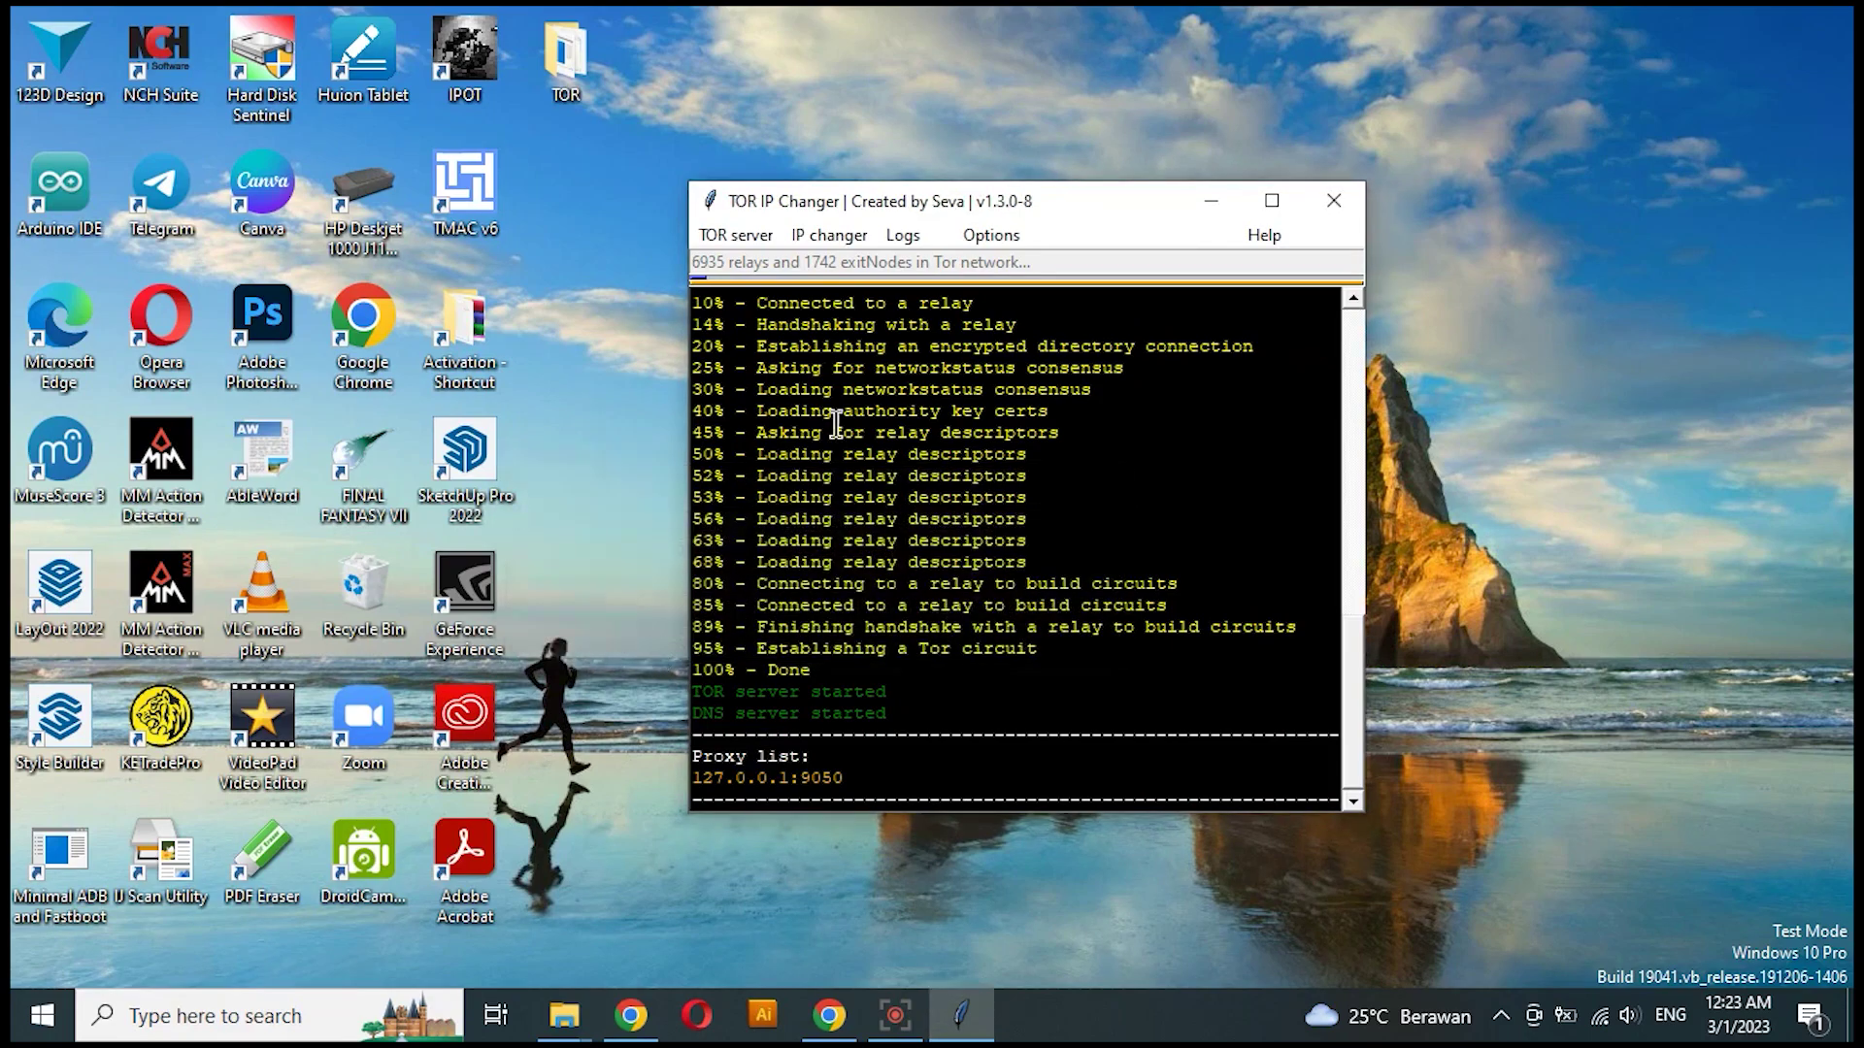
# Step: Start the automatic IP changer
pyautogui.click(974, 236)
pyautogui.moveTo(920, 236)
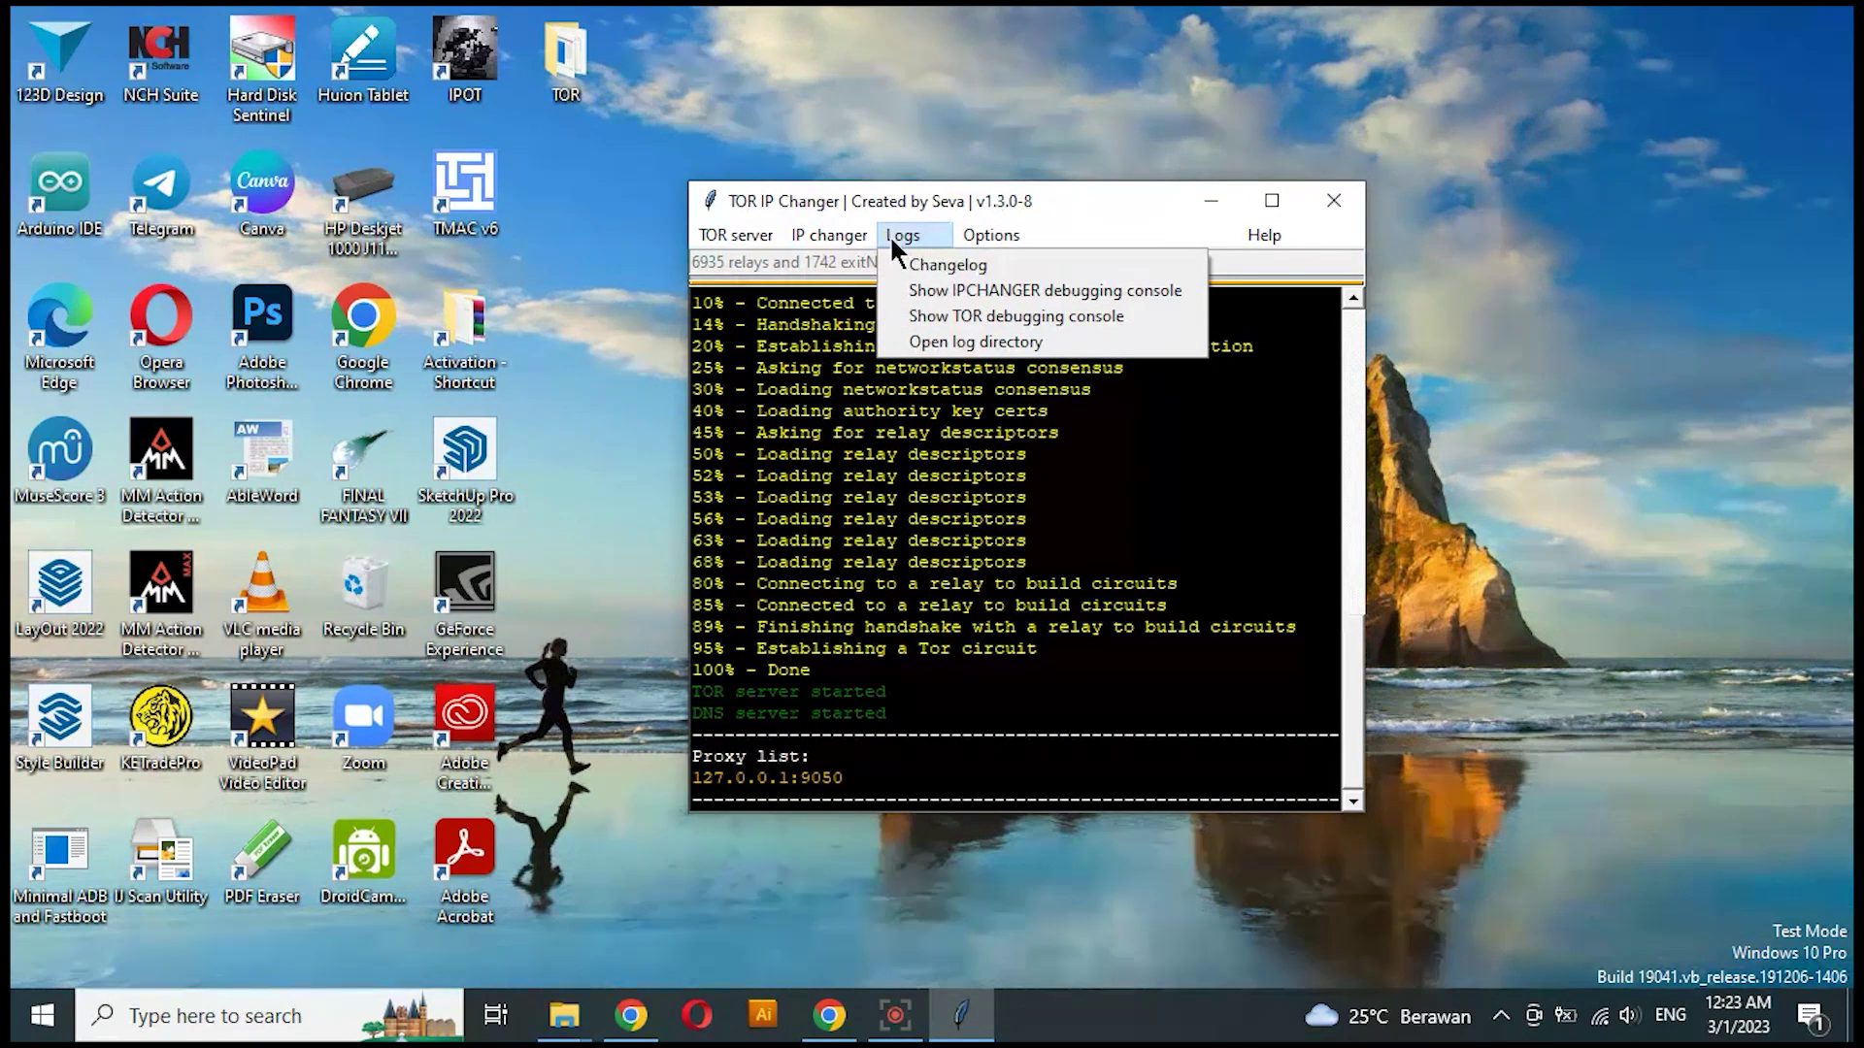
pyautogui.moveTo(850, 239)
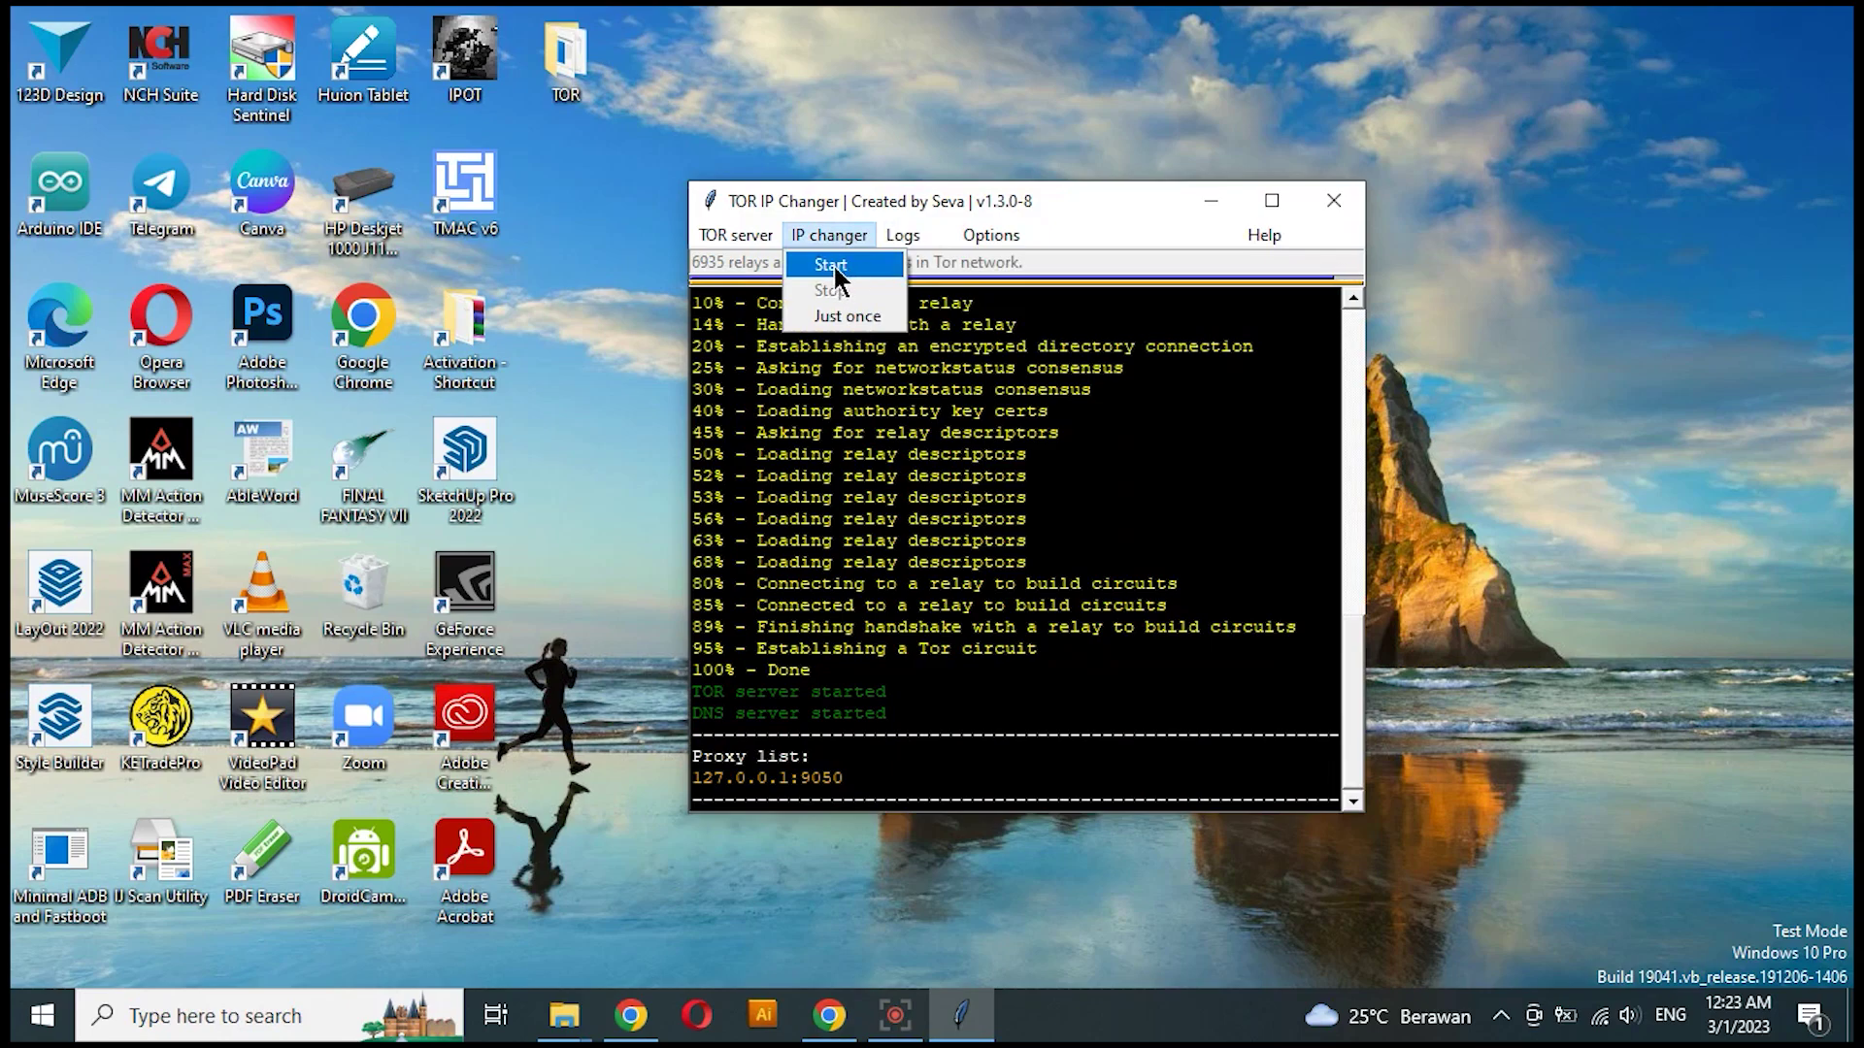
pyautogui.click(833, 276)
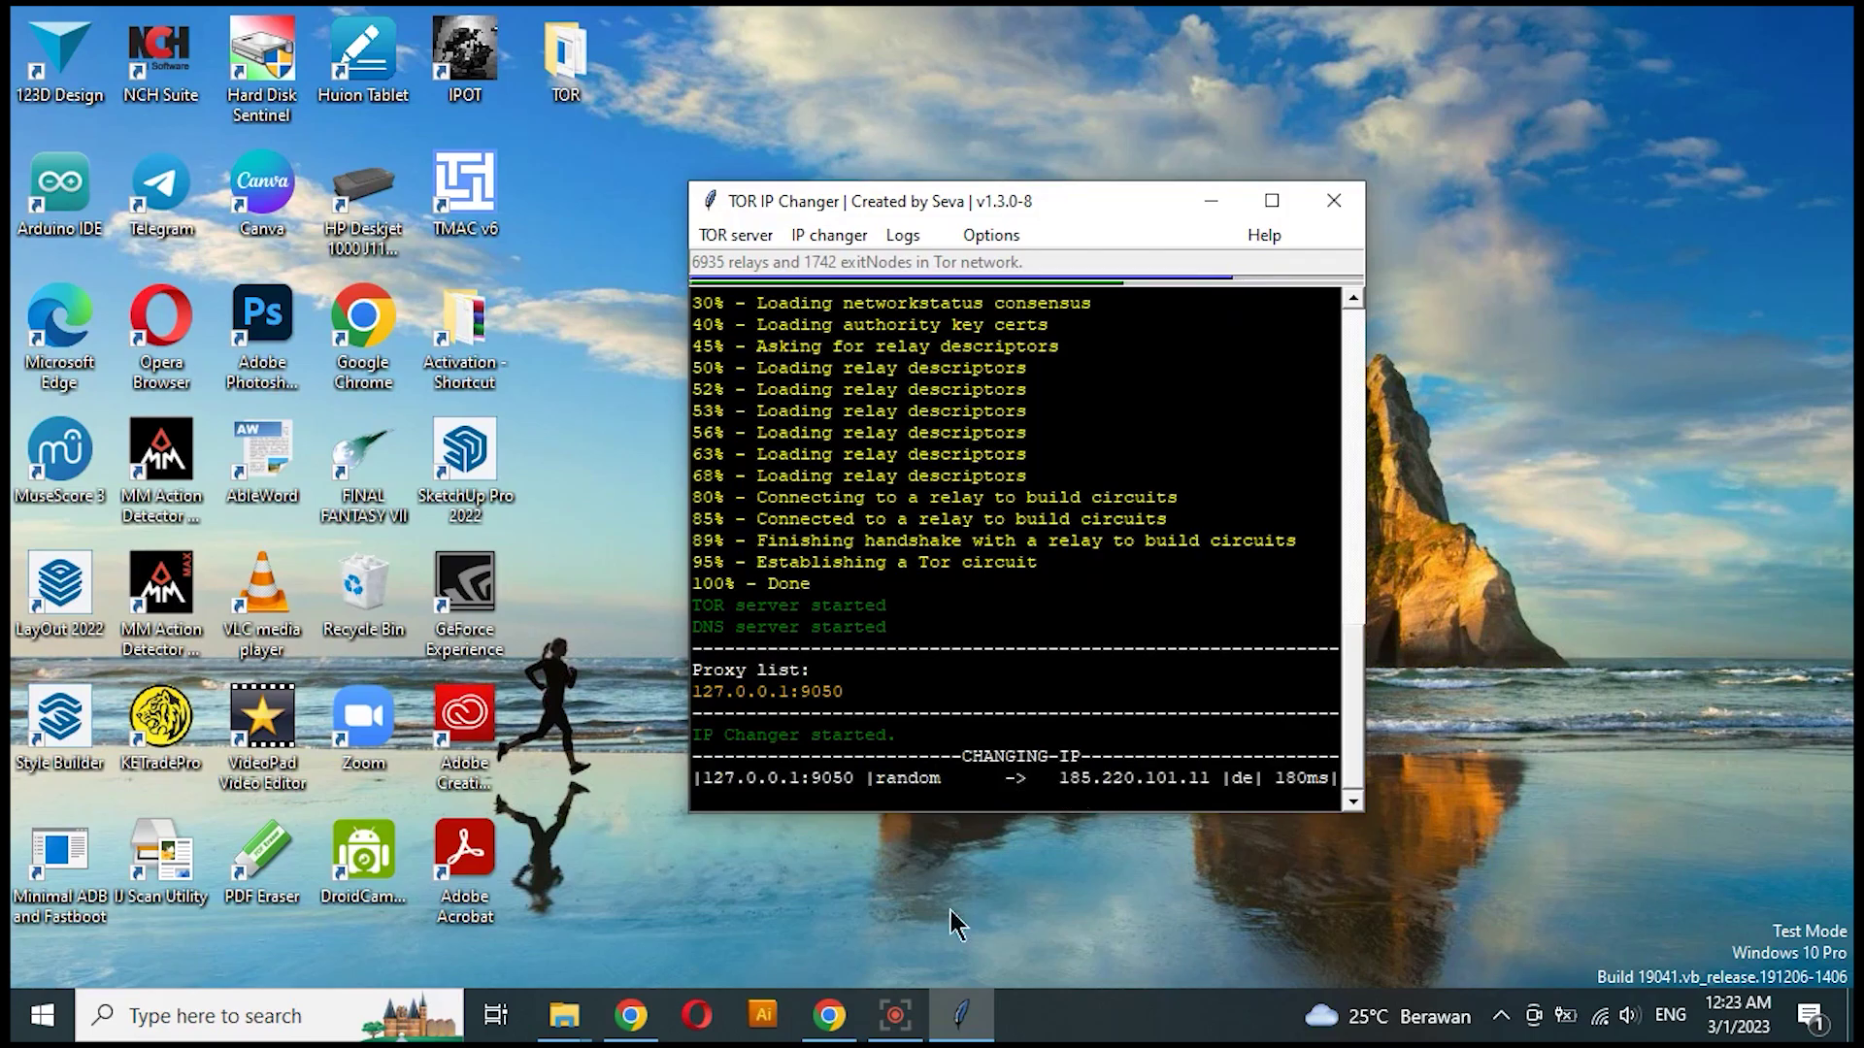
# Step: Switch to Chrome, reload whatismyipaddress.com and compare the reported IP address with the newest entry in the TOR IP Changer log
pyautogui.click(827, 1031)
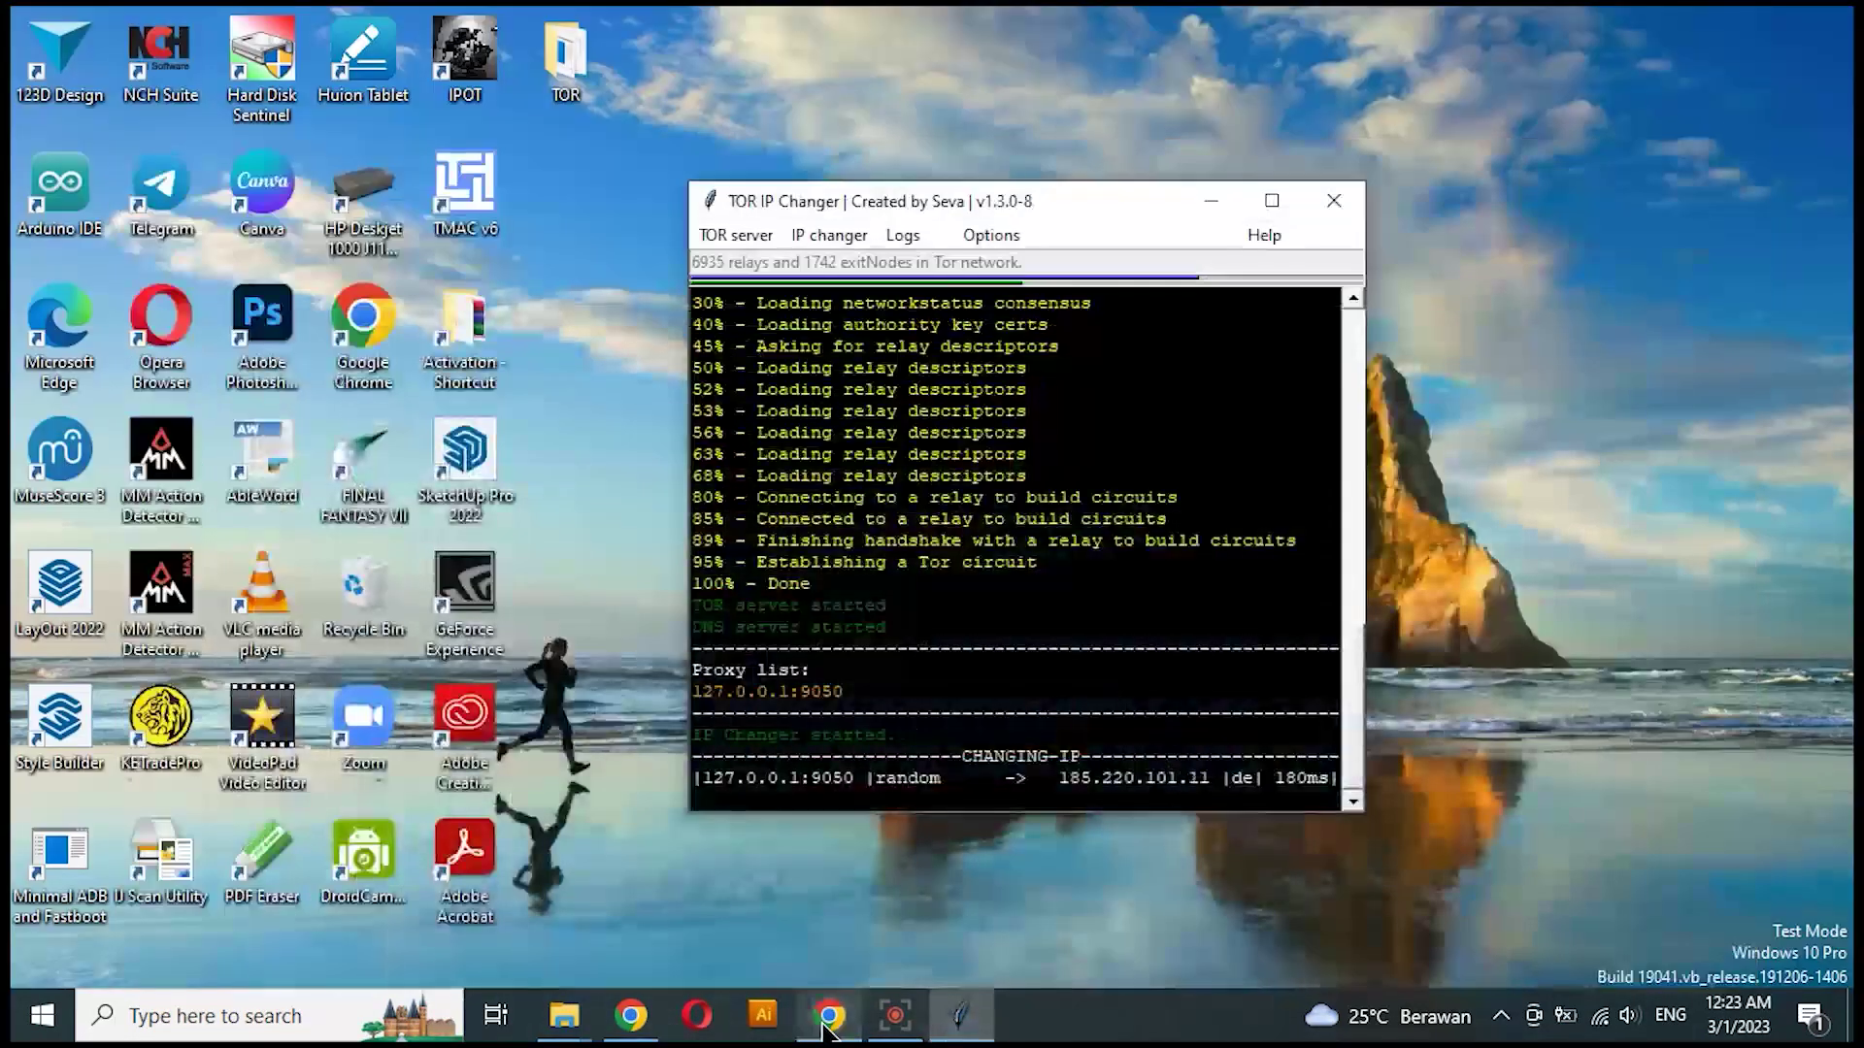
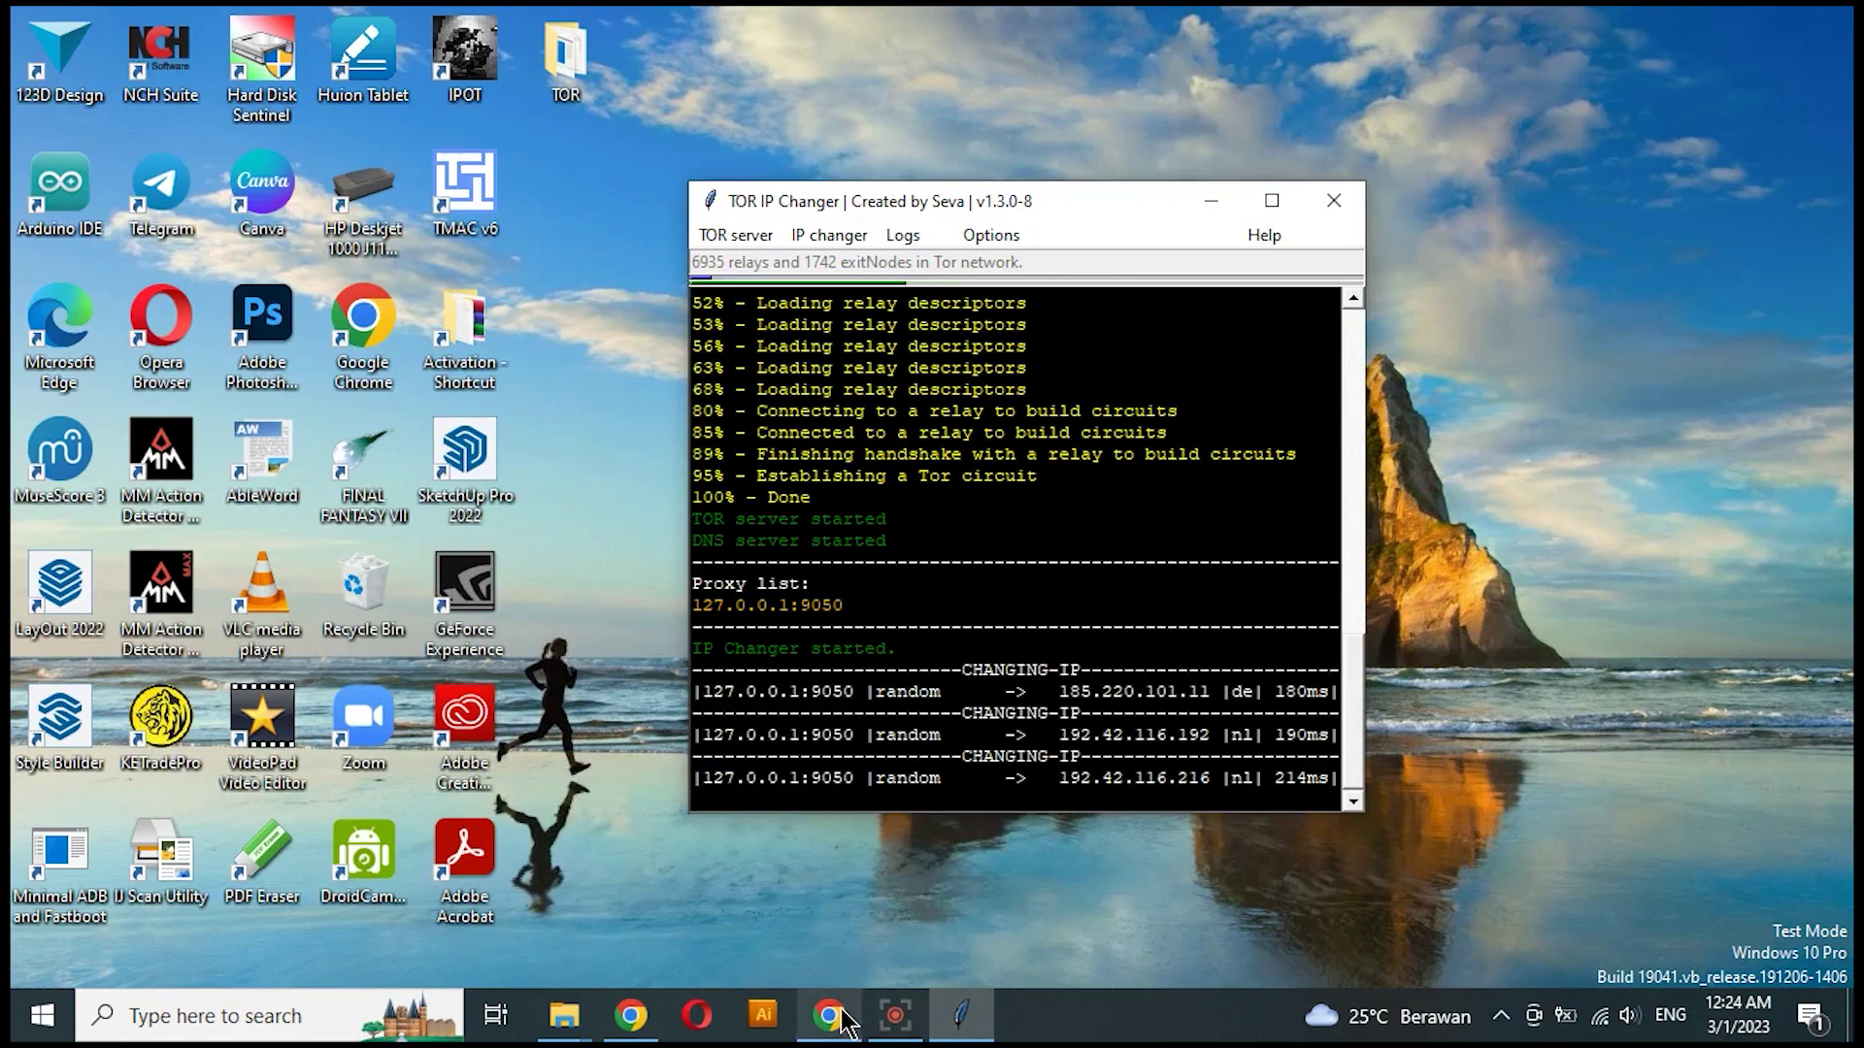
pyautogui.moveTo(841, 1019)
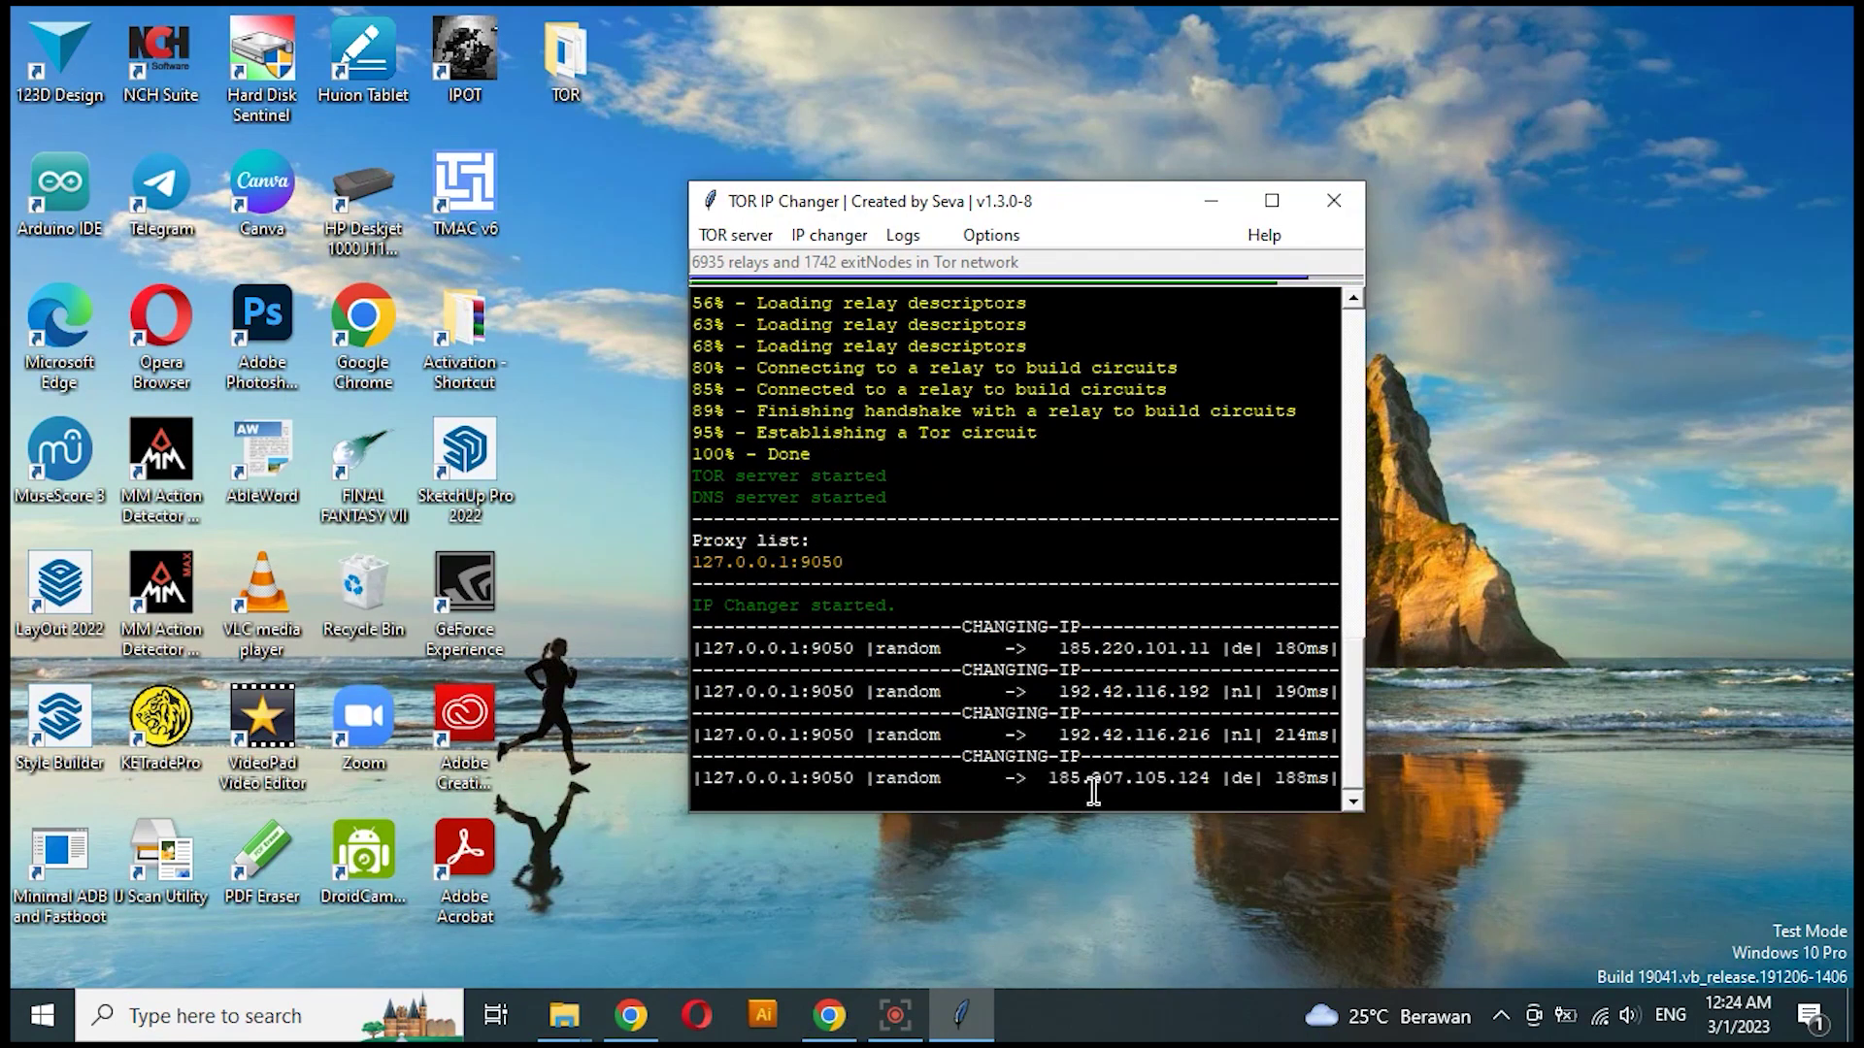
pyautogui.click(829, 1015)
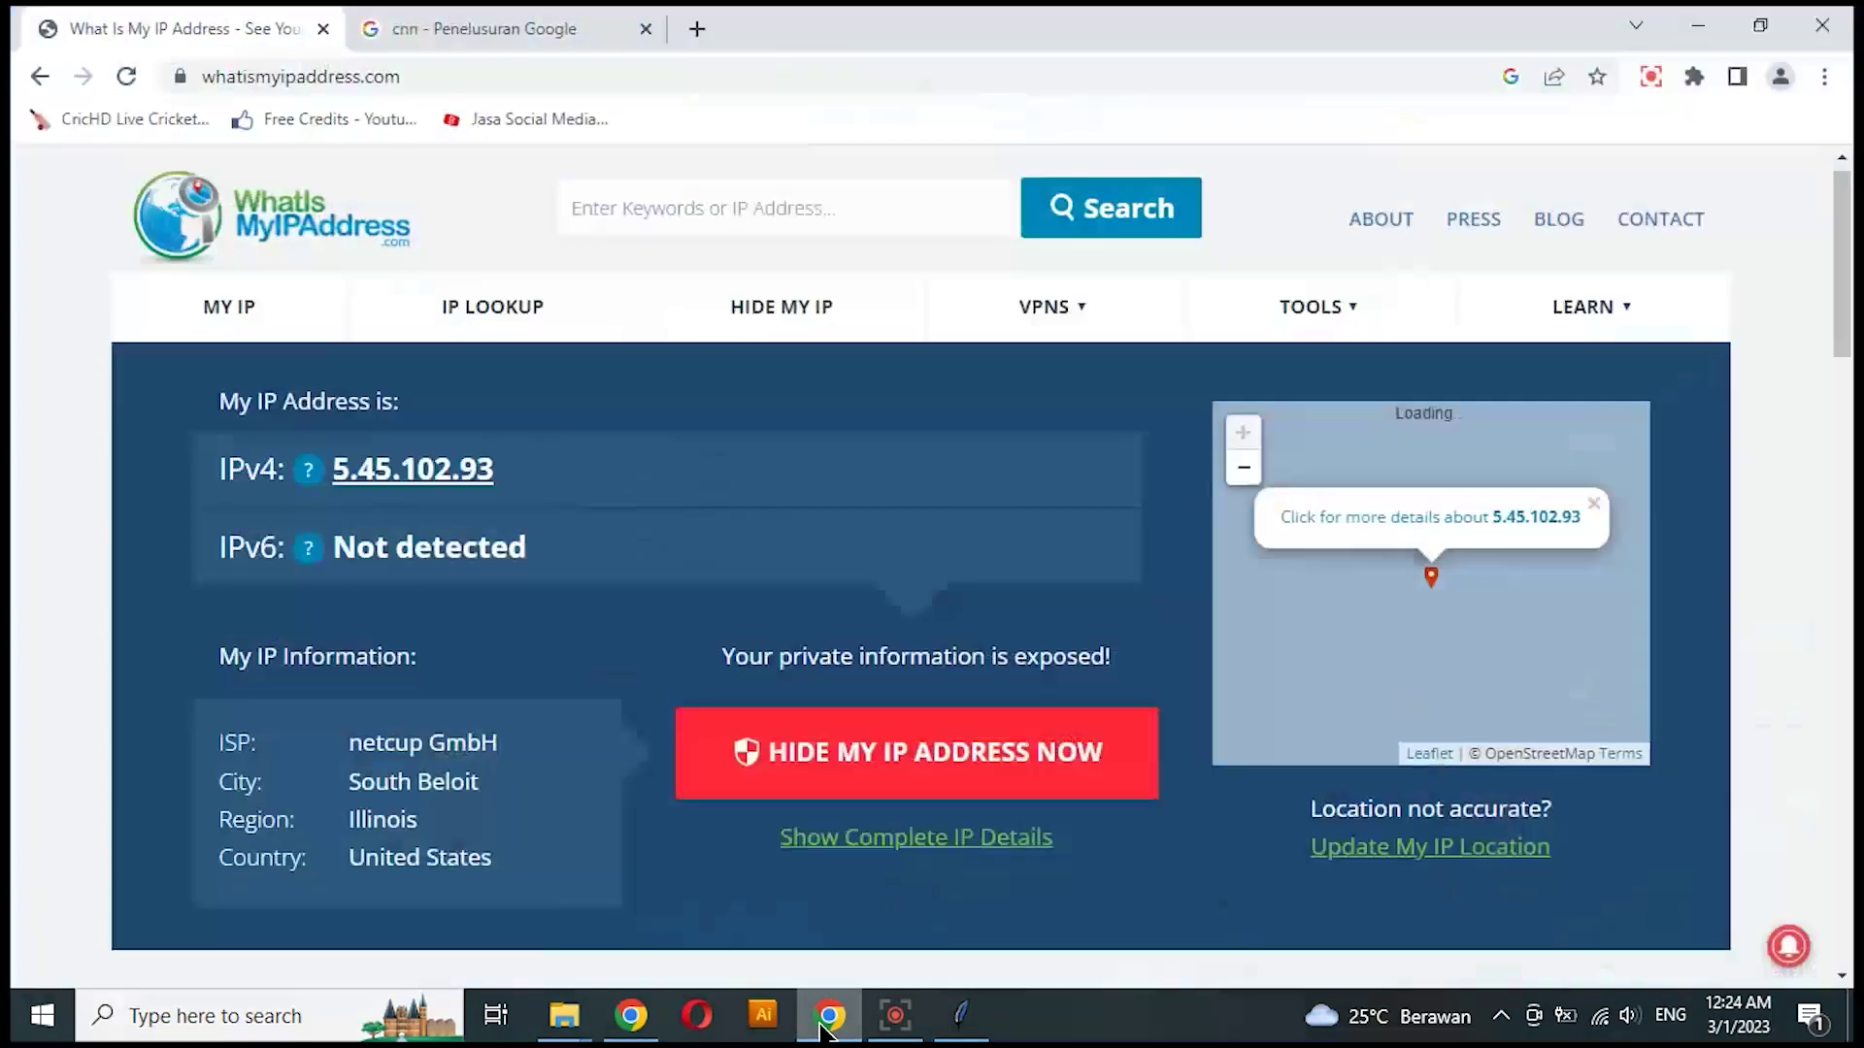
pyautogui.click(127, 75)
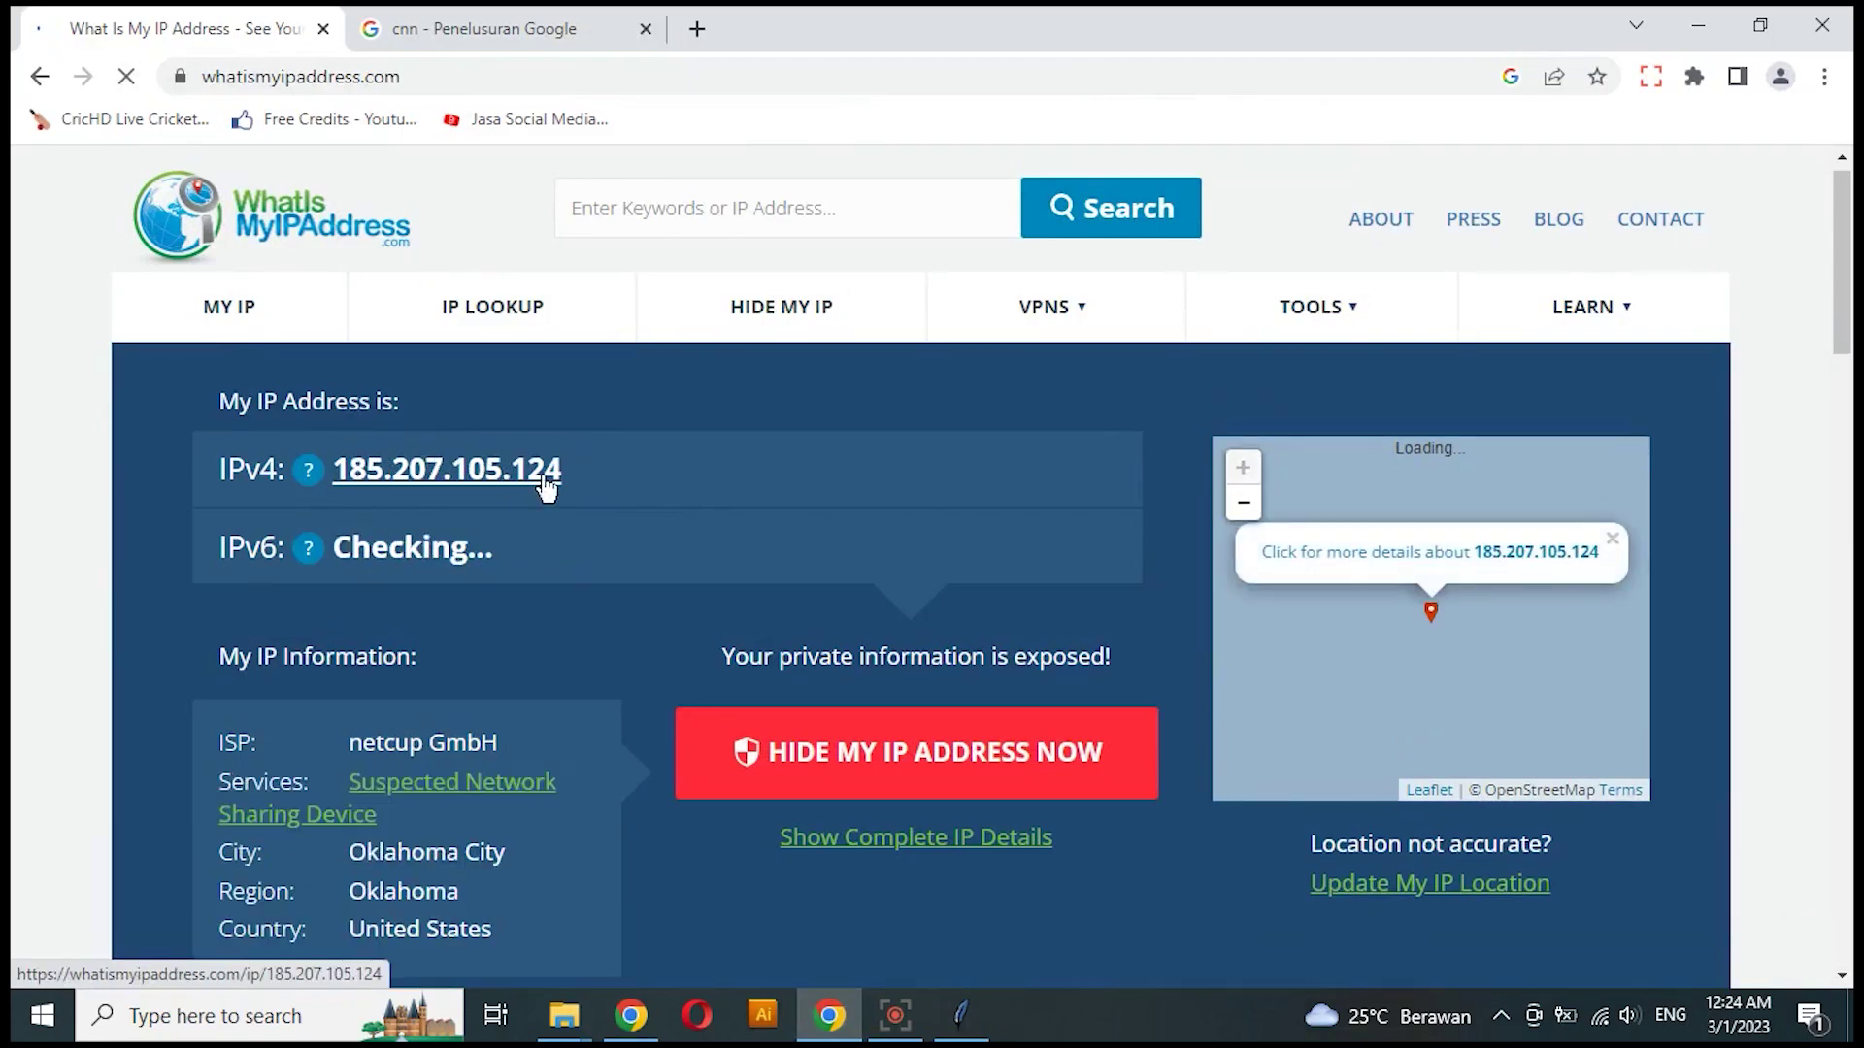
pyautogui.click(829, 1015)
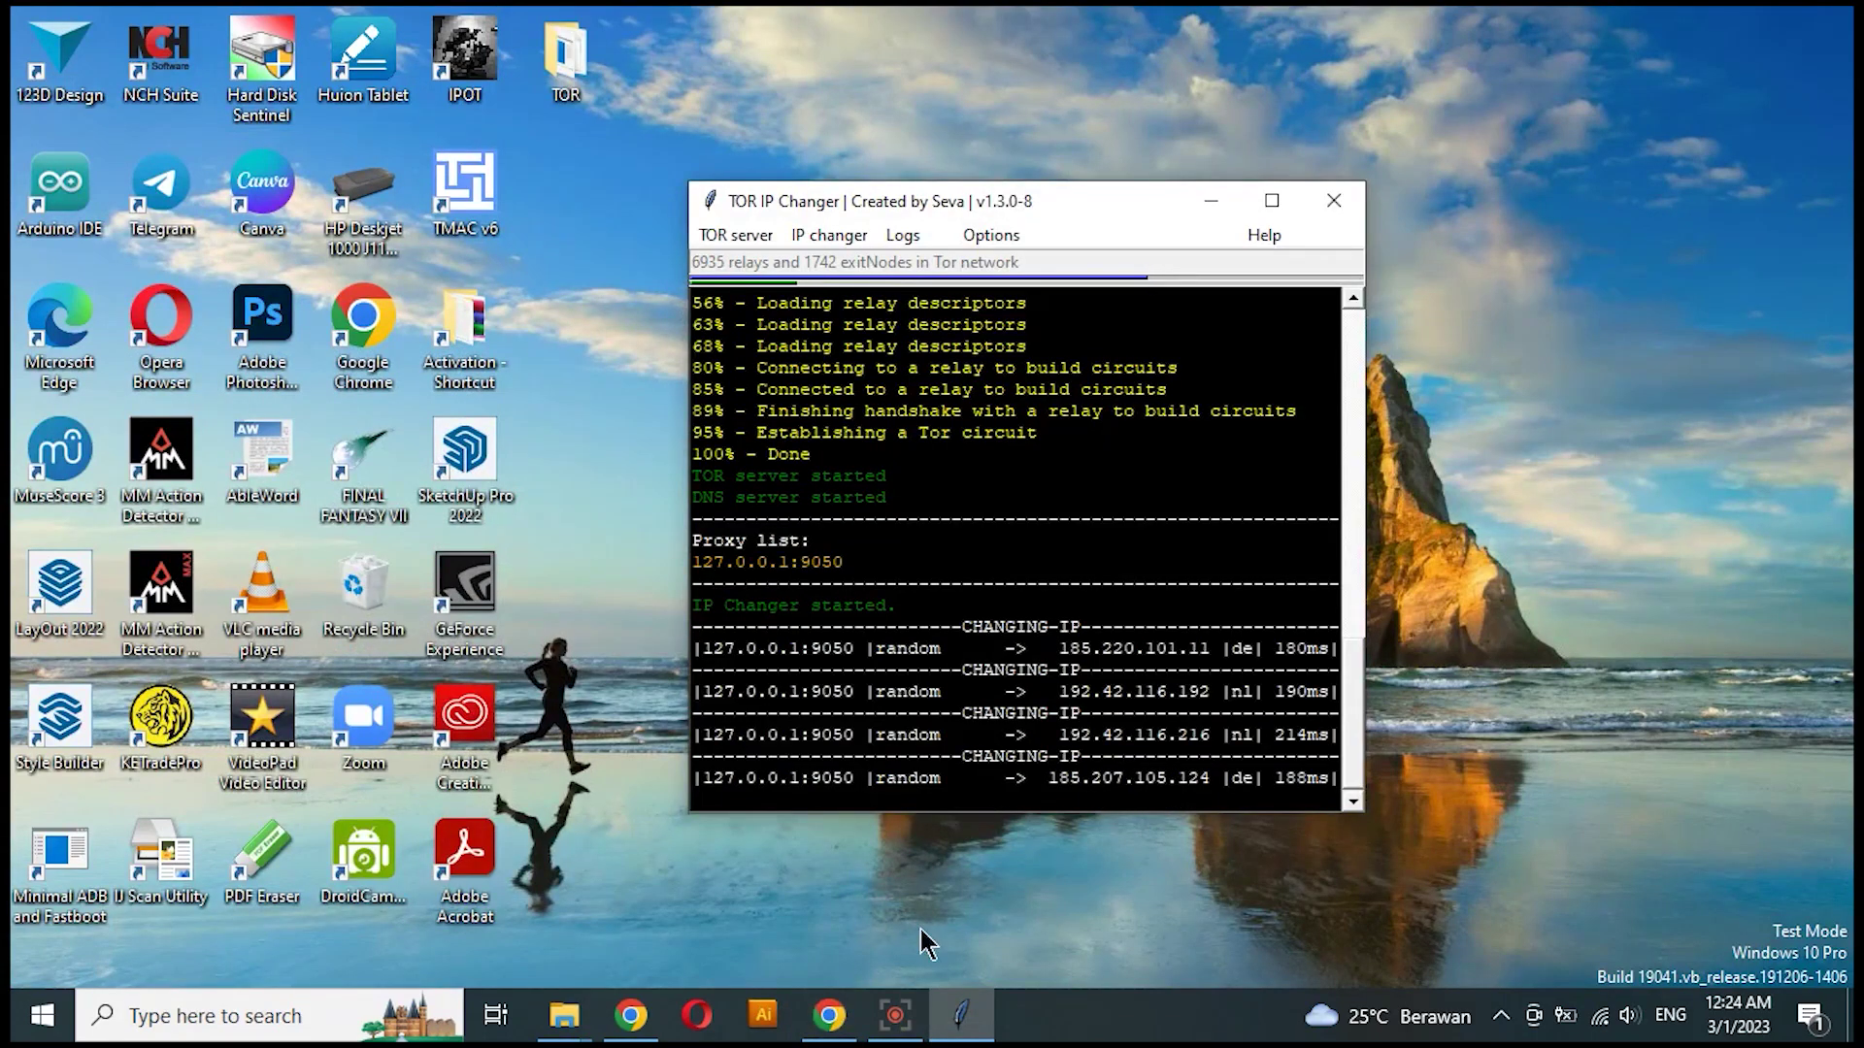
pyautogui.click(829, 1019)
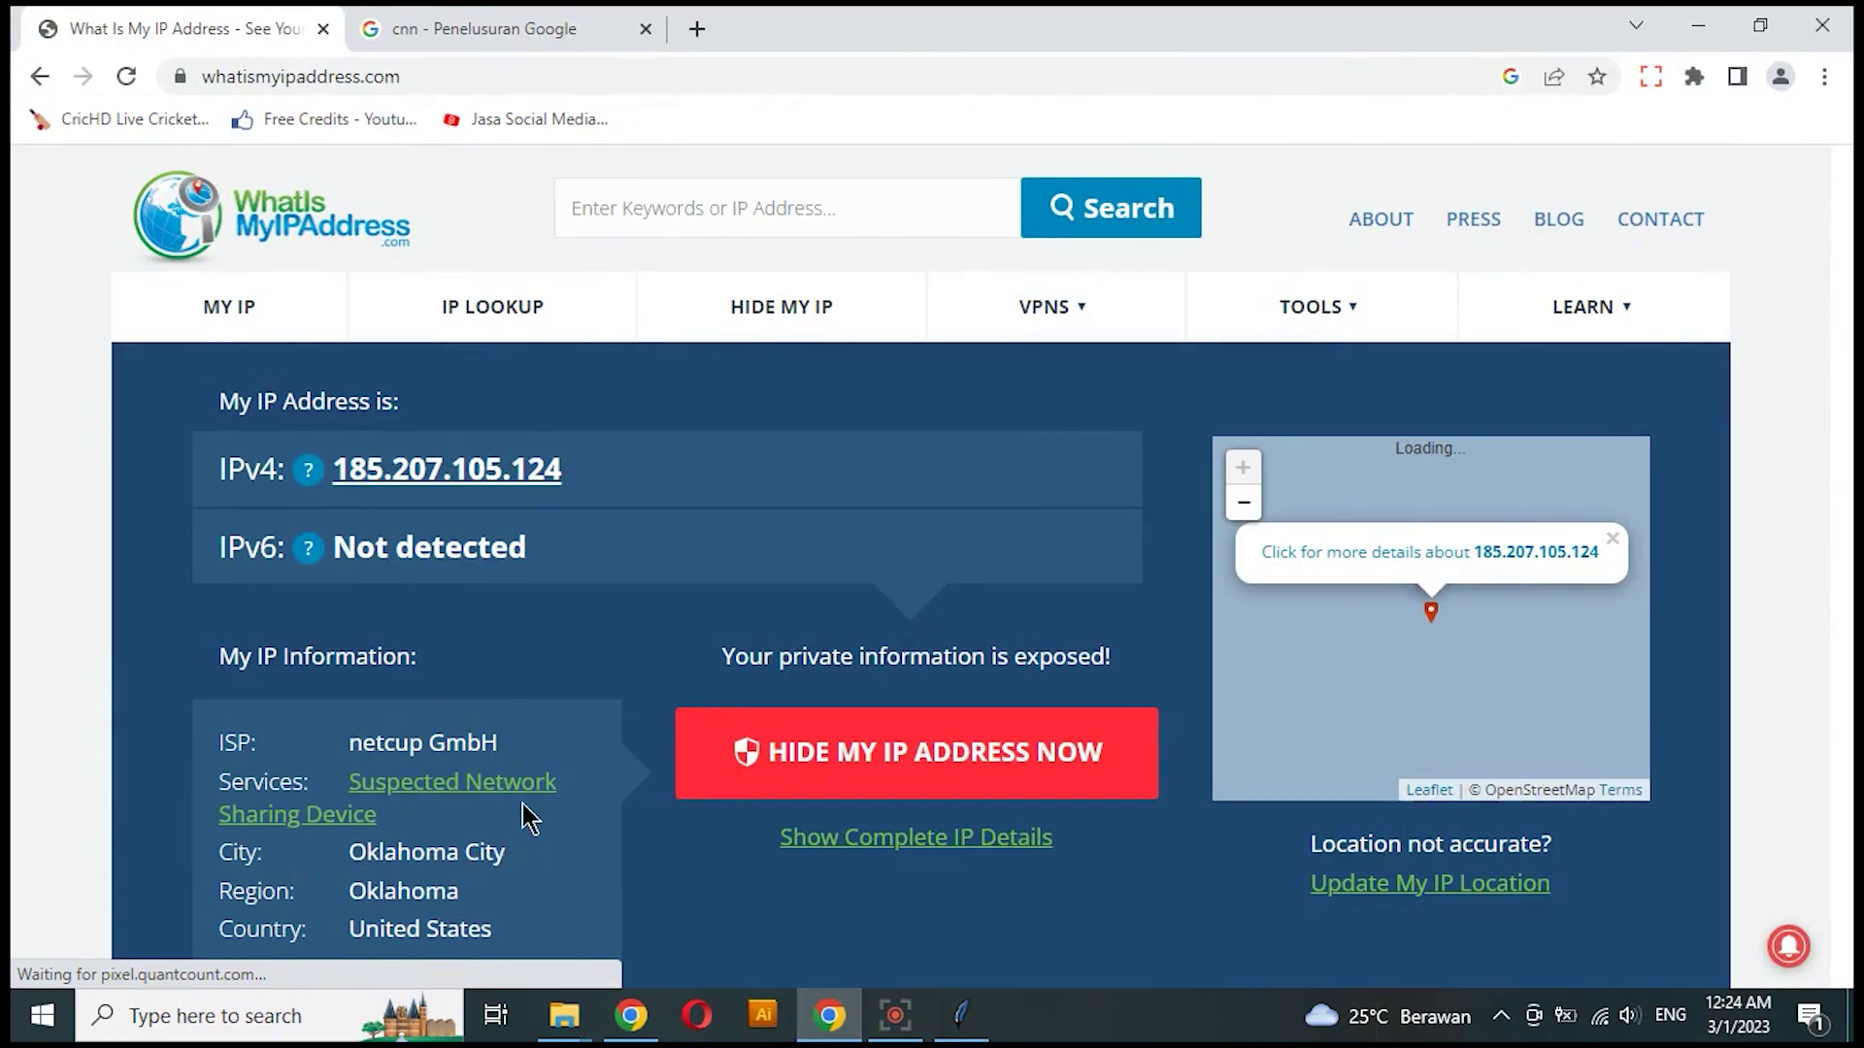
pyautogui.click(829, 1015)
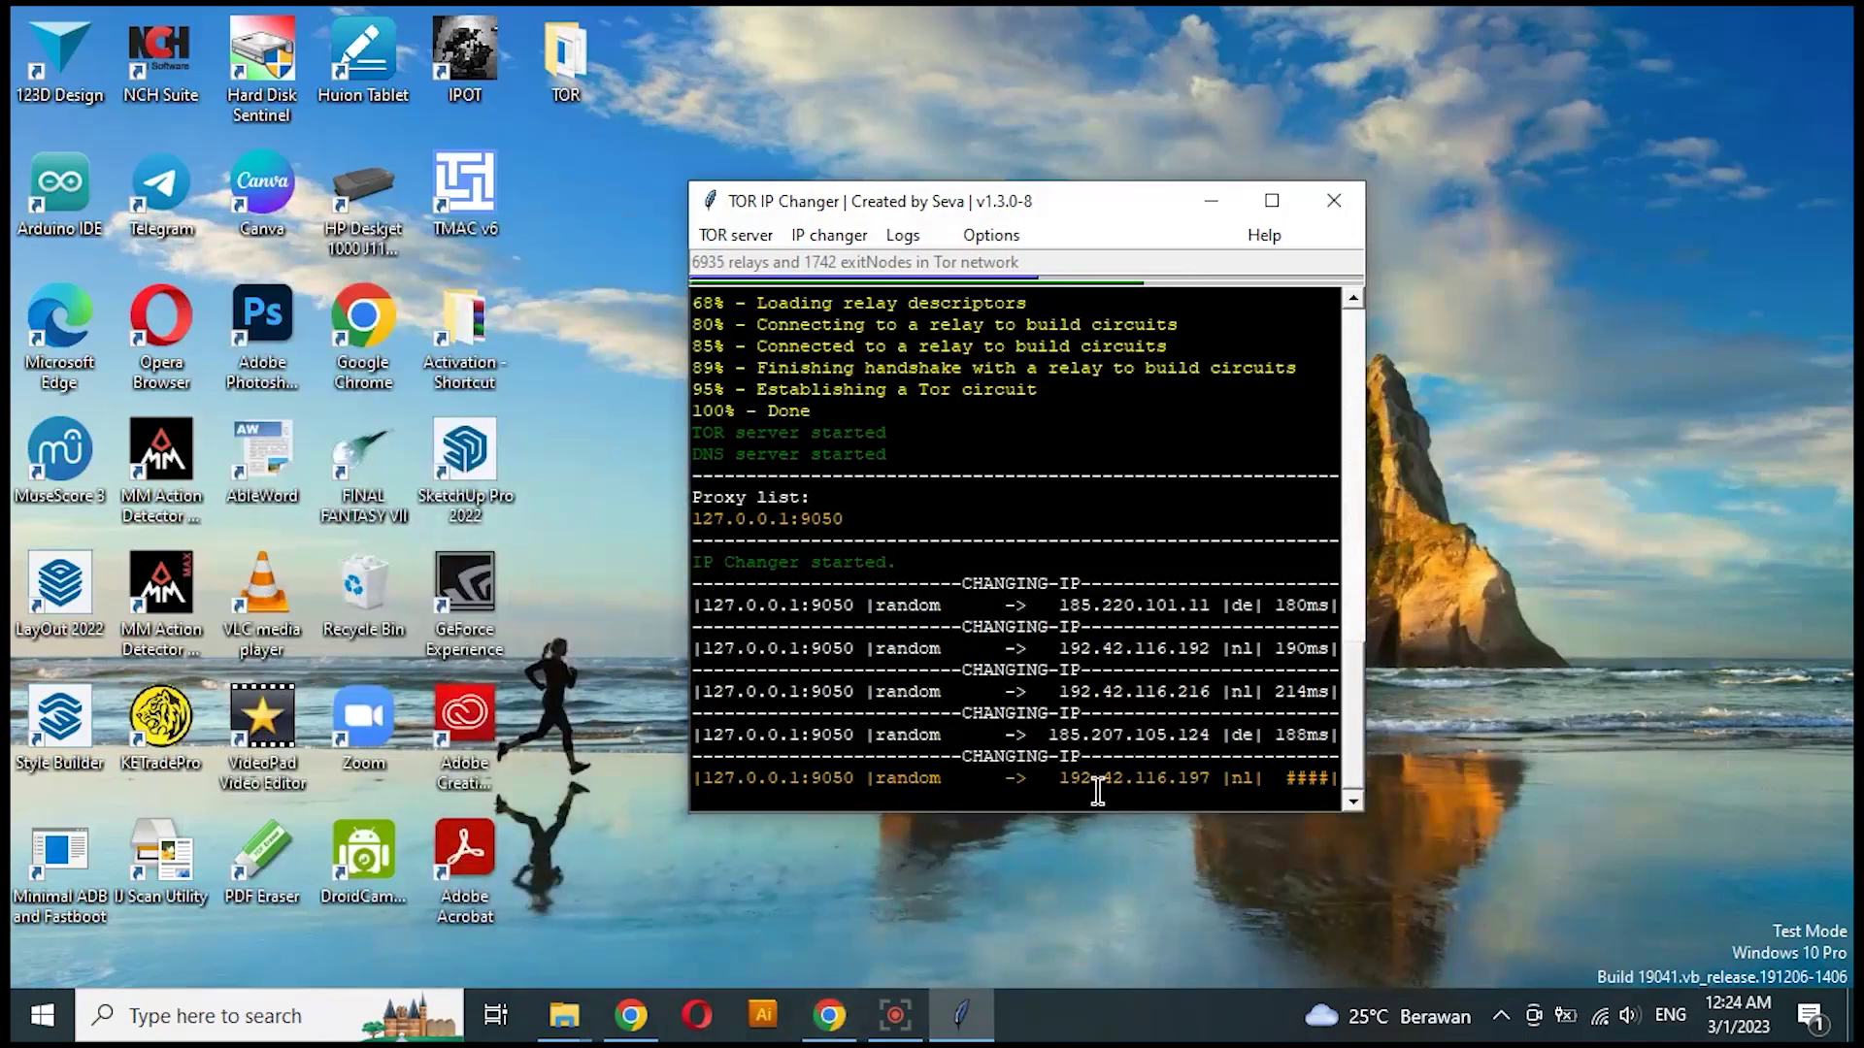
# Step: Reload whatismyipaddress.com two more times, checking the reported IP address and location against the newest IP change in the TOR IP Changer log
pyautogui.click(829, 1015)
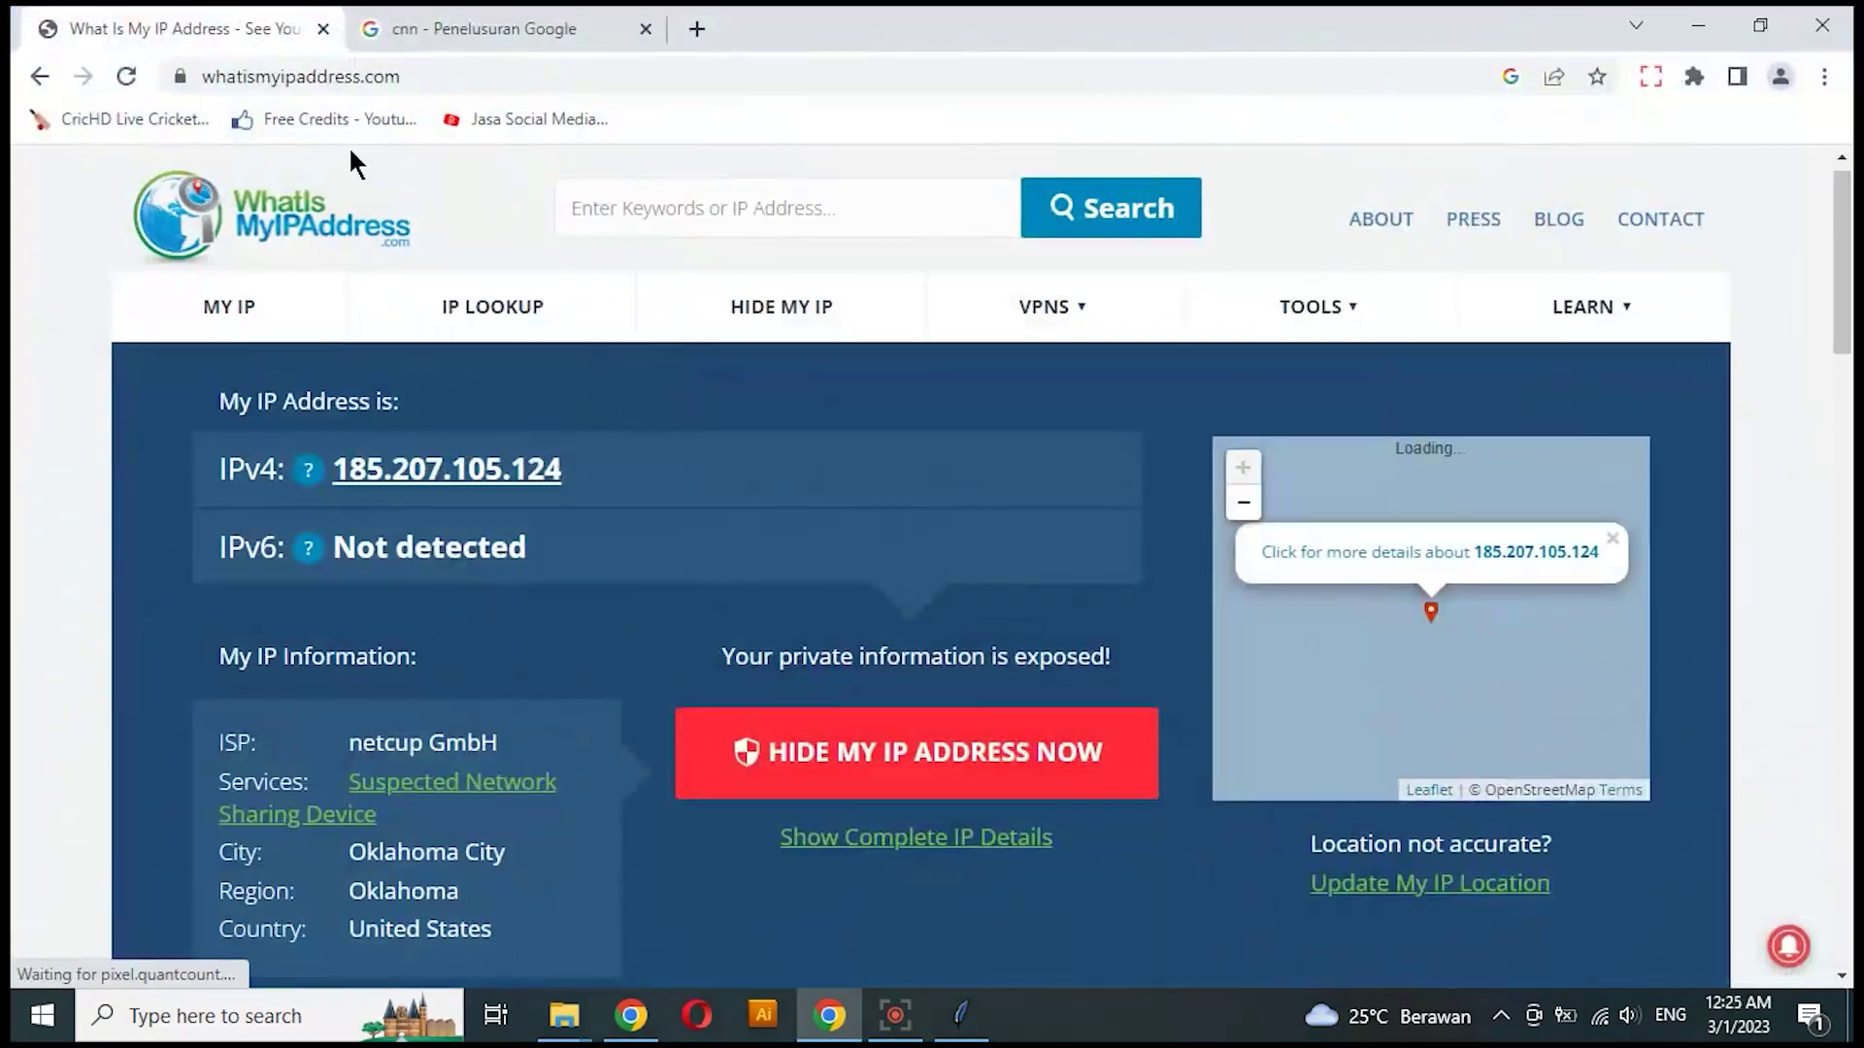
pyautogui.click(122, 76)
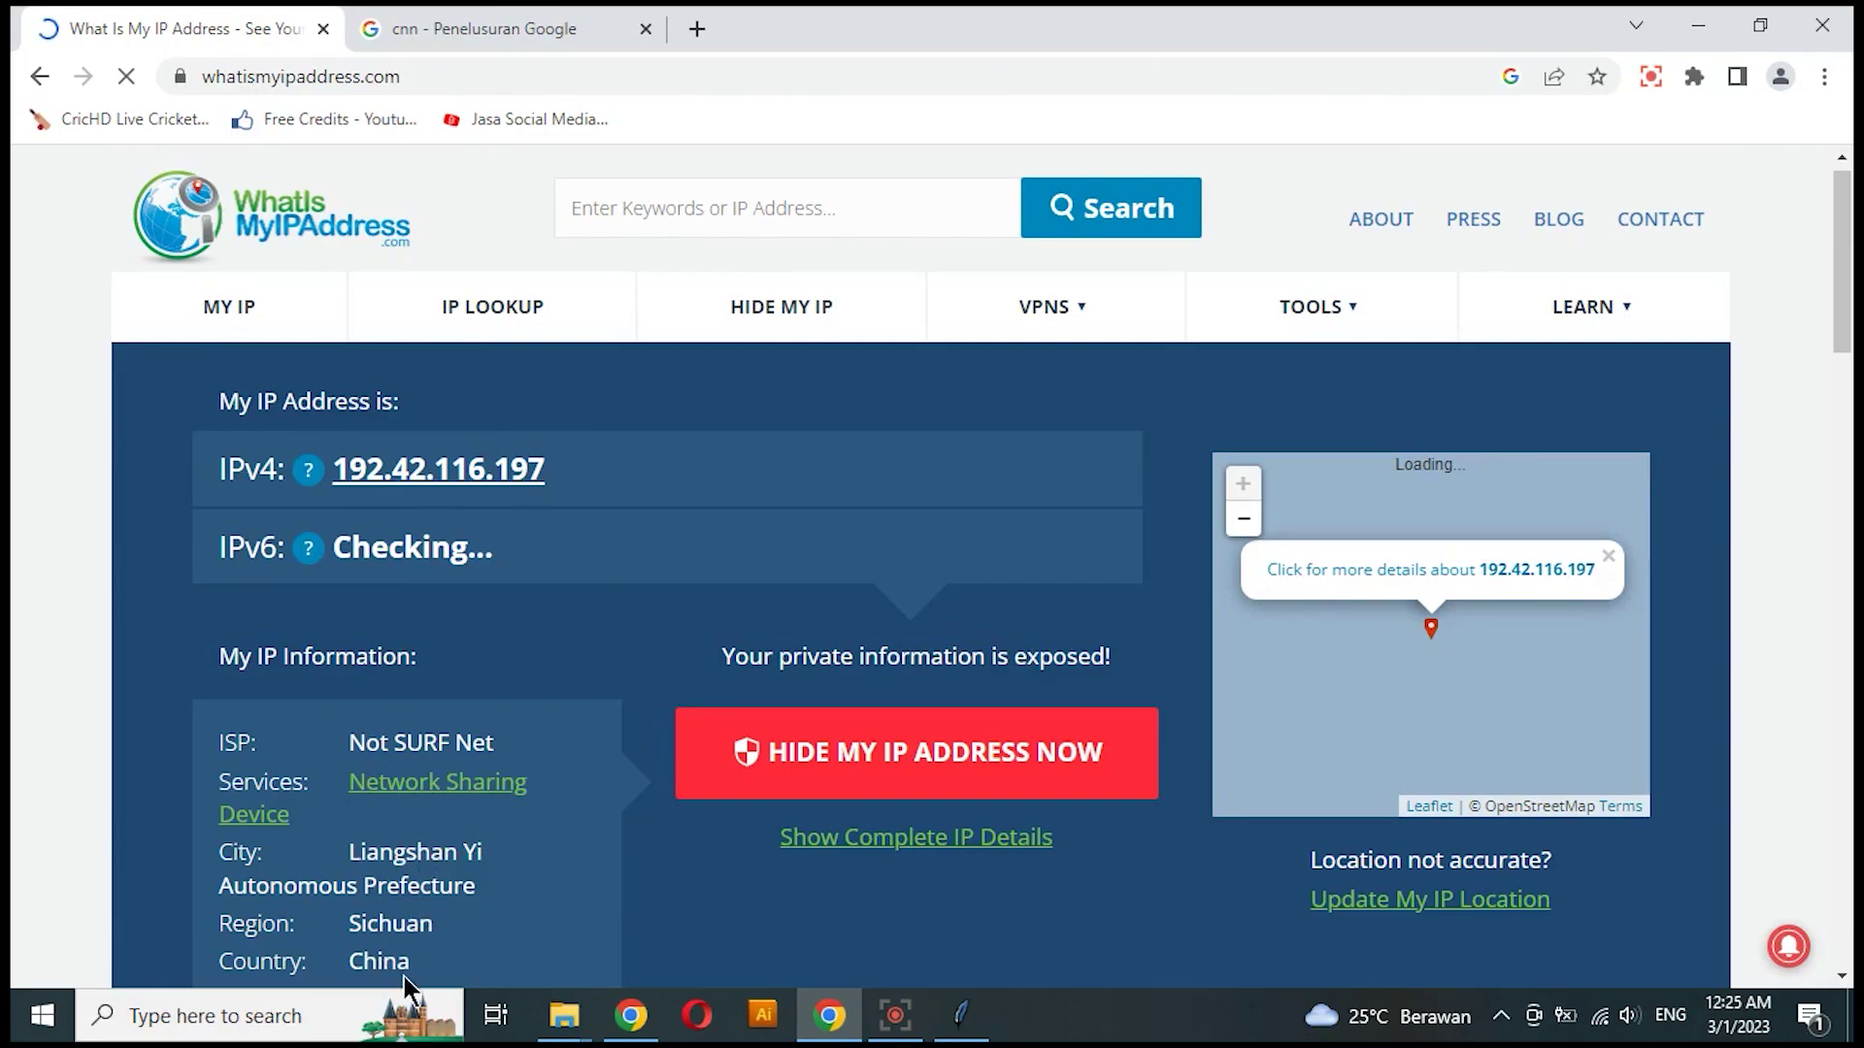
pyautogui.click(825, 1024)
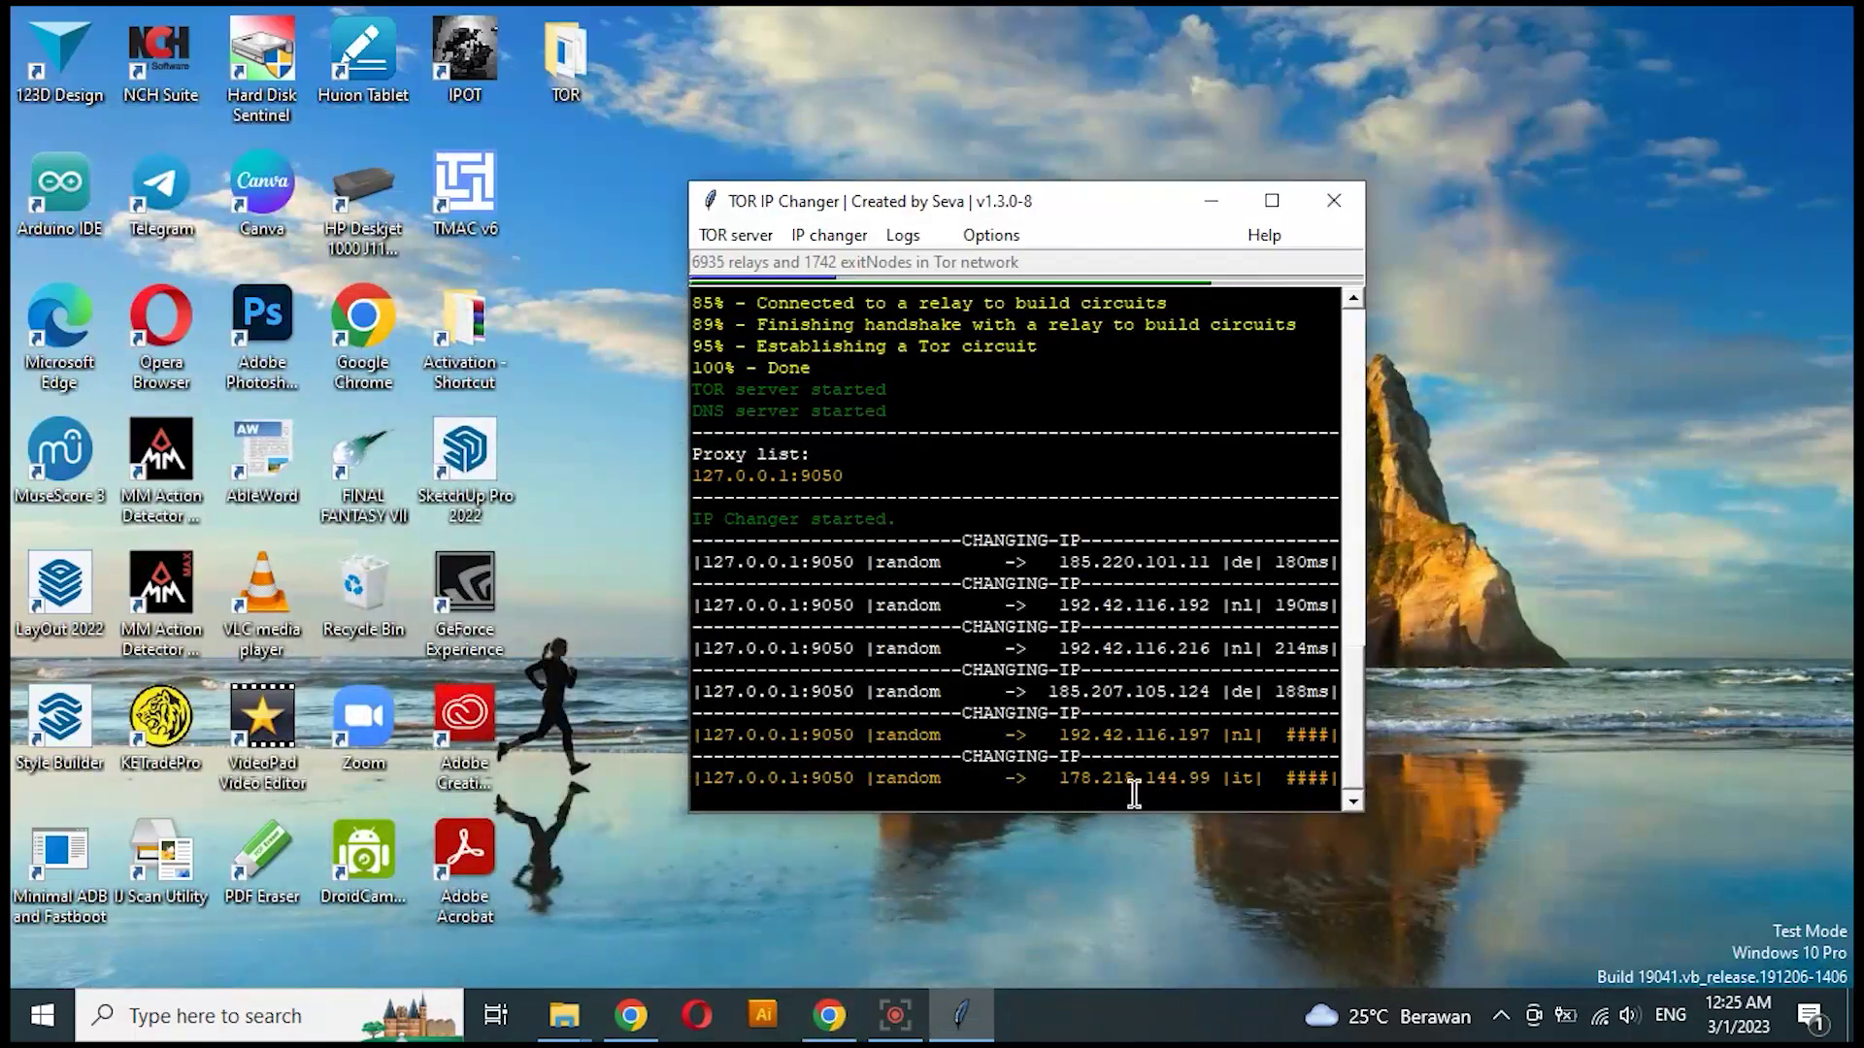
pyautogui.click(829, 1015)
pyautogui.click(125, 77)
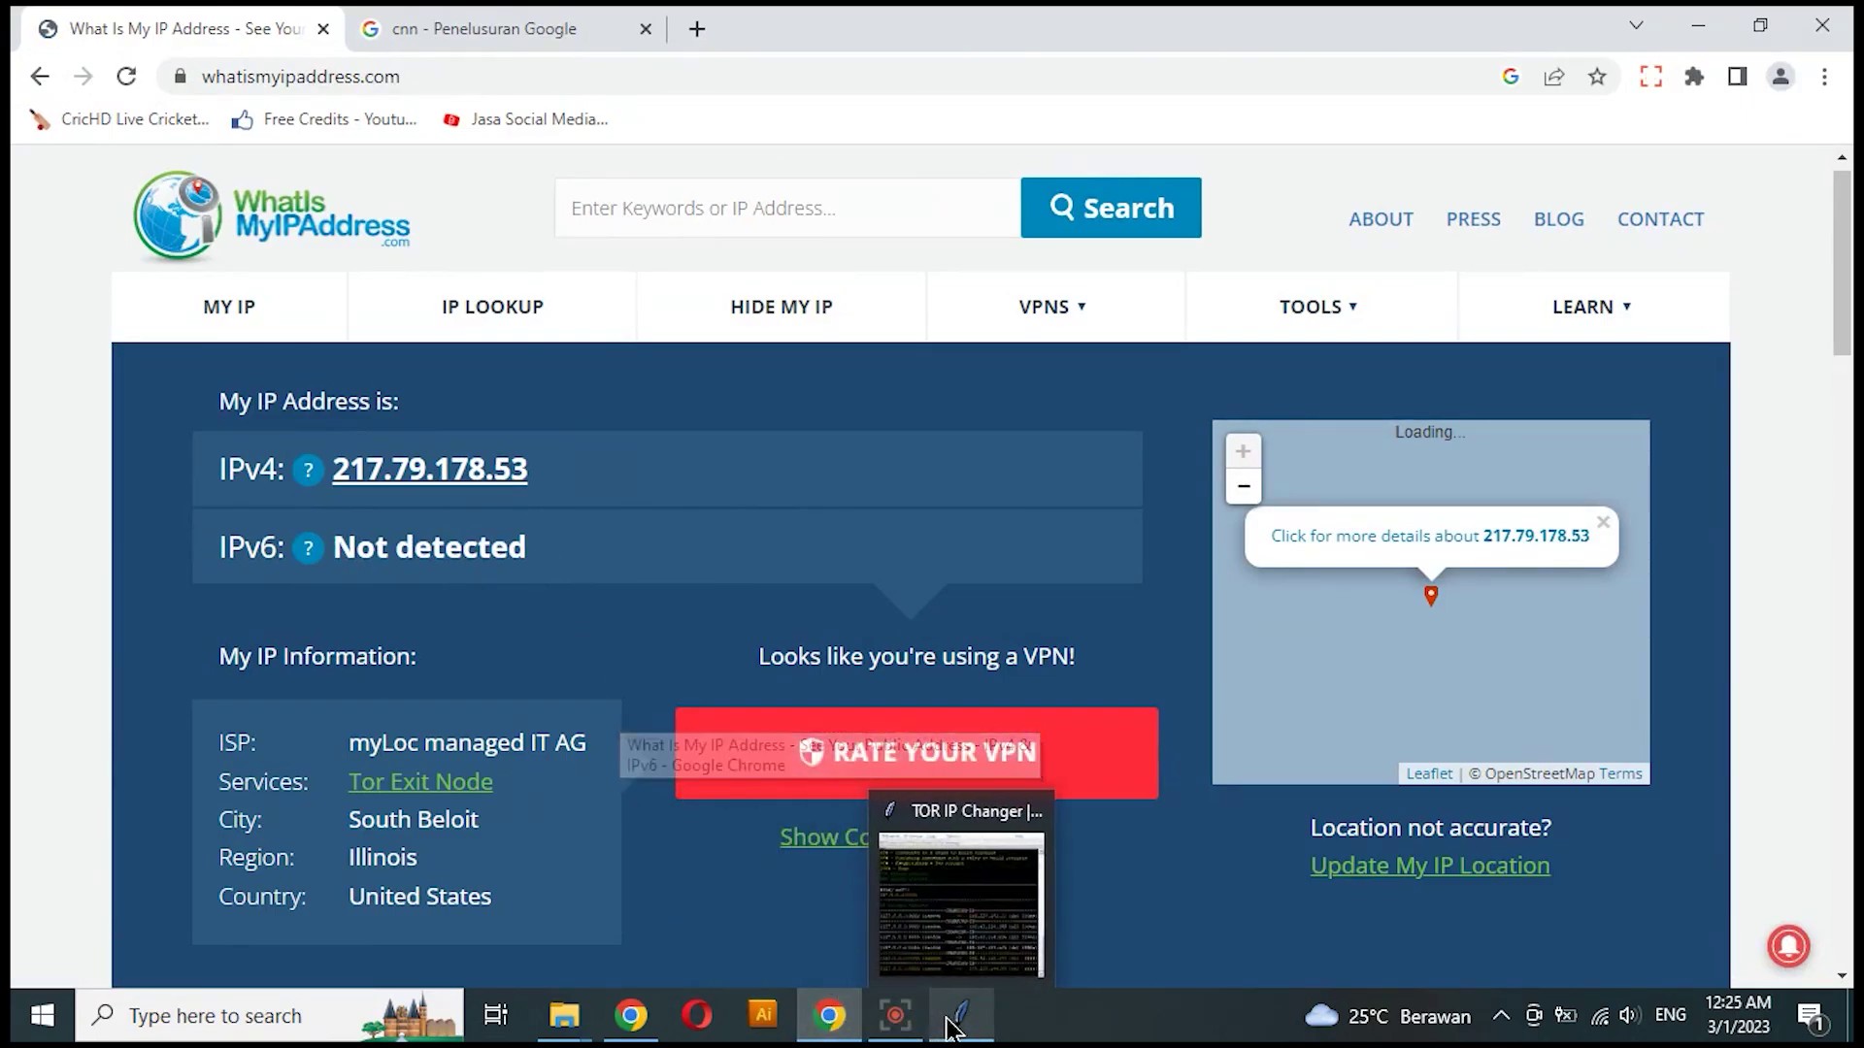
# Step: Stop the automatic IP changer in TOR IP Changer and reload whatismyipaddress.com in Chrome to check the address
pyautogui.click(953, 1019)
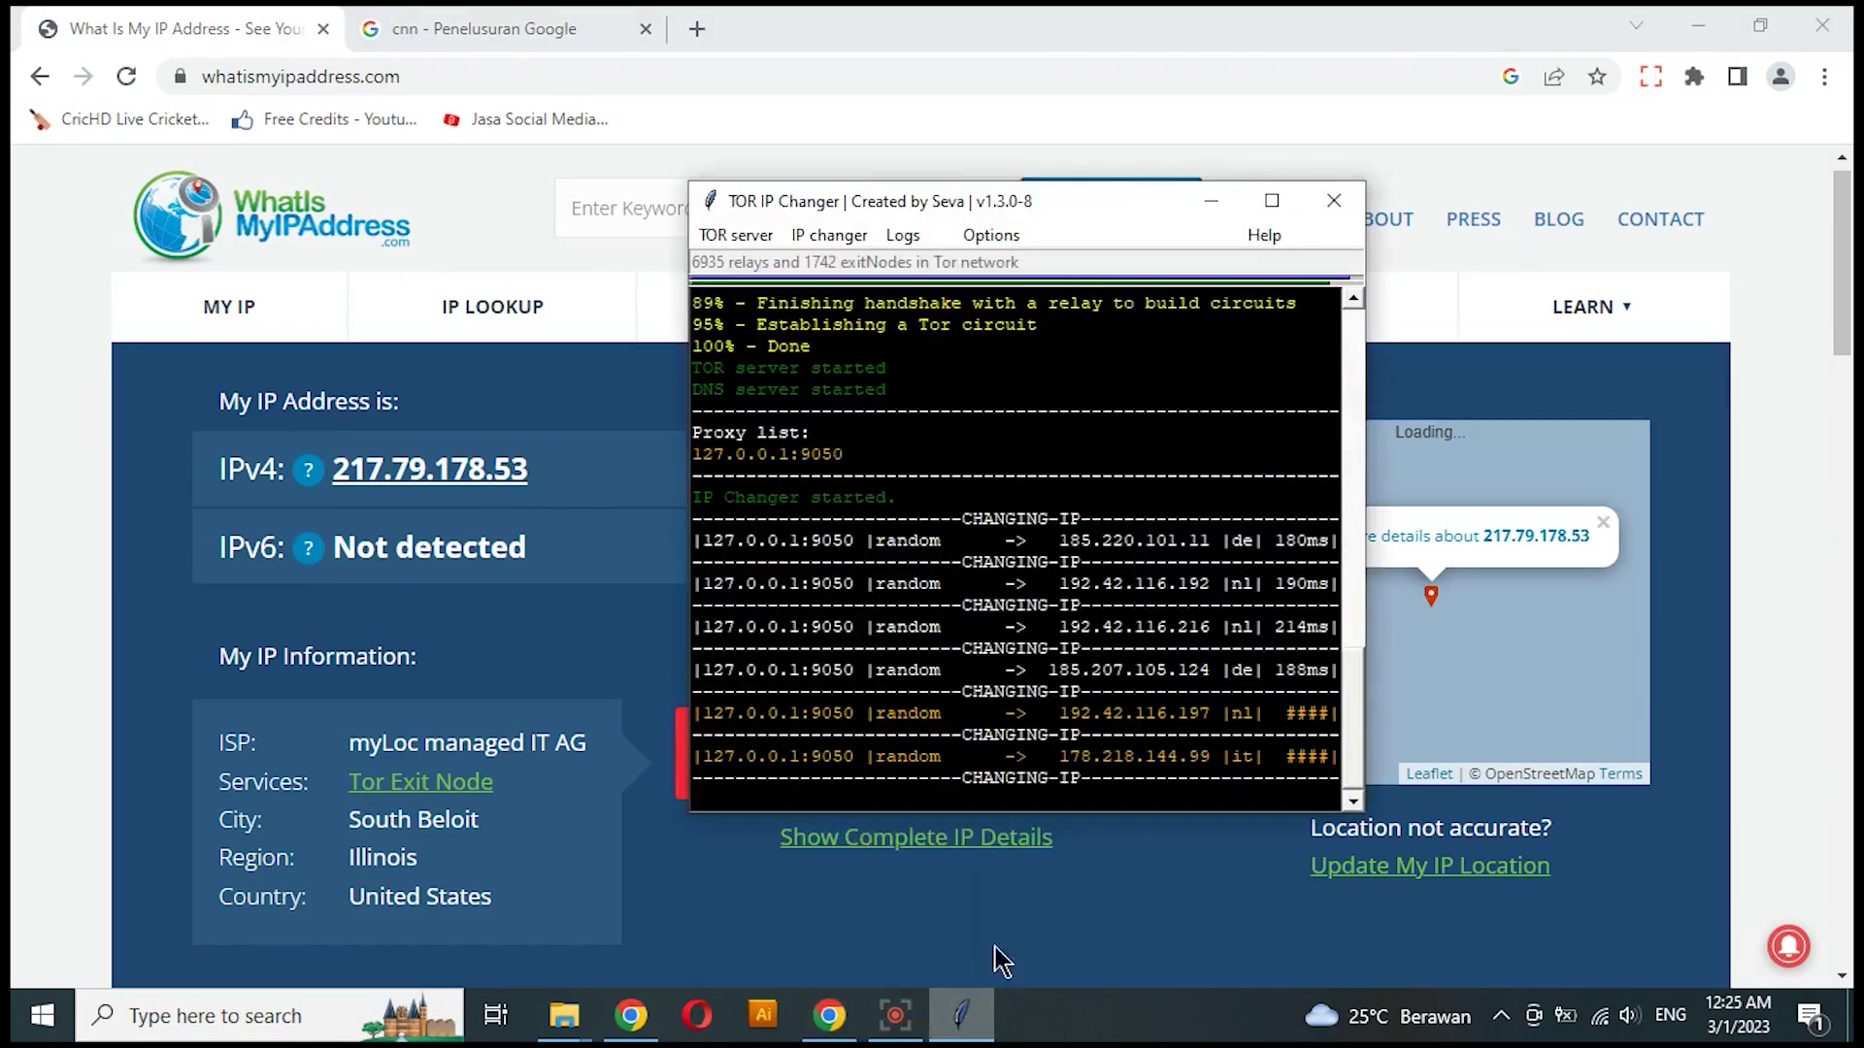
pyautogui.click(804, 235)
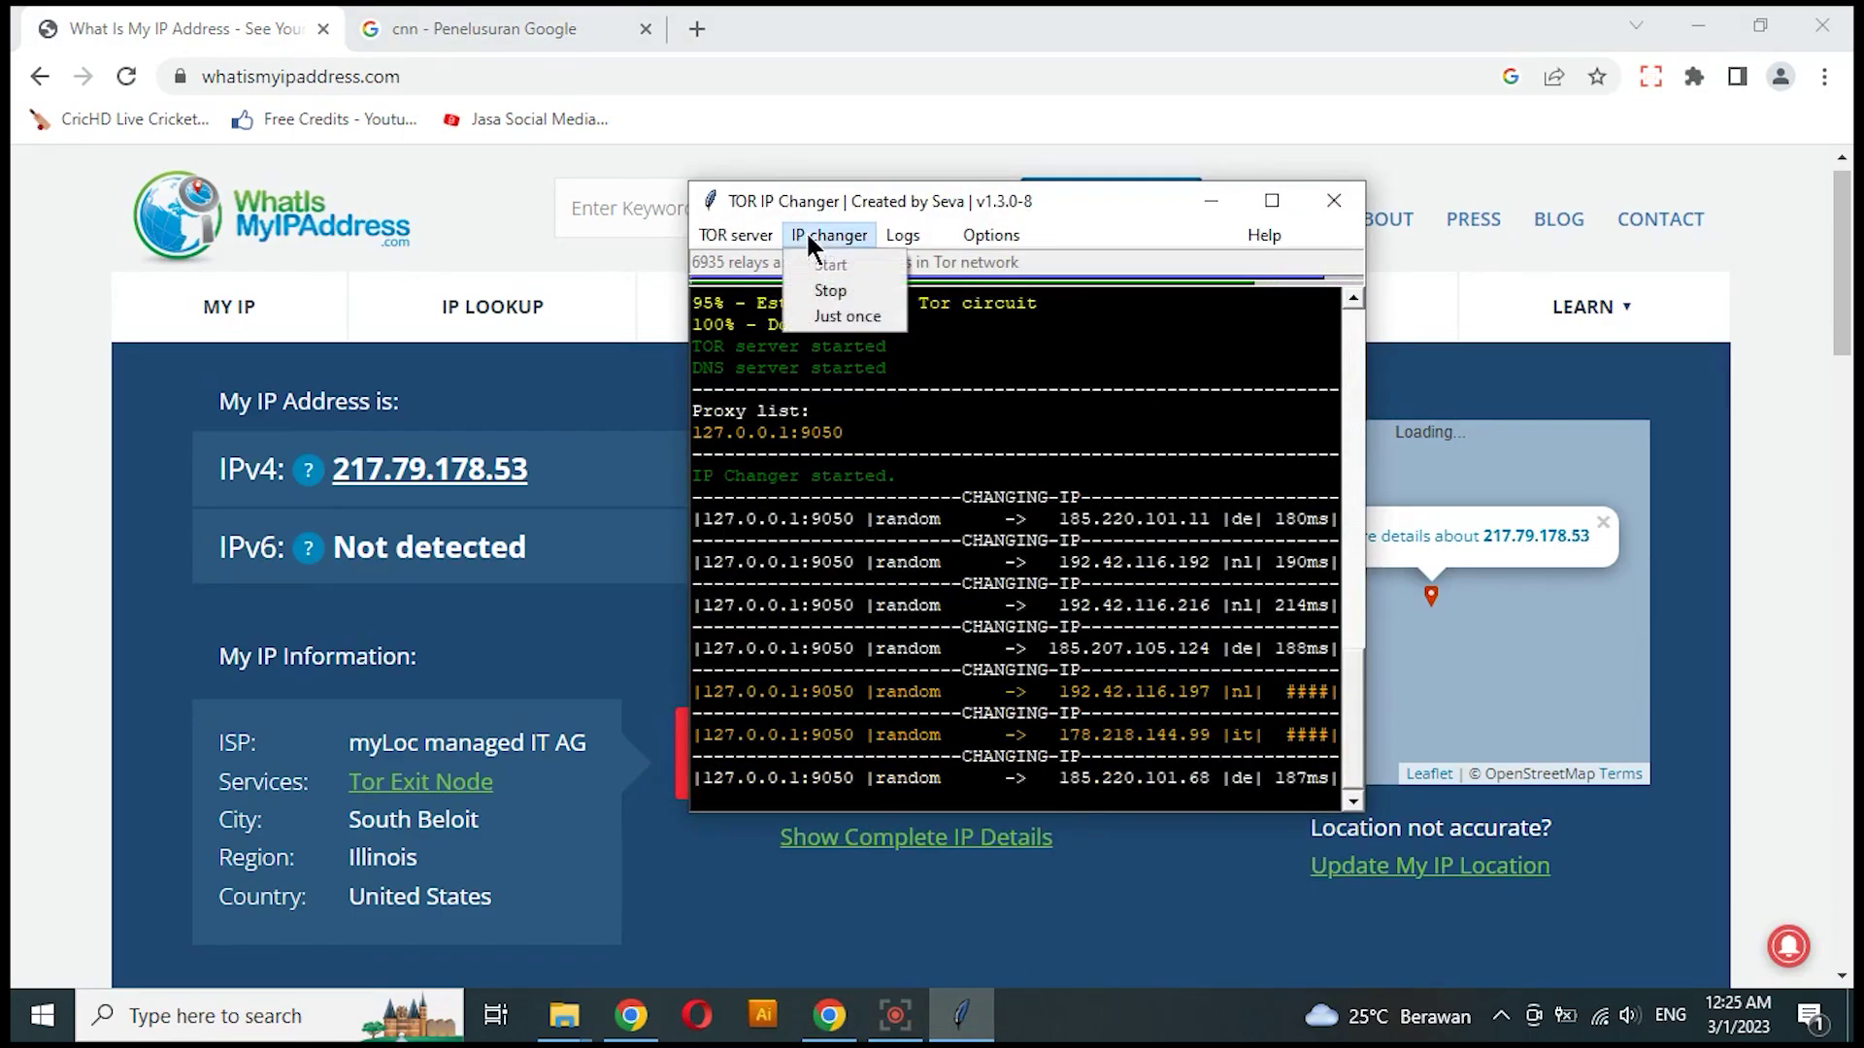
pyautogui.click(840, 289)
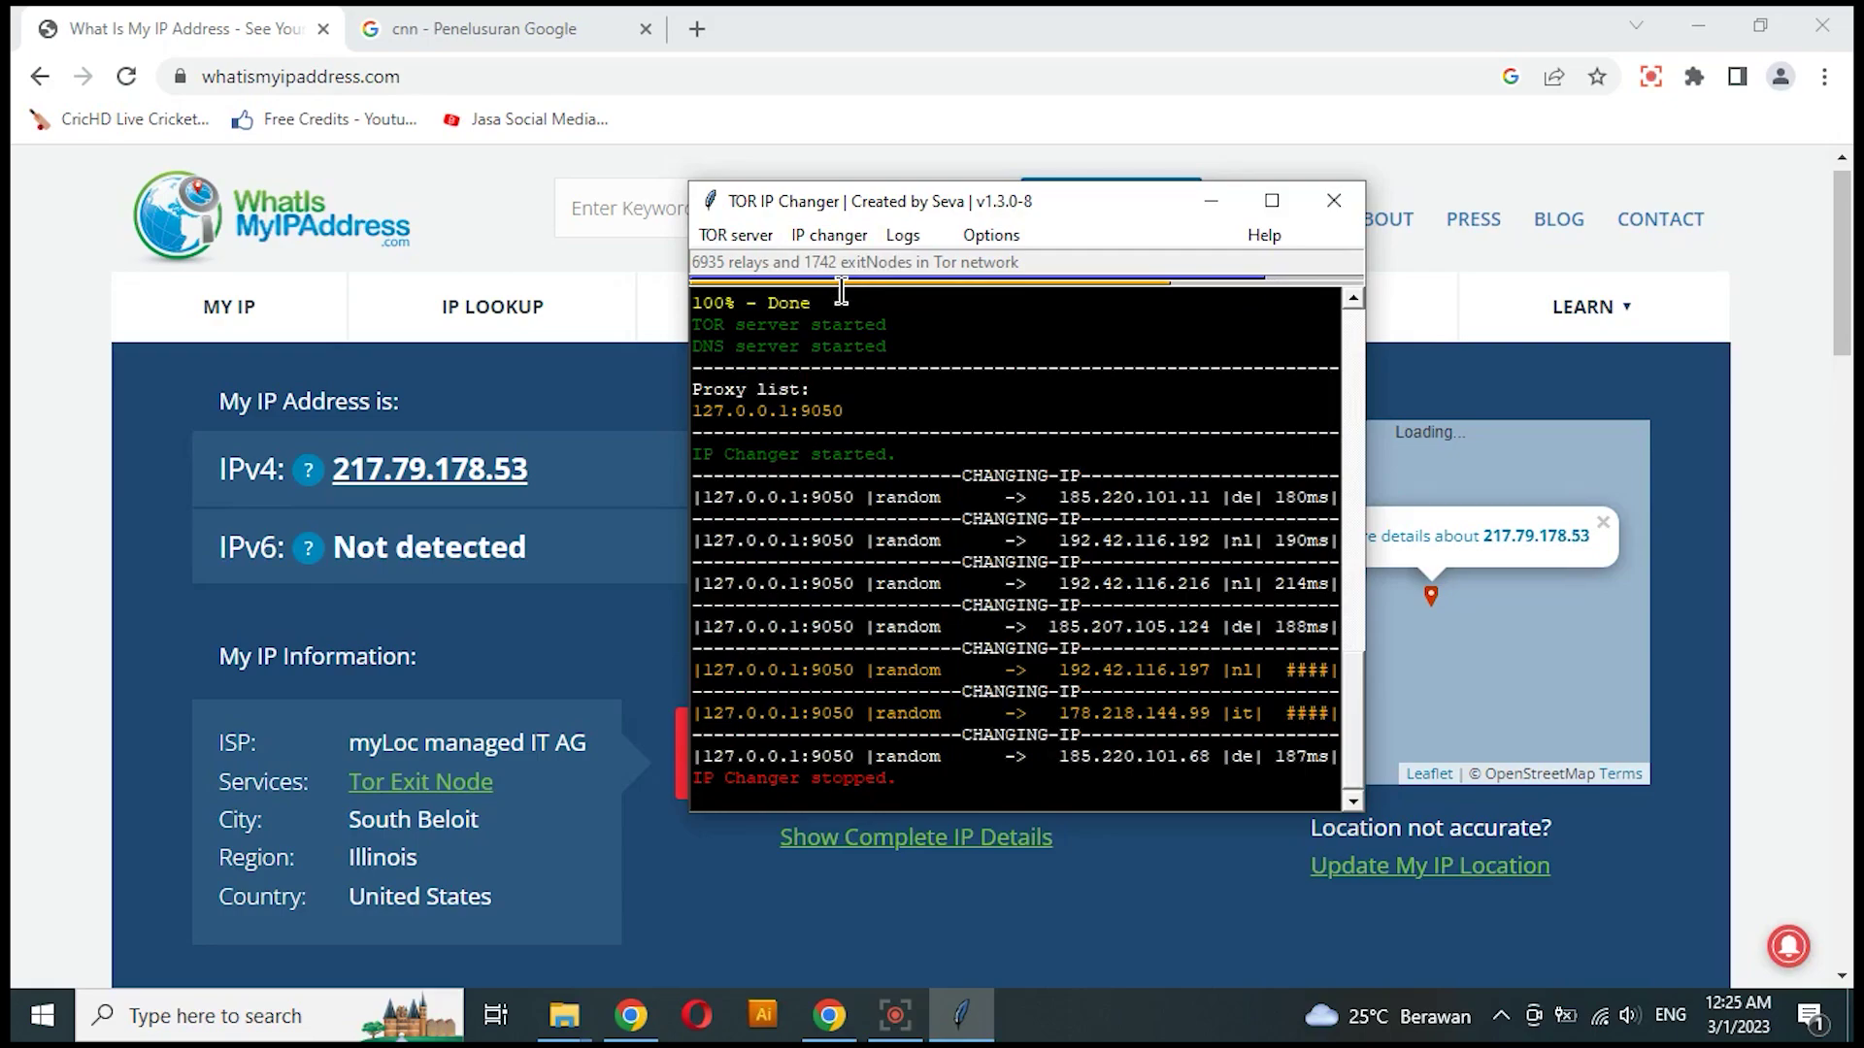
pyautogui.click(101, 406)
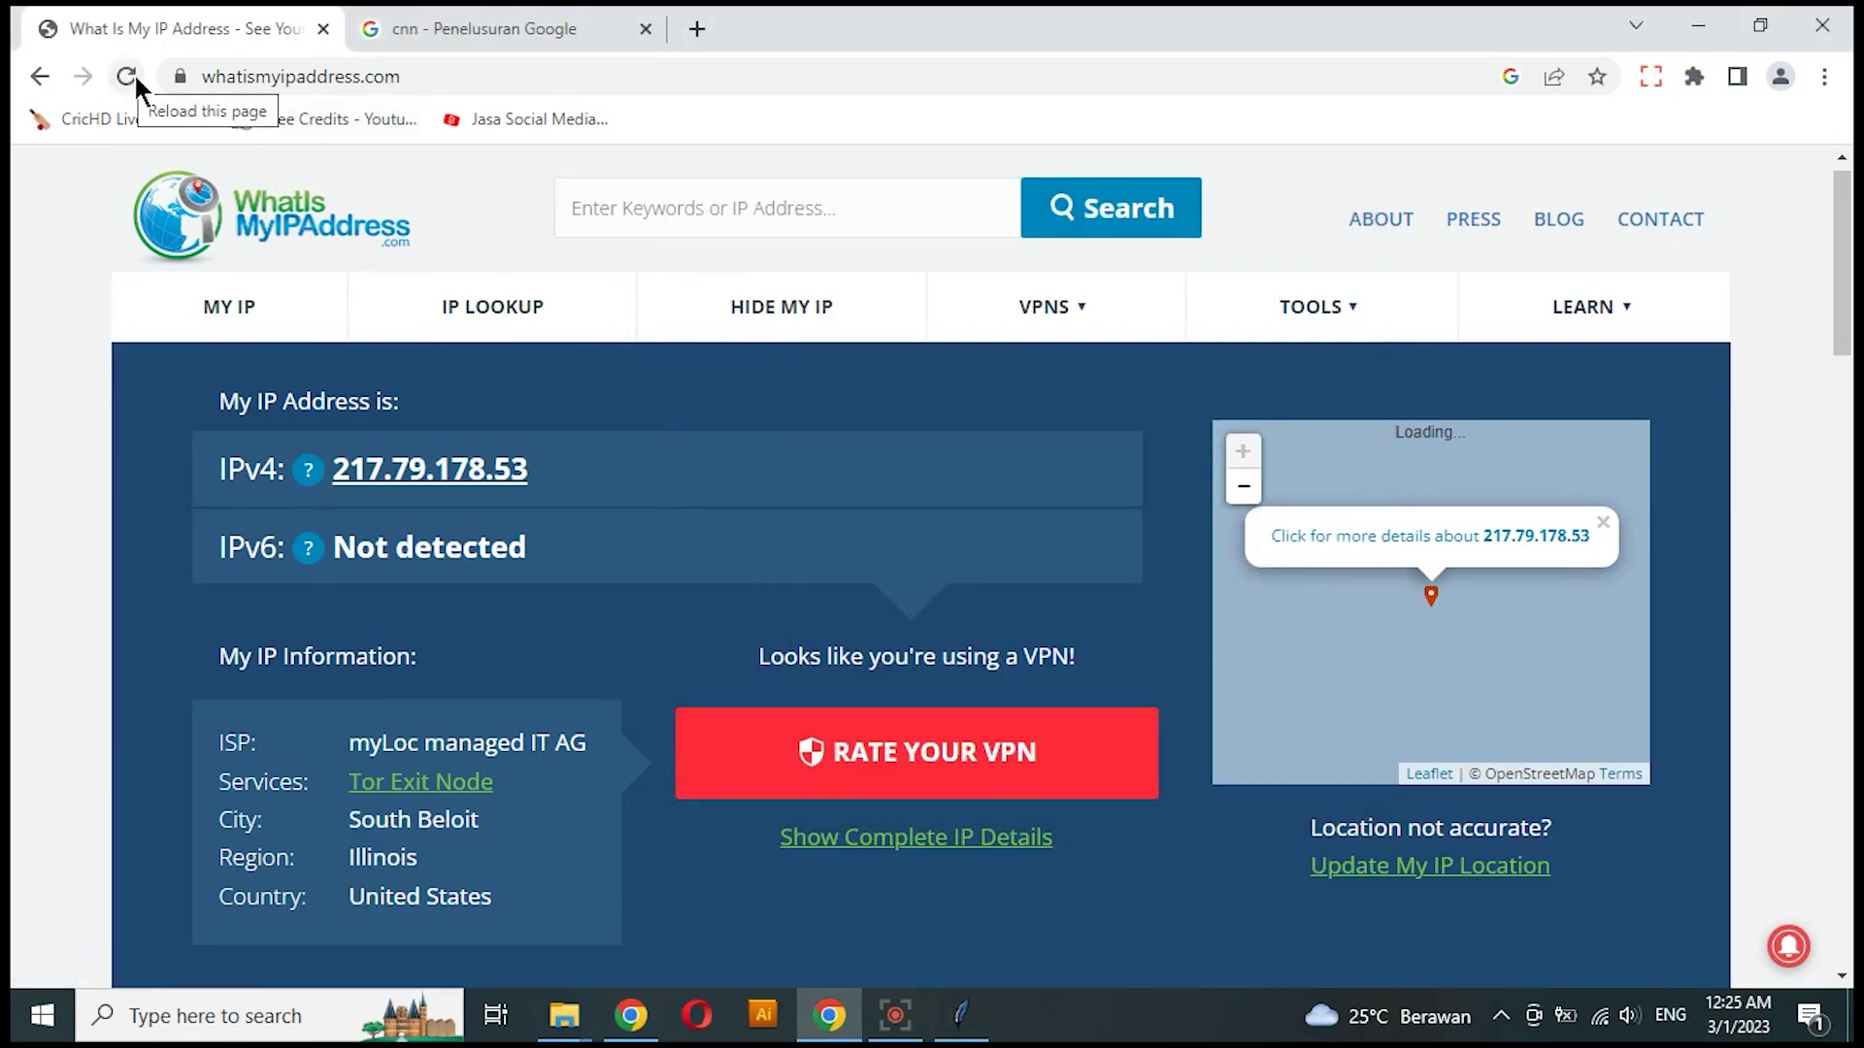
pyautogui.click(135, 77)
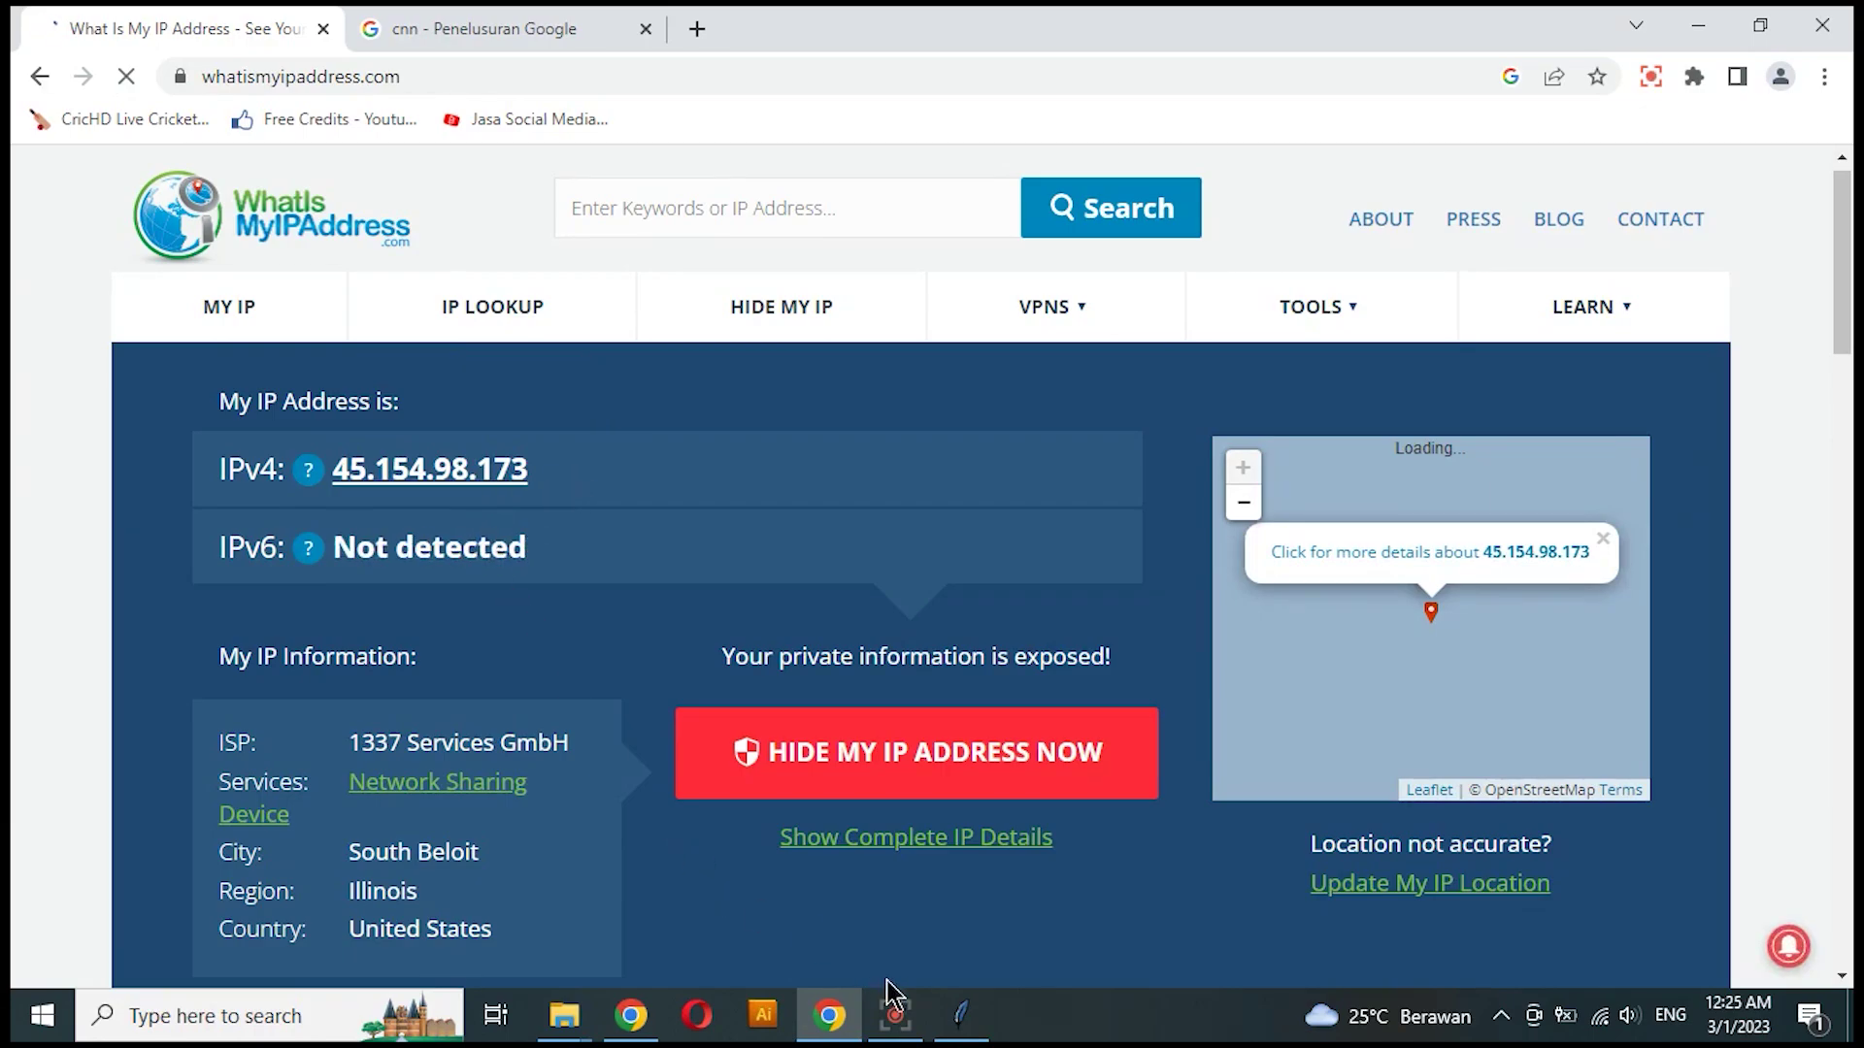
# Step: Switch back to TOR IP Changer and stop the TOR server
pyautogui.click(829, 1014)
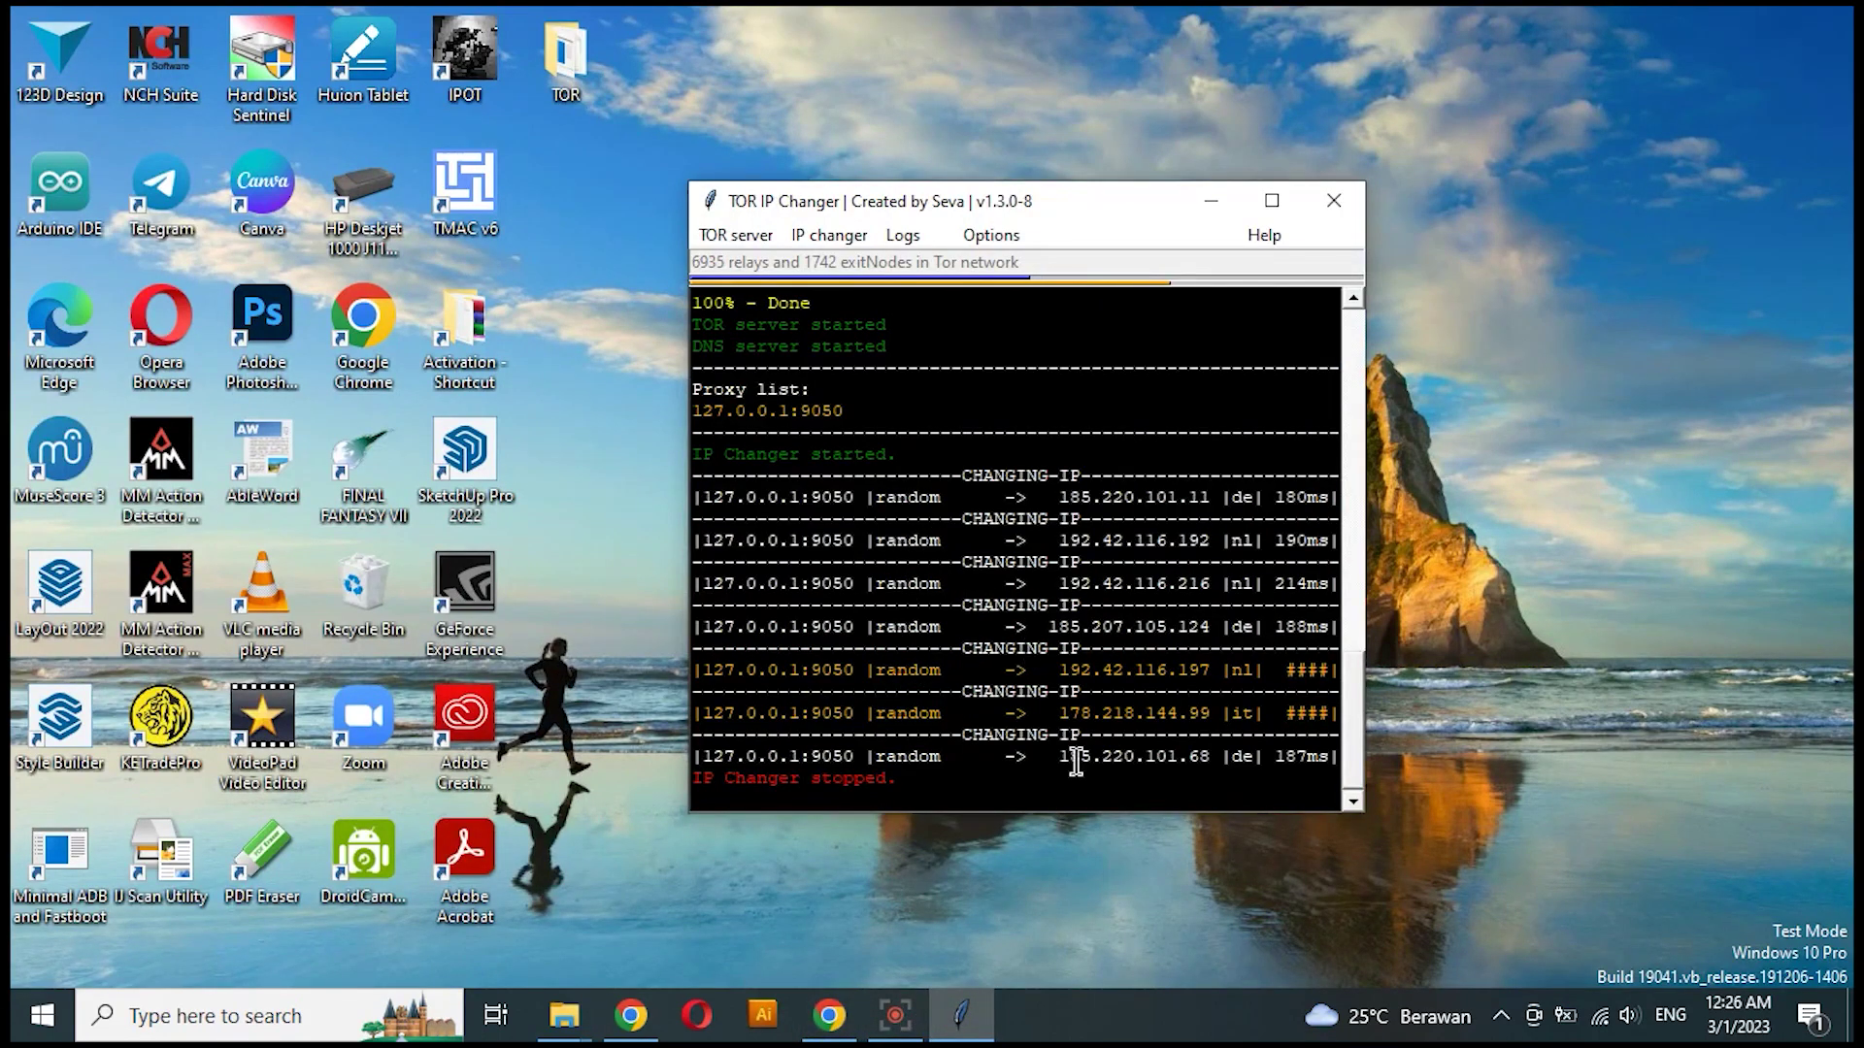
pyautogui.click(742, 241)
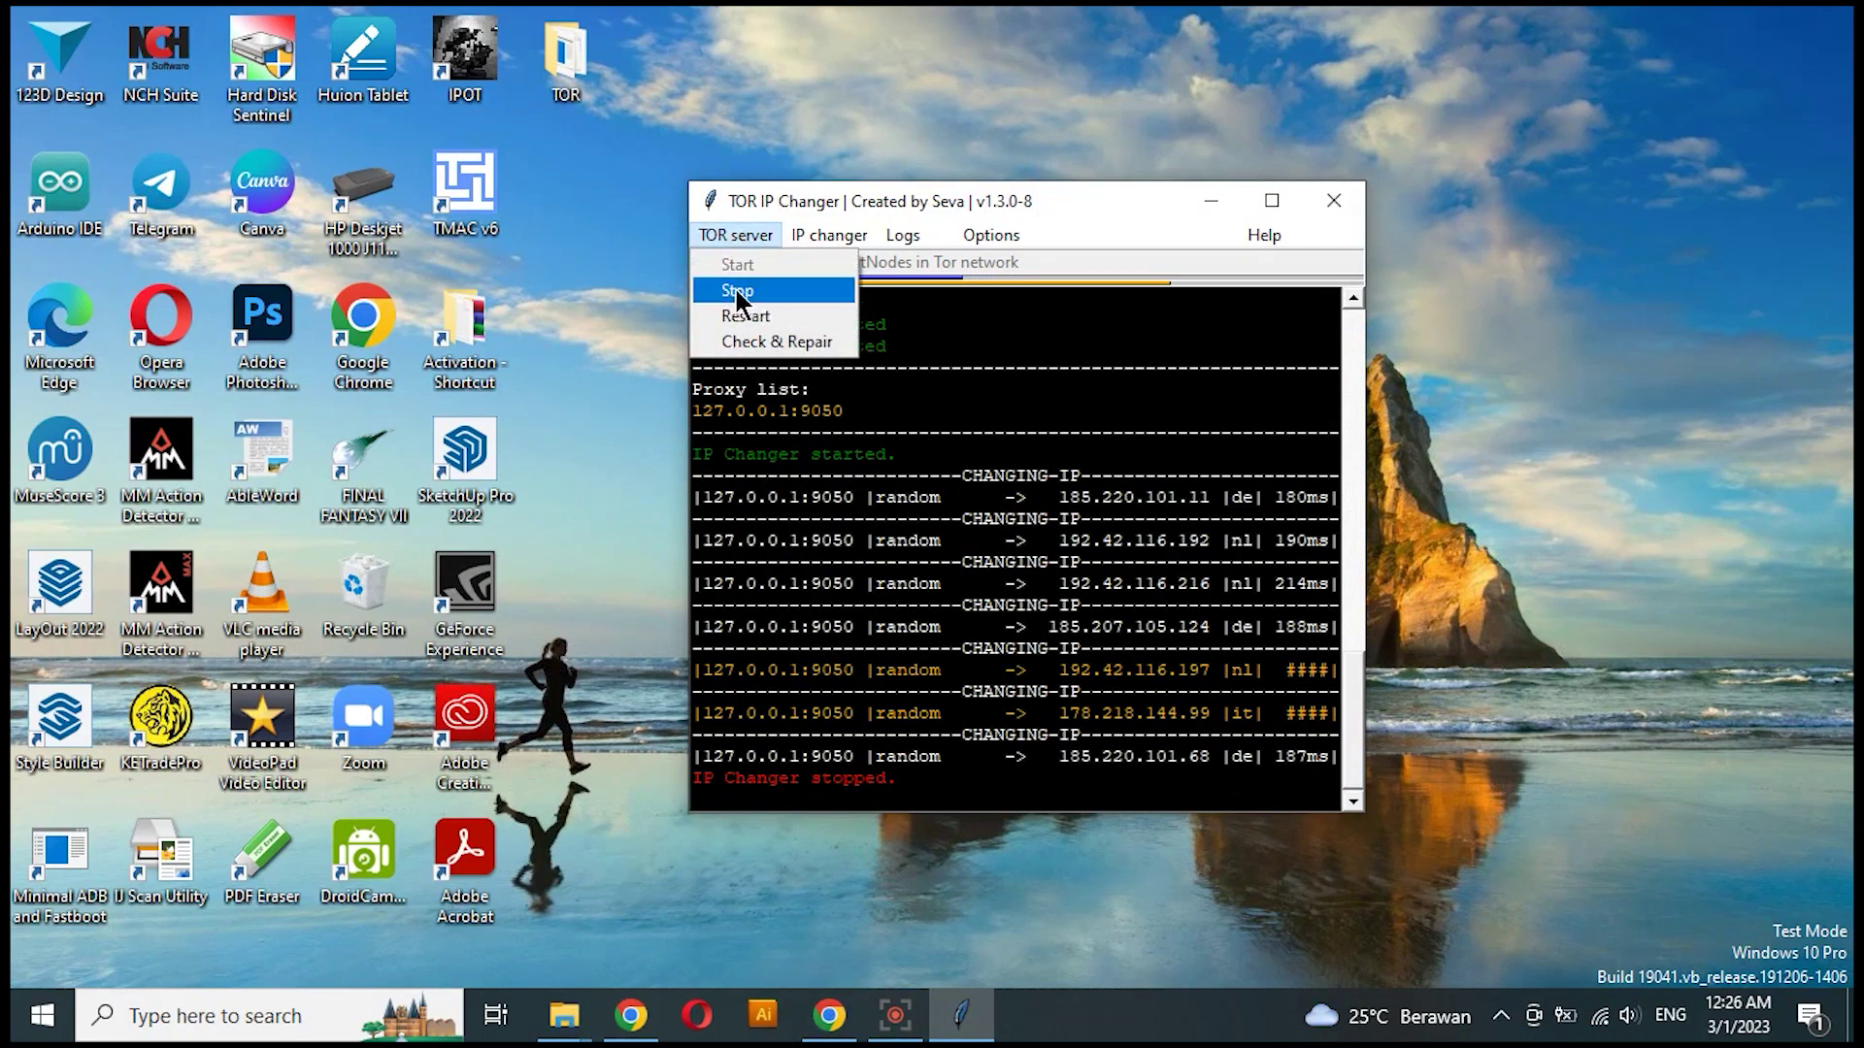
pyautogui.click(741, 293)
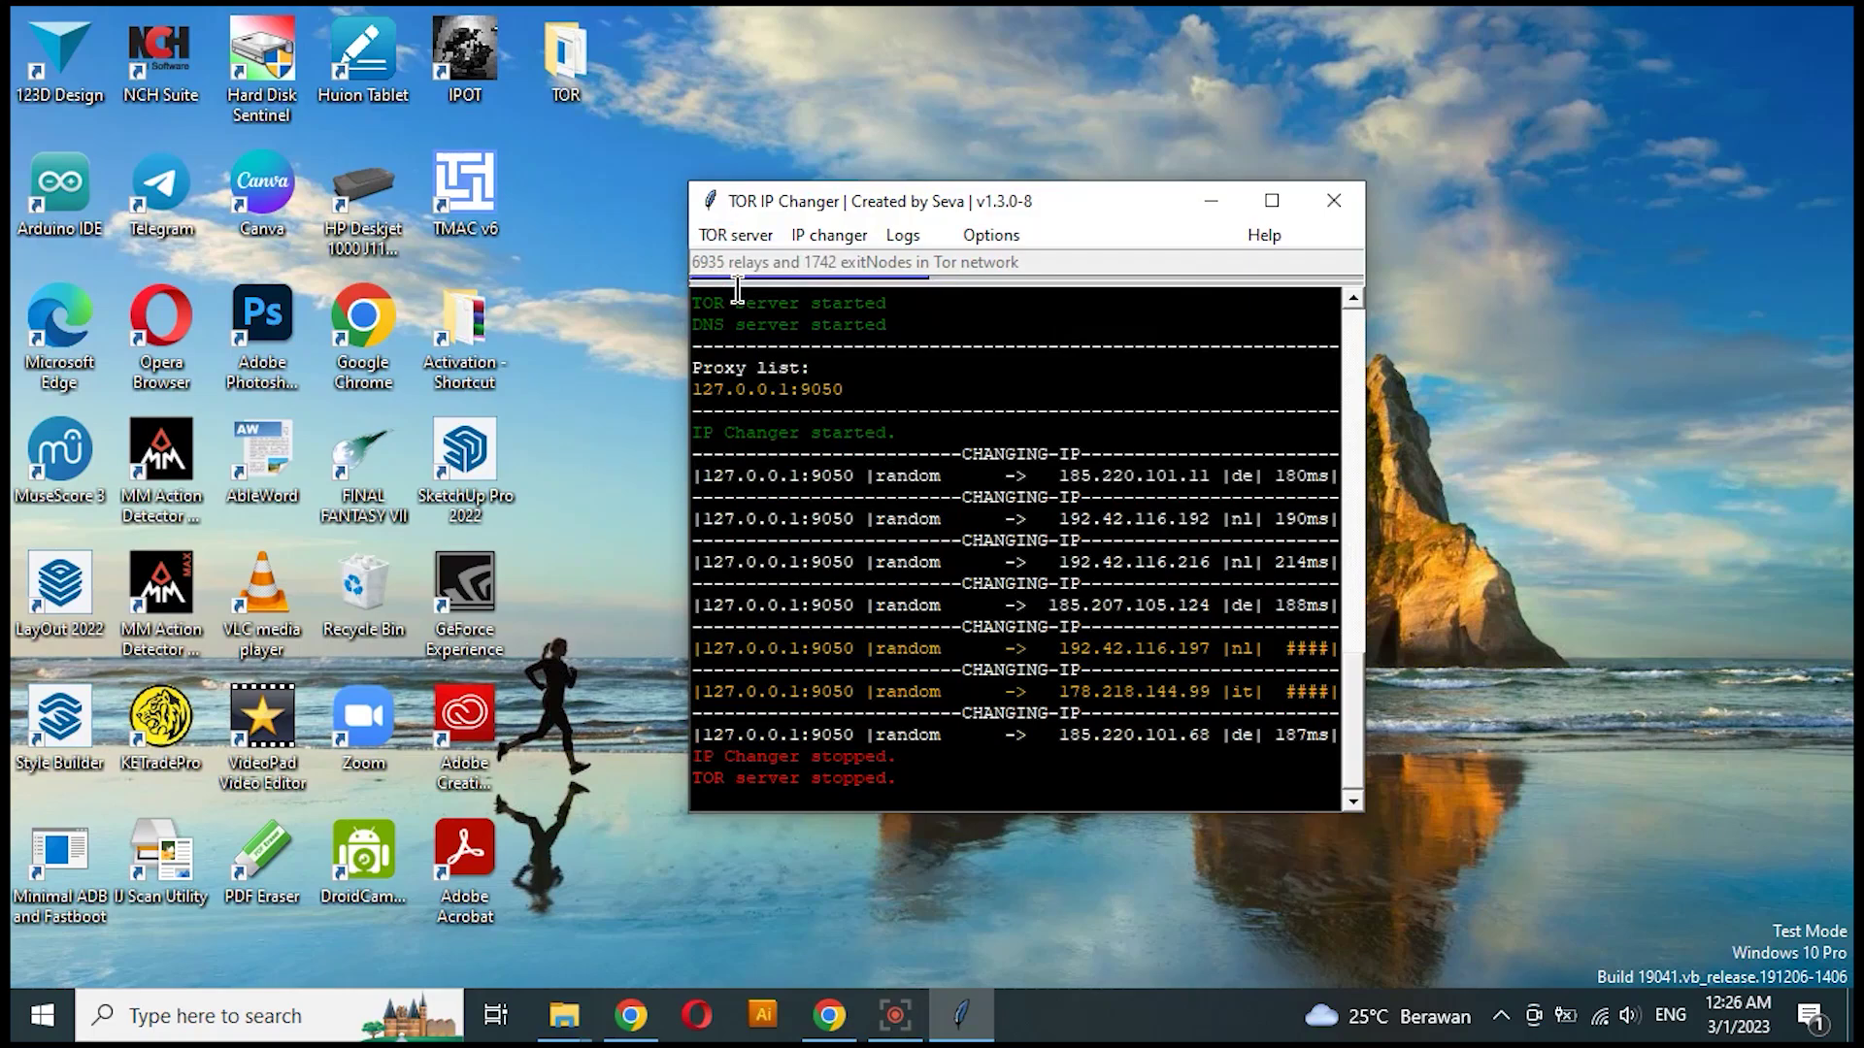
# Step: Find Internet Options through the Windows search, turn off the proxy server in the connections' LAN settings and confirm both dialogs
pyautogui.click(300, 1035)
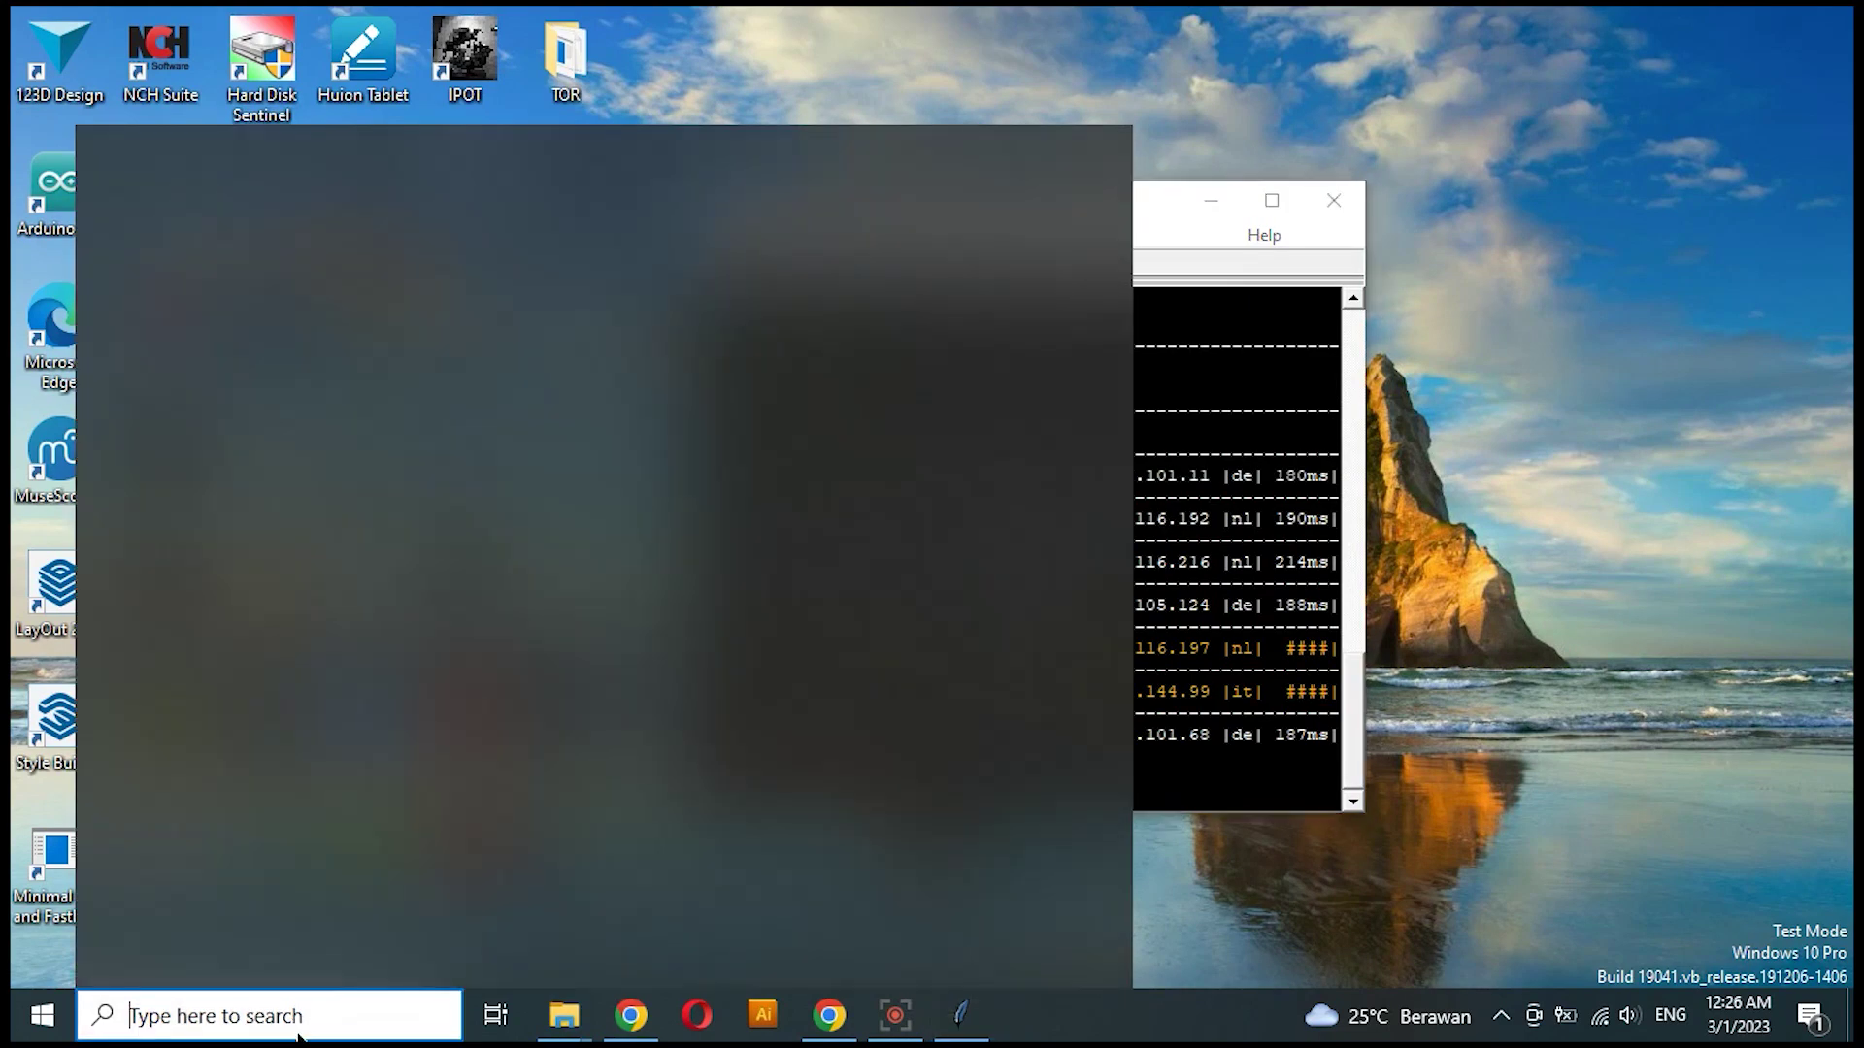
pyautogui.write('internet')
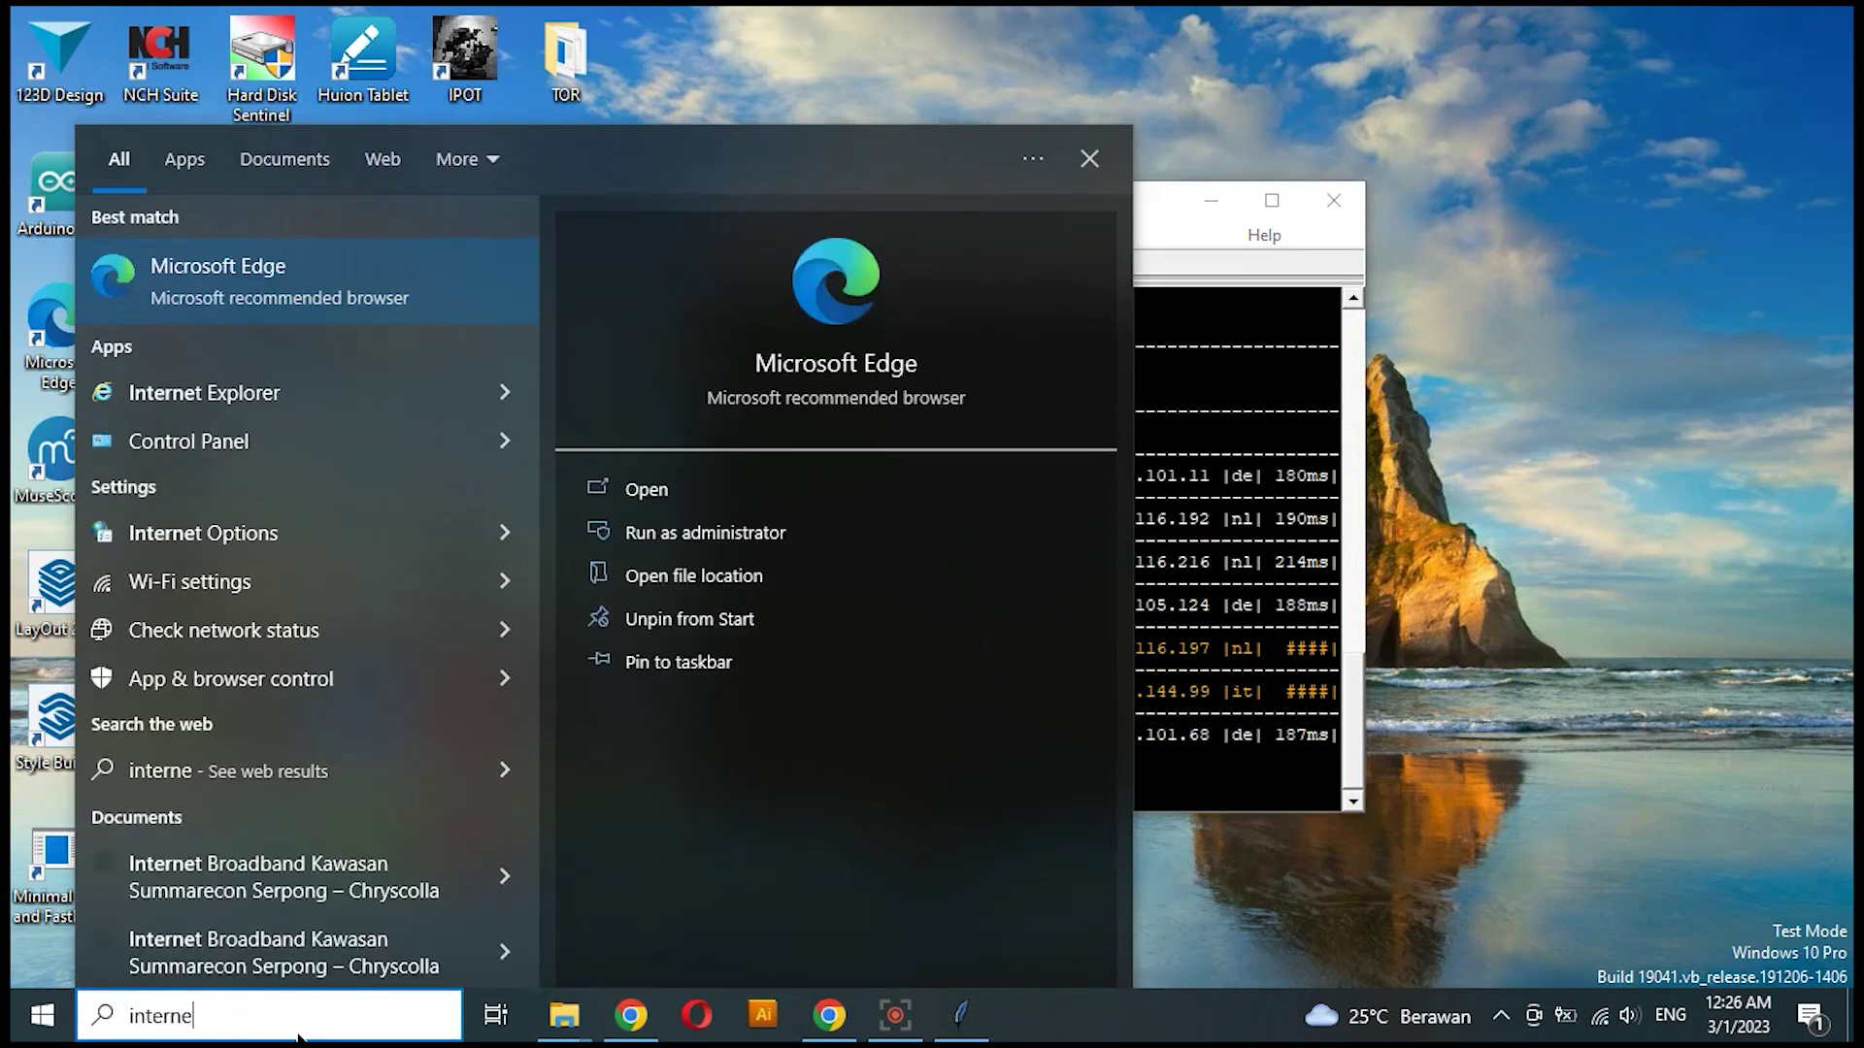
pyautogui.click(257, 533)
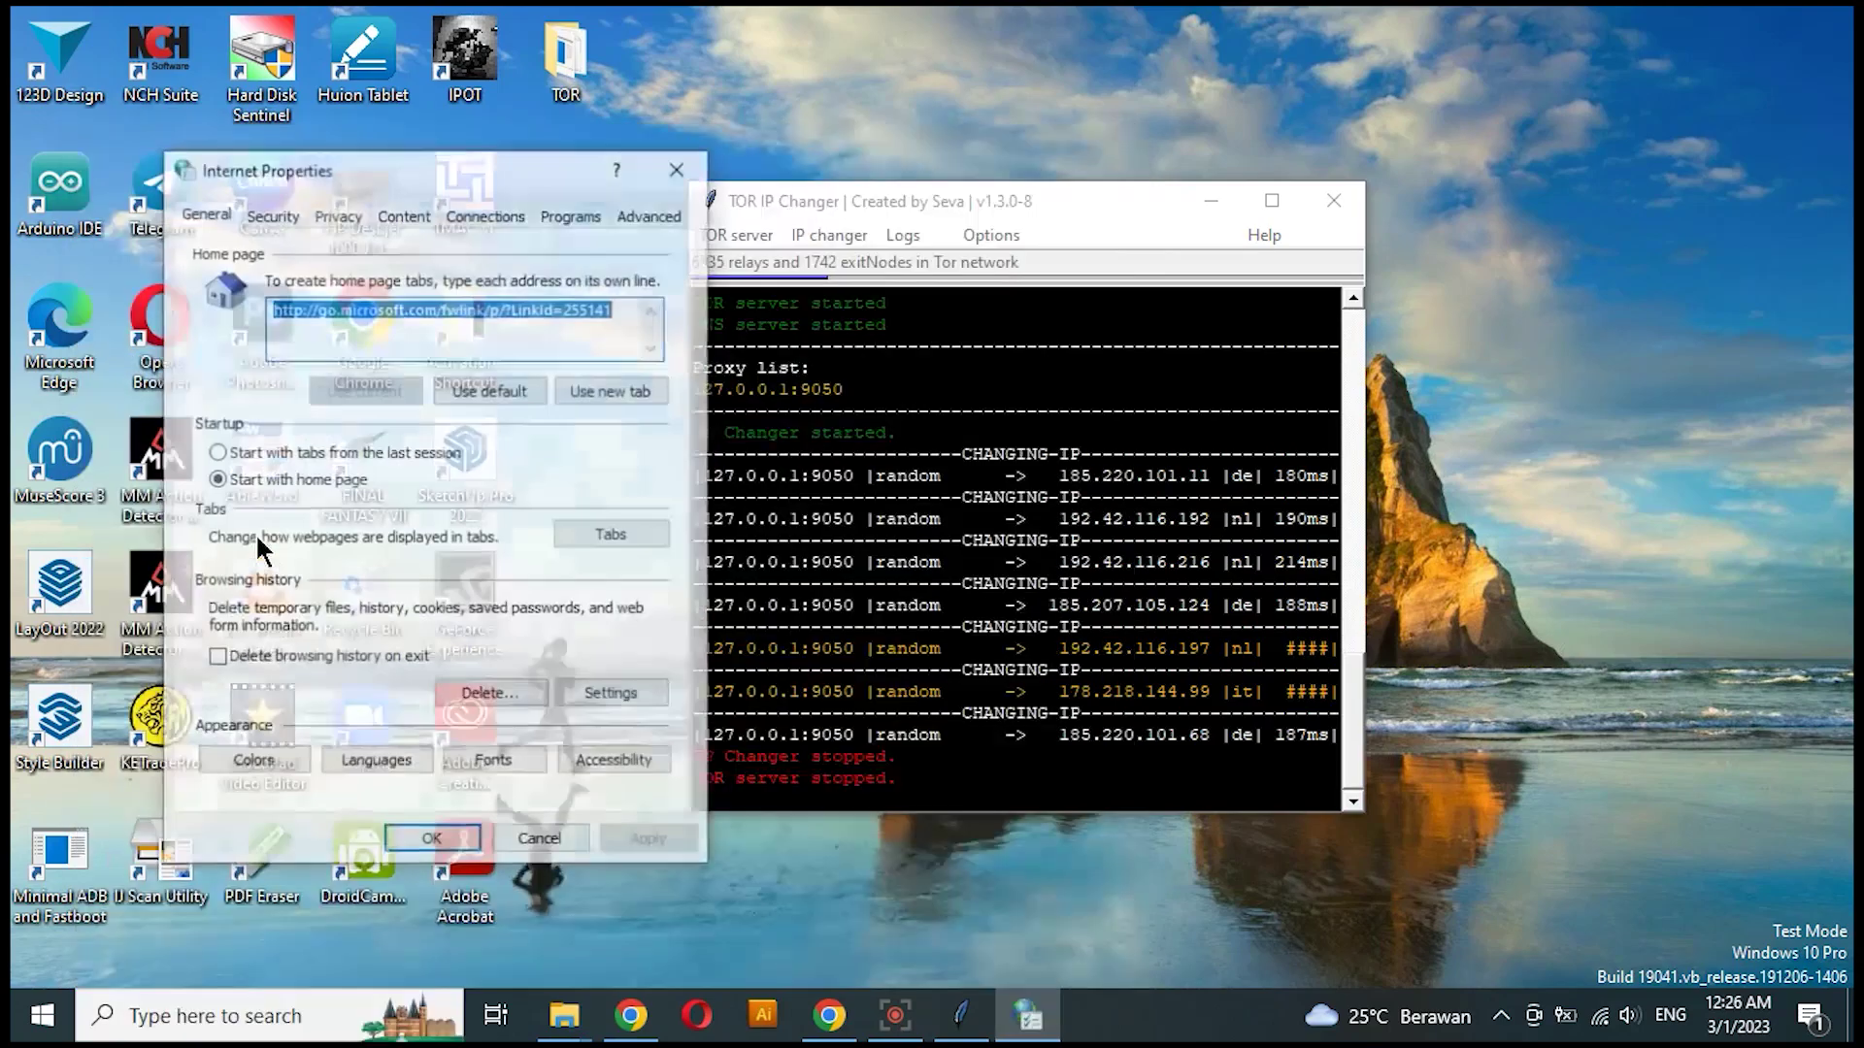
pyautogui.click(468, 214)
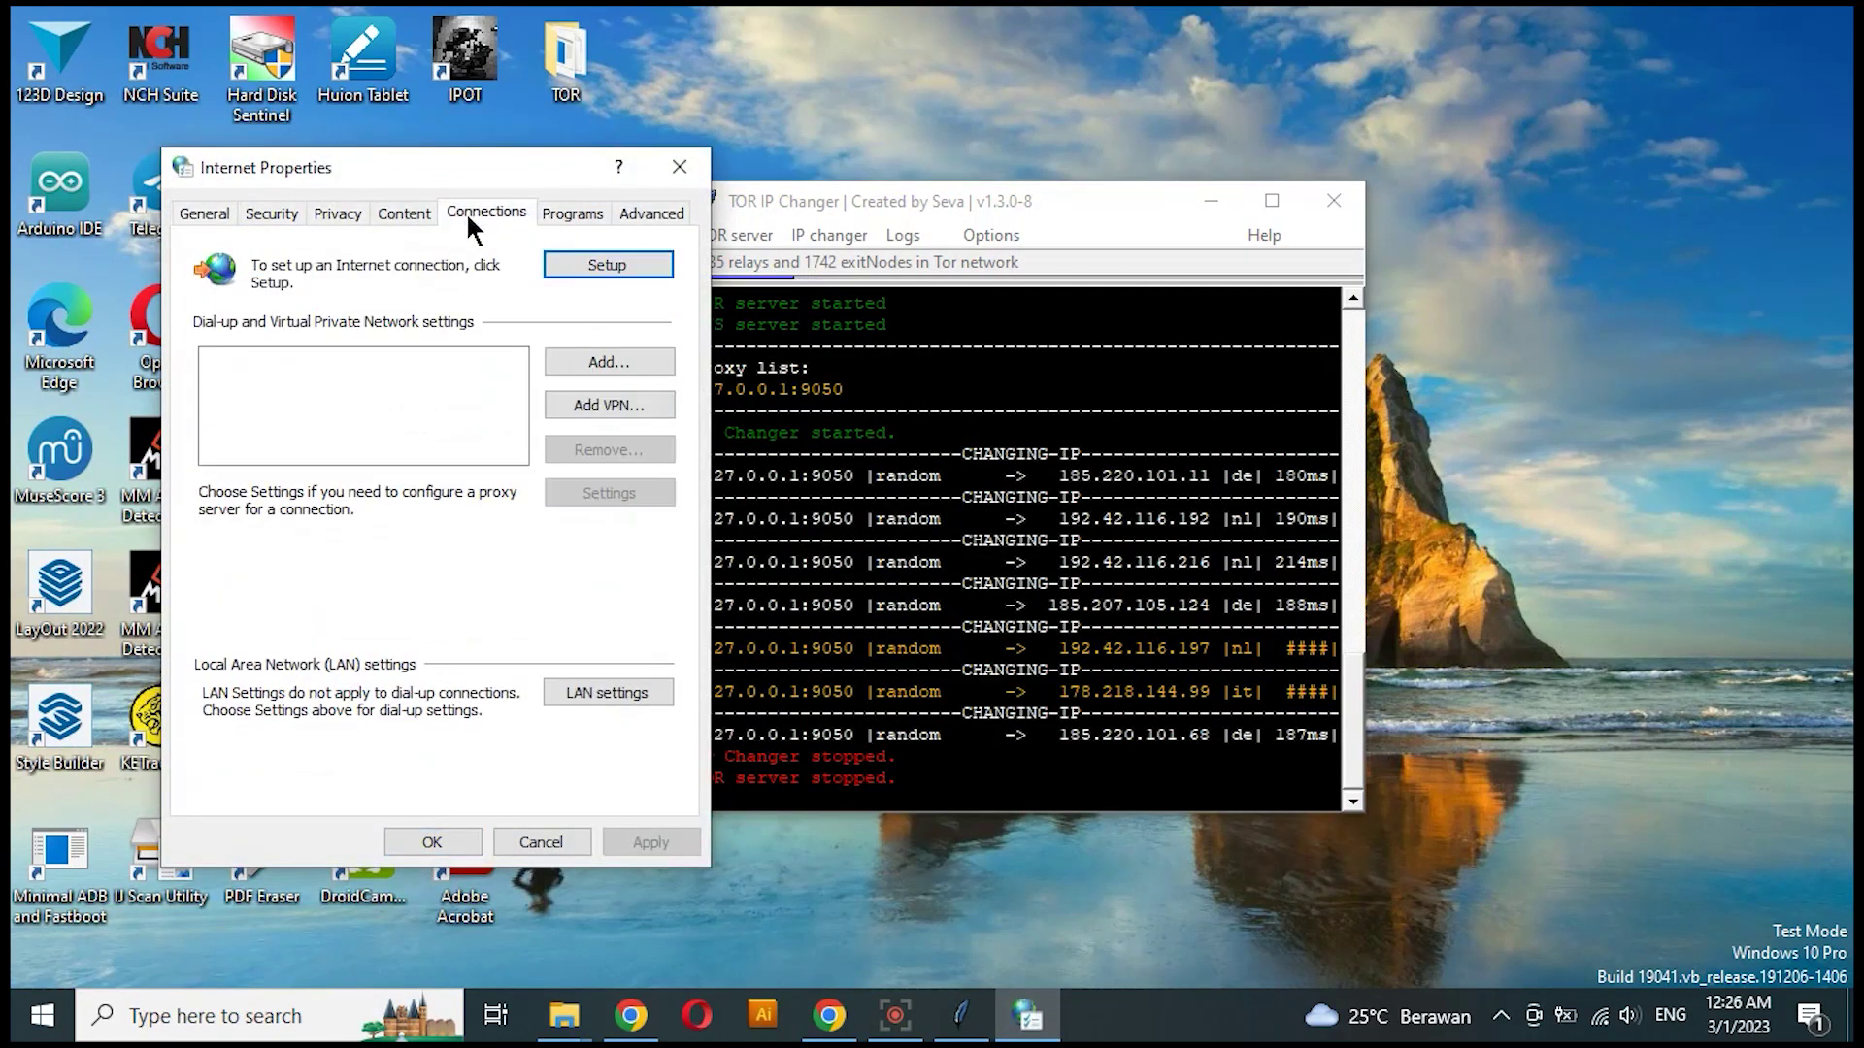
pyautogui.click(601, 693)
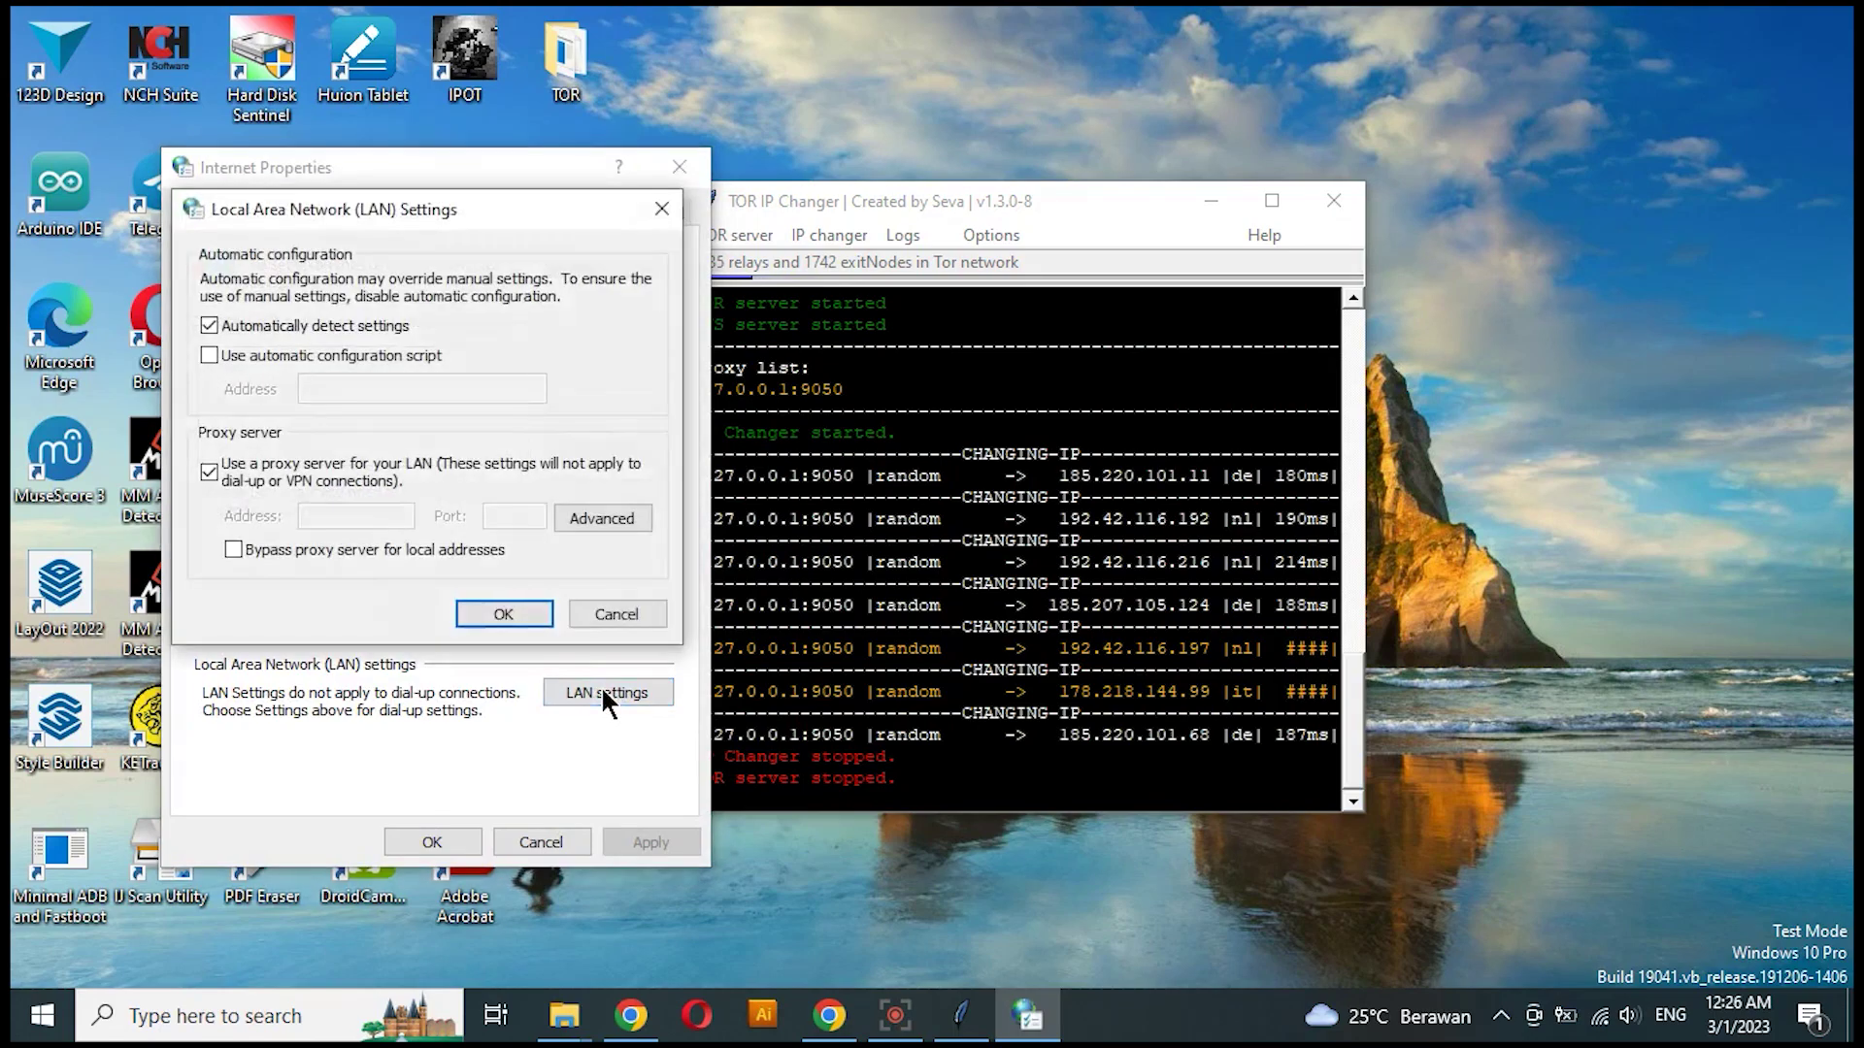
pyautogui.click(211, 472)
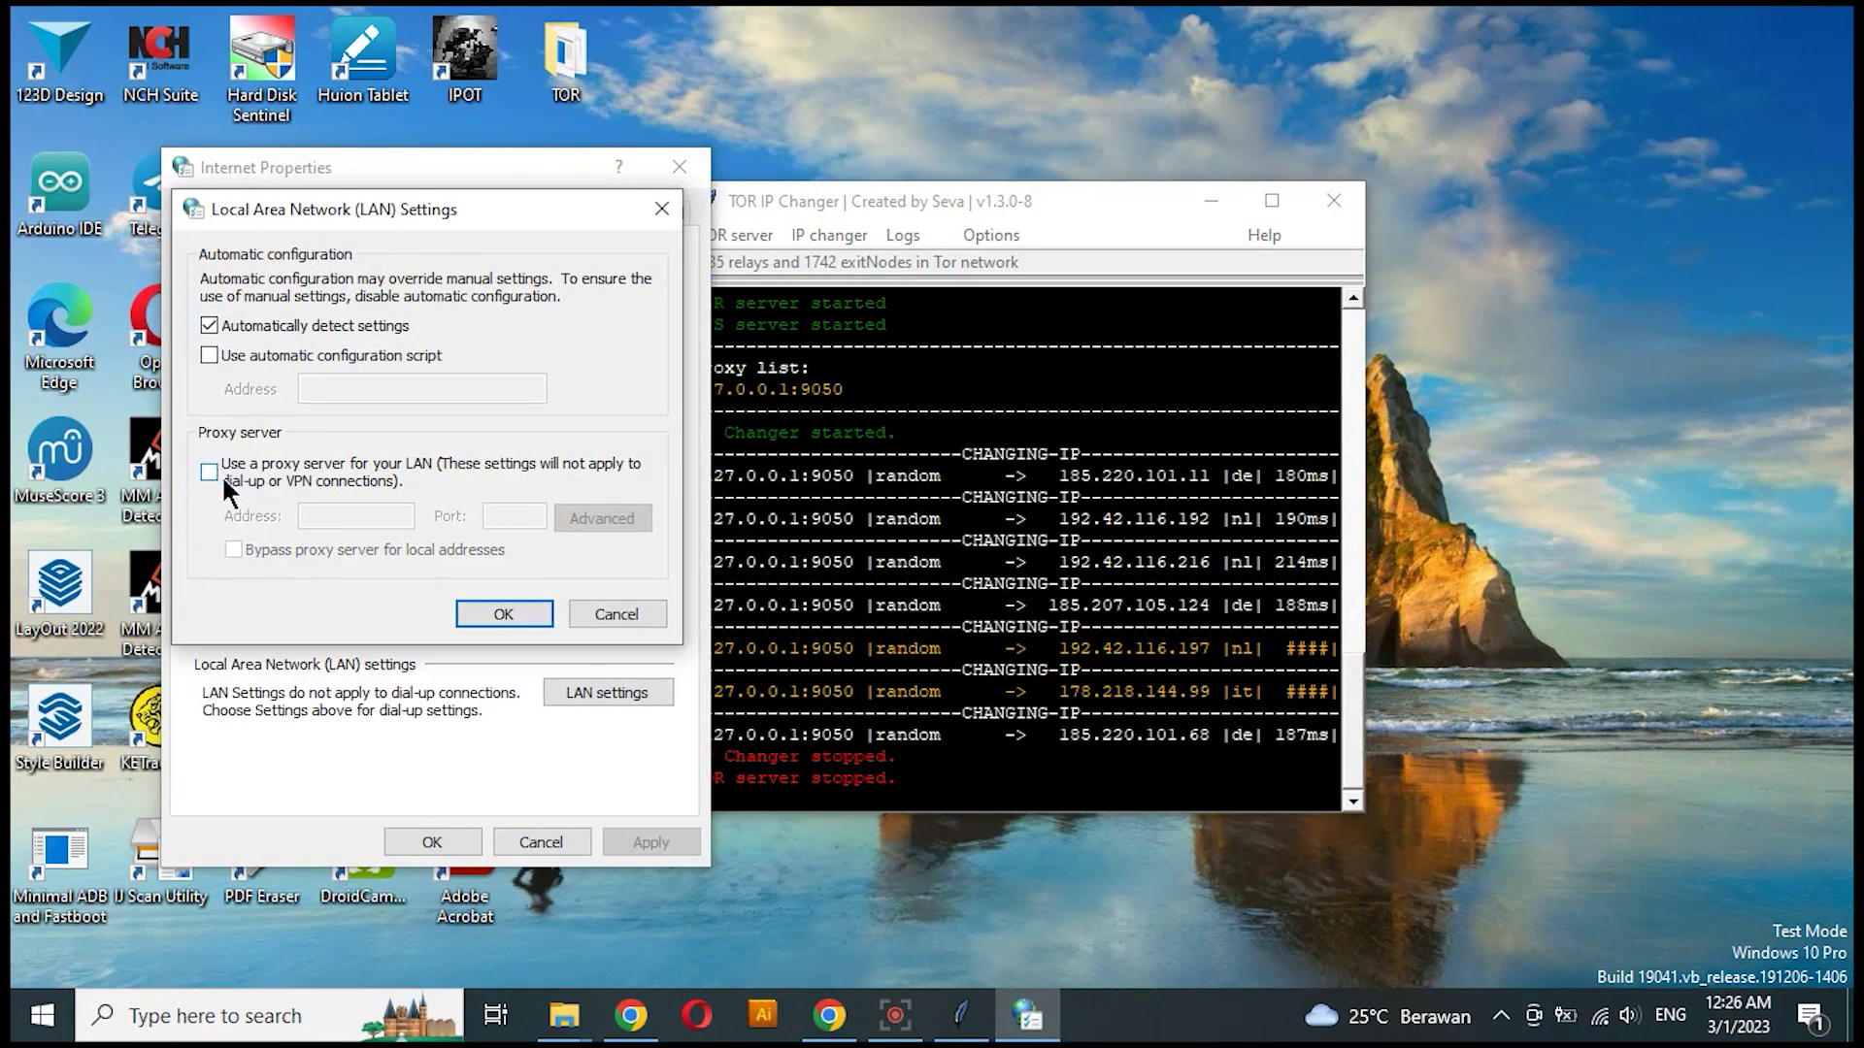
pyautogui.click(503, 614)
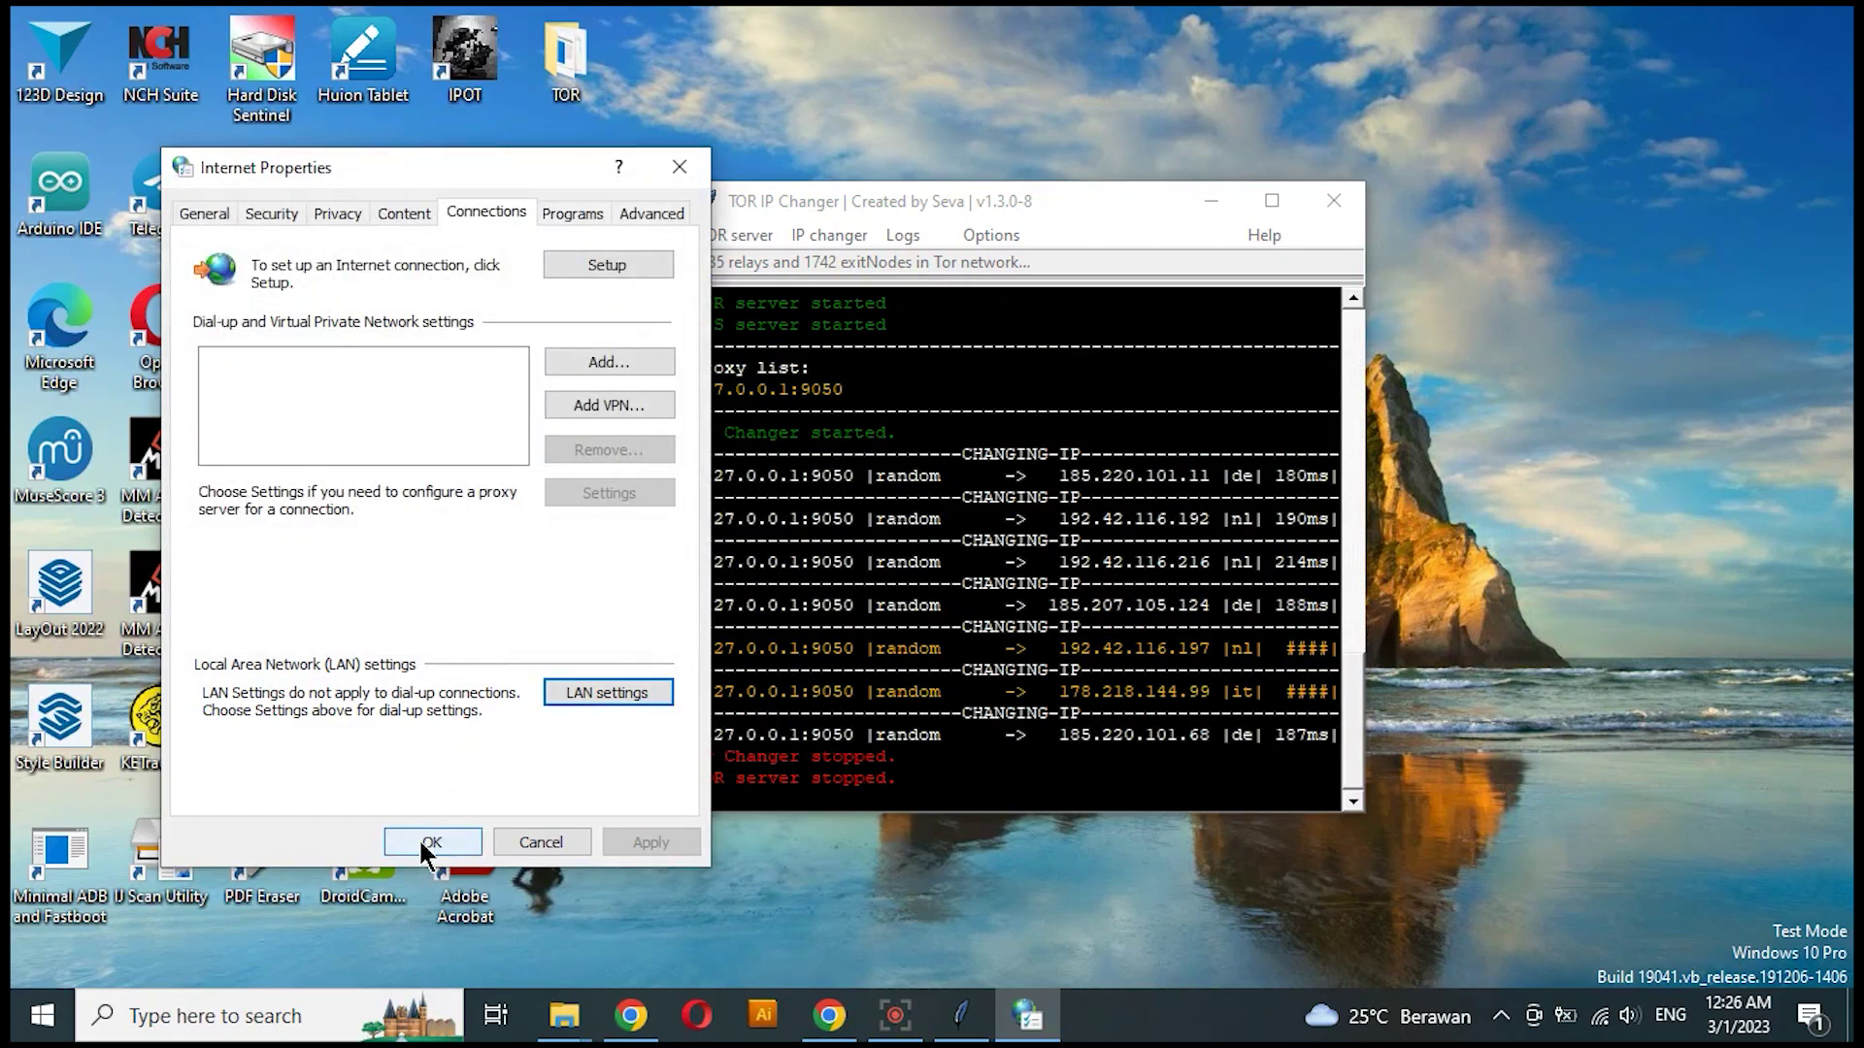
pyautogui.click(427, 842)
# Step: Switch to Chrome, reload whatismyipaddress.com without the proxy, dismiss the ad banner and check the reported IP address and location
pyautogui.click(825, 1019)
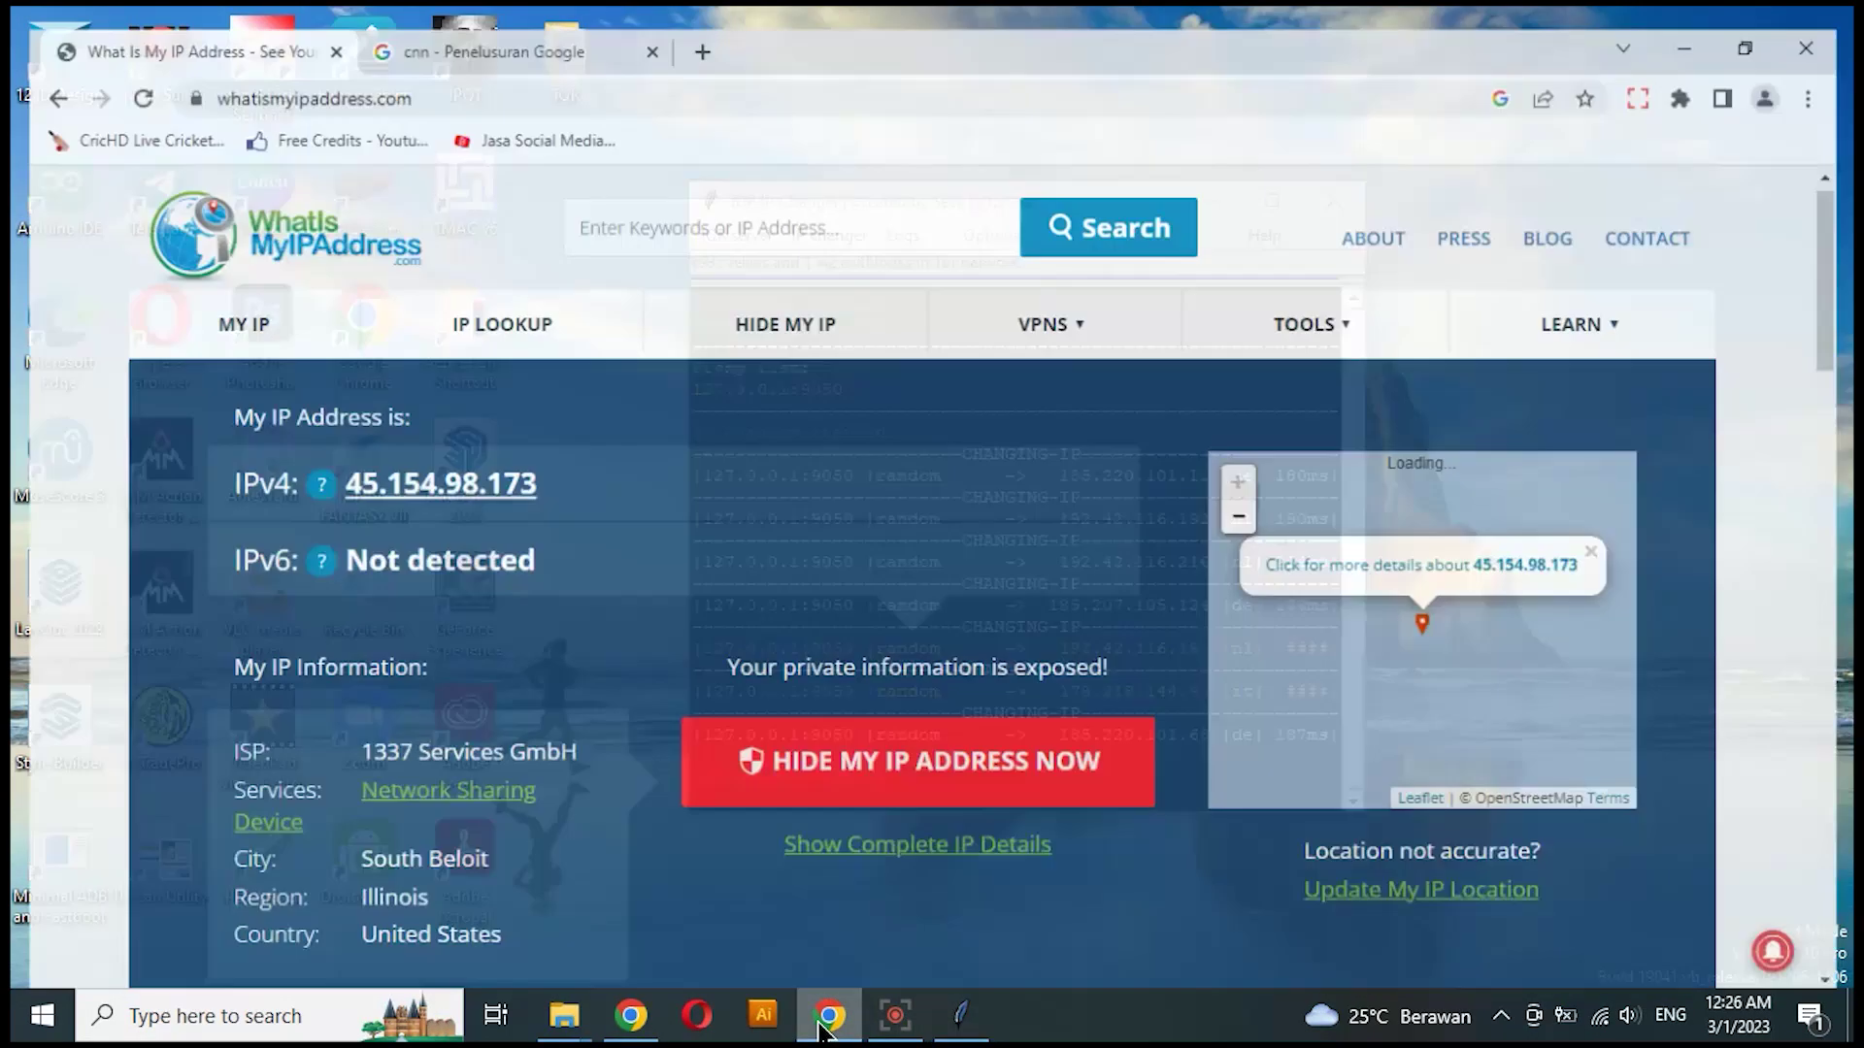
pyautogui.click(128, 78)
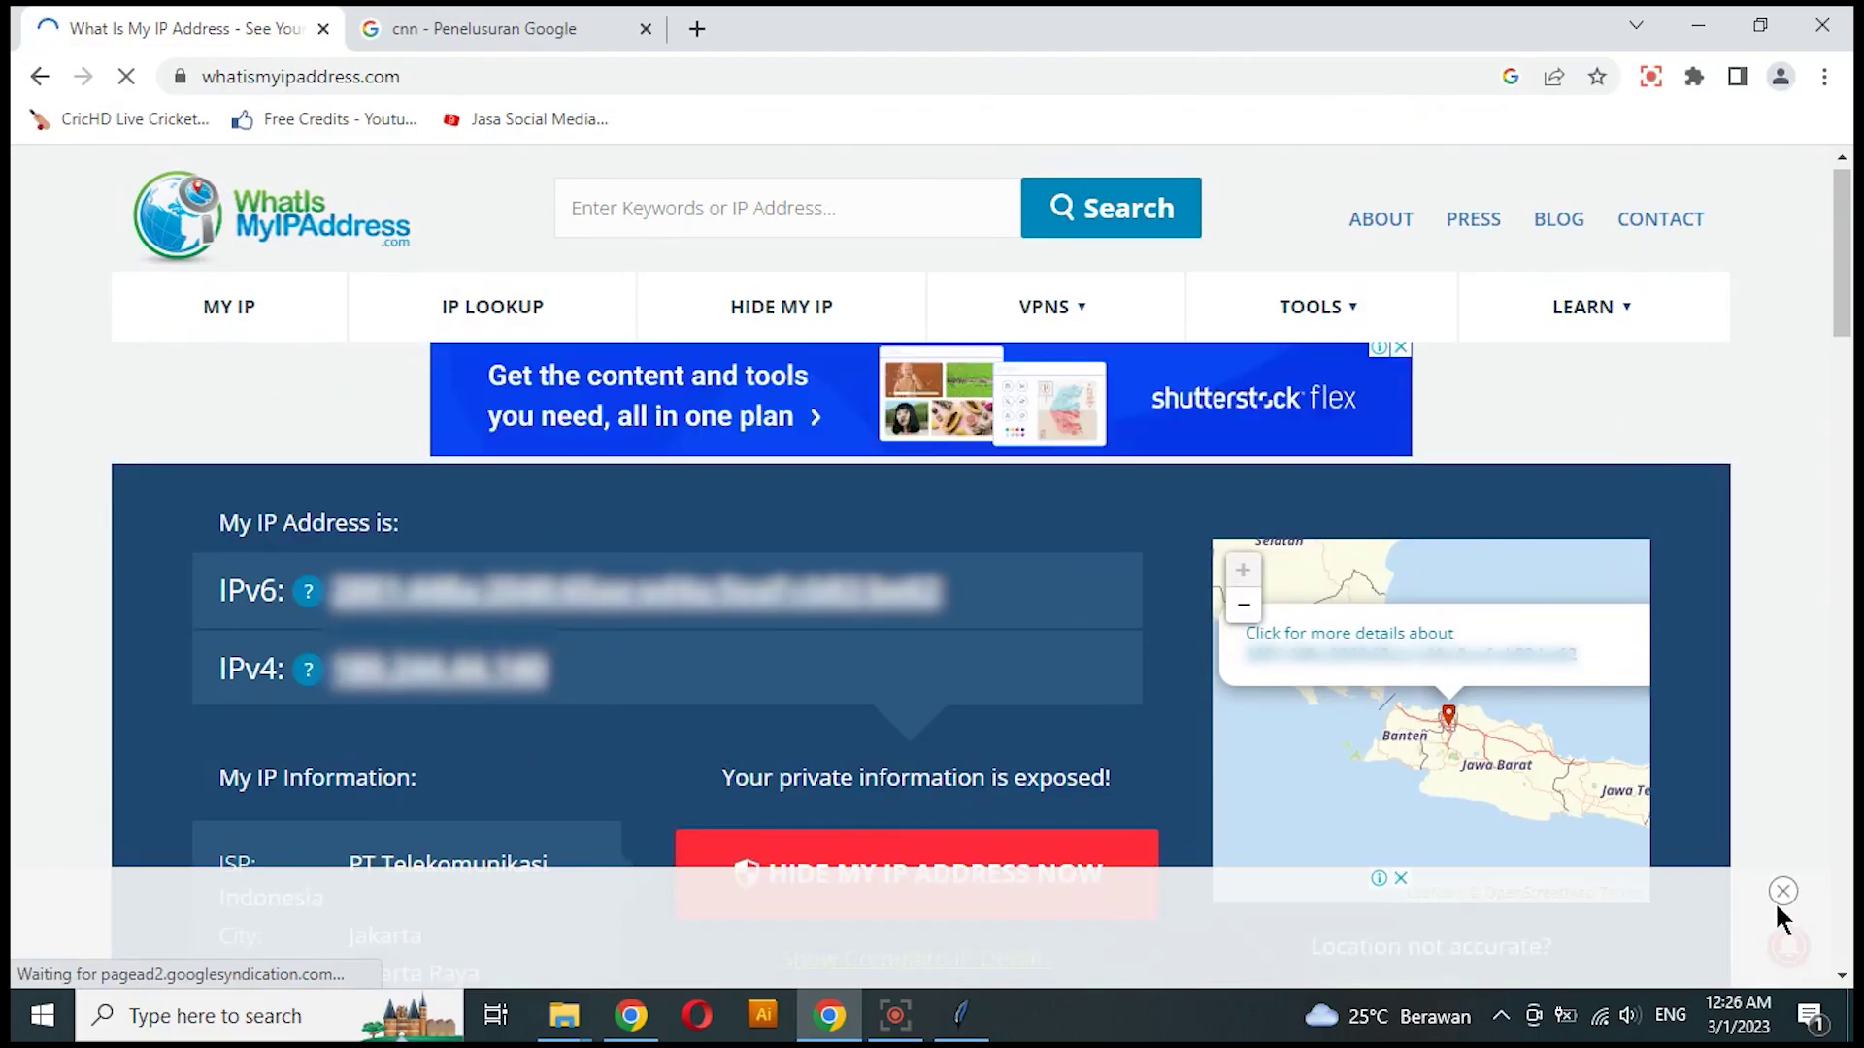
pyautogui.click(1782, 892)
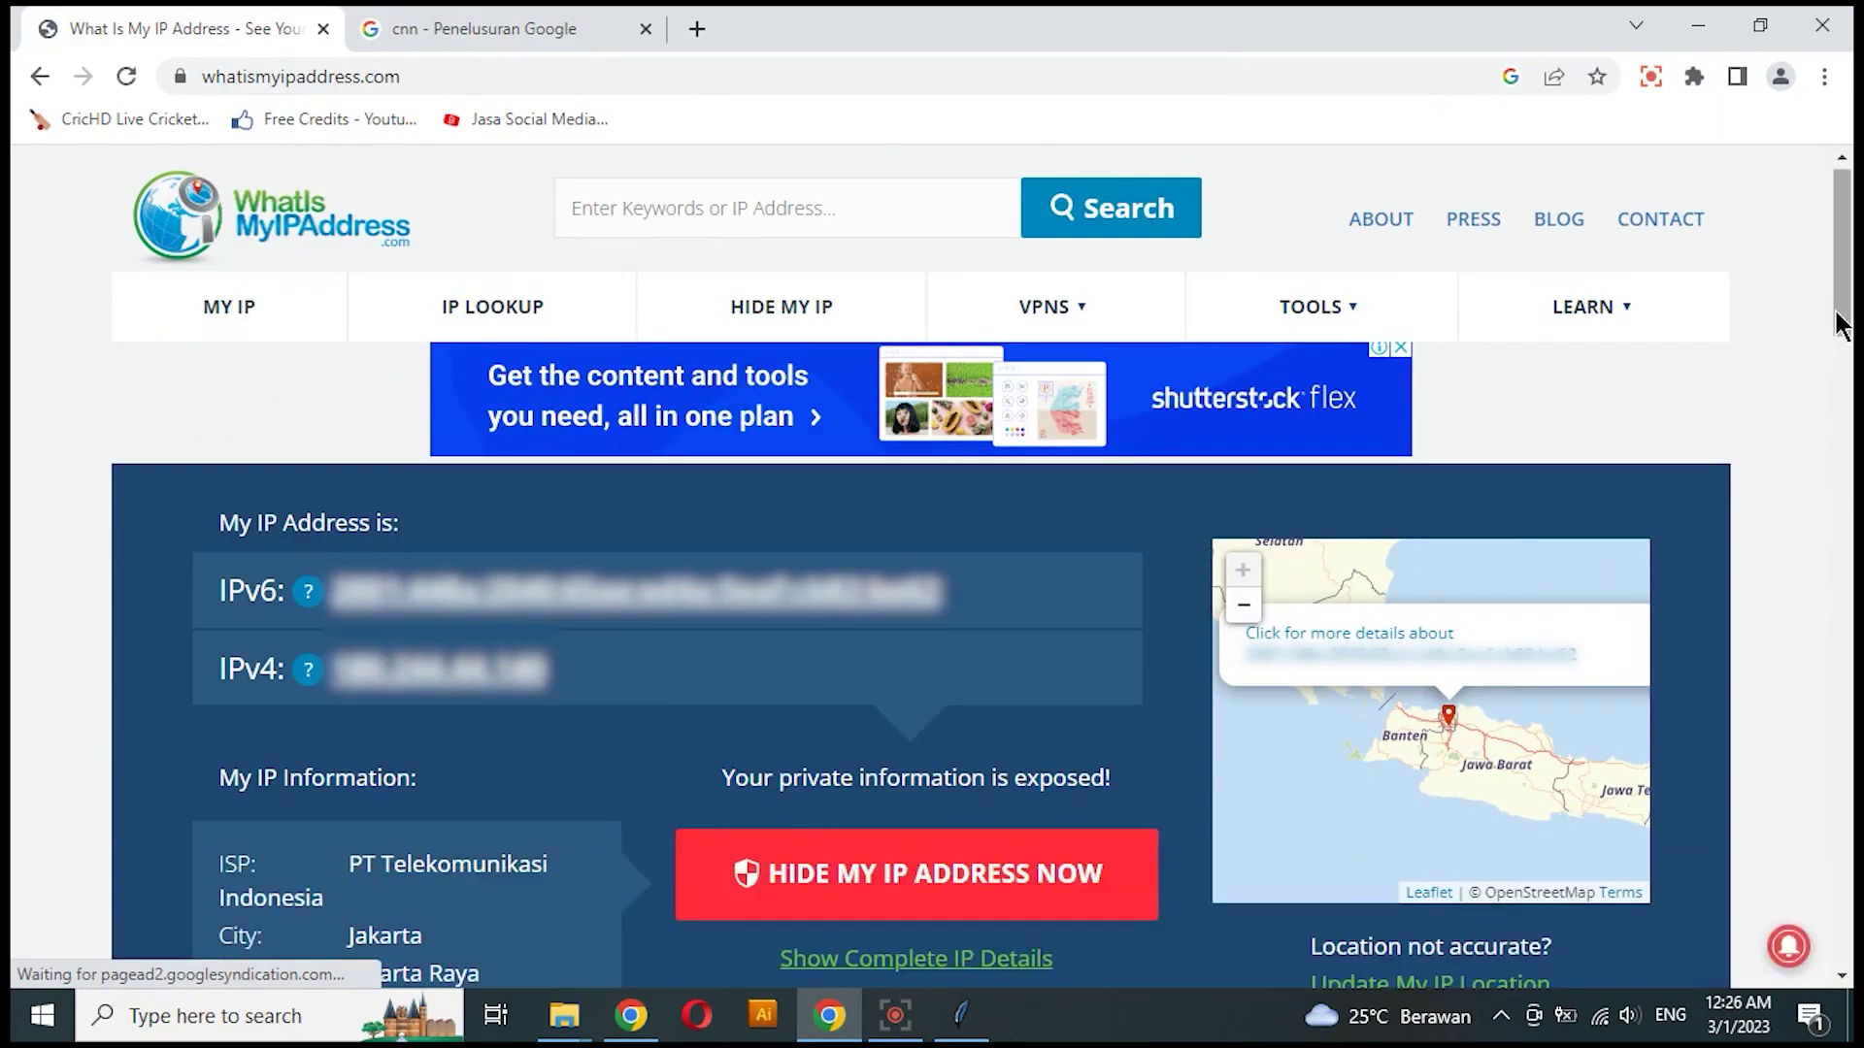